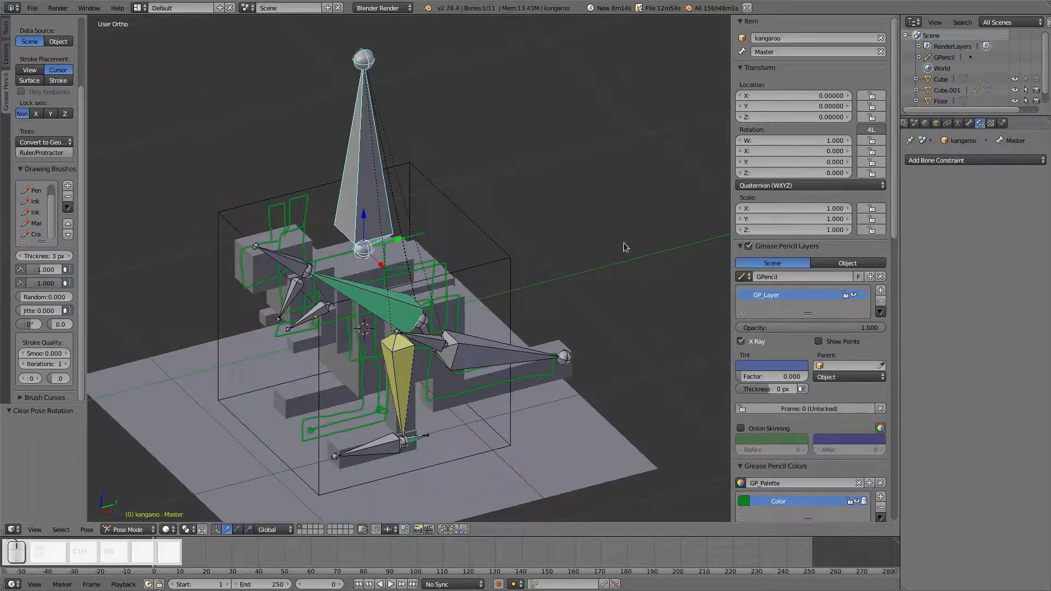
Hide the GP_Layer grease pencil strokes so only the kangaroo mesh and armature show.
click(853, 295)
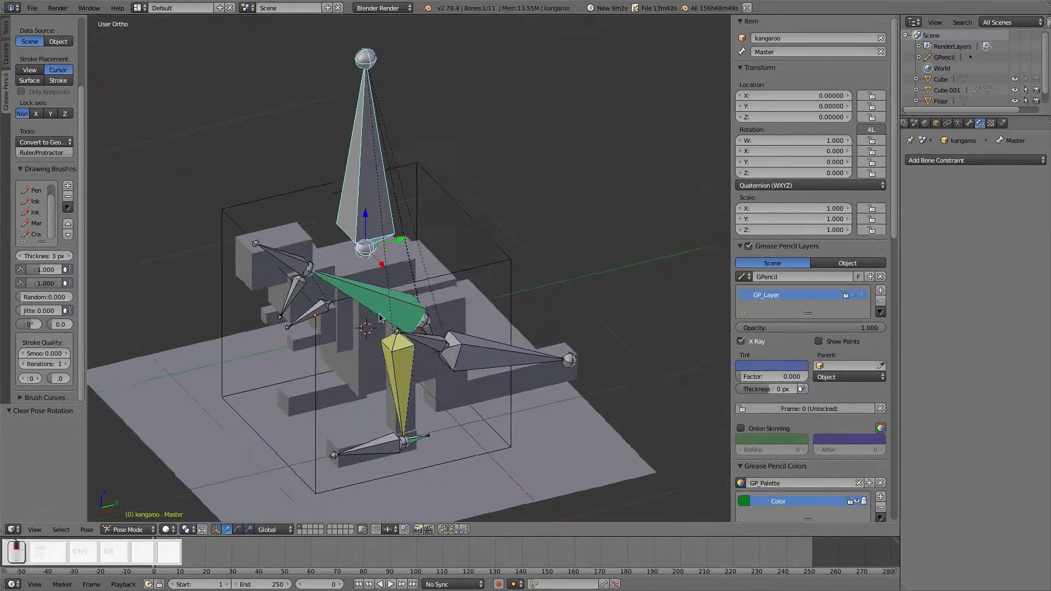
mouse_move(344, 219)
middle_down()
mouse_move(417, 285)
mouse_move(435, 326)
mouse_move(414, 332)
middle_up()
key(z)
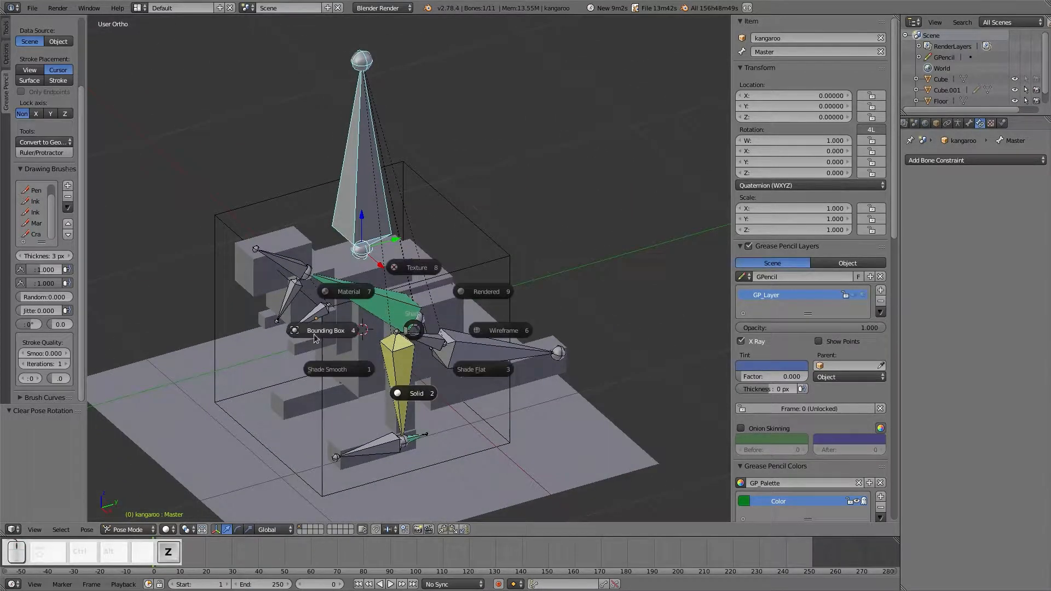
click(366, 165)
Switch the kangaroo armature to Object Mode and turn off X-Ray in its armature display settings.
key(Tab)
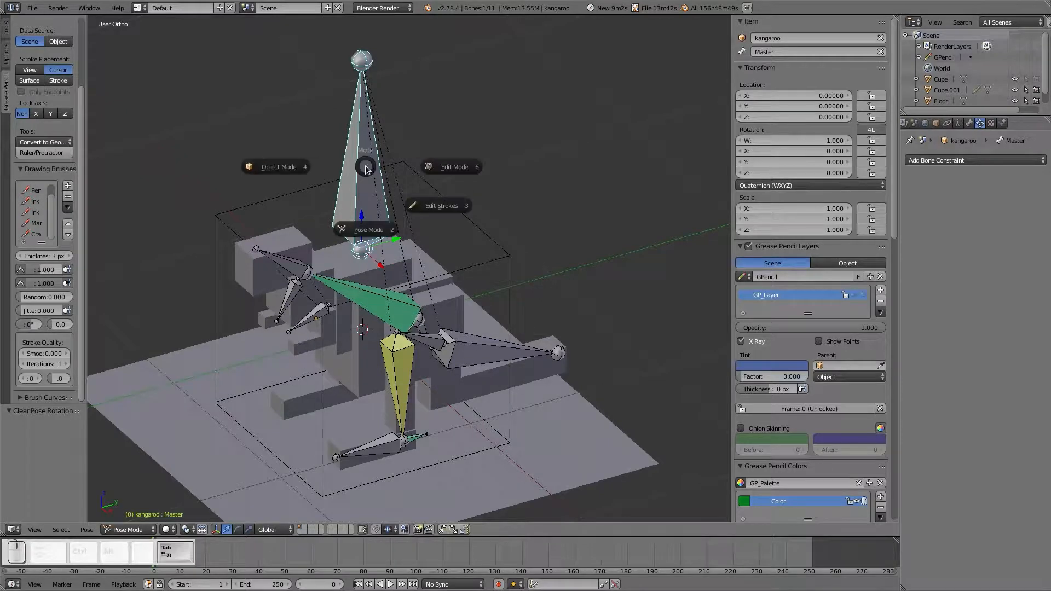
click(281, 174)
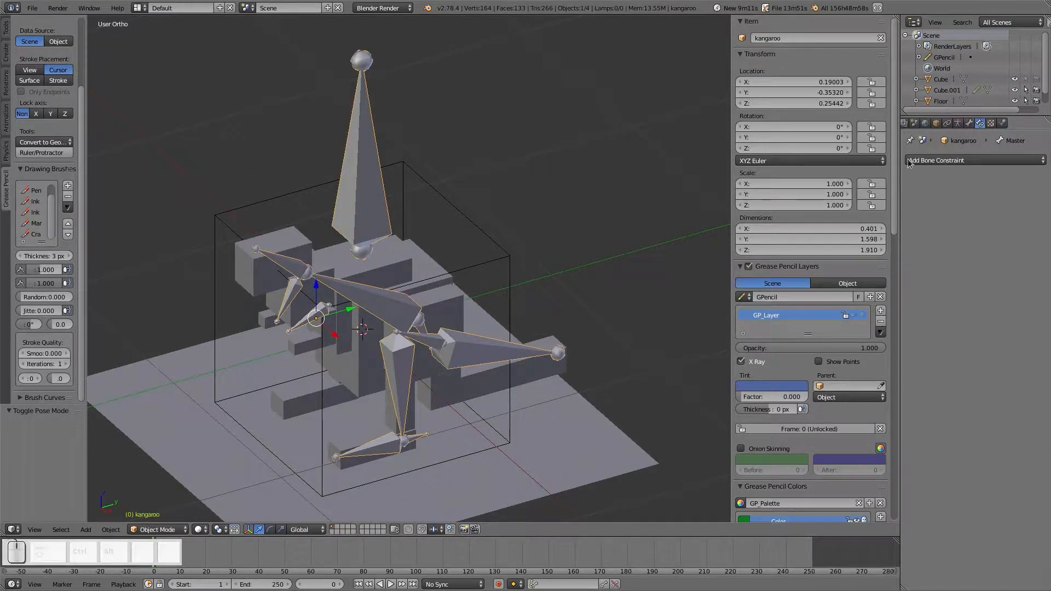
click(967, 122)
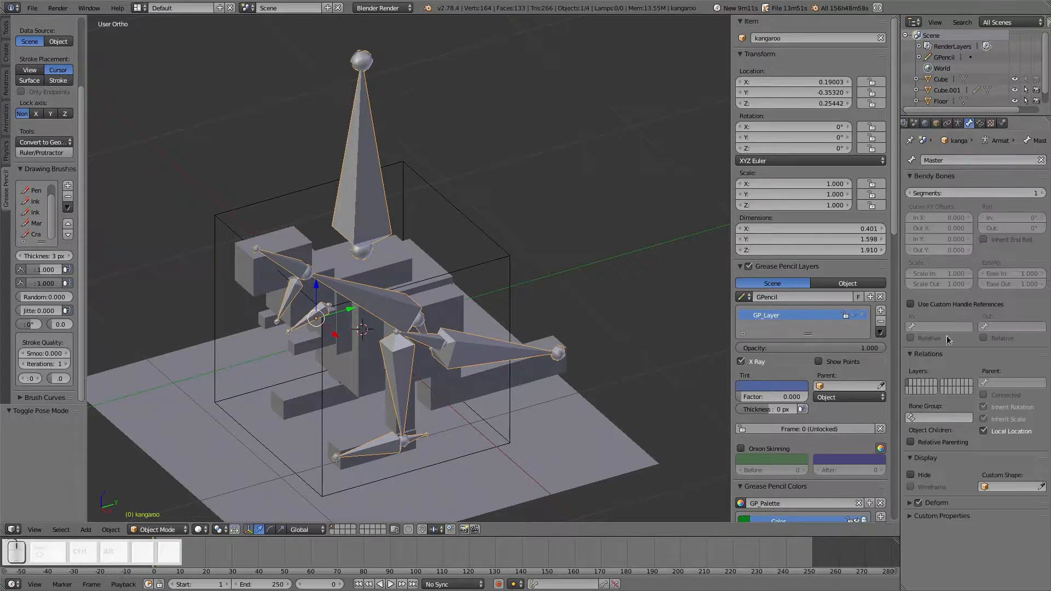
click(957, 125)
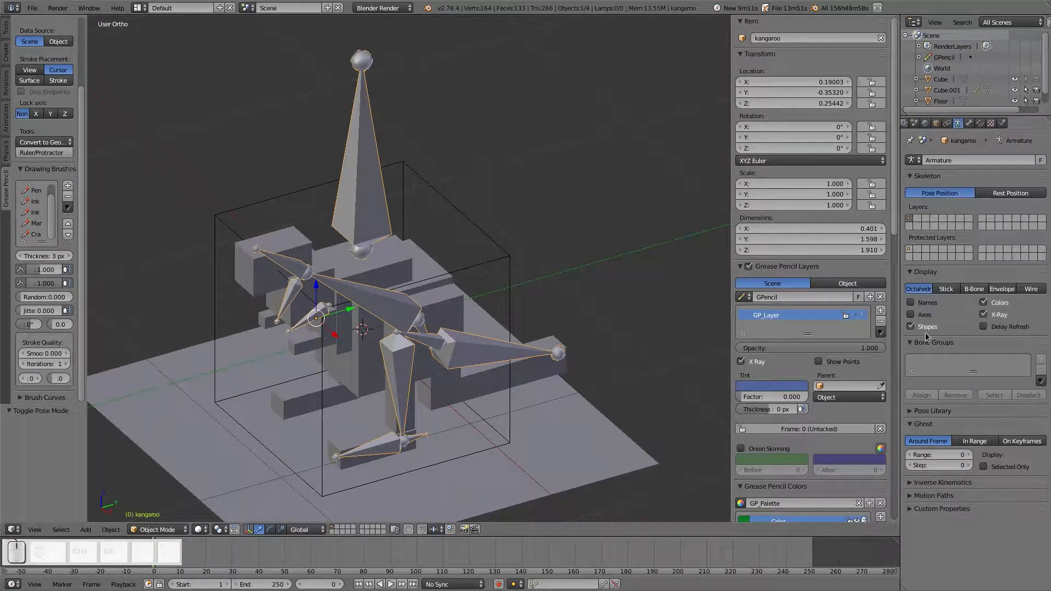
click(982, 314)
Examine how the bones sit inside the mesh without X-Ray, deselecting and reselecting the kangaroo armature.
middle_drag(371, 332, 396, 327)
key(a)
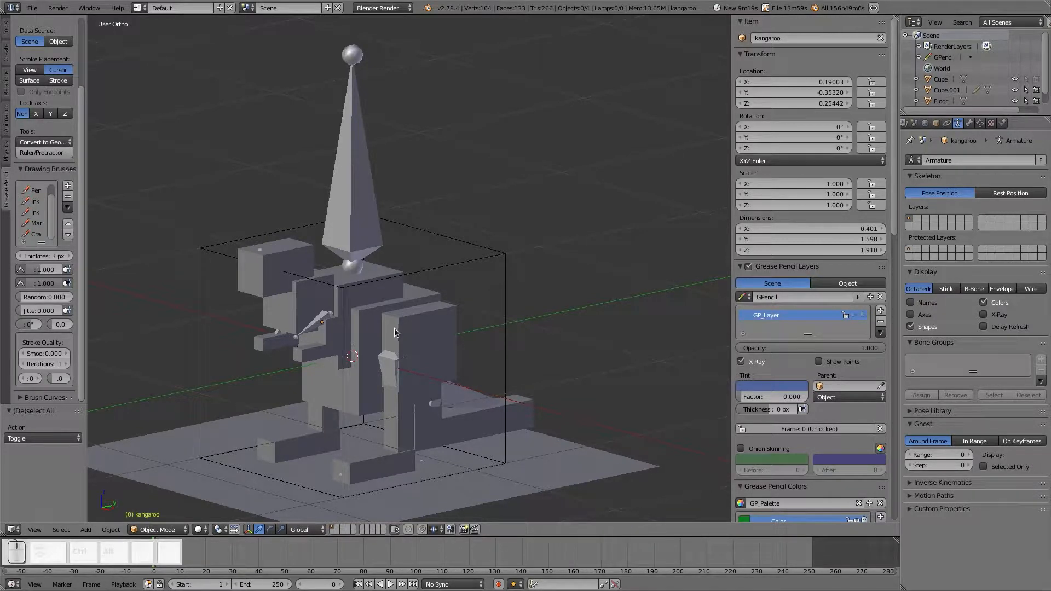
shift+middle_drag(380, 296, 406, 263)
middle_drag(484, 285, 441, 282)
right_click(413, 199)
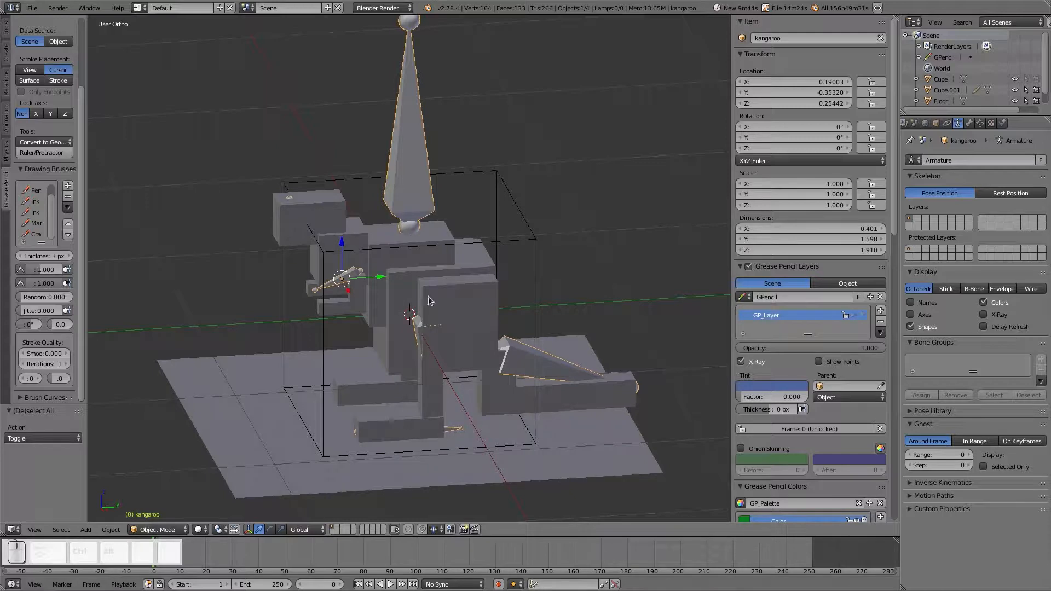
middle_drag(422, 241, 435, 261)
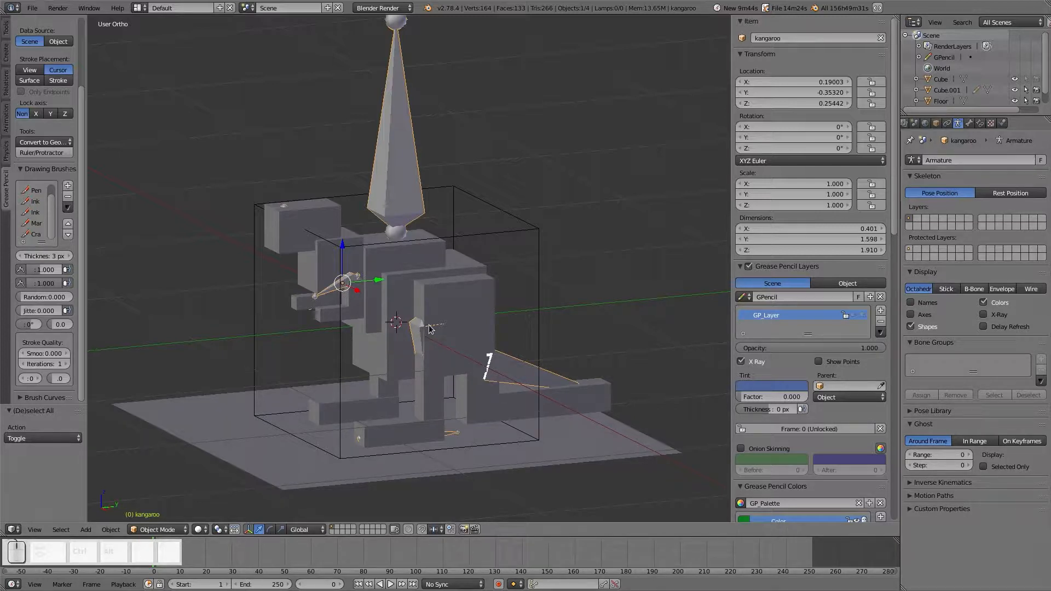
Return the kangaroo armature to Pose Mode and turn its X-Ray display on.
key(Tab)
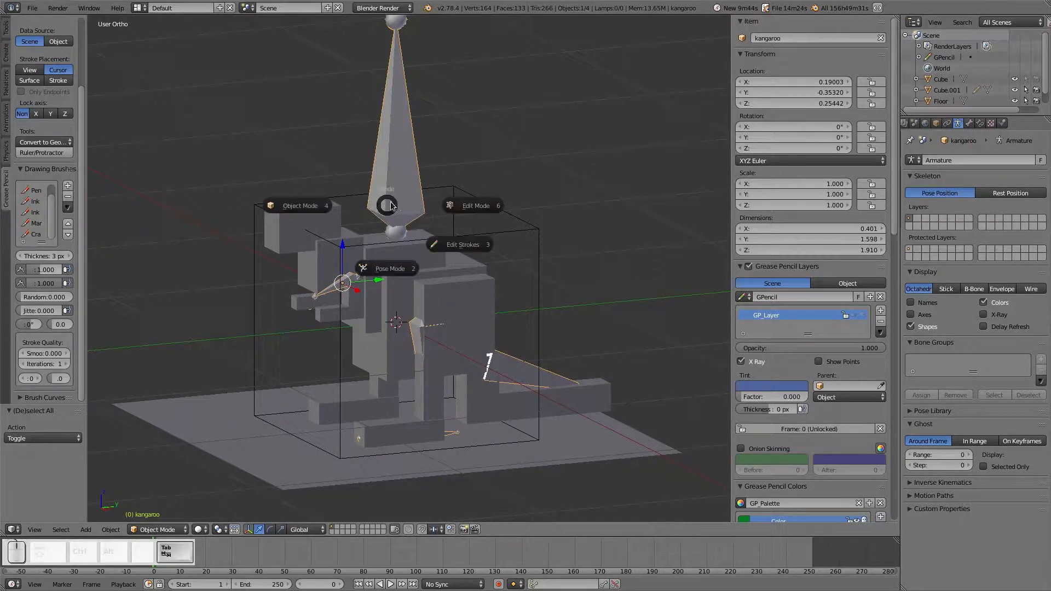
click(387, 268)
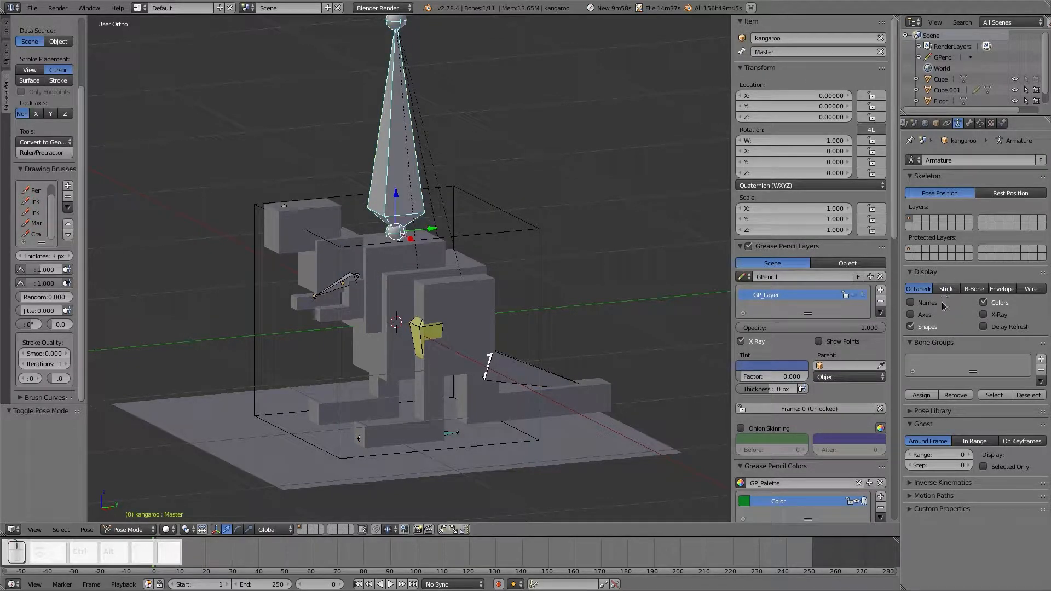
click(983, 314)
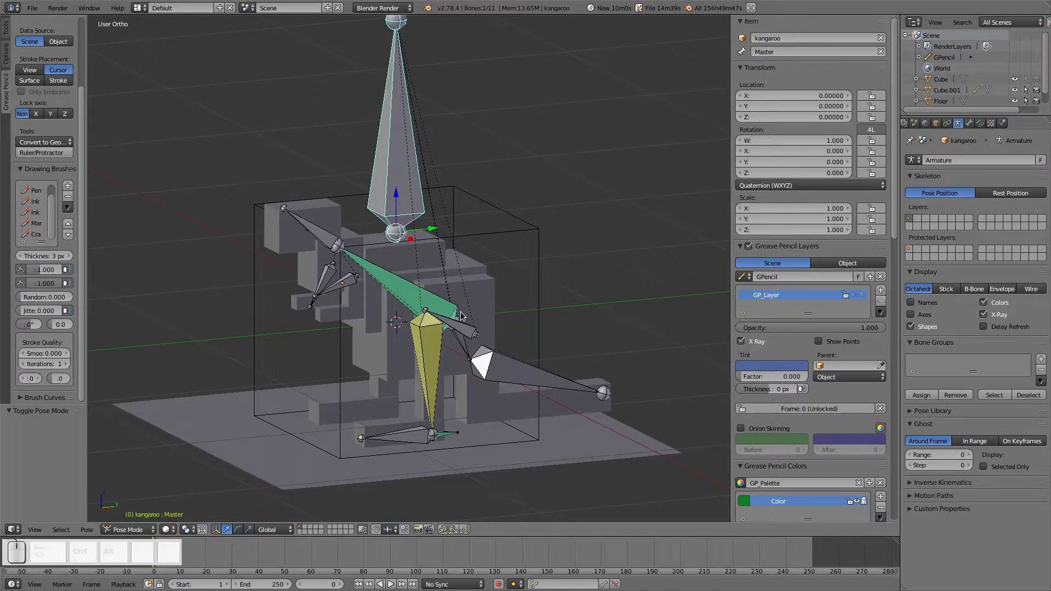
Inspect the rig from the side and select the left foot bone, foot_l.
middle_drag(421, 323, 461, 314)
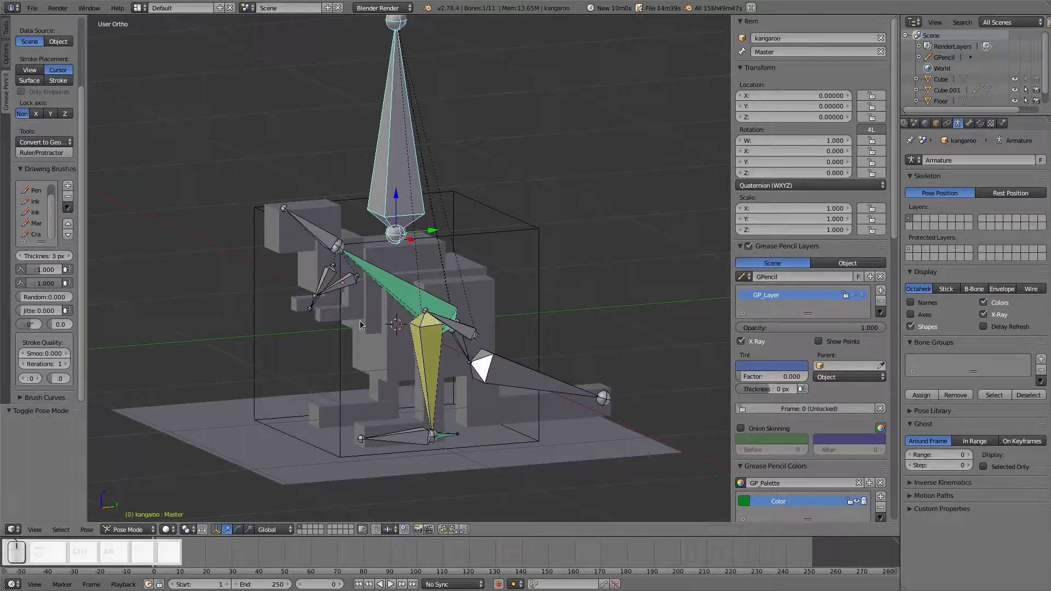
mouse_move(460, 353)
middle_down()
mouse_move(428, 383)
mouse_move(390, 380)
mouse_move(458, 337)
middle_up()
right_click(458, 337)
right_click(422, 351)
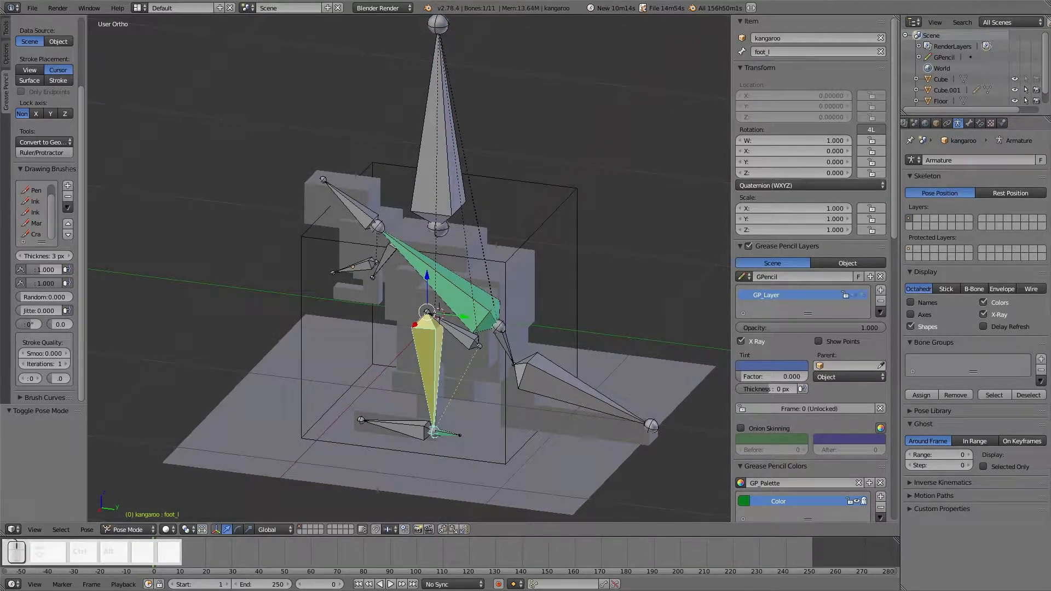
Switch to the browser, compare the kangaroo skeleton diagram with the rig side by side, and return to Blender.
drag(1050, 22, 884, 16)
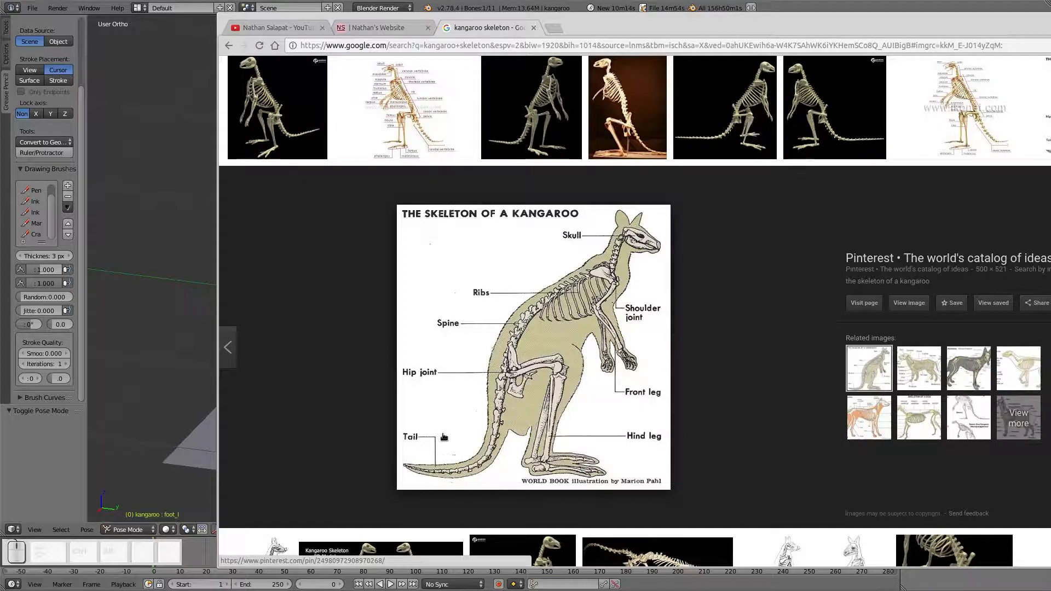
drag(678, 31, 1031, 36)
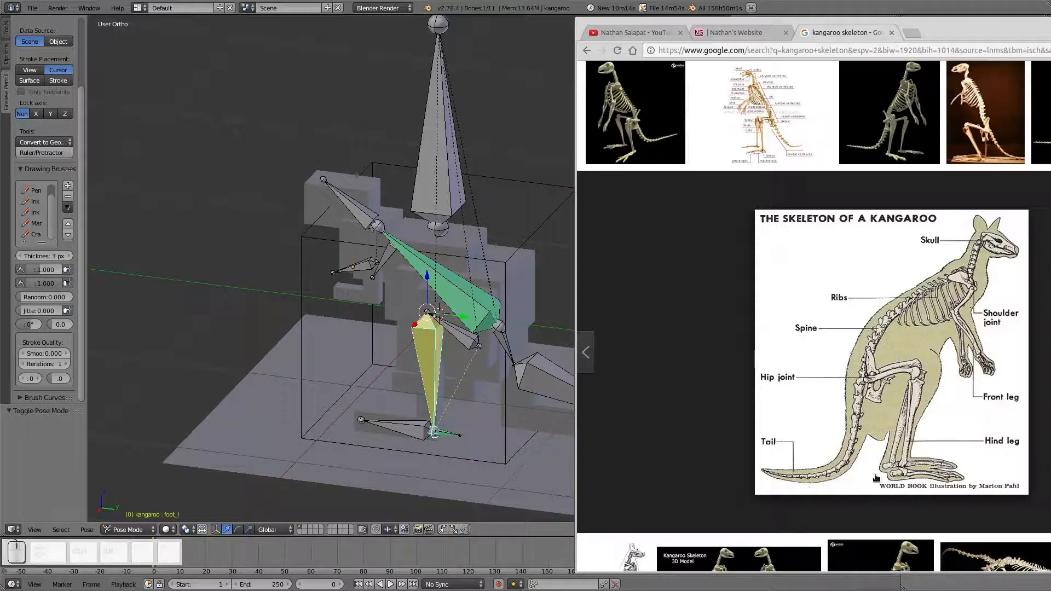
click(842, 5)
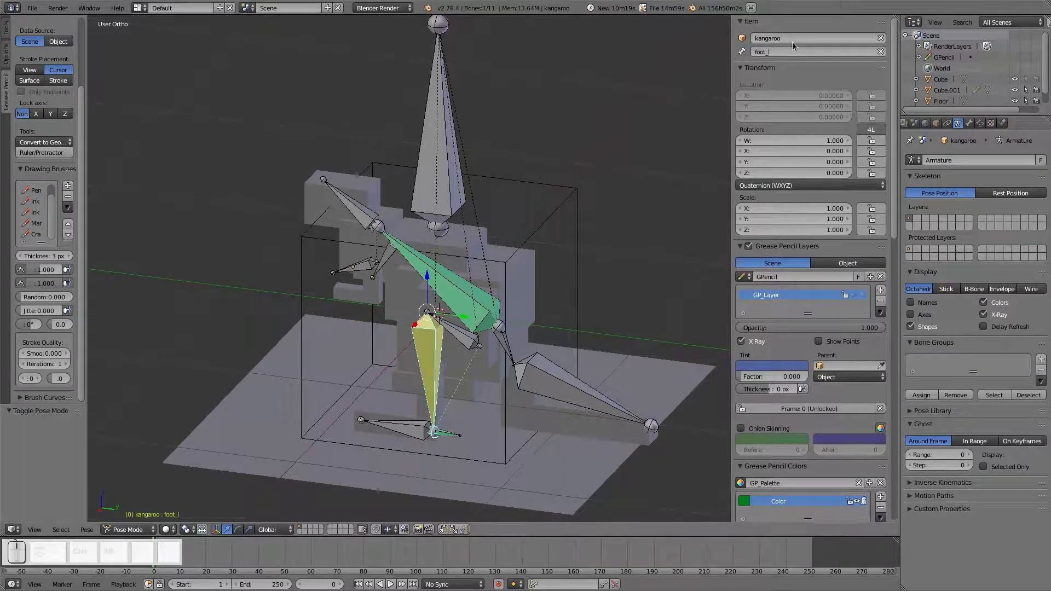
Select the foot_l and Upperbody bones in turn to examine the leg and spine of the rig from the side.
middle_drag(390, 240, 429, 254)
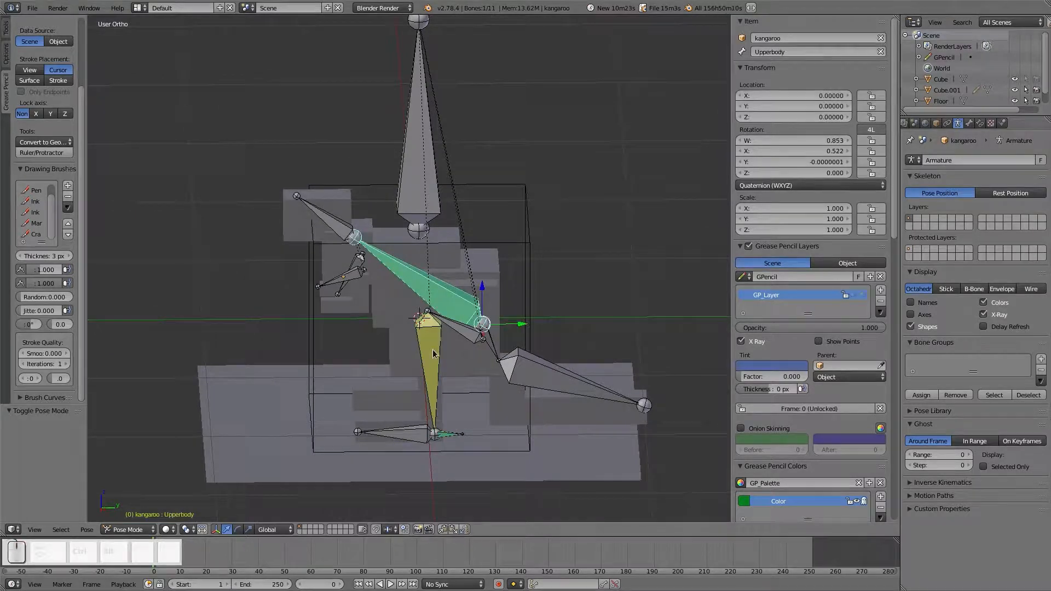
right_click(451, 436)
right_click(415, 371)
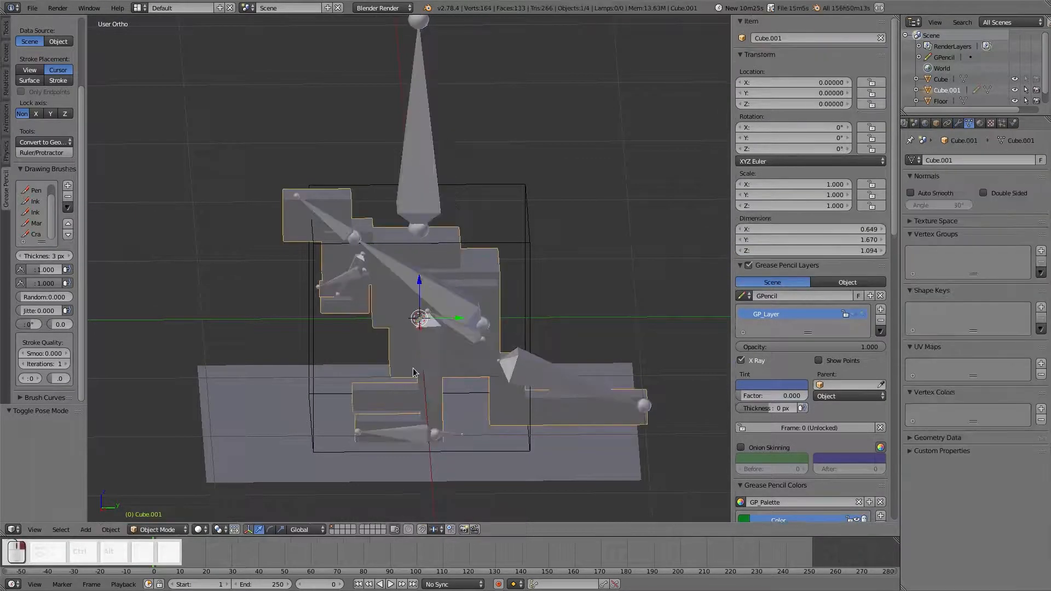
right_click(451, 319)
right_click(432, 356)
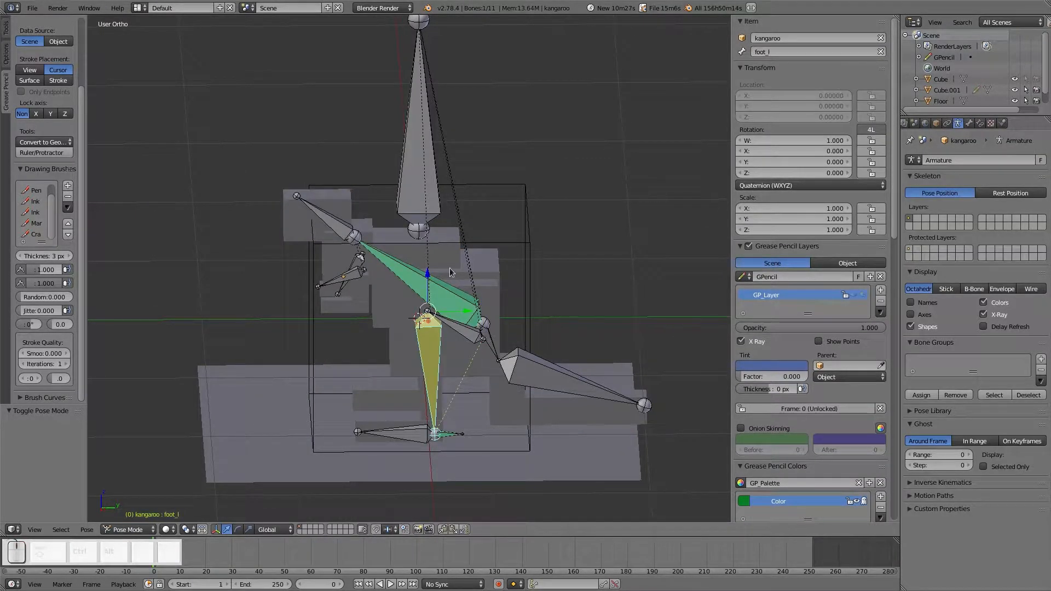
right_click(438, 293)
middle_drag(438, 294, 476, 283)
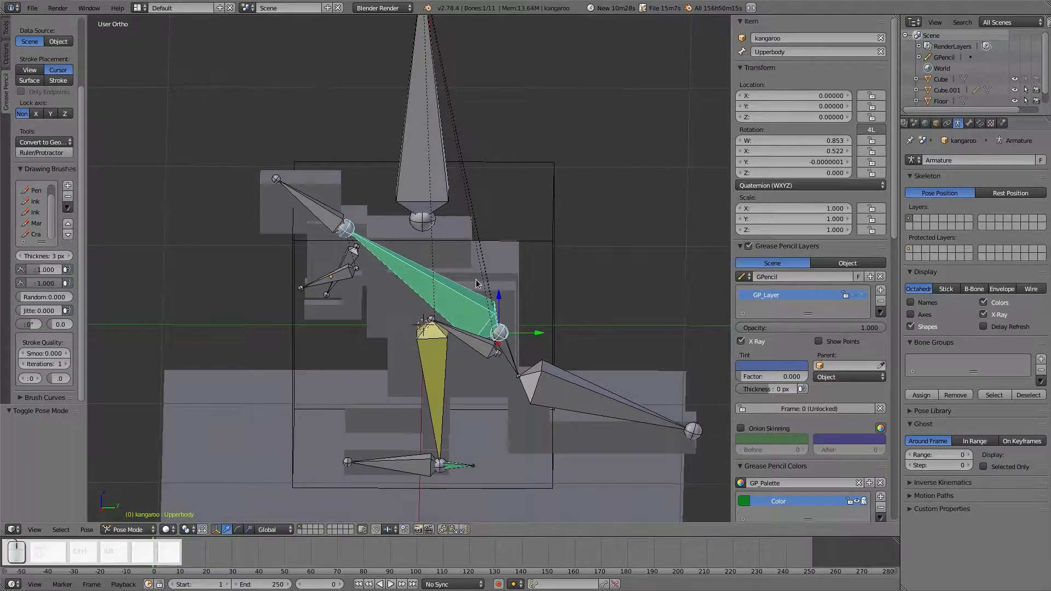
mouse_move(438, 206)
middle_down()
mouse_move(446, 208)
mouse_move(437, 205)
middle_up()
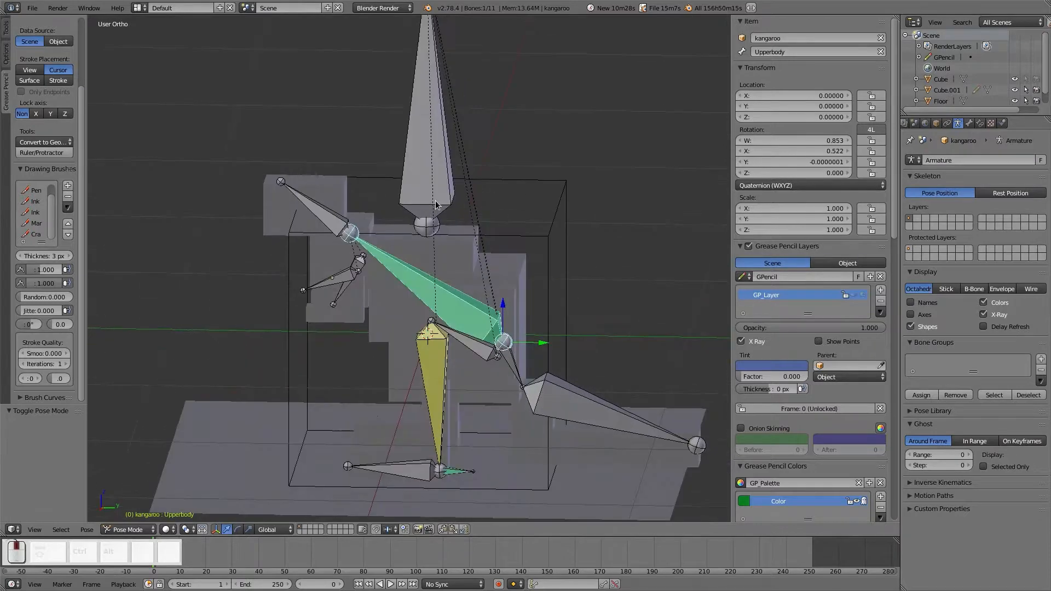
Try moving the Master bone to test how the whole rig follows it.
right_click(436, 205)
middle_drag(452, 241, 407, 152)
key(g)
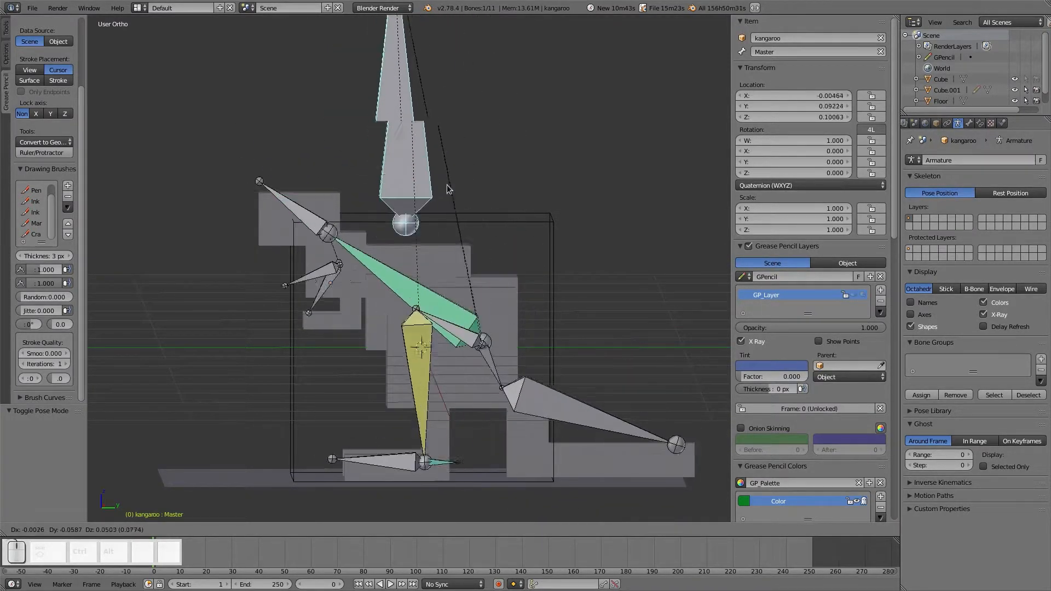
key(Escape)
middle_drag(432, 305, 361, 241)
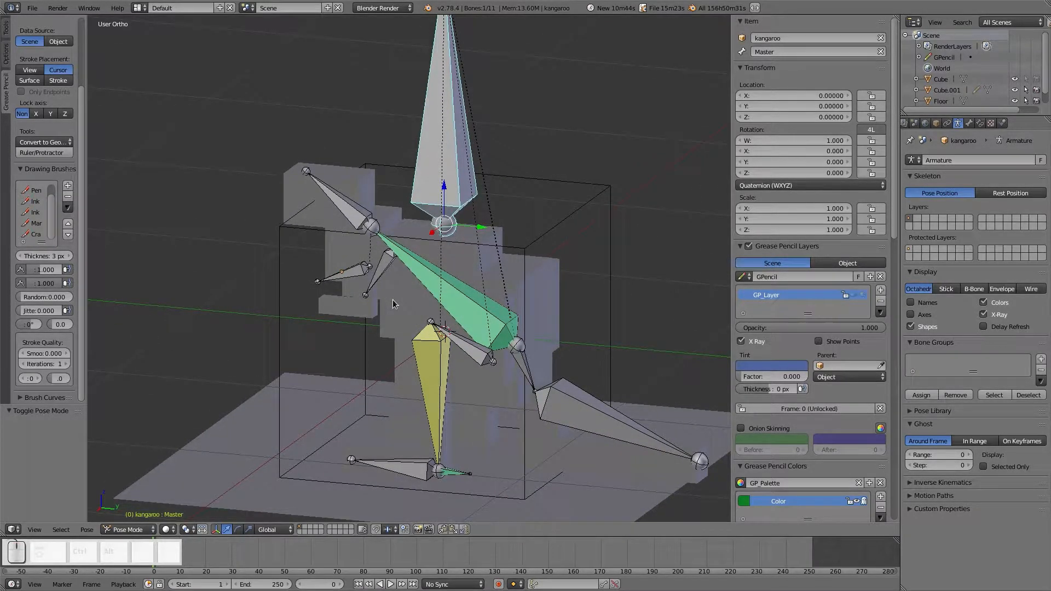
Try rotating the Head bone freely in the view.
middle_drag(392, 300, 335, 236)
right_click(335, 236)
key(r)
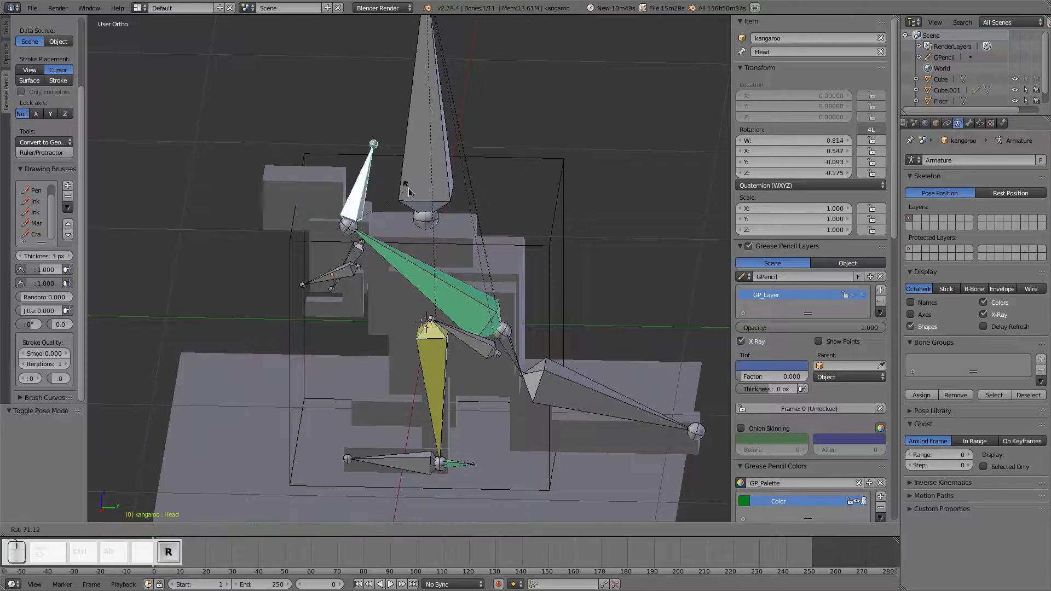
key(Escape)
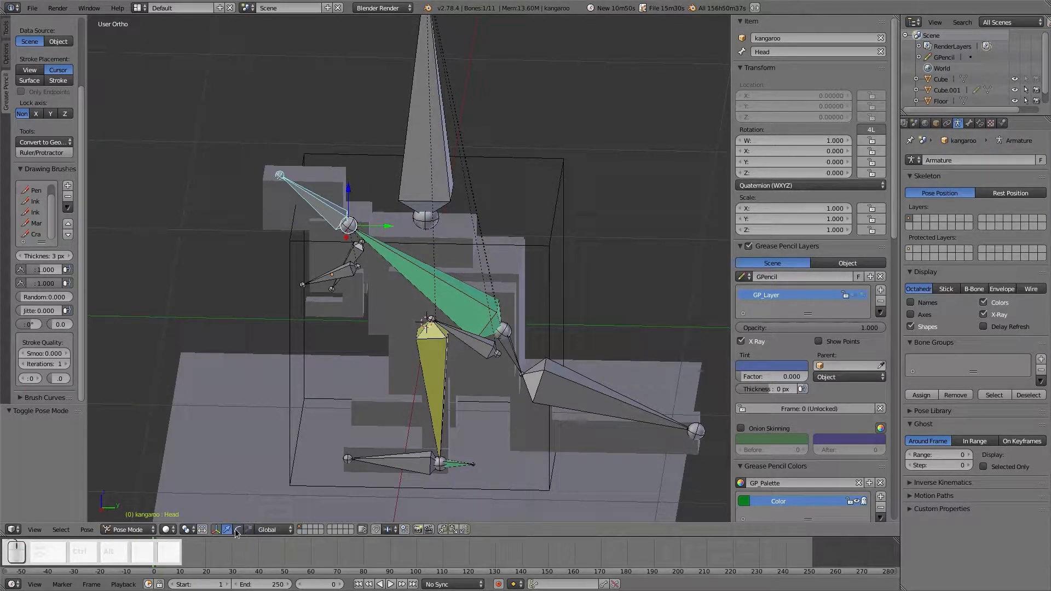
Switch the transform manipulator to rotation with Local orientation and test it on the Head bone.
click(237, 529)
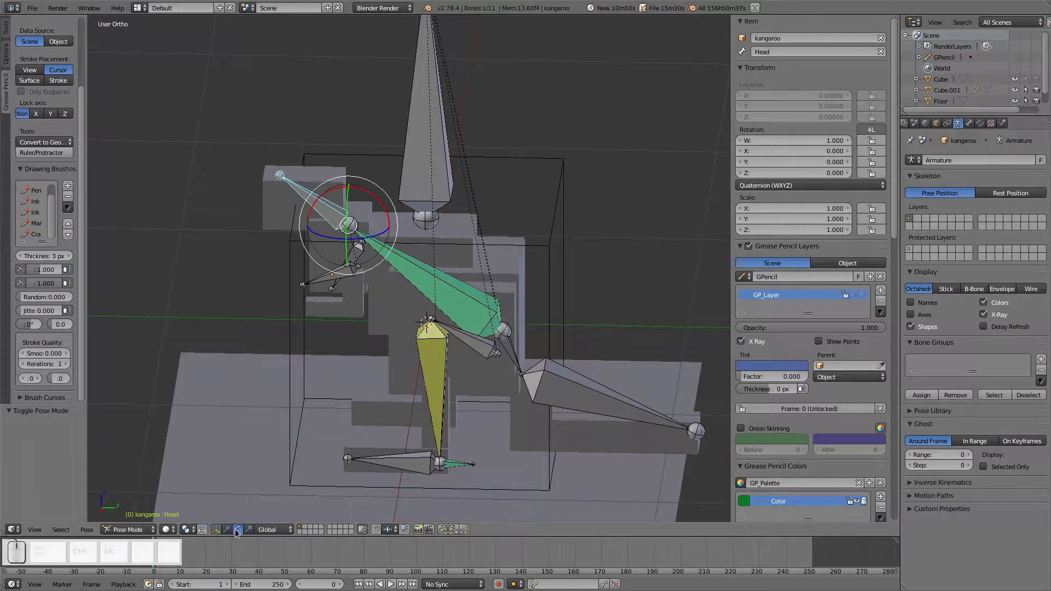
click(264, 530)
click(273, 505)
drag(388, 225, 383, 250)
drag(351, 195, 401, 214)
right_click(401, 214)
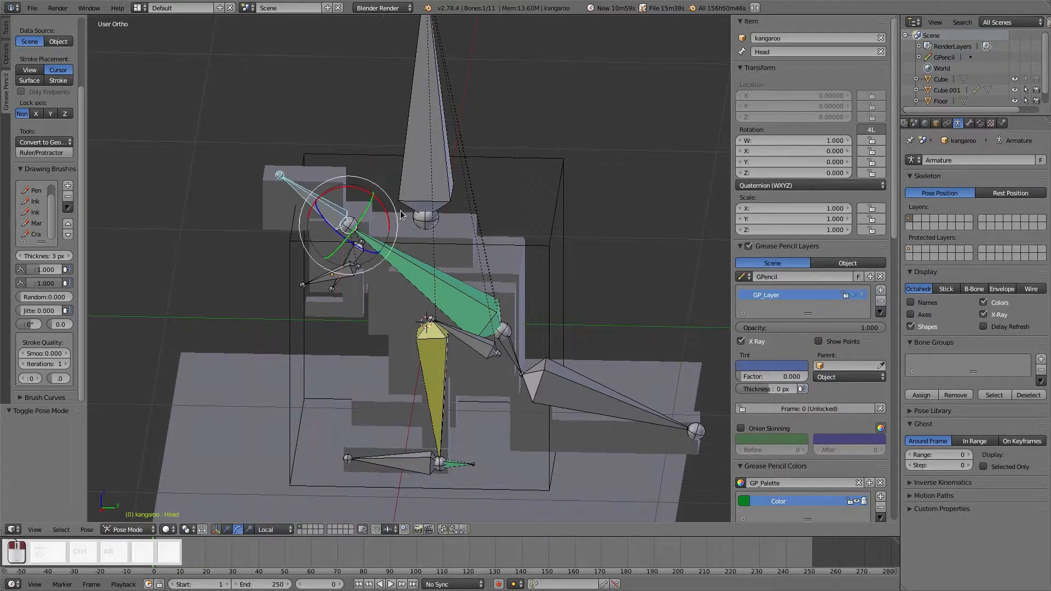
Rotate the left arm bone, arm_l, about 35° around its local X axis.
right_click(355, 269)
drag(387, 255, 364, 241)
right_click(362, 241)
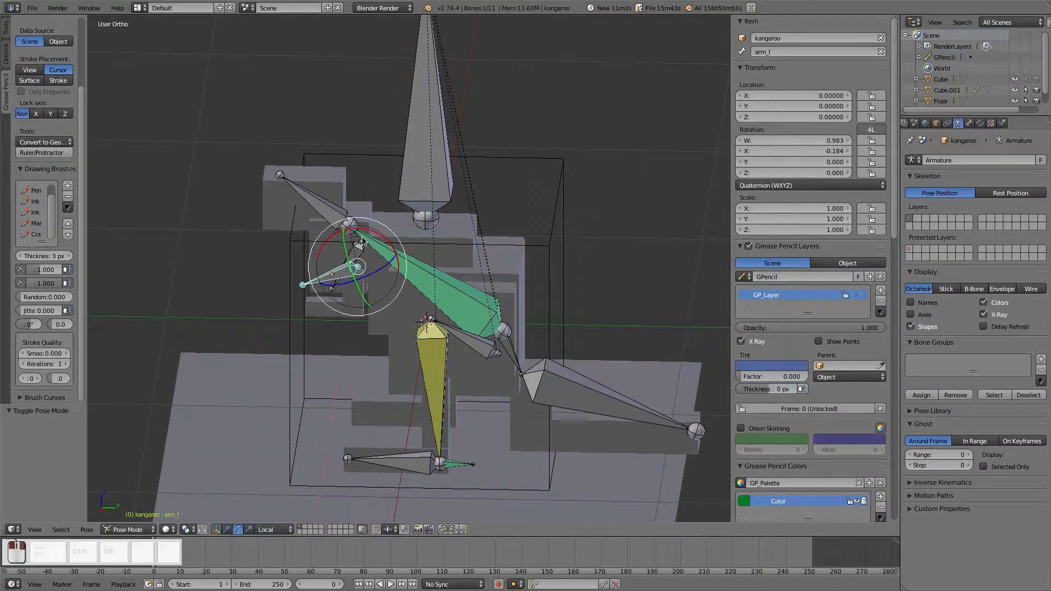
middle_drag(367, 306, 286, 343)
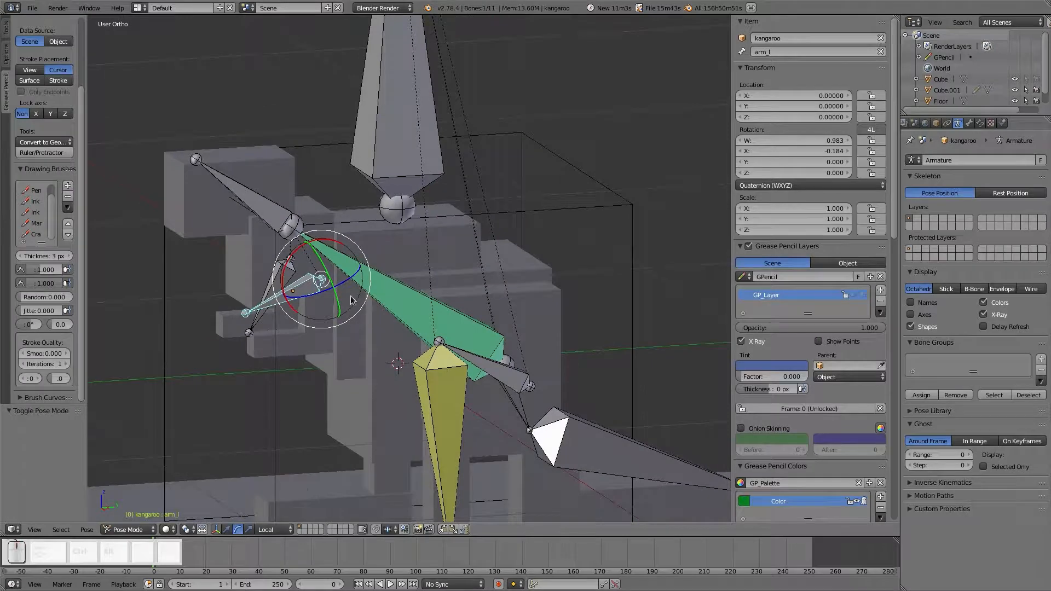
drag(299, 246, 285, 265)
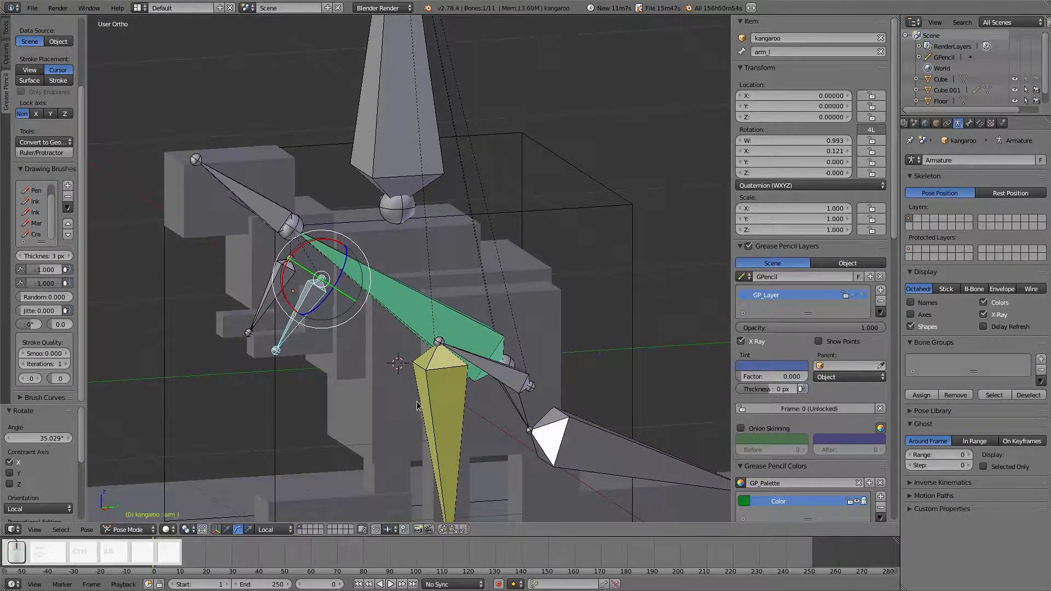
Try rotating the Tail bone, first freely and again around its local X axis.
middle_drag(417, 402, 397, 405)
shift+middle_drag(549, 440, 385, 319)
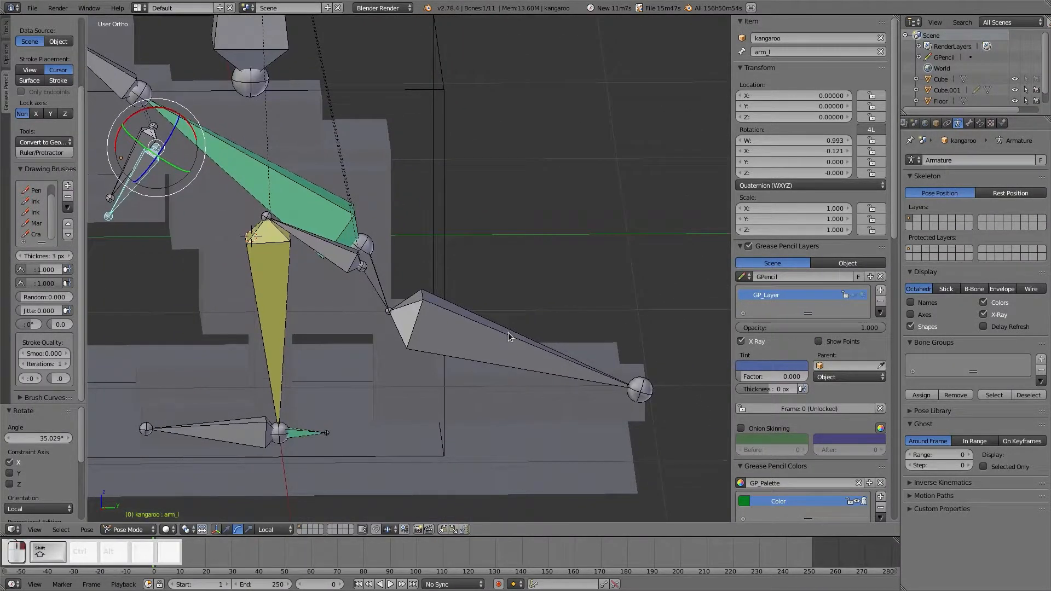
right_click(514, 340)
key(r)
right_click(379, 348)
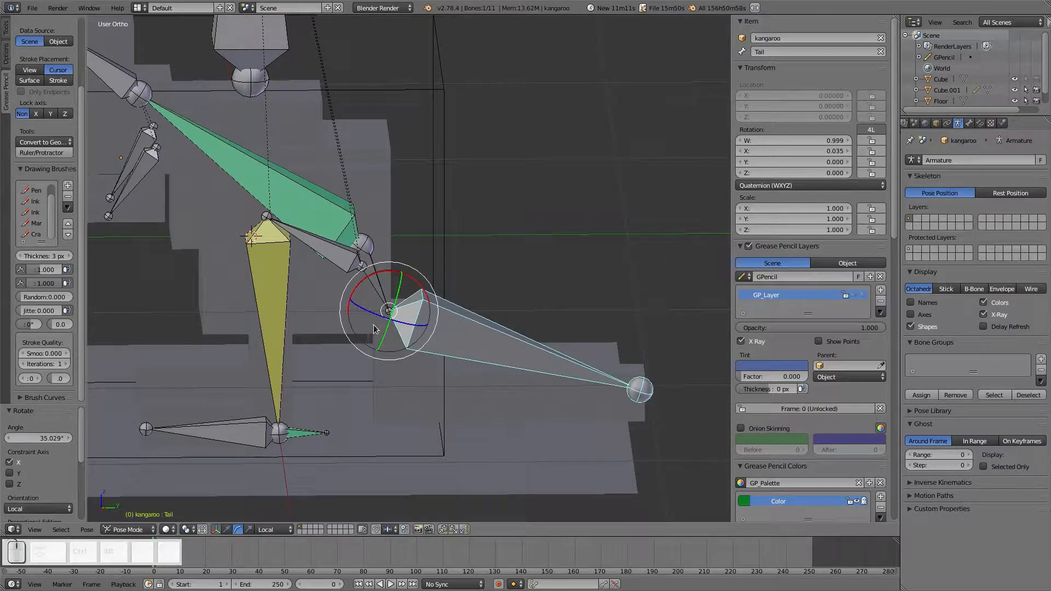
mouse_move(376, 274)
mouse_down()
mouse_move(391, 274)
mouse_move(372, 274)
mouse_up()
right_click(372, 273)
Try rotating the Lowerbody bone around its local X axis and clear its pose rotation.
right_click(372, 273)
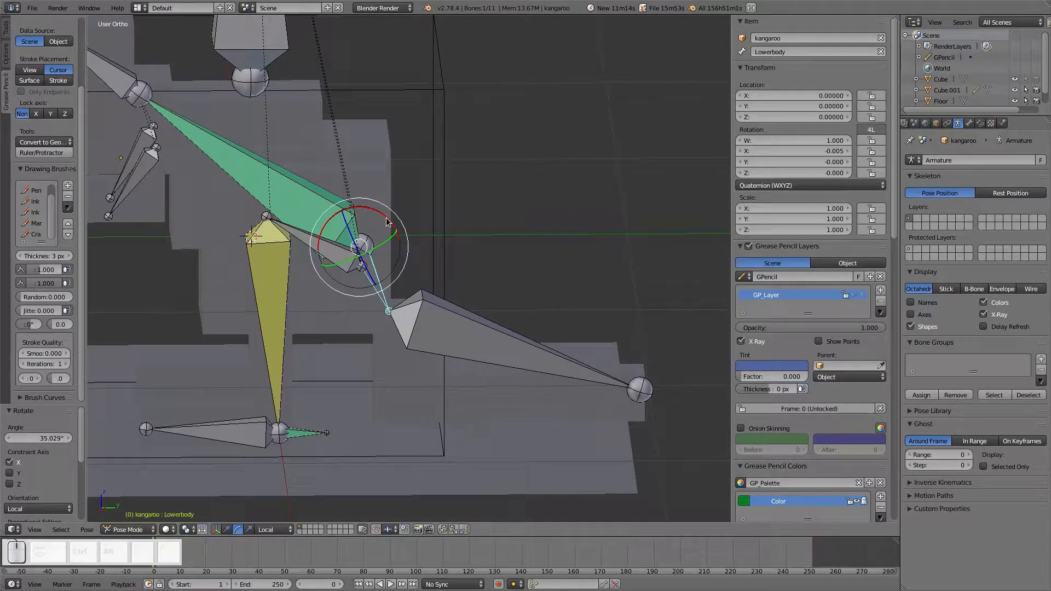
mouse_move(387, 221)
mouse_down()
mouse_move(363, 200)
mouse_move(385, 241)
mouse_move(361, 213)
mouse_move(379, 237)
mouse_move(365, 217)
mouse_move(369, 242)
mouse_move(372, 227)
mouse_up()
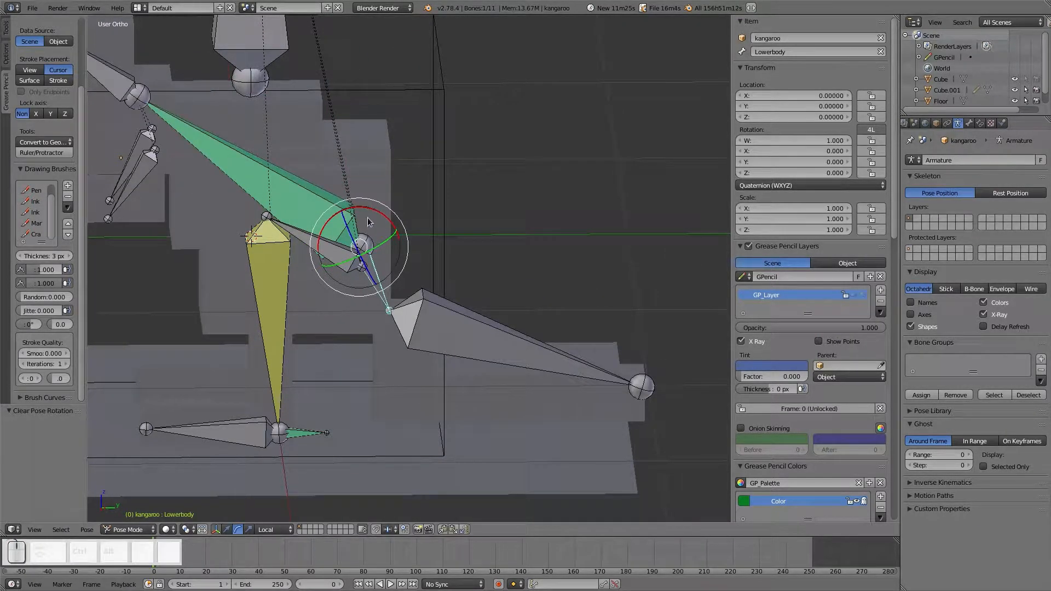
Clear the Lowerbody bone's pose rotation and show its bone constraints.
key(alt+r)
shift+middle_drag(304, 205, 391, 247)
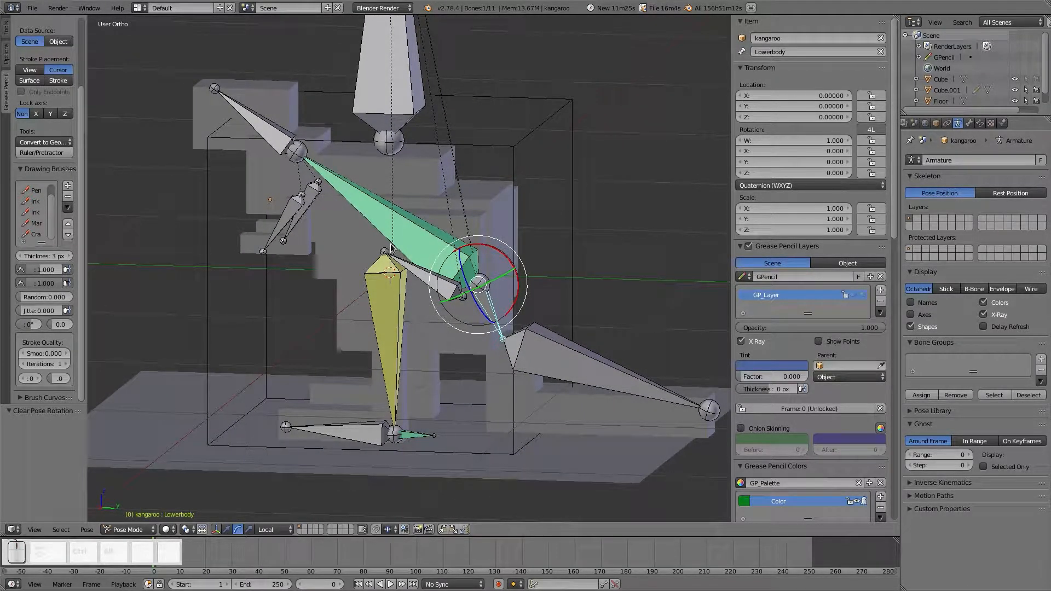
click(980, 124)
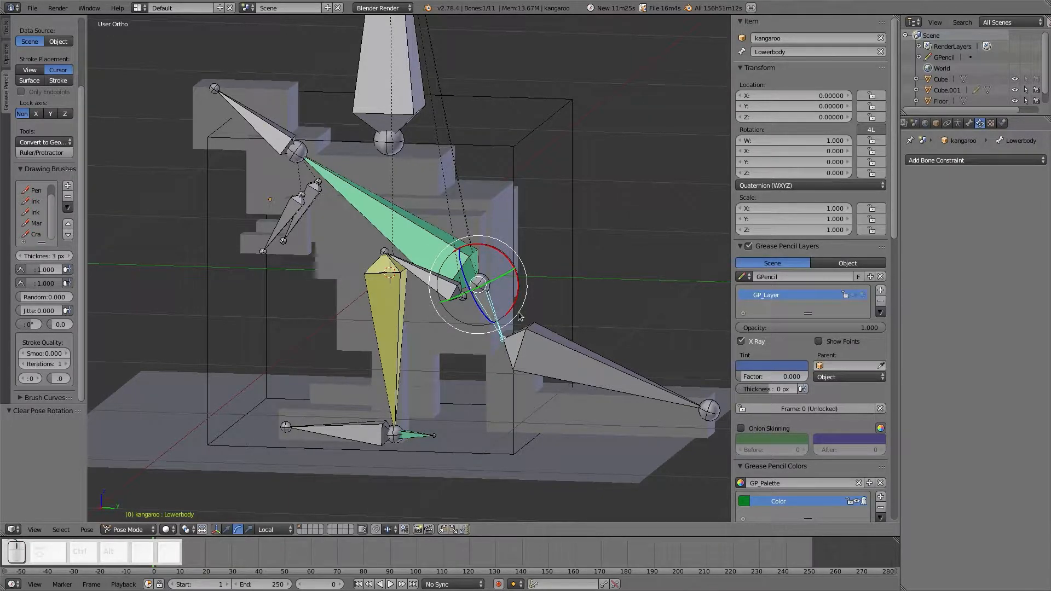
Test-rotate the Lowerbody bone and examine the Copy Rotation constraint on the Upperbody bone that follows it.
key(r)
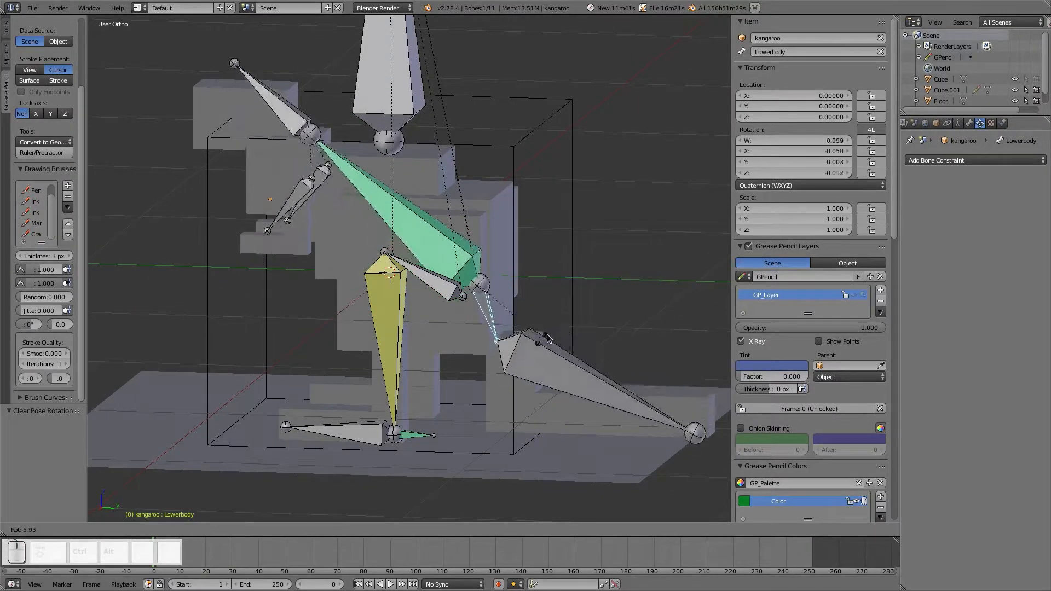
key(Escape)
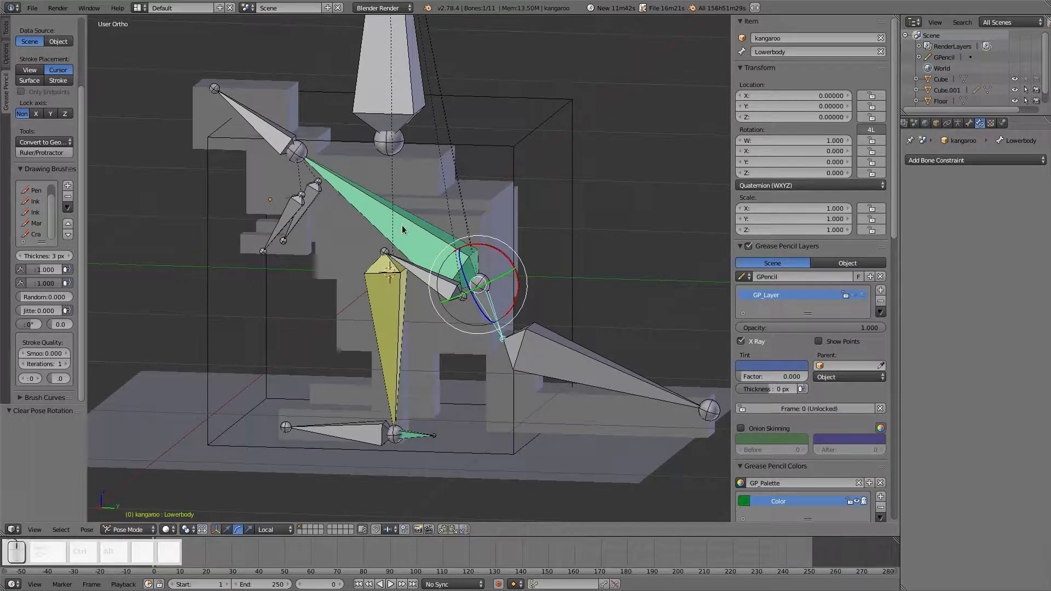
right_click(476, 268)
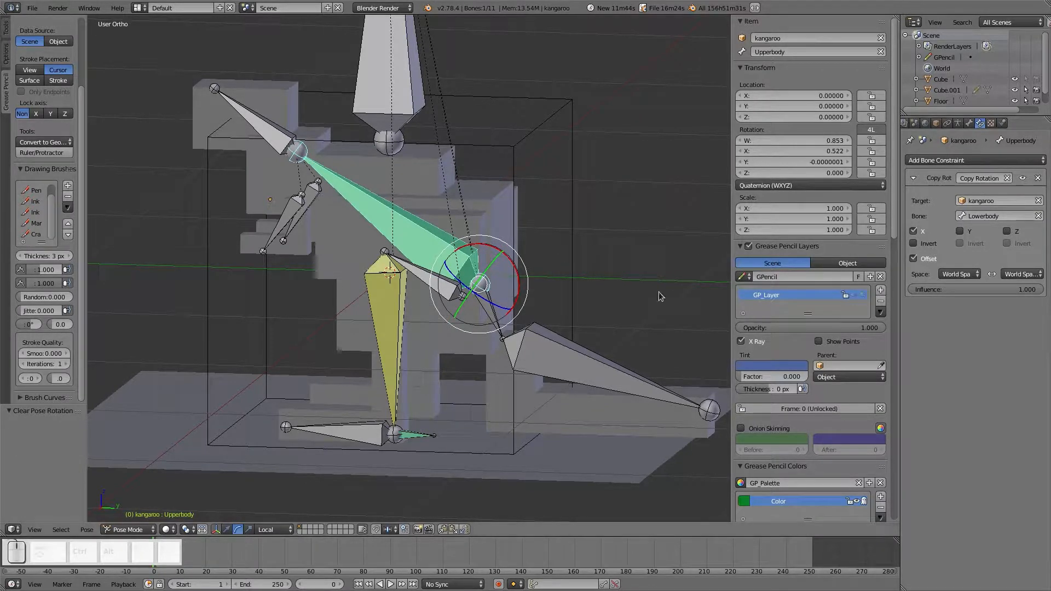
right_click(500, 320)
key(r)
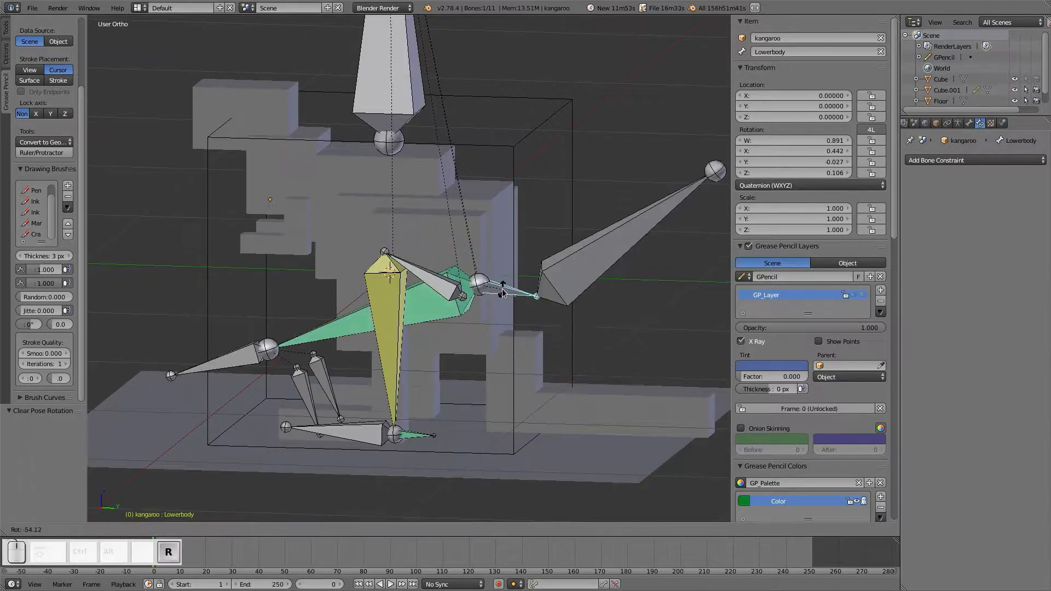
right_click(494, 323)
Delete the Copy Rotation constraint from the Upperbody bone and rotate the bone about 65° in the right side view.
right_click(458, 259)
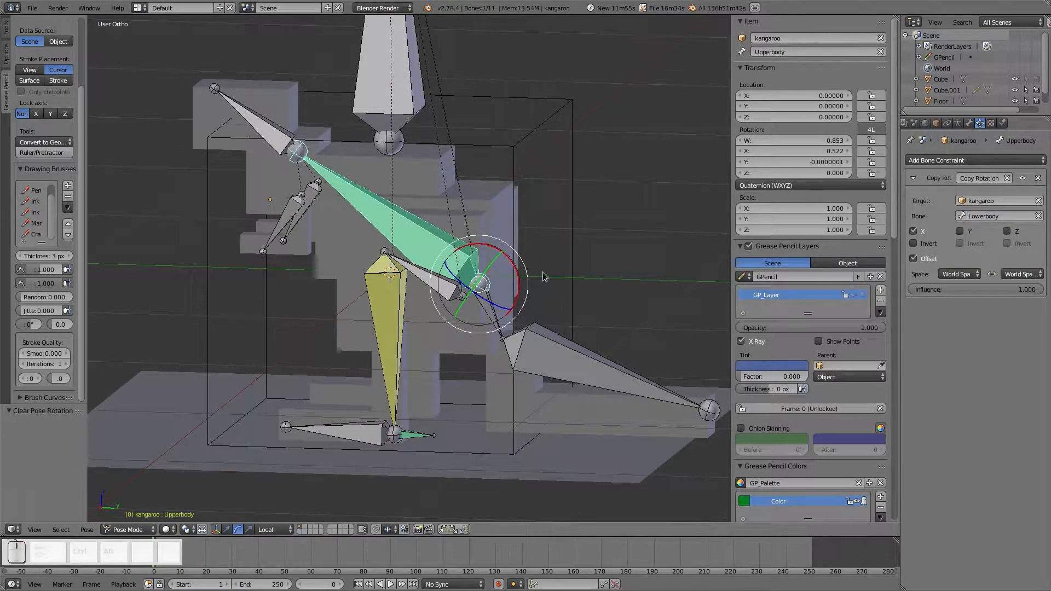
click(1036, 179)
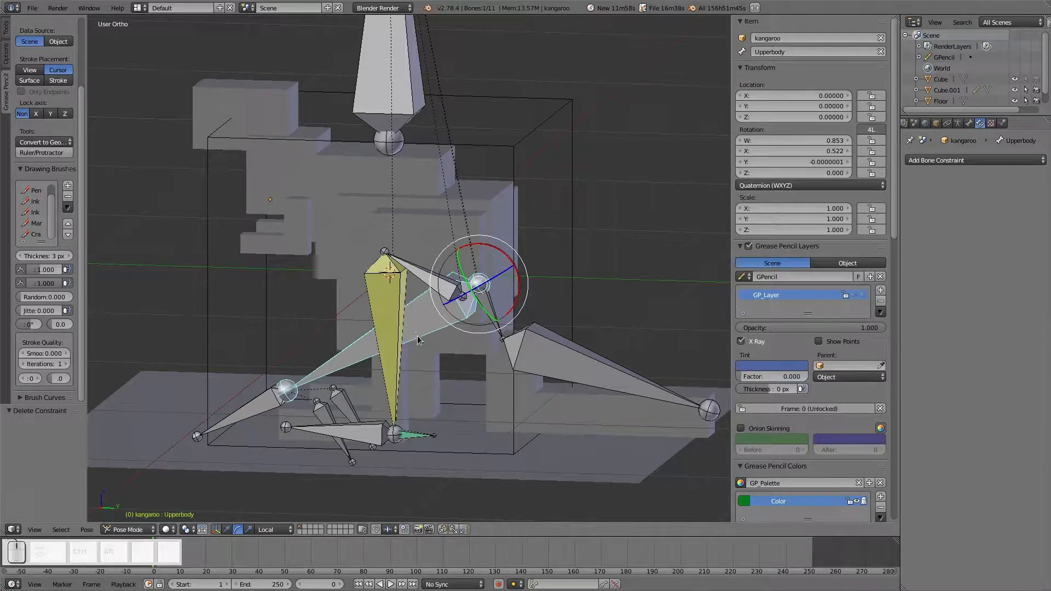
key(KP_3)
key(r)
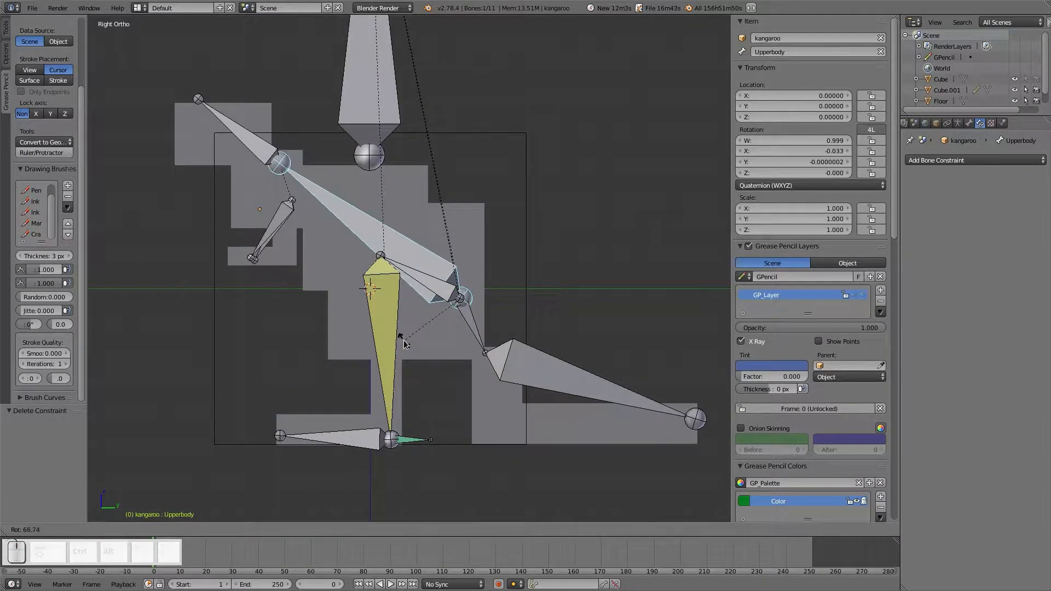
click(400, 327)
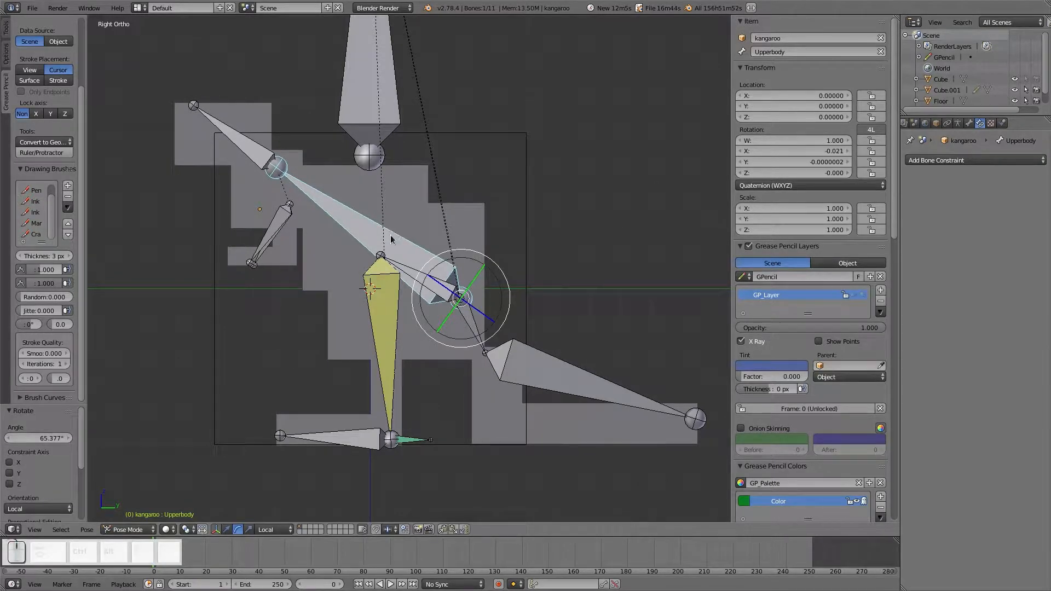
Add a Copy Rotation constraint to the Upperbody bone with kangaroo as the target and Lowerbody as the bone.
click(936, 160)
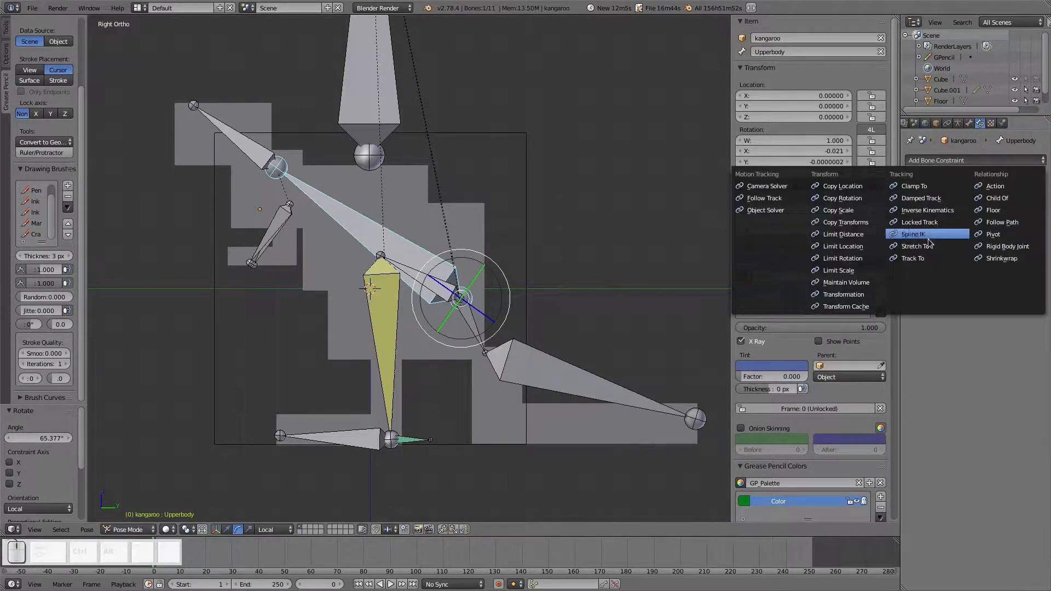
click(843, 199)
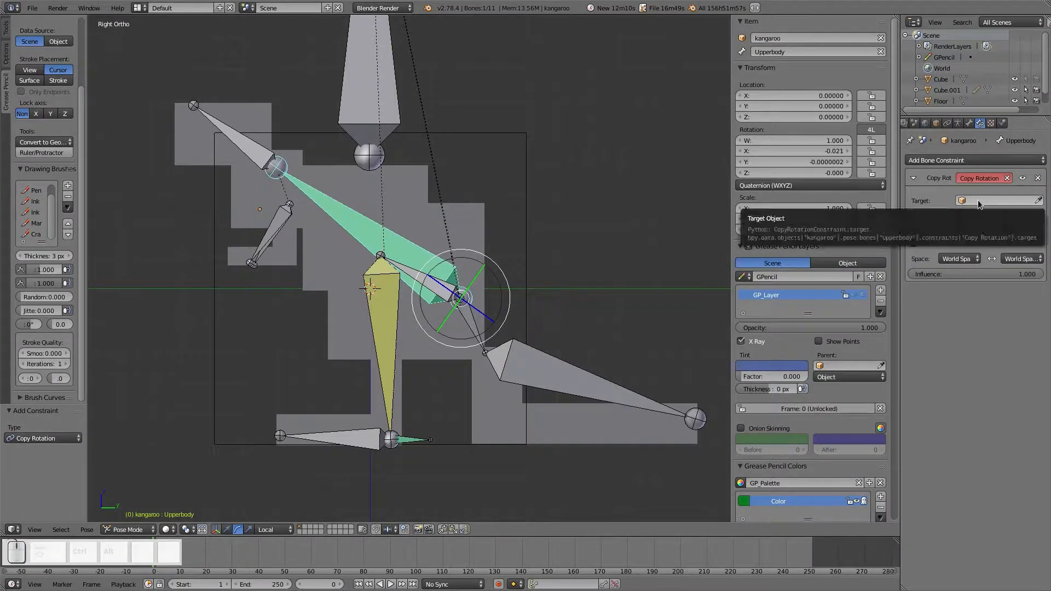
click(977, 202)
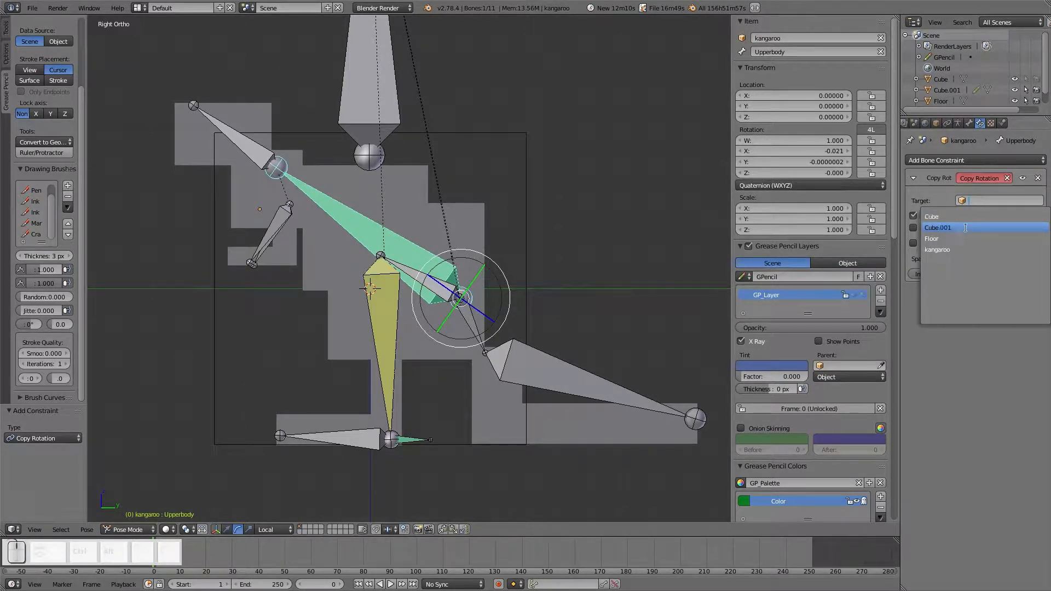
click(937, 249)
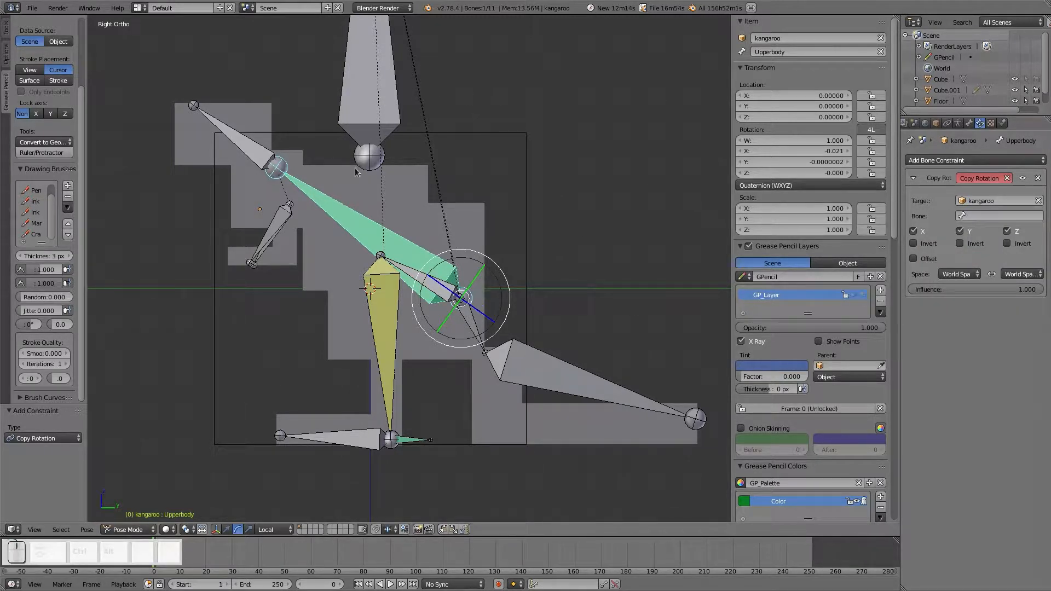
click(988, 216)
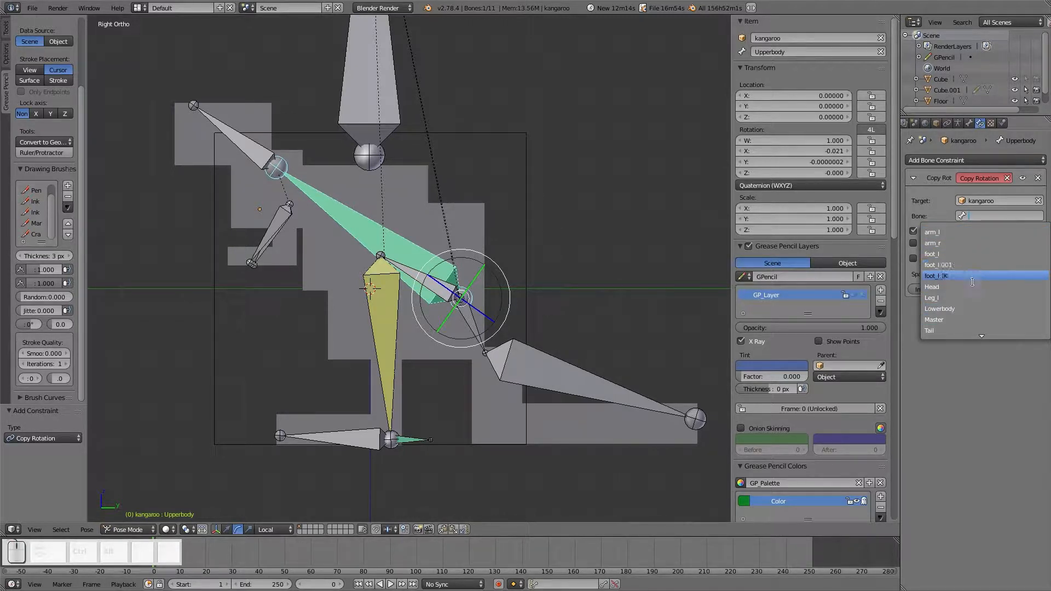
click(958, 308)
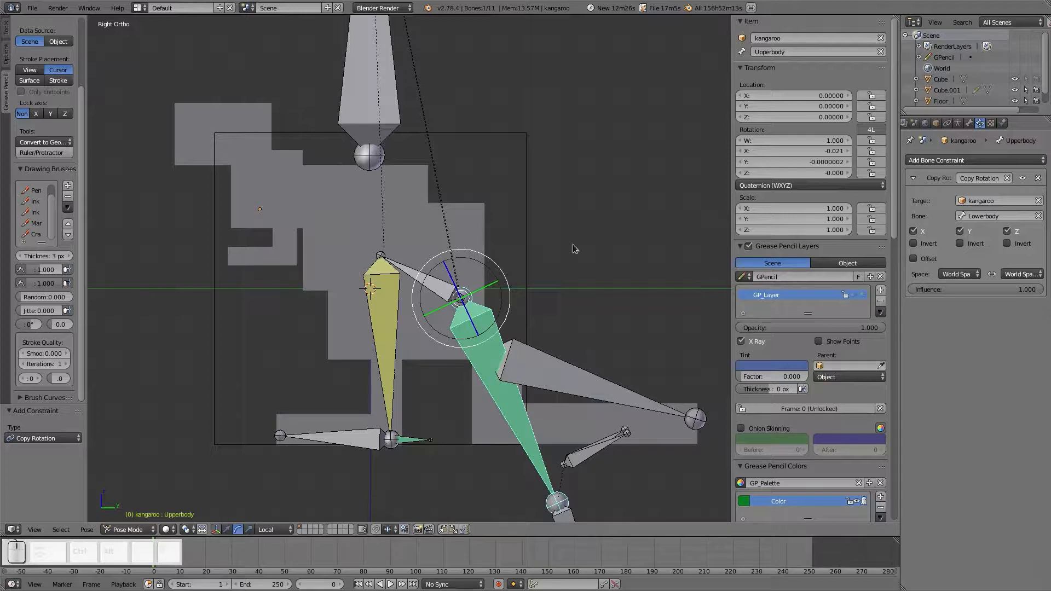
Limit the Copy Rotation constraint to X by disabling Y and Z, and try rotating the Upperbody bone.
click(959, 231)
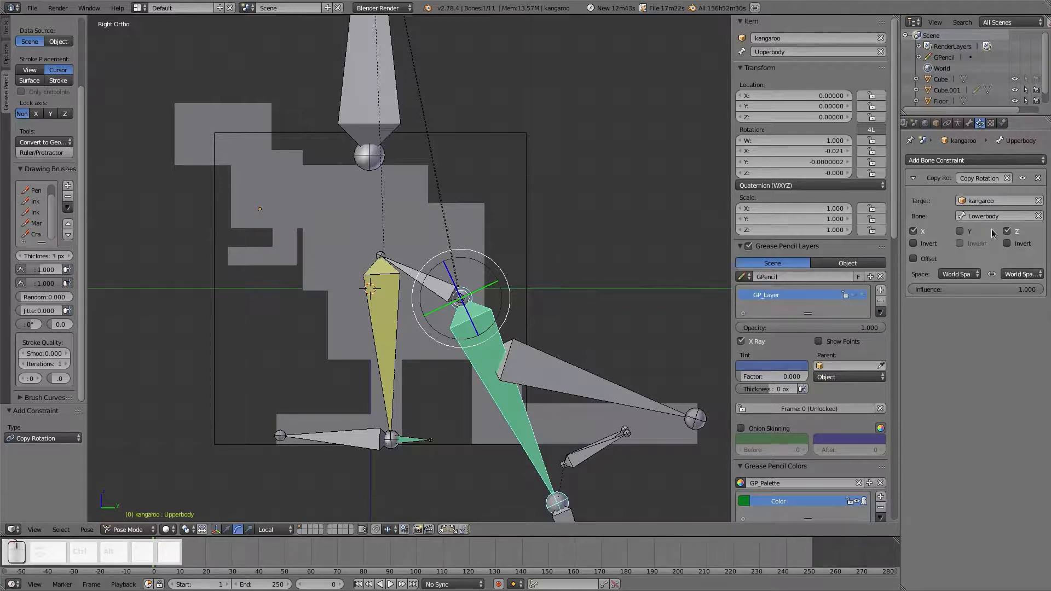
click(1006, 232)
key(r)
right_click(506, 391)
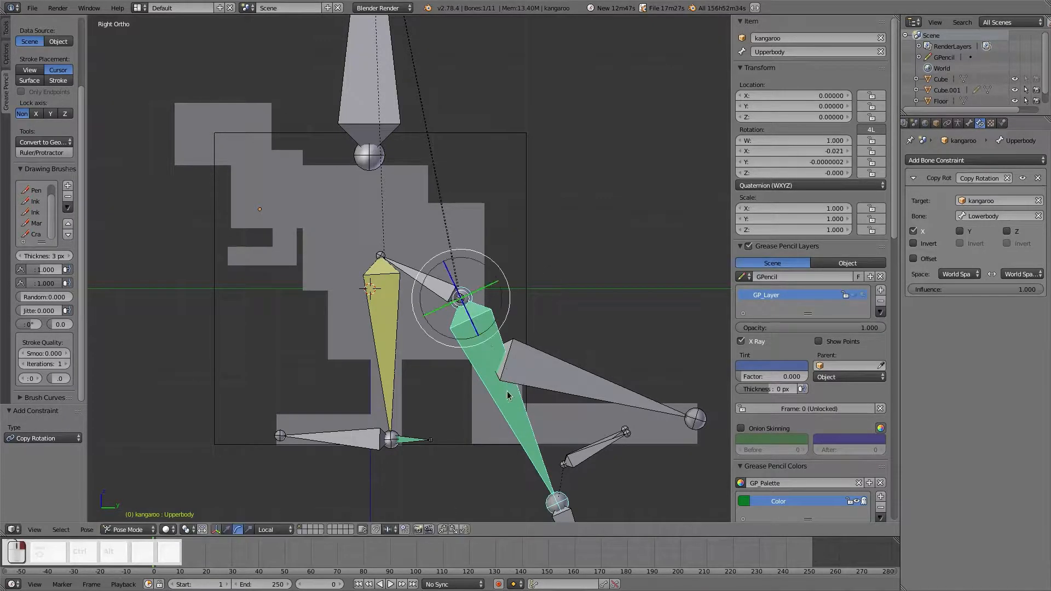
key(r)
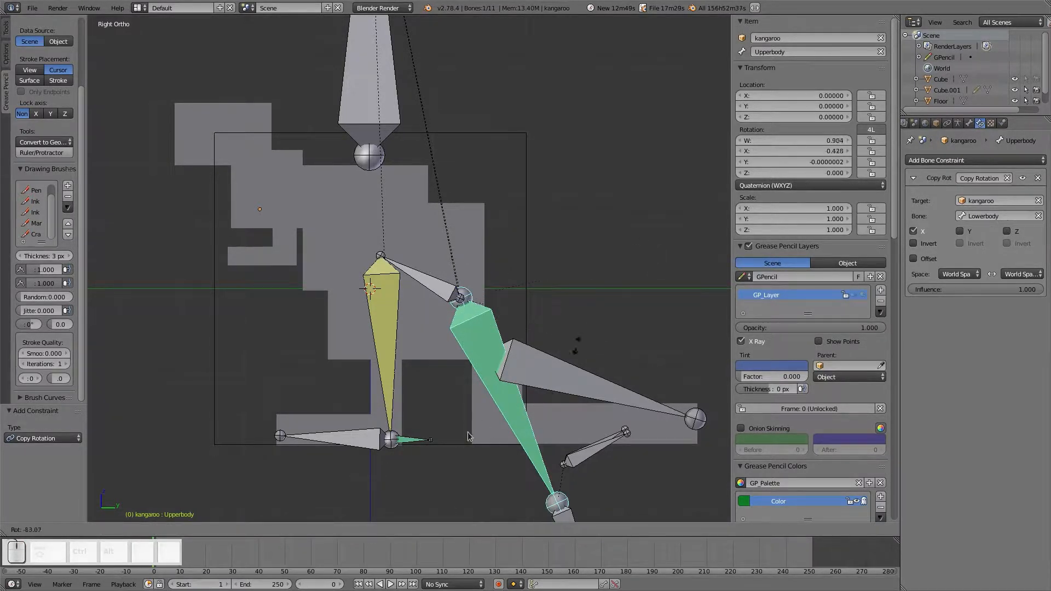
right_click(483, 429)
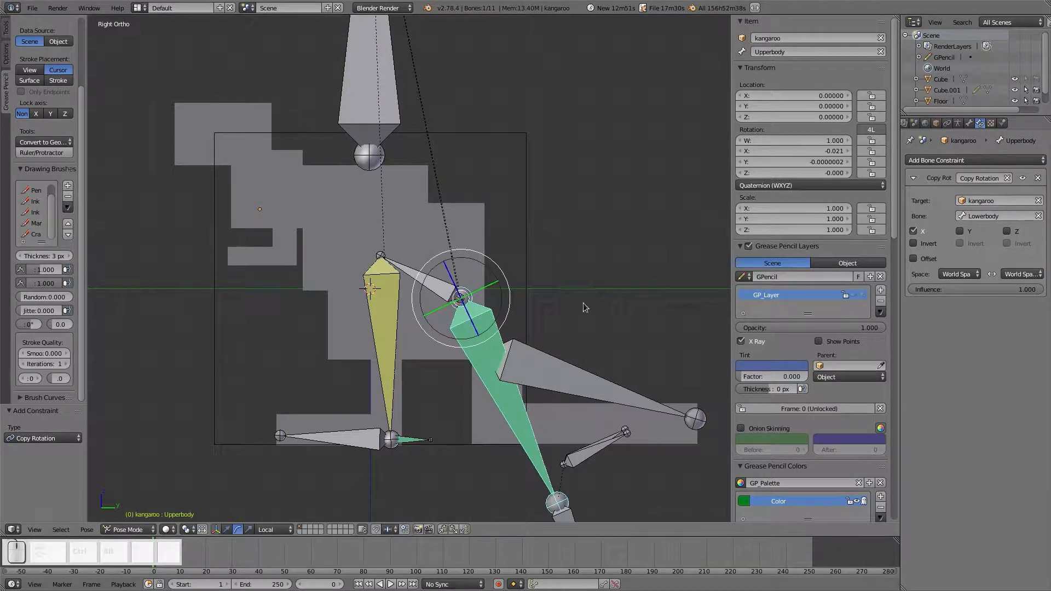
Enable Offset on the Copy Rotation constraint and rotate the Upperbody bone about -65.9° to line up with the kangaroo's torso.
click(913, 258)
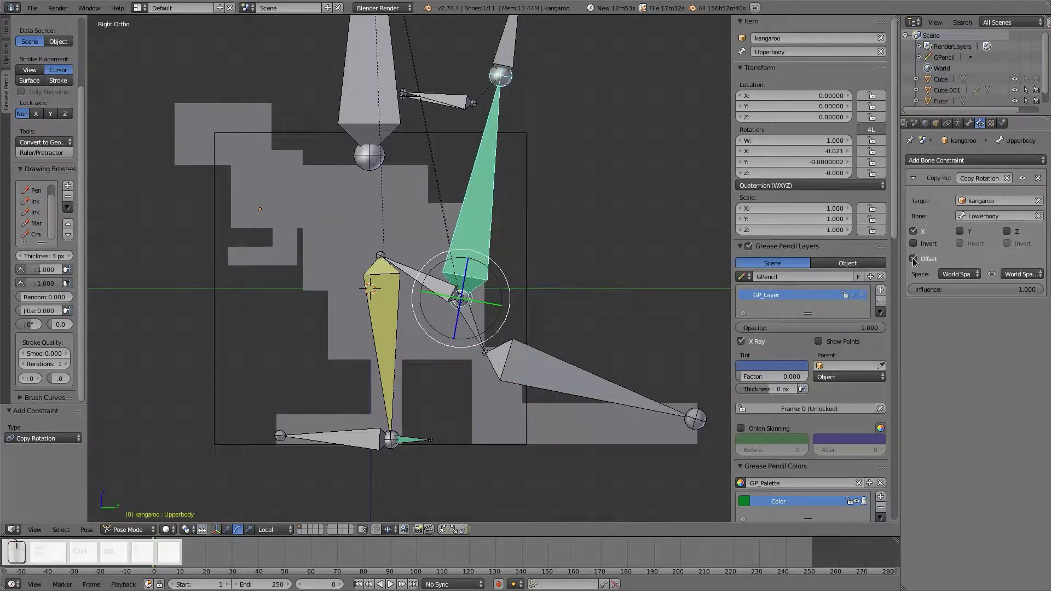
key(r)
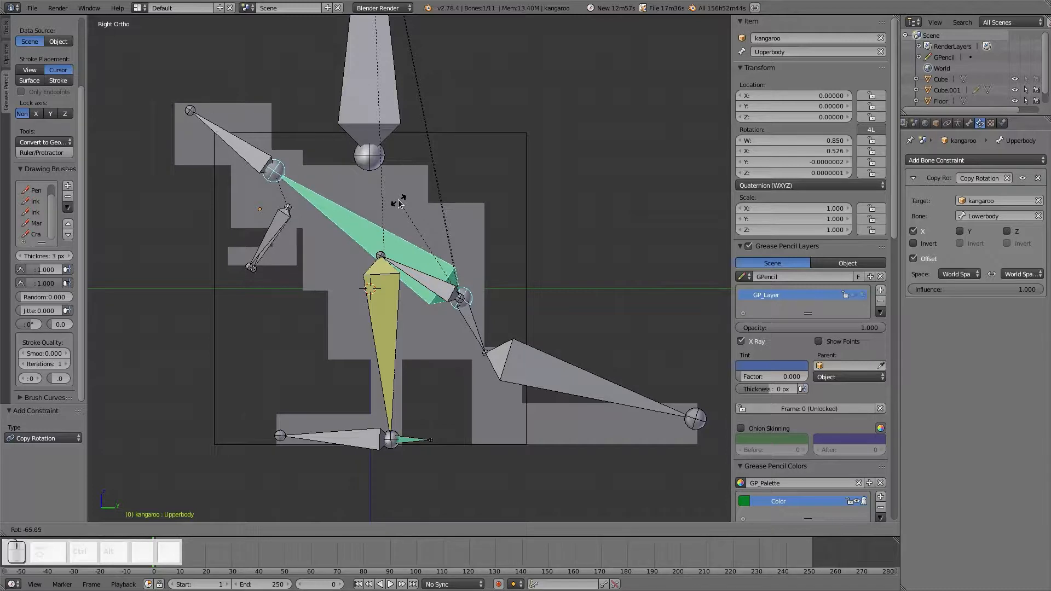
click(398, 199)
Try rotating the Lowerbody bone to test how the Upperbody bone follows it.
right_click(469, 331)
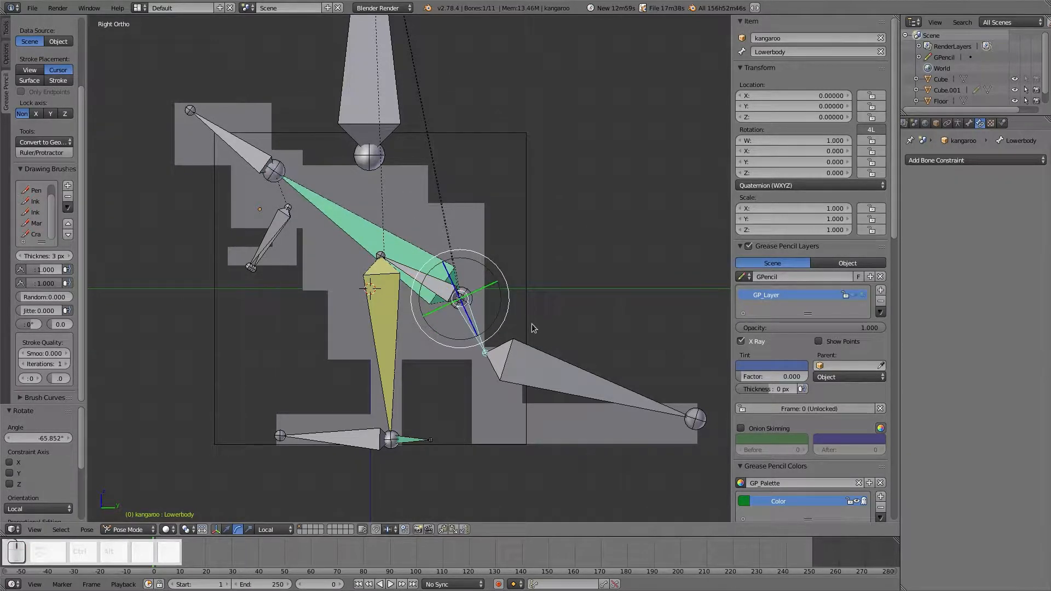
key(r)
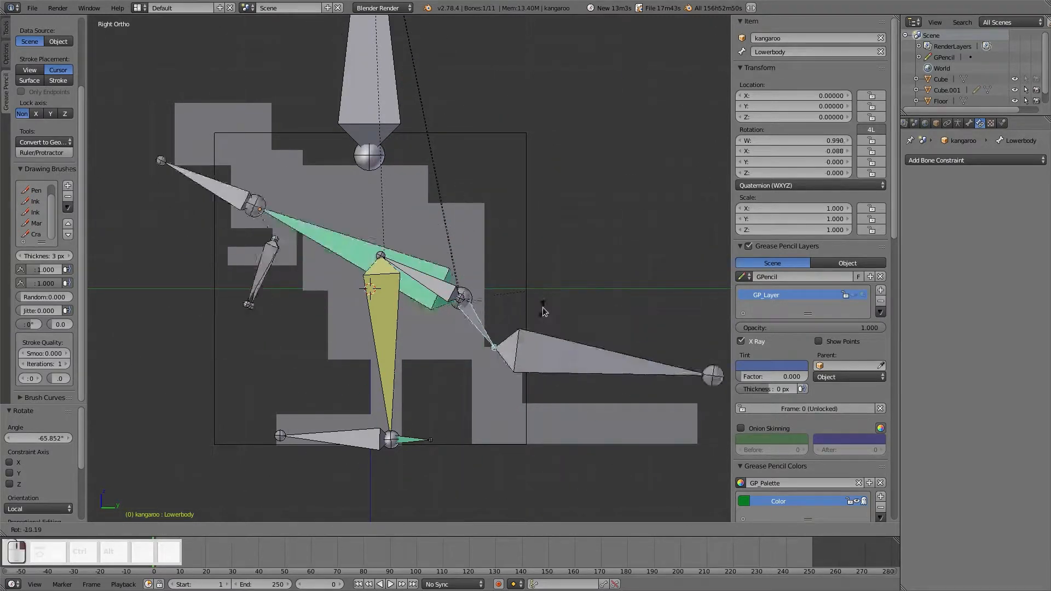
right_click(456, 337)
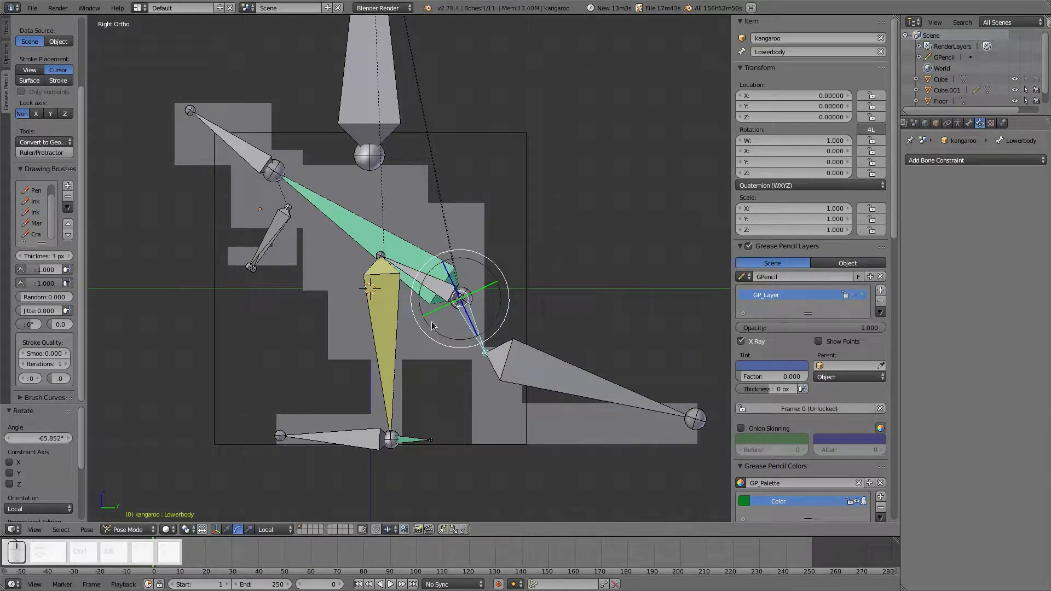
key(r)
right_click(464, 322)
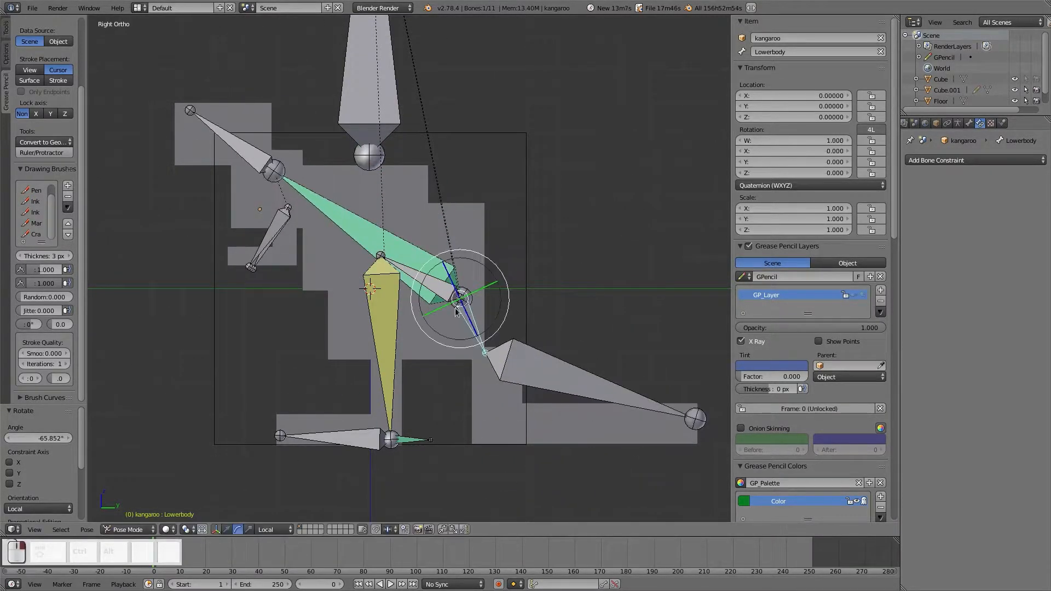
Fine-tune the Upperbody bone's rotation by about 0.14° against the kangaroo's torso.
right_click(397, 236)
key(r)
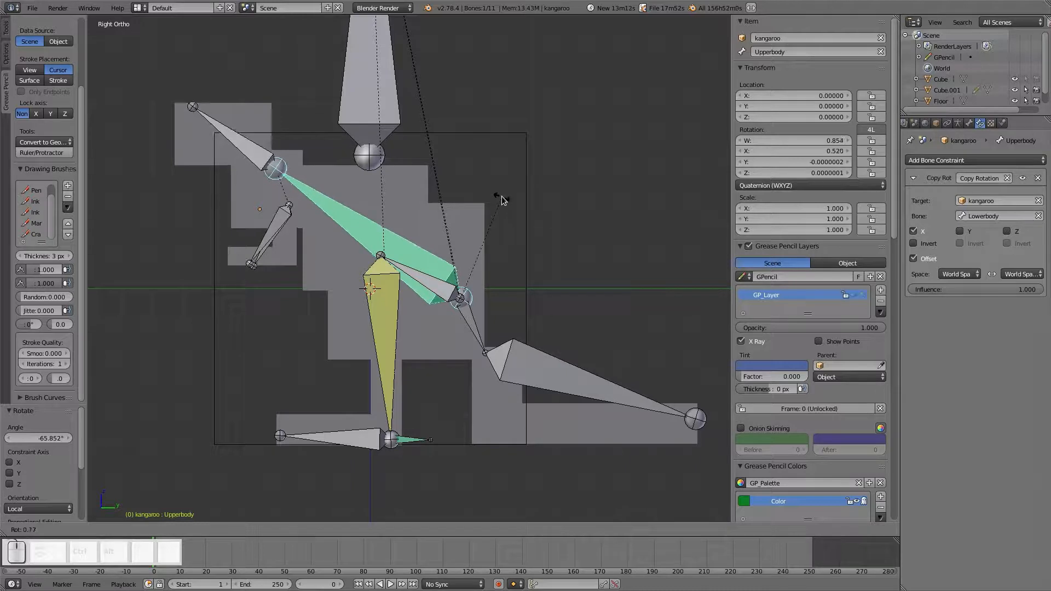
click(501, 199)
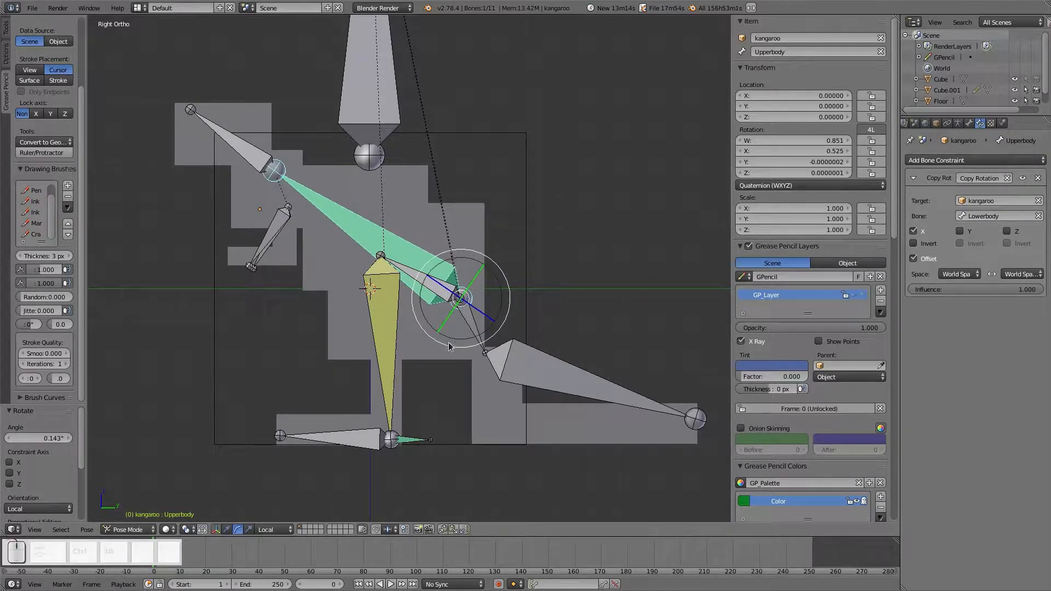
Try rotating the Lowerbody bone in both directions and the Upperbody bone on its own to compare their behaviour.
right_click(470, 331)
key(r)
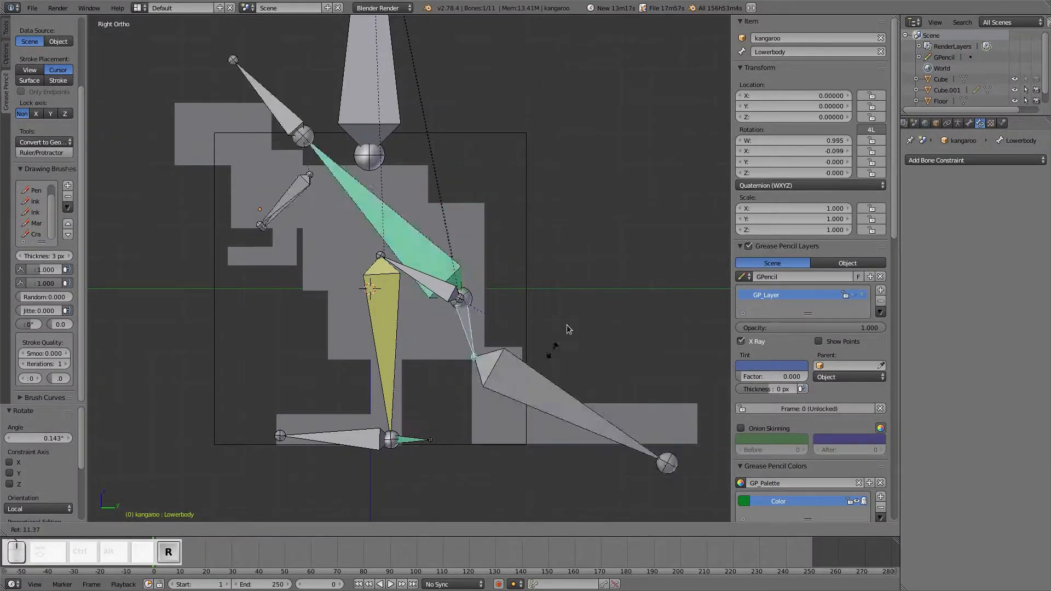
key(Escape)
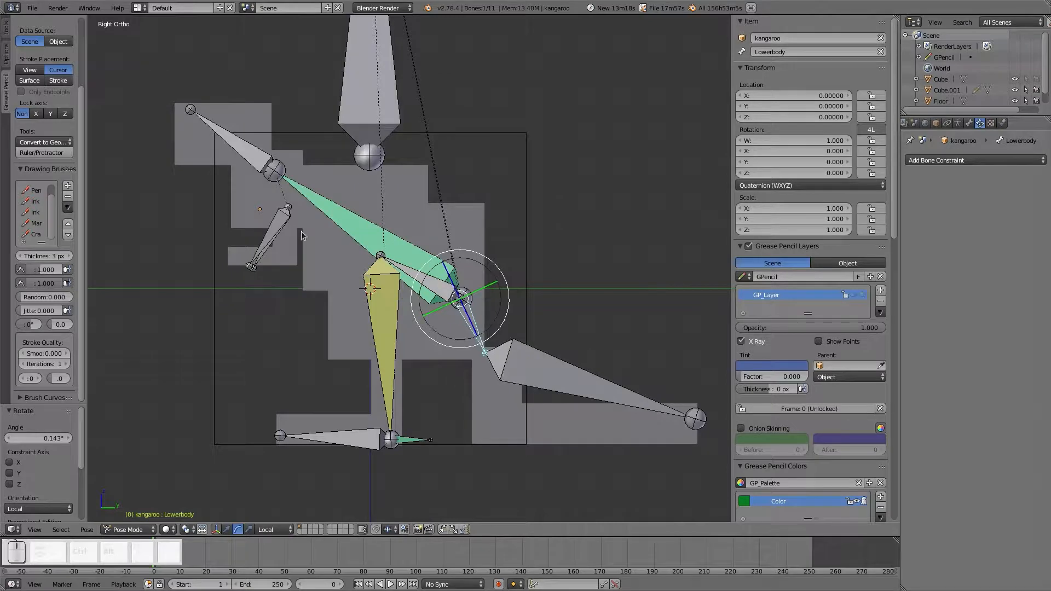
right_click(368, 228)
right_click(481, 331)
key(r)
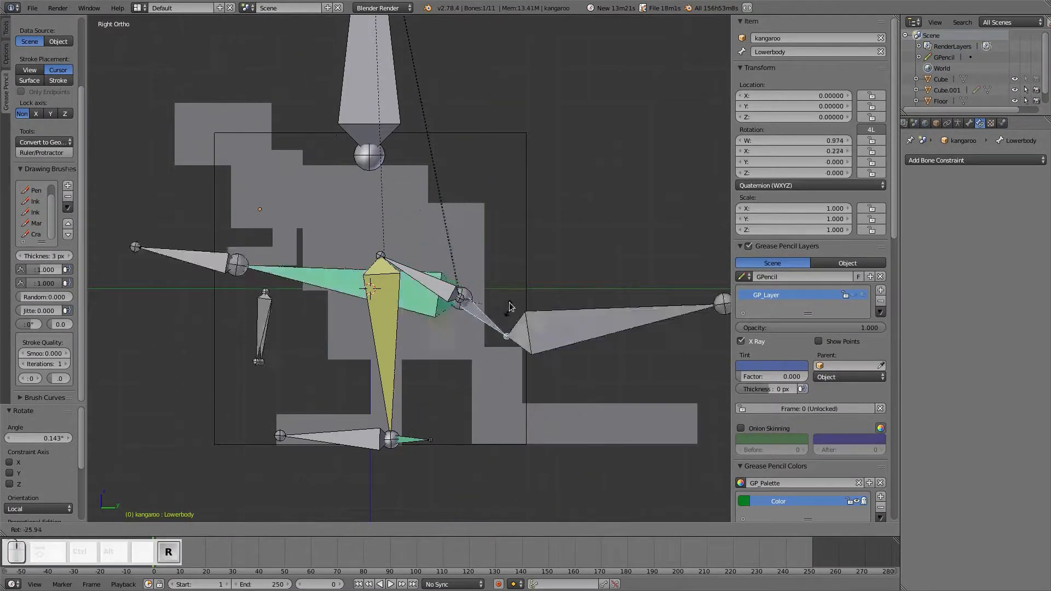
right_click(502, 331)
right_click(428, 249)
key(r)
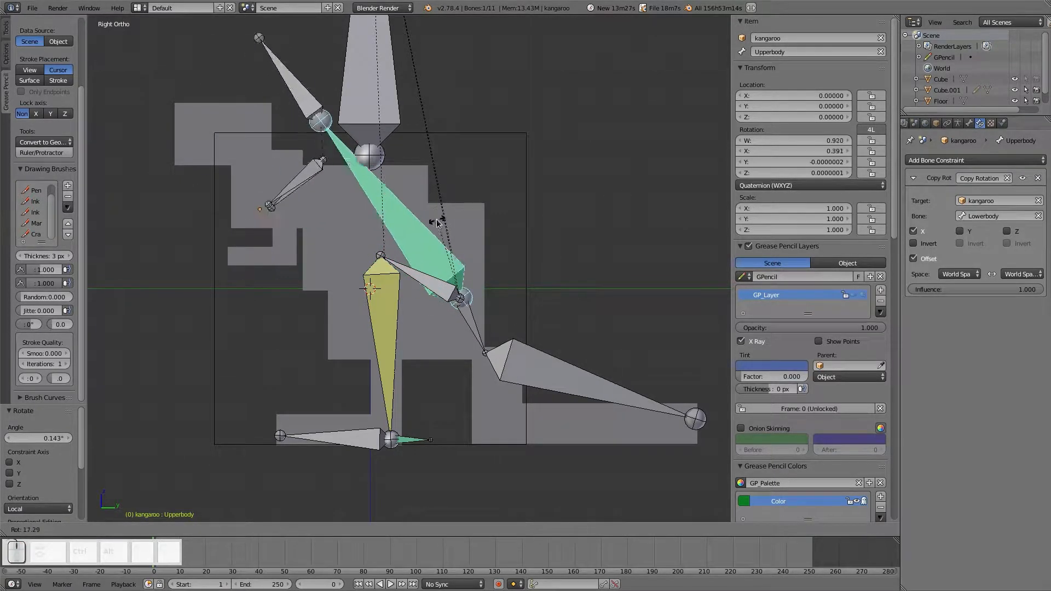
click(403, 216)
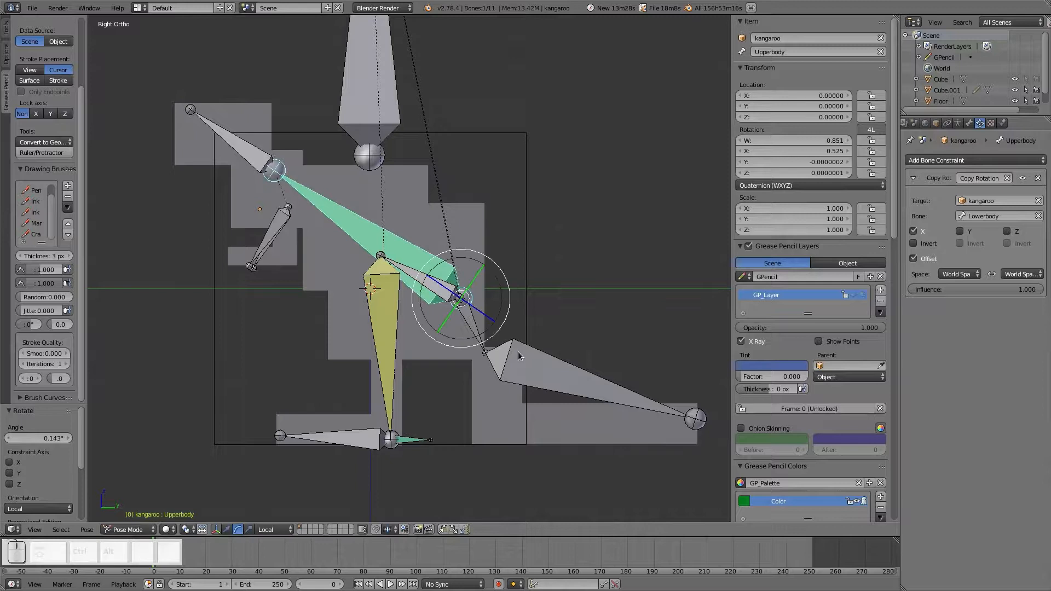
Rotate the Lowerbody bone about -17.4° and select the kangaroo mesh, Cube.001.
right_click(473, 332)
key(r)
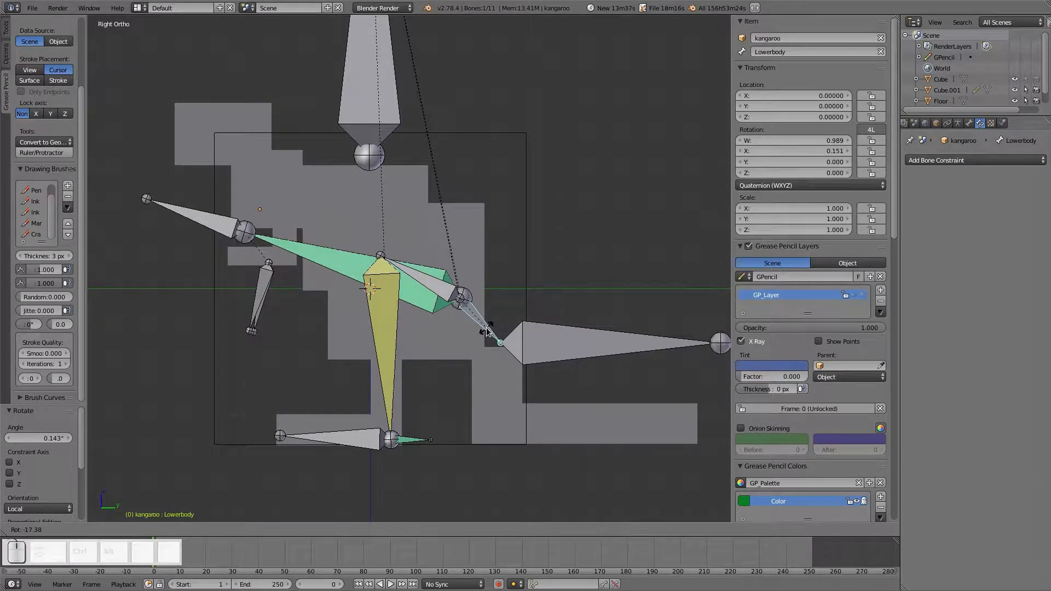
click(486, 329)
right_click(312, 264)
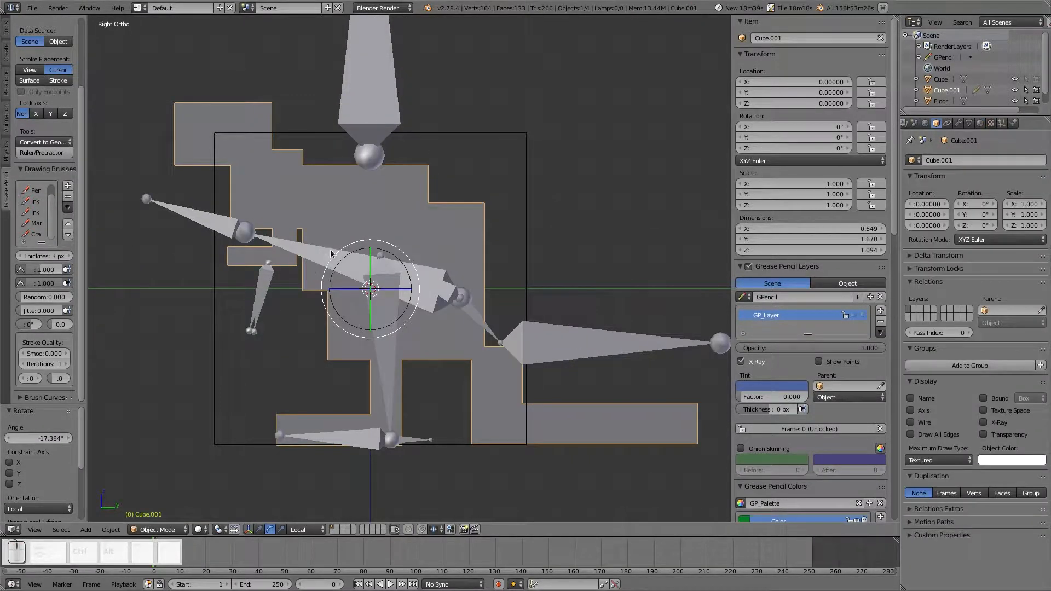
Try rotating the Upperbody bone about 6.7° and the Head bone about 24.5° against the kangaroo's torso.
right_click(331, 249)
key(r)
click(479, 212)
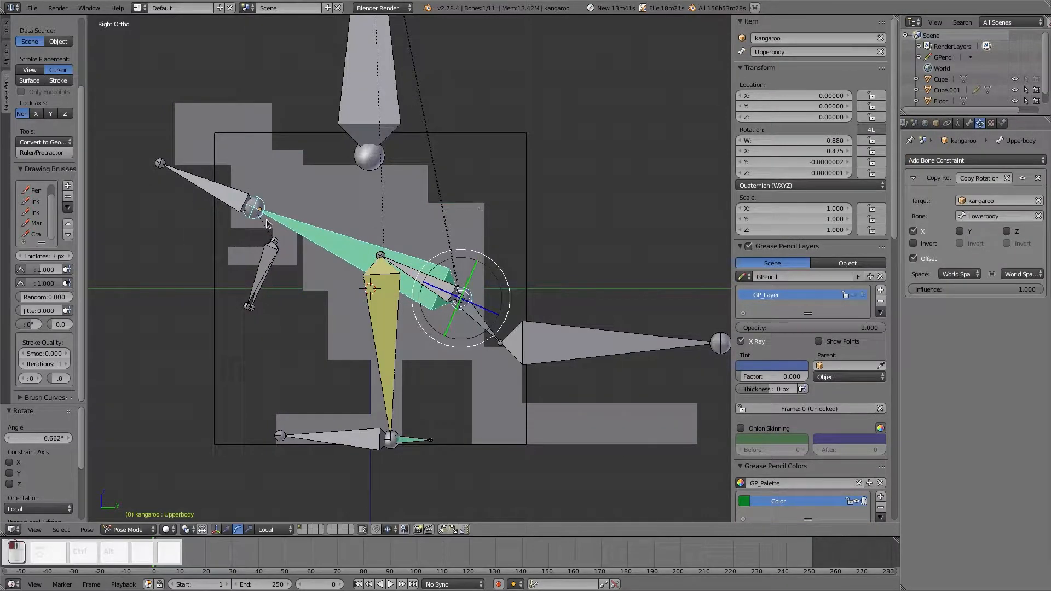
right_click(231, 194)
key(r)
click(305, 265)
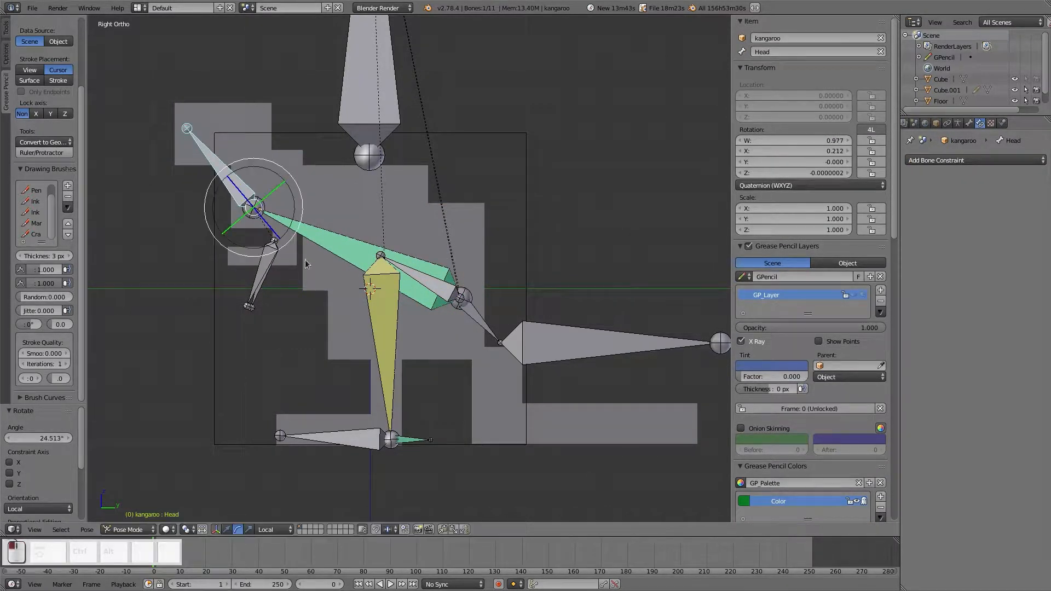
Try swinging the two arms apart by rotating arm_l about 25.3° and arm_r in the opposite direction.
right_click(271, 265)
key(r)
click(253, 284)
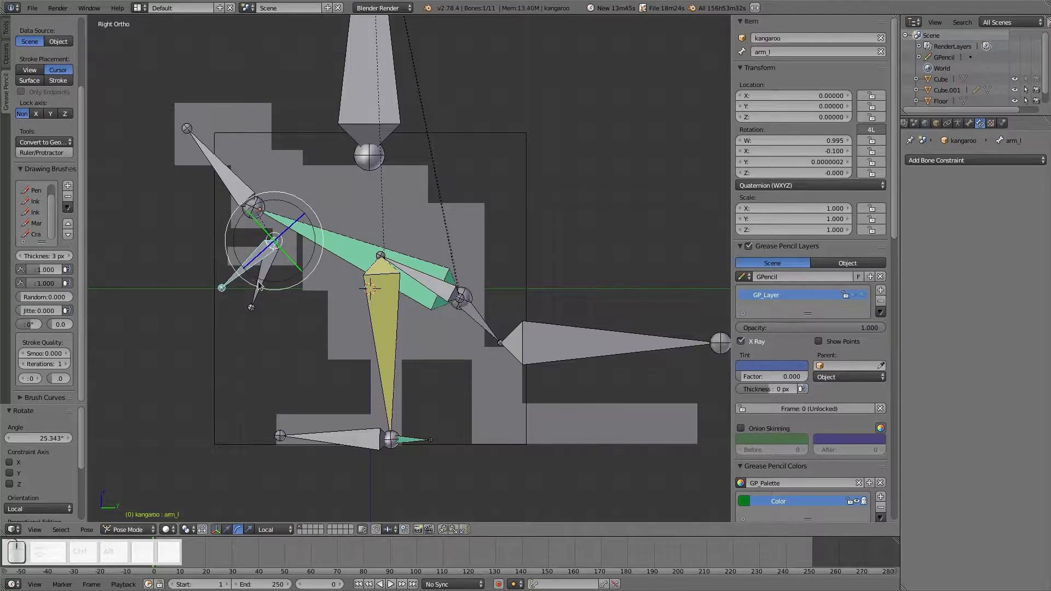
right_click(259, 284)
key(r)
click(278, 287)
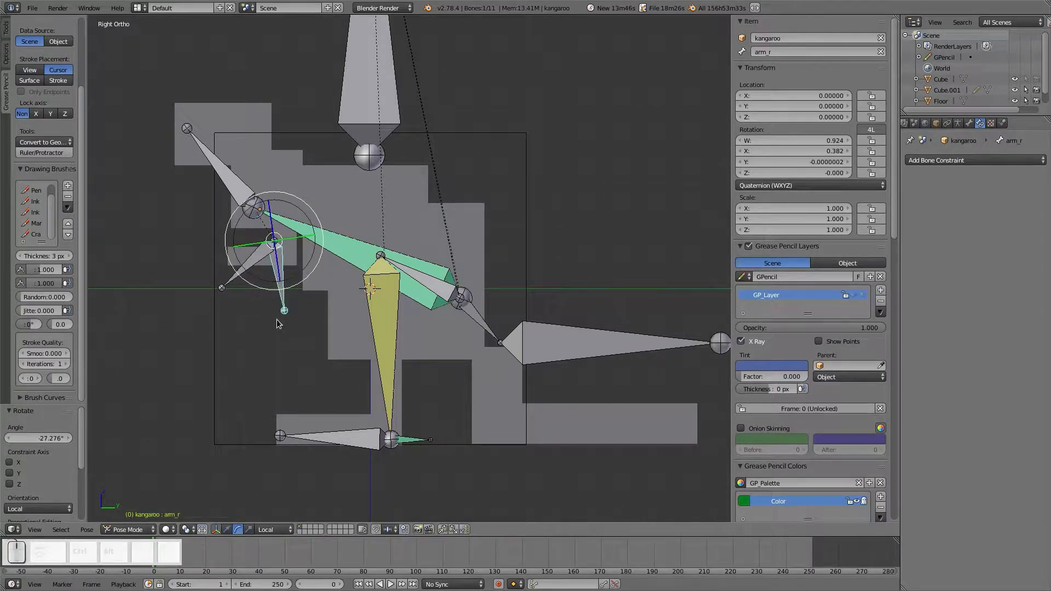
Clear the pose rotation of both arm bones, the Upperbody bone and the Lowerbody bone.
key(alt+r)
right_click(259, 259)
key(alt+r)
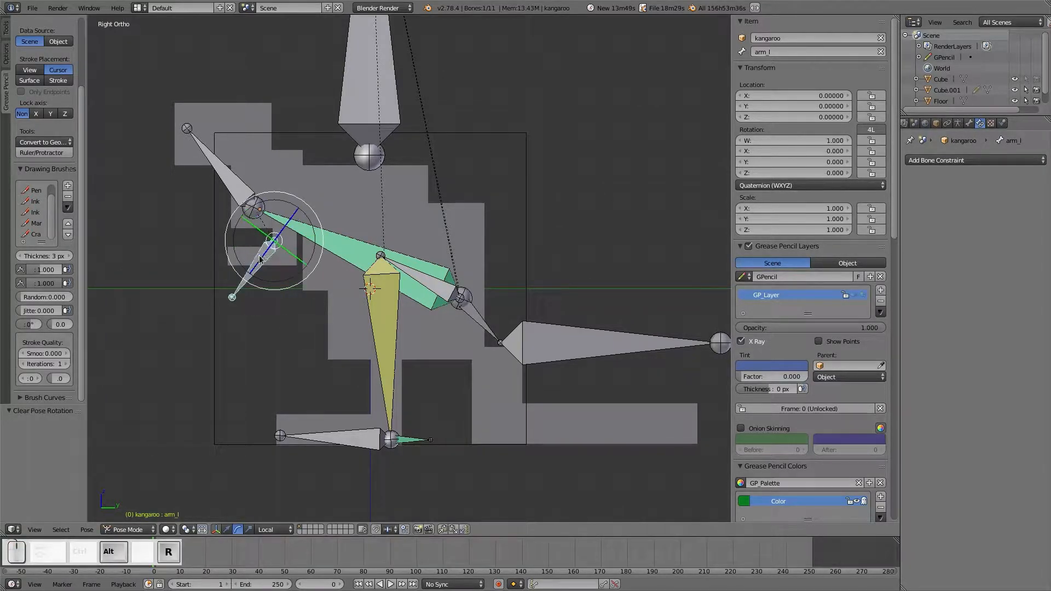
right_click(323, 240)
key(alt+r)
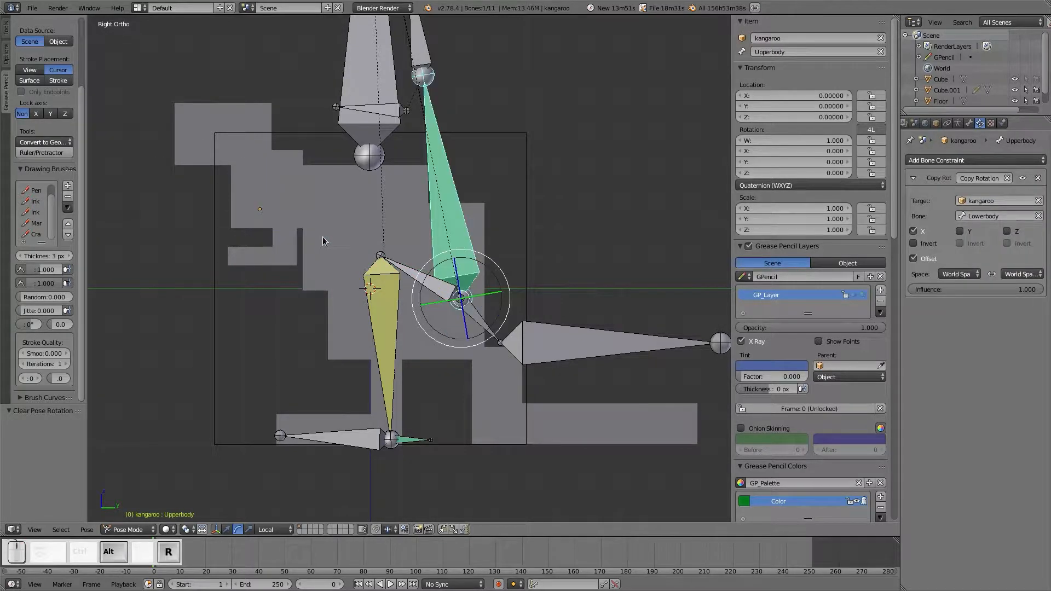
right_click(569, 344)
key(alt+r)
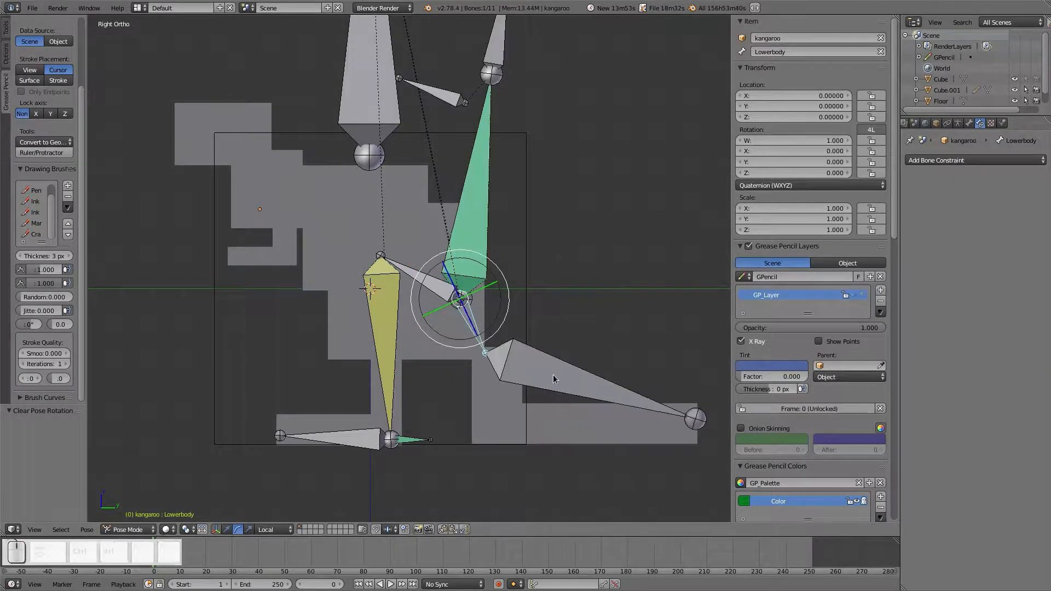
Rotate the Upperbody bone about -63.5° from its rest rotation so it leans forward along the kangaroo's torso.
right_click(485, 212)
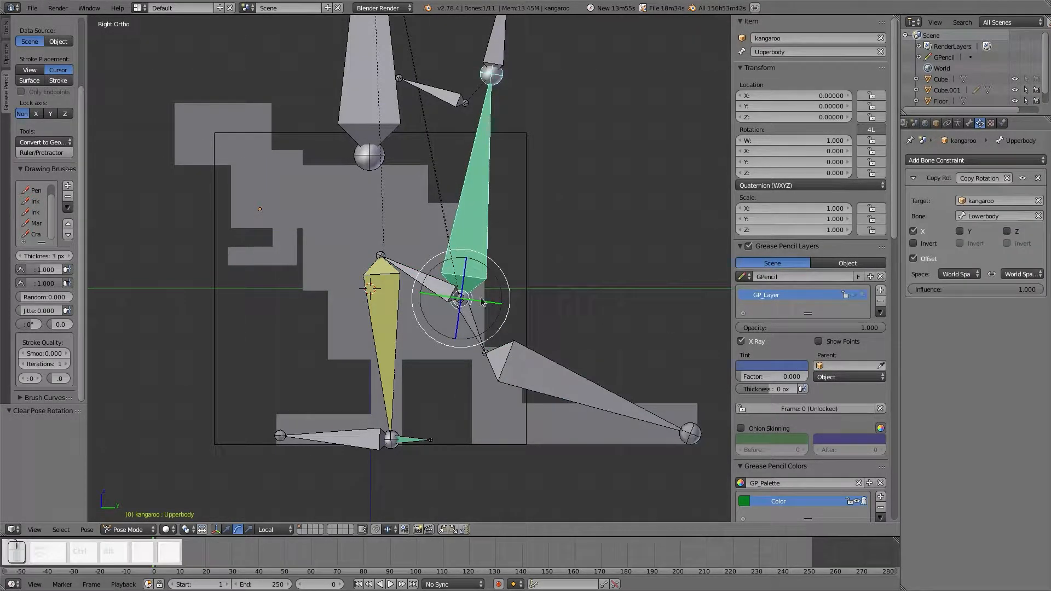
key(r)
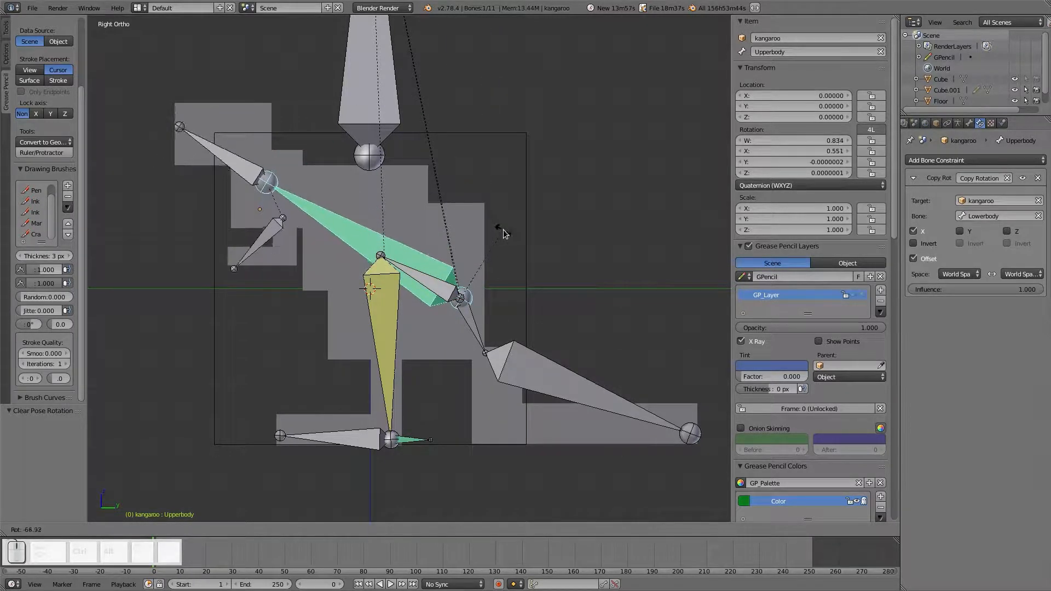
click(507, 232)
key(alt+r)
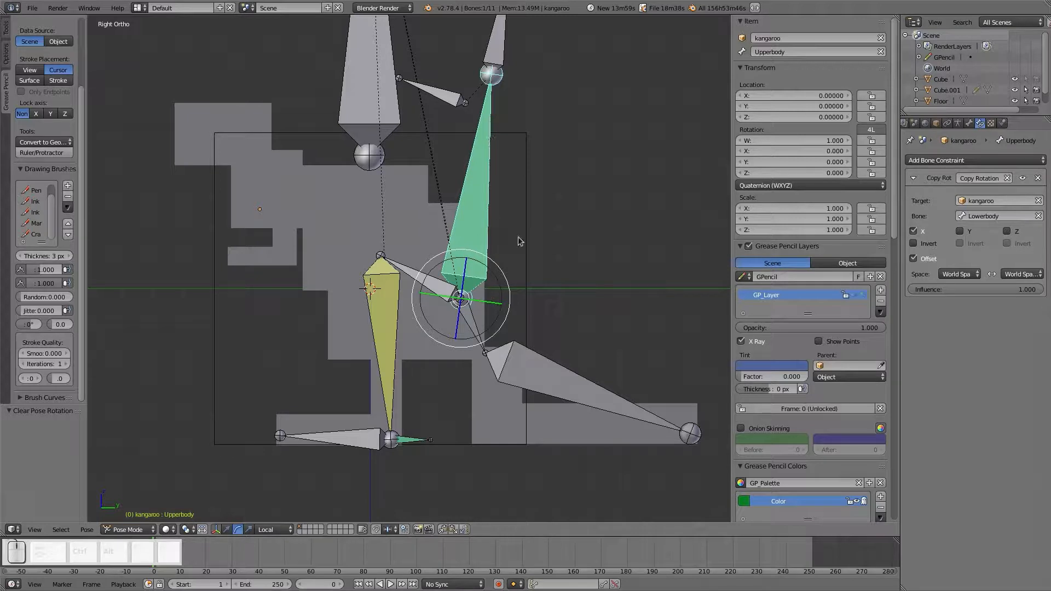
key(r)
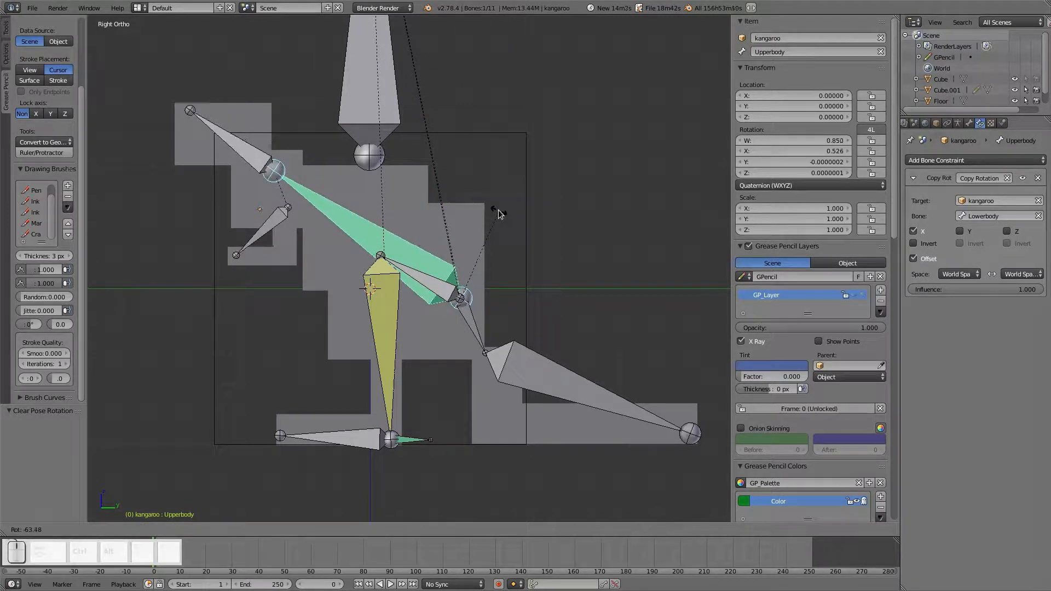
click(499, 213)
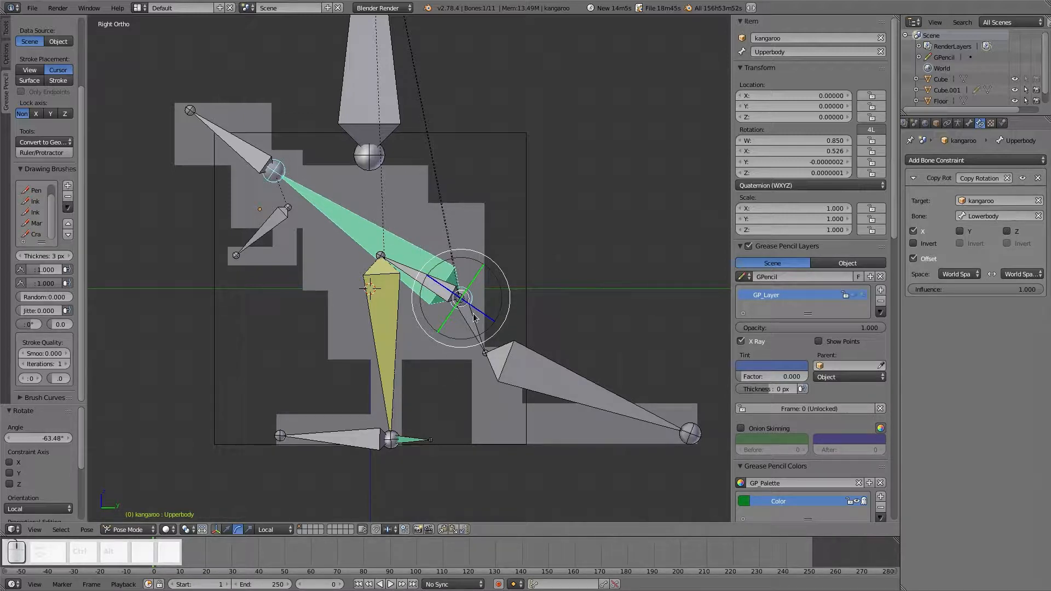
Try rotating the Tail bone and the Head bone individually to check that they move independently.
right_click(538, 363)
key(r)
right_click(573, 374)
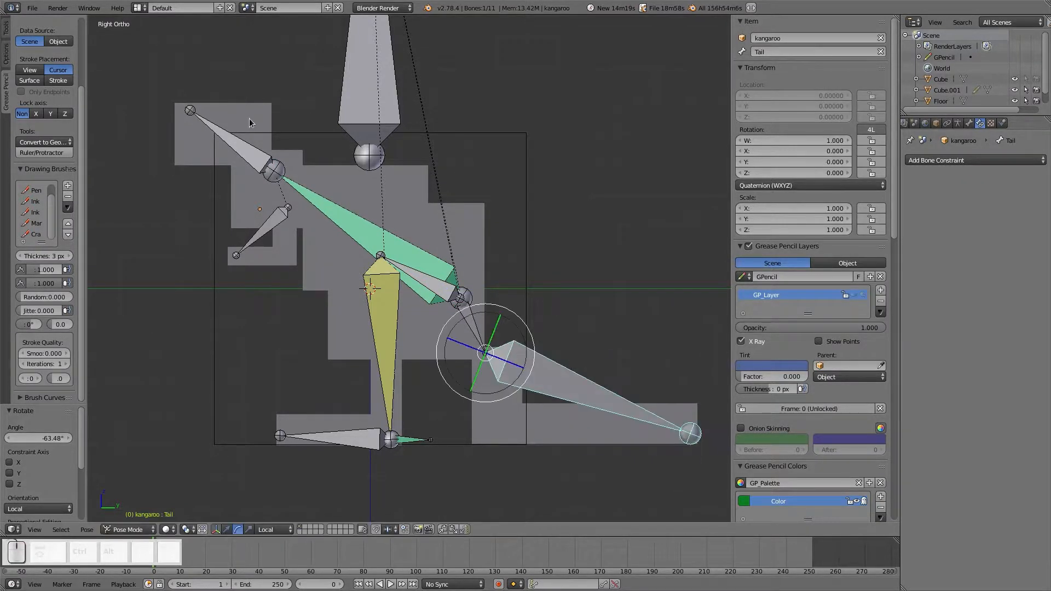
right_click(215, 146)
key(r)
right_click(234, 136)
right_click(235, 142)
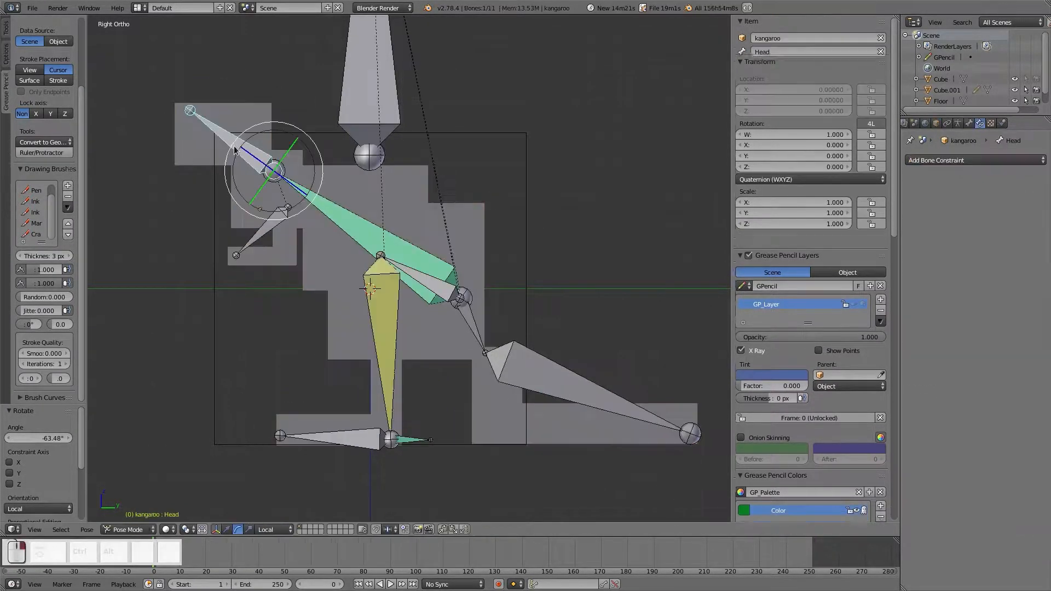
key(r)
click(290, 144)
Try rotating the arm_l bone alone and the Lowerbody bone together with its Upperbody follower.
right_click(271, 226)
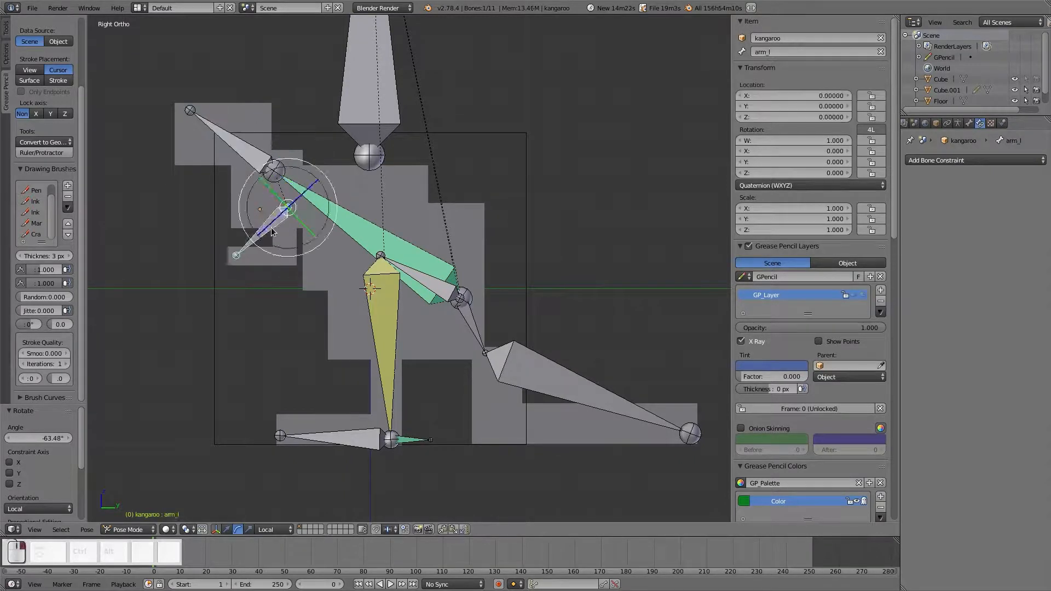
key(r)
right_click(315, 265)
right_click(478, 319)
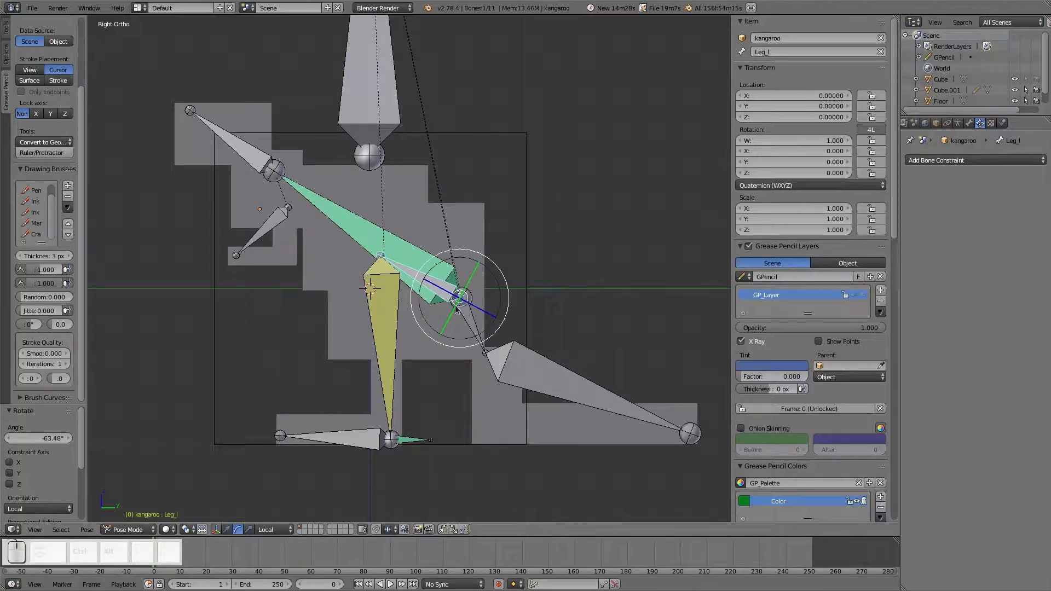
right_click(400, 259)
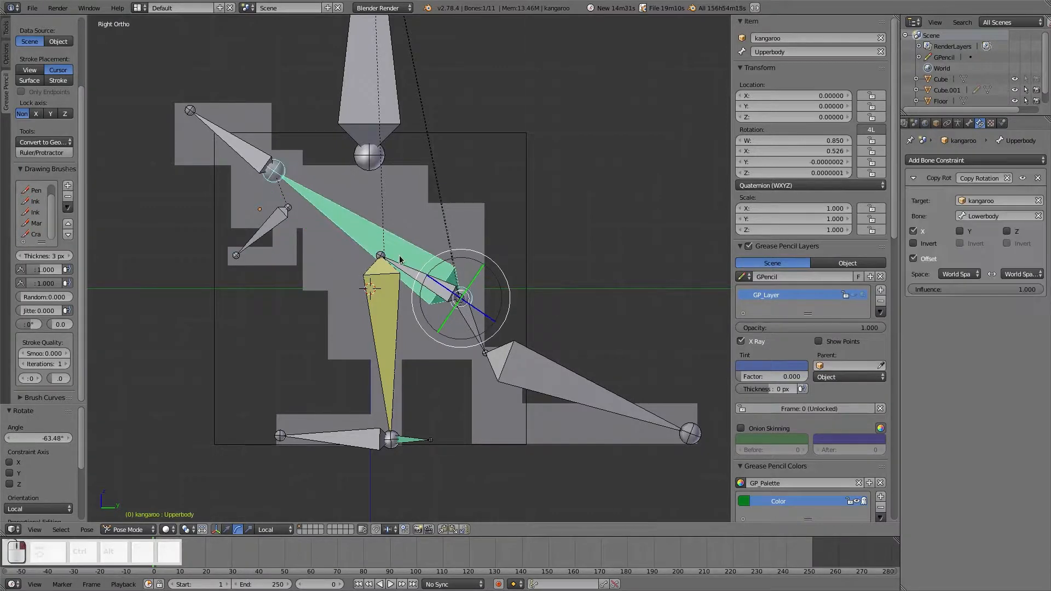
right_click(474, 328)
key(r)
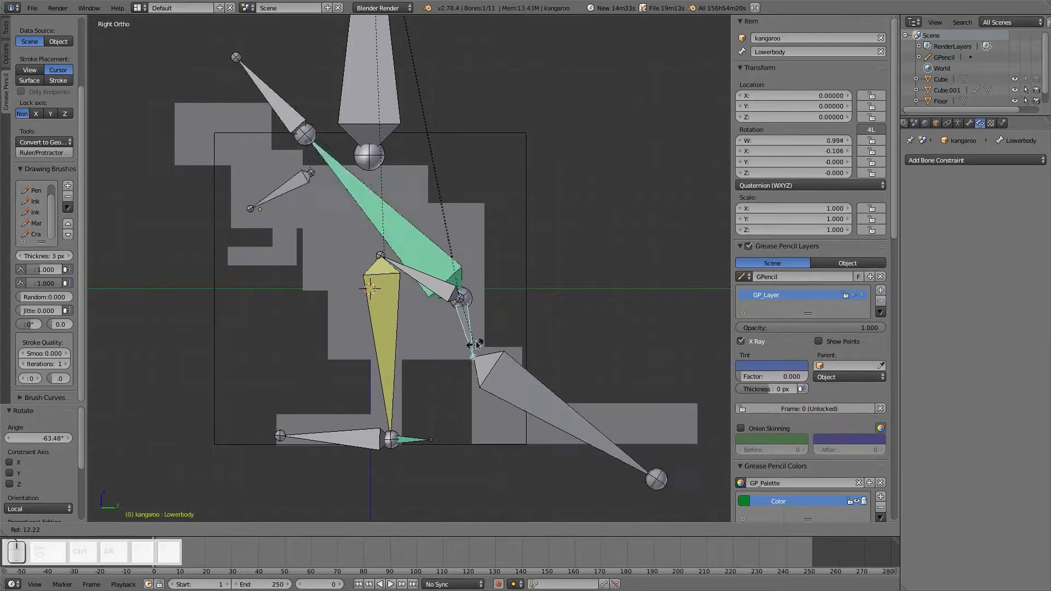
right_click(484, 339)
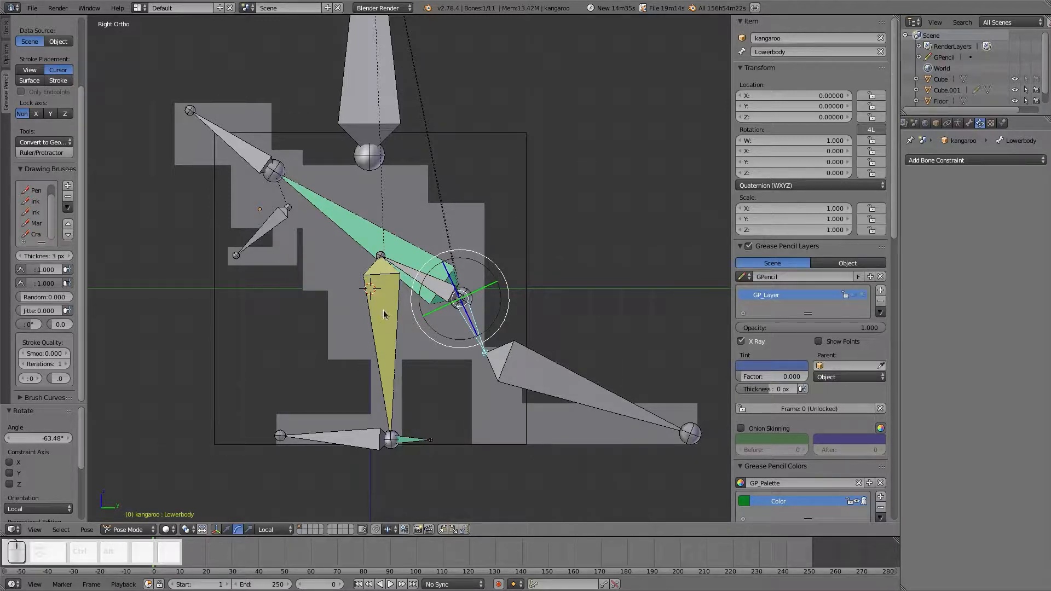
Try moving the Master bone in the right side view to test how the whole rig follows it.
right_click(376, 108)
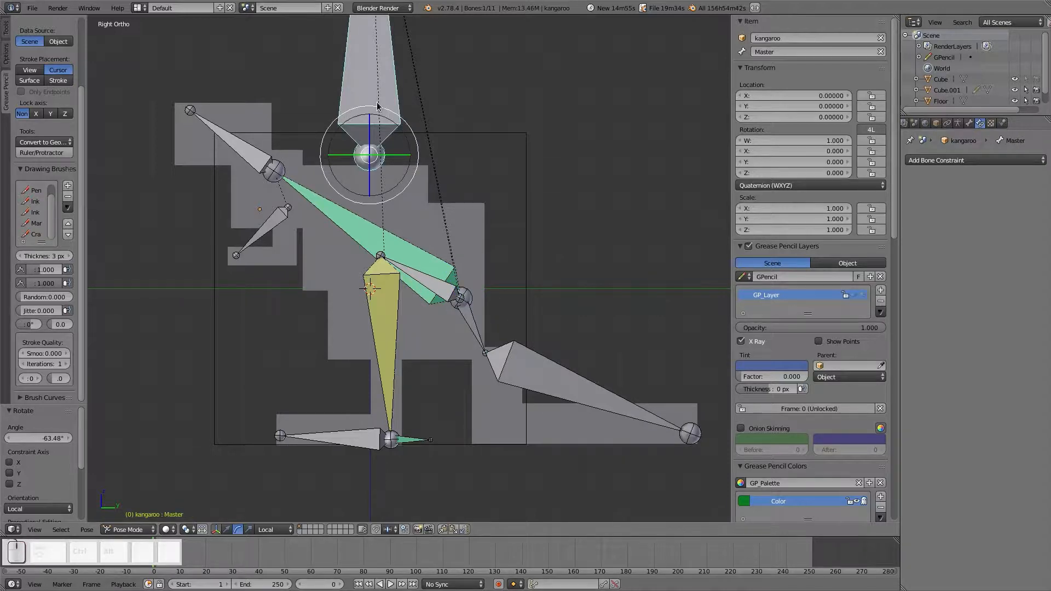
key(g)
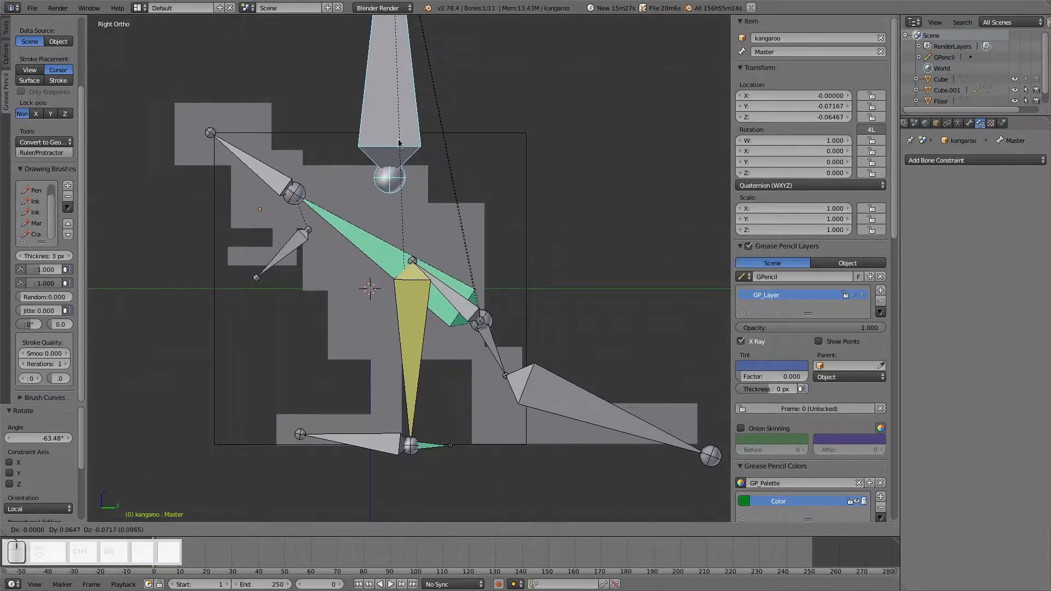
right_click(398, 144)
Examine the foot_l_IK bone's Floor constraint and the Floor plane under the kangaroo from side, top and perspective views.
right_click(411, 444)
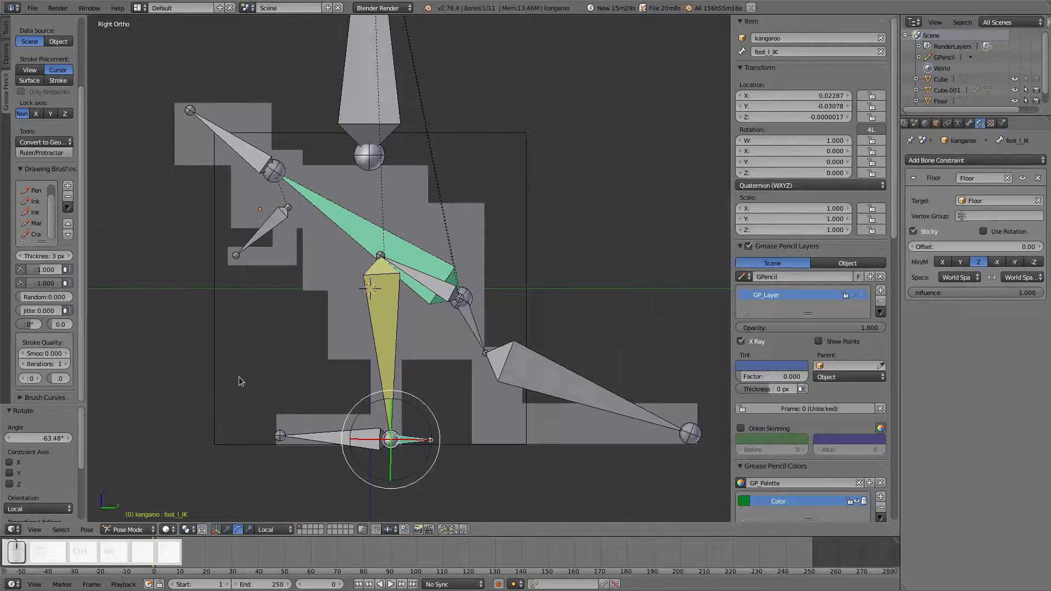
middle_drag(238, 376, 301, 414)
right_click(605, 423)
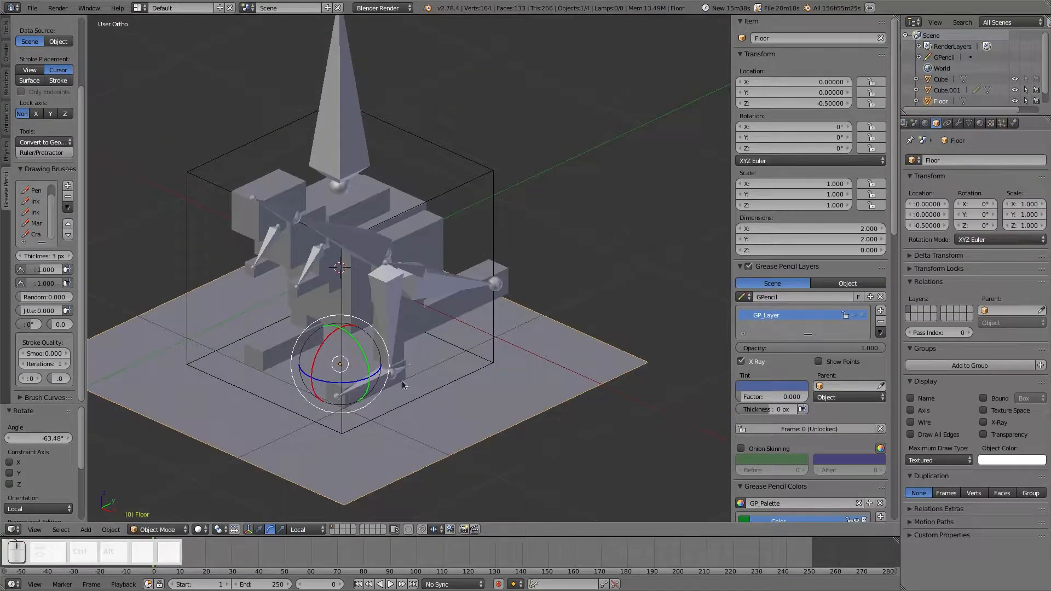
key(KP_3)
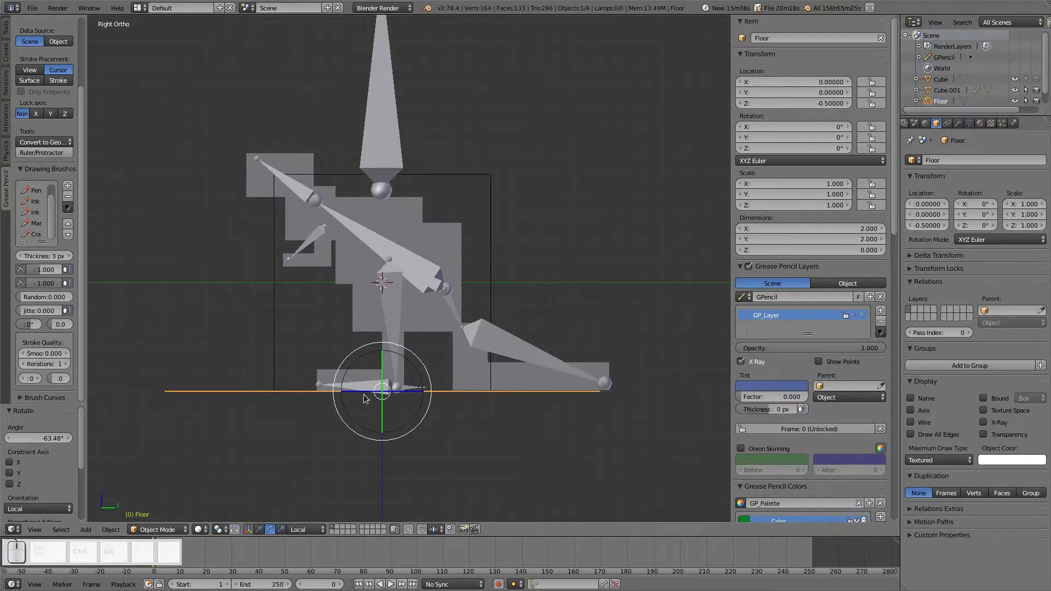
key(a)
scroll(251, 406, up, 1)
key(a)
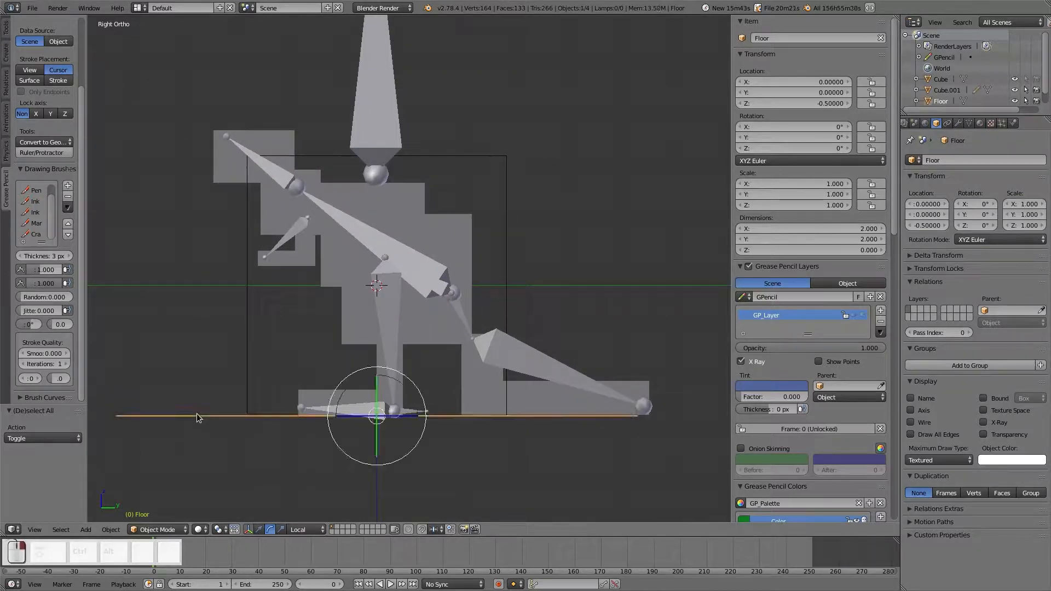
middle_drag(198, 409, 257, 453)
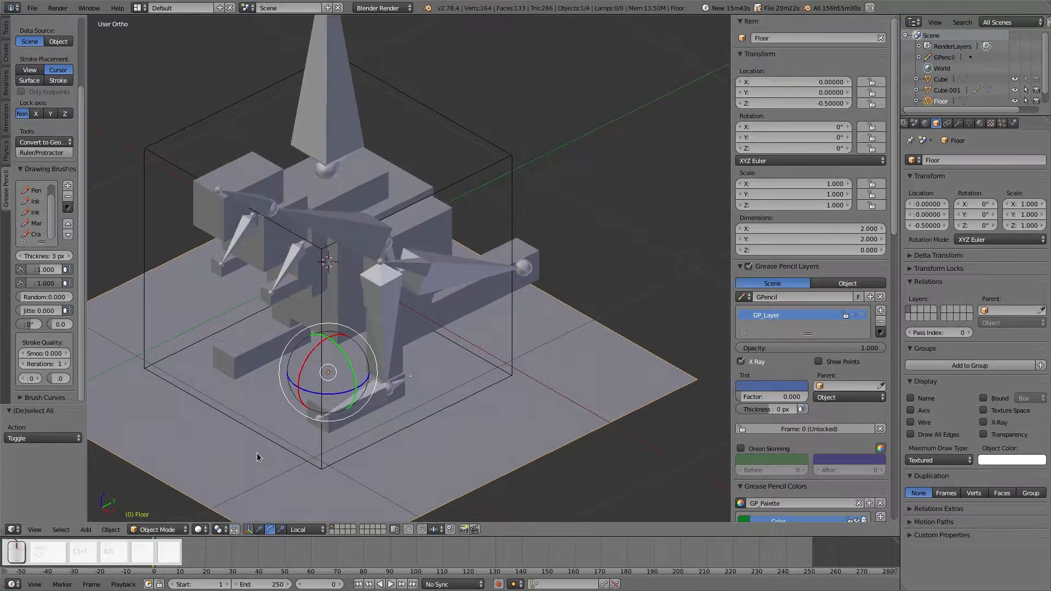
key(KP_3)
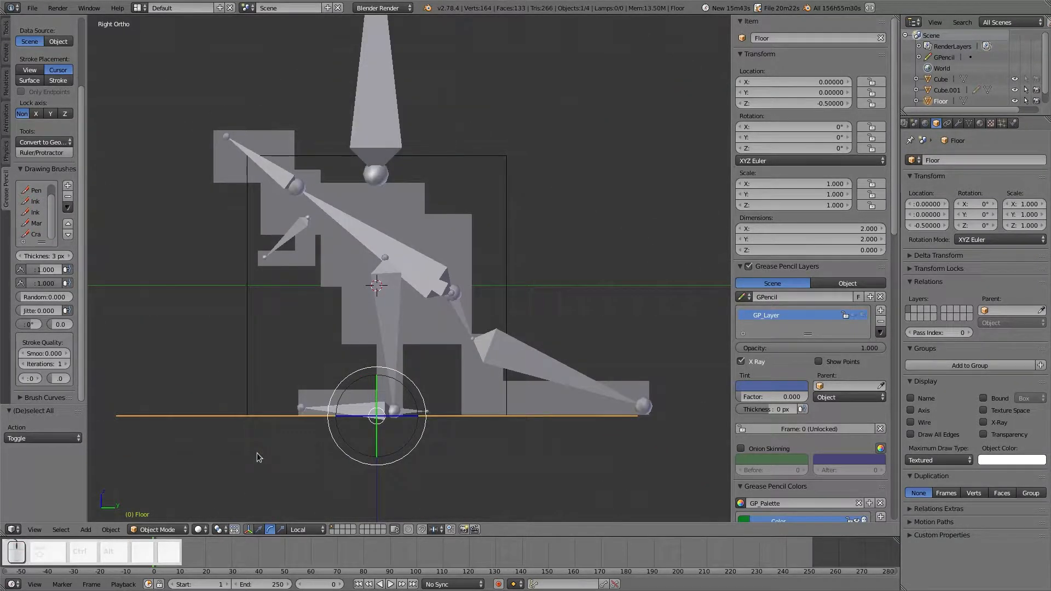
key(KP_1)
key(KP_7)
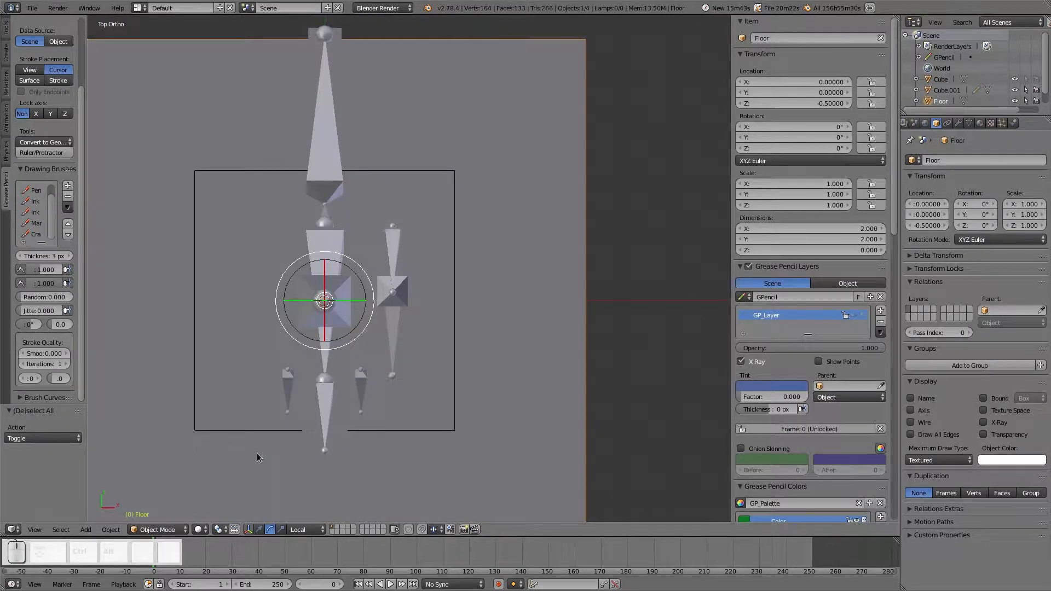
key(KP_3)
key(a)
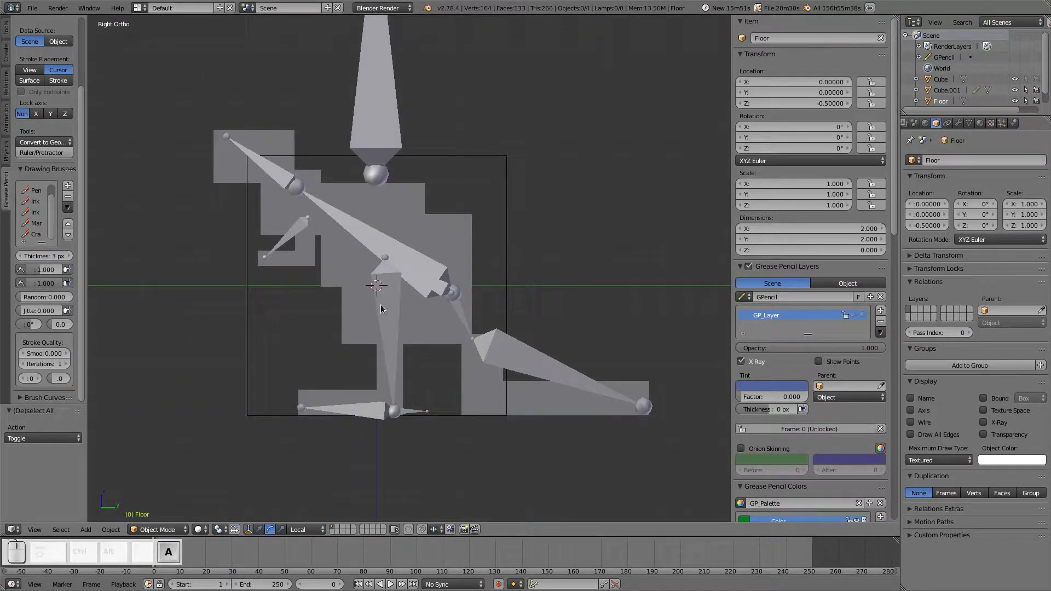
middle_drag(382, 309, 416, 344)
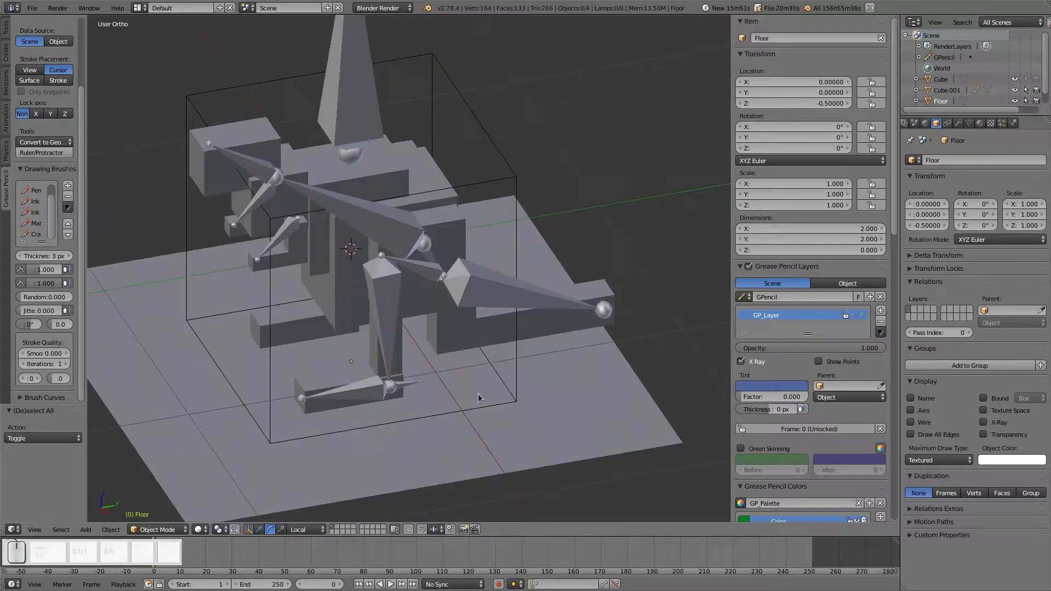
Try moving the Master bone in perspective to test how the leg and foot react above the Floor plane.
right_click(536, 407)
right_click(356, 149)
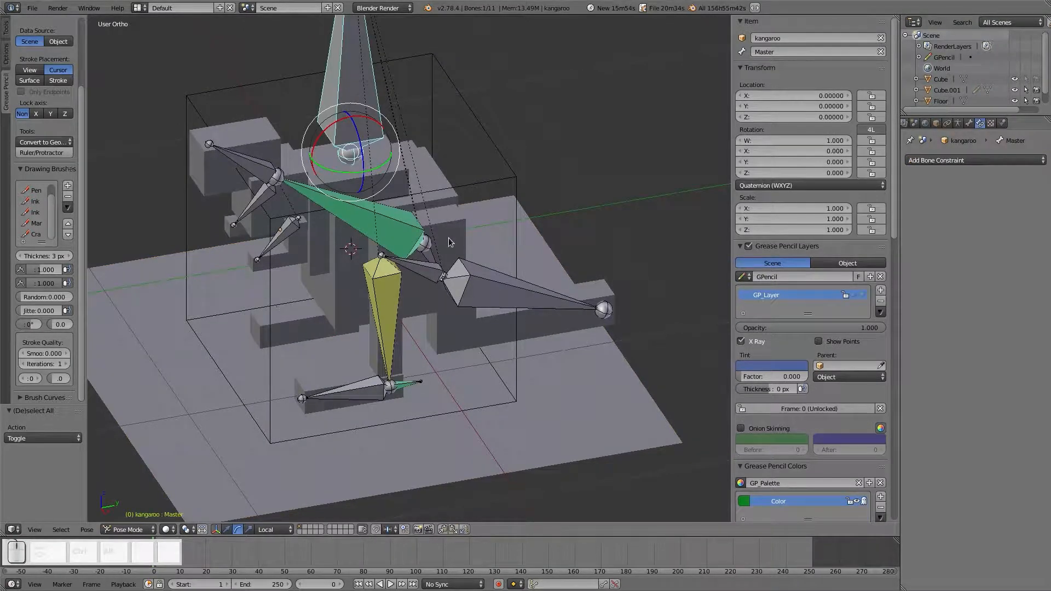
key(g)
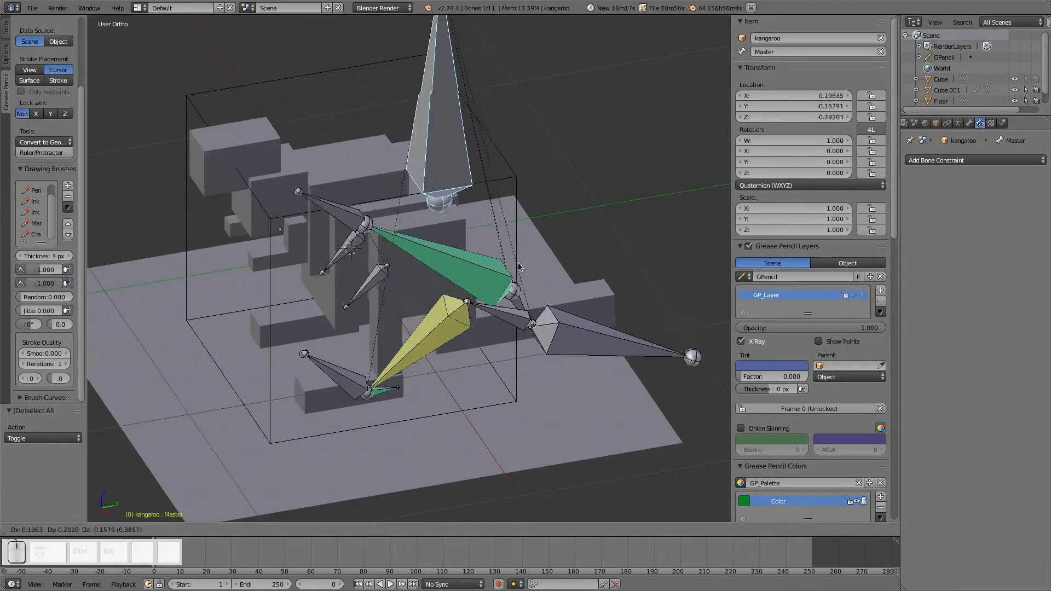
right_click(405, 272)
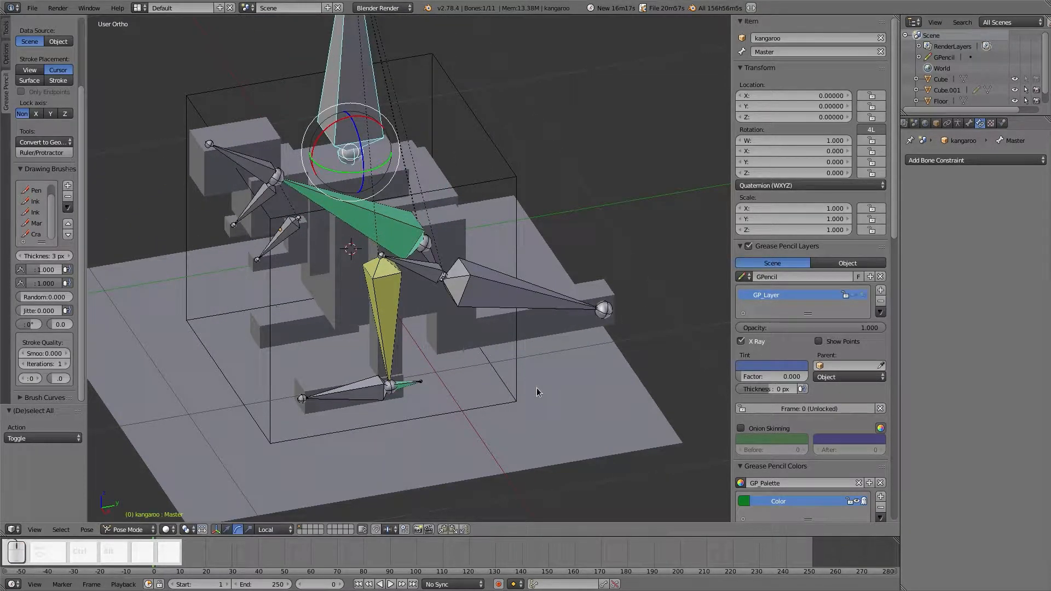
Inspect the foot_l bone's IK constraint in the side view and select its foot_l_IK target bone.
key(KP_3)
right_click(383, 345)
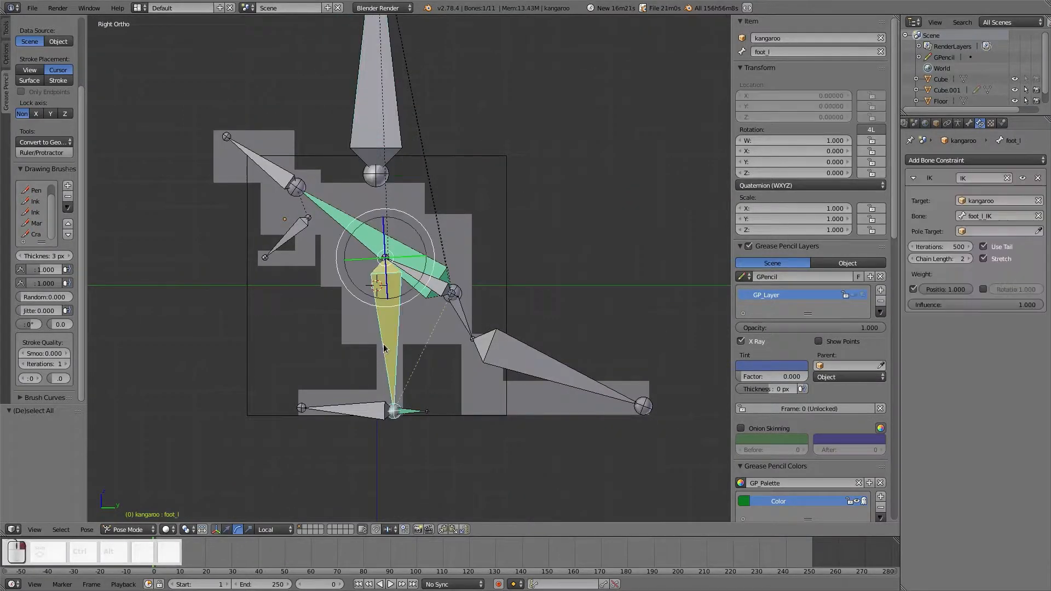
right_click(409, 414)
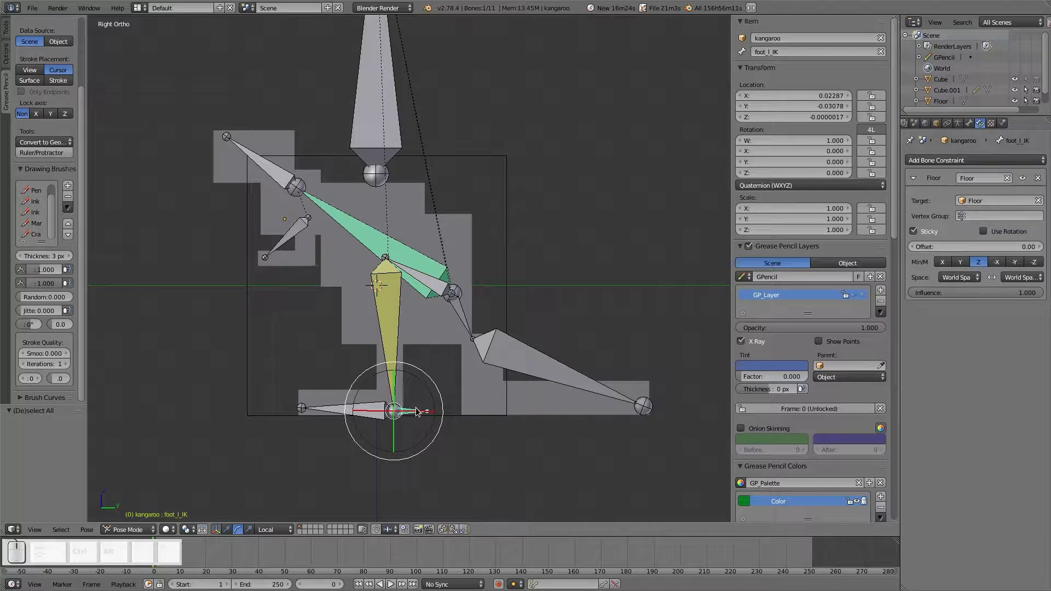
Try moving foot_l_IK in the side view, and compare its Floor constraint with the IK constraint on foot_l.
key(g)
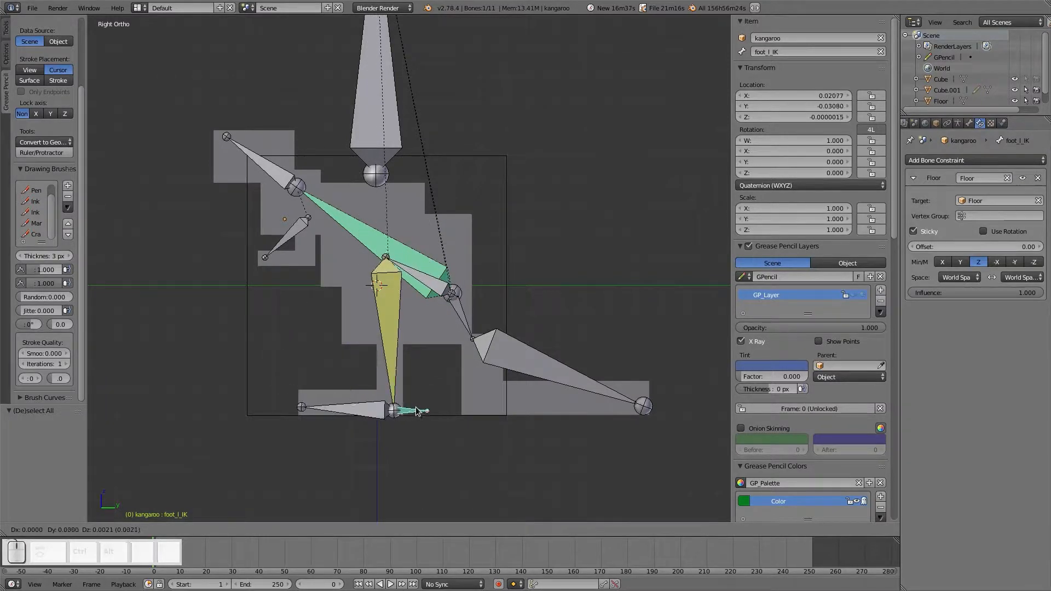
click(417, 410)
right_click(389, 320)
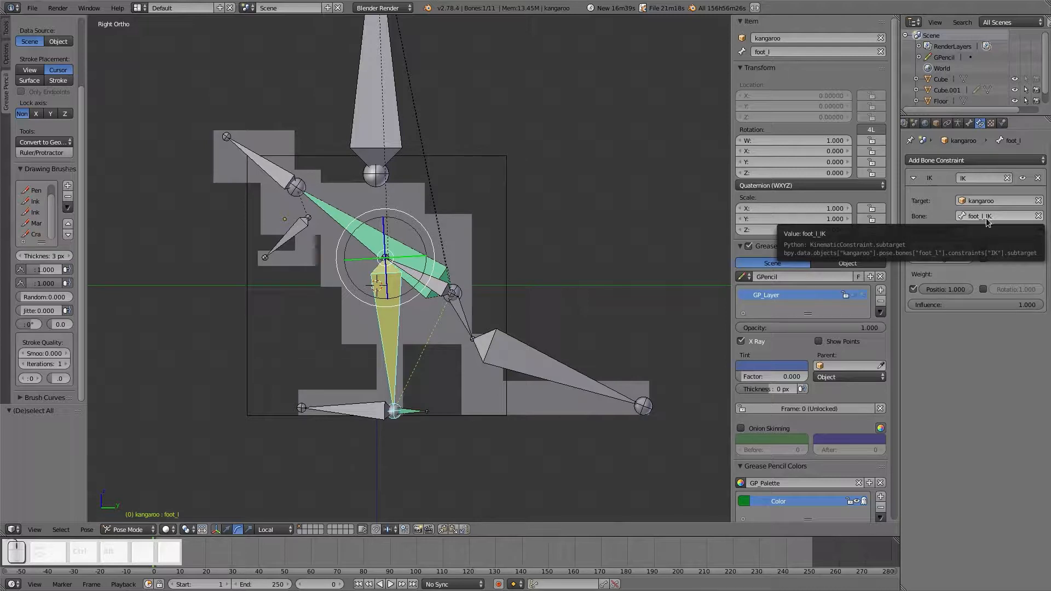
right_click(409, 416)
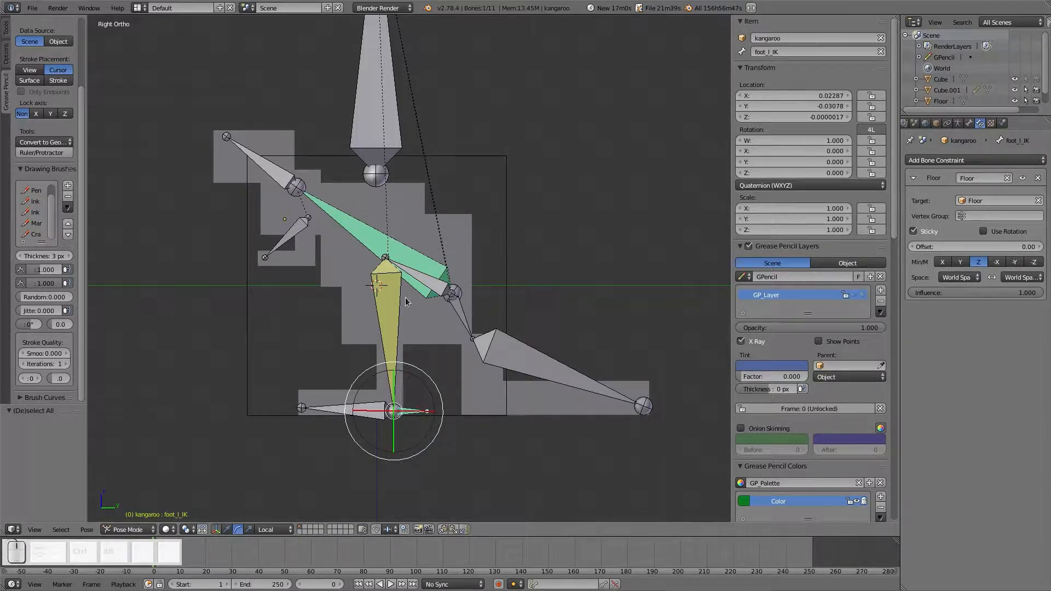
right_click(391, 334)
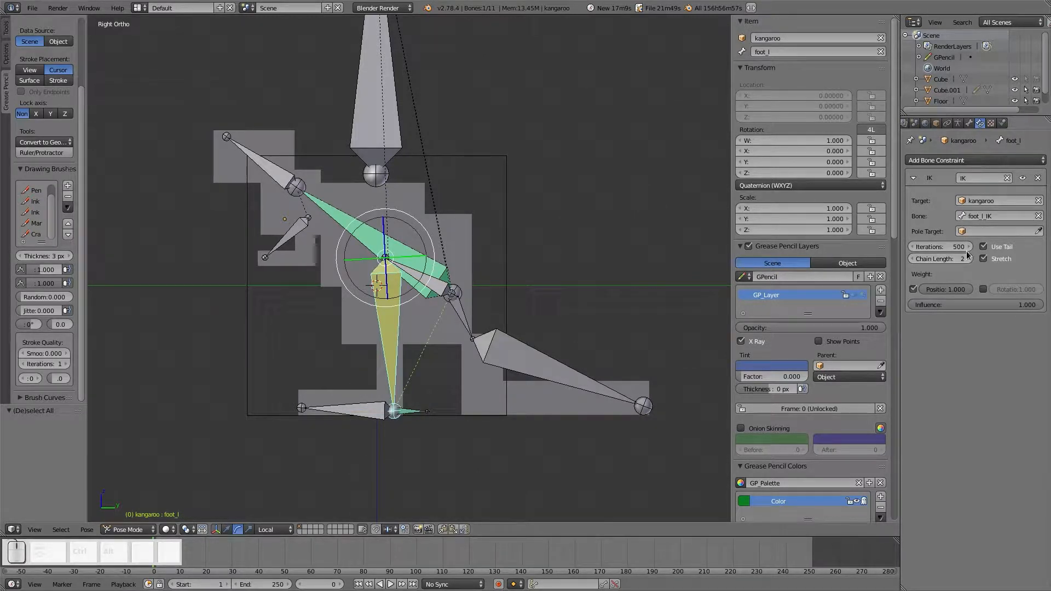
Test foot_l's IK constraint with the Chain Length lowered by one while moving foot_l_IK, and restore the length to 2.
click(911, 259)
right_click(404, 415)
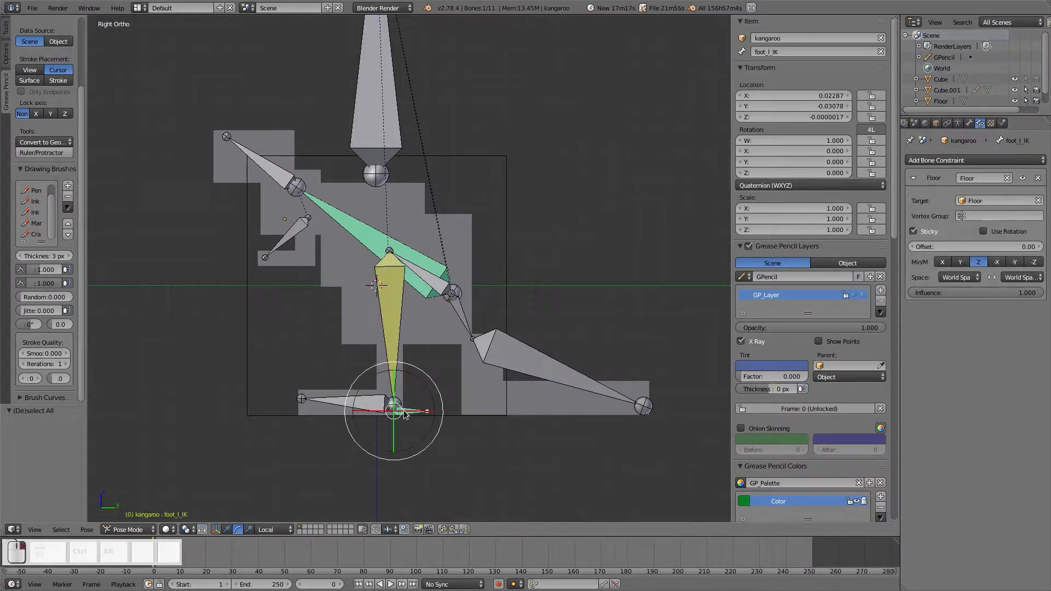
key(g)
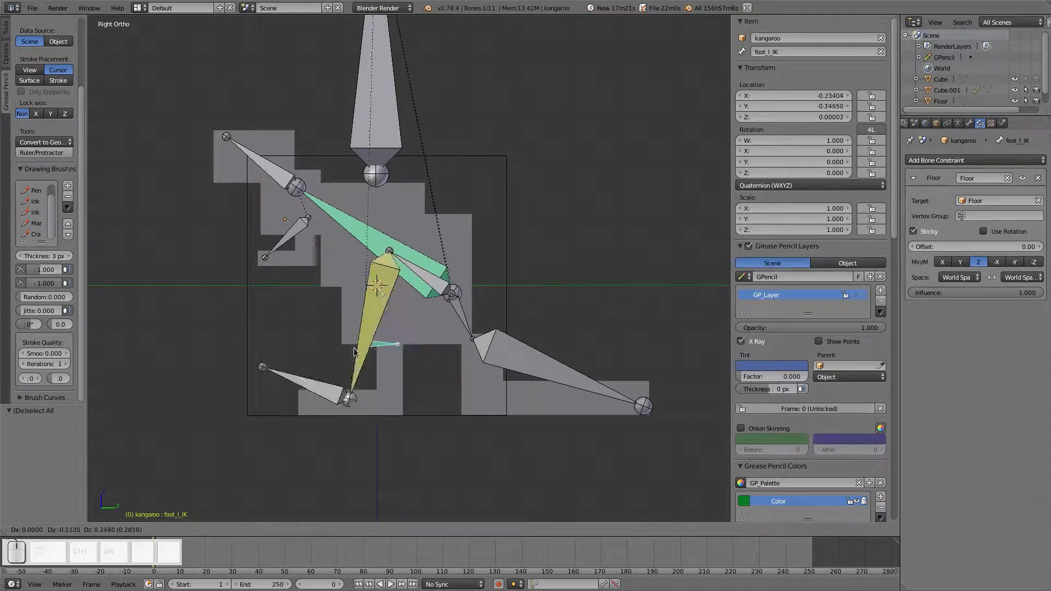
click(408, 419)
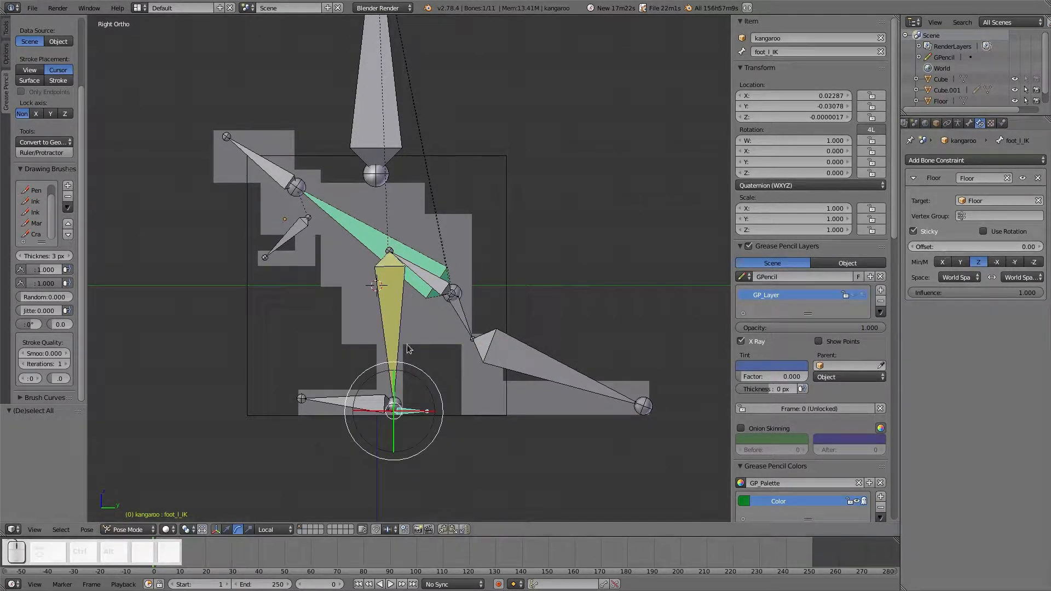
right_click(381, 325)
click(967, 259)
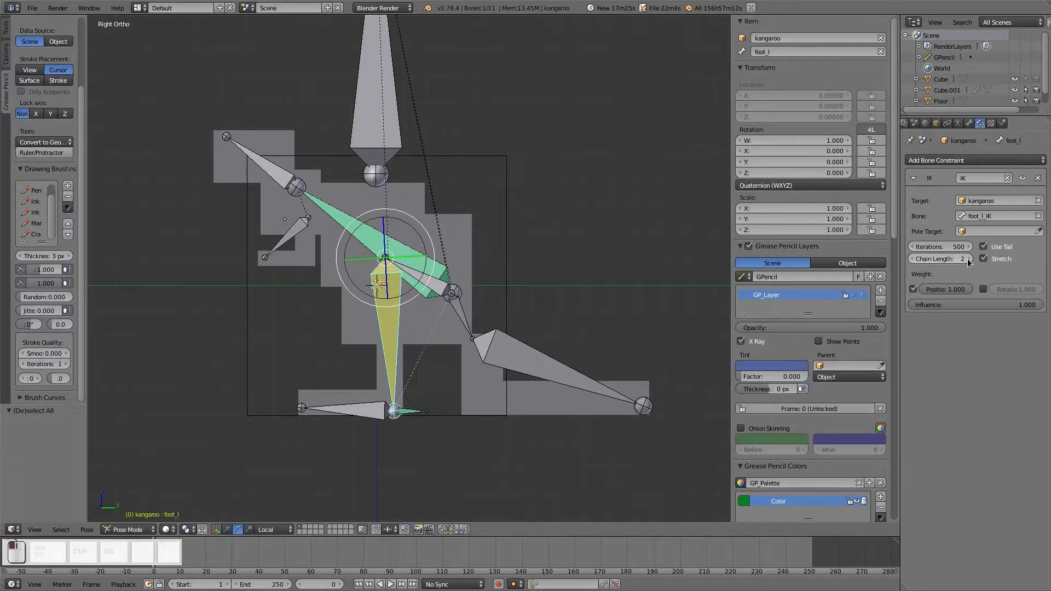
Test foot_l's IK constraint with a Chain Length of 3 while moving foot_l_IK, and set the length back to 2.
click(967, 258)
right_click(412, 417)
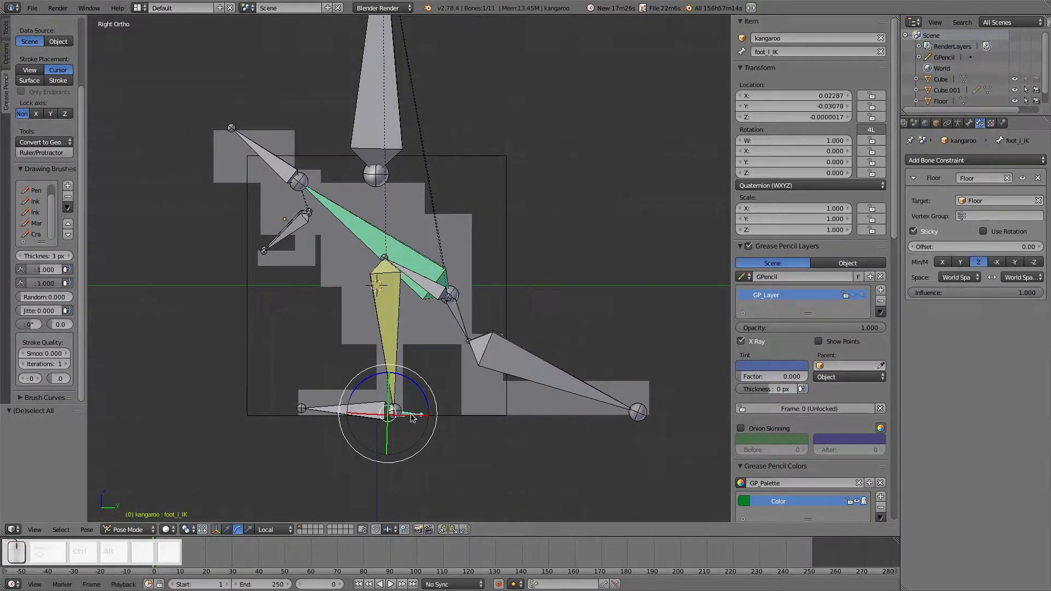
key(g)
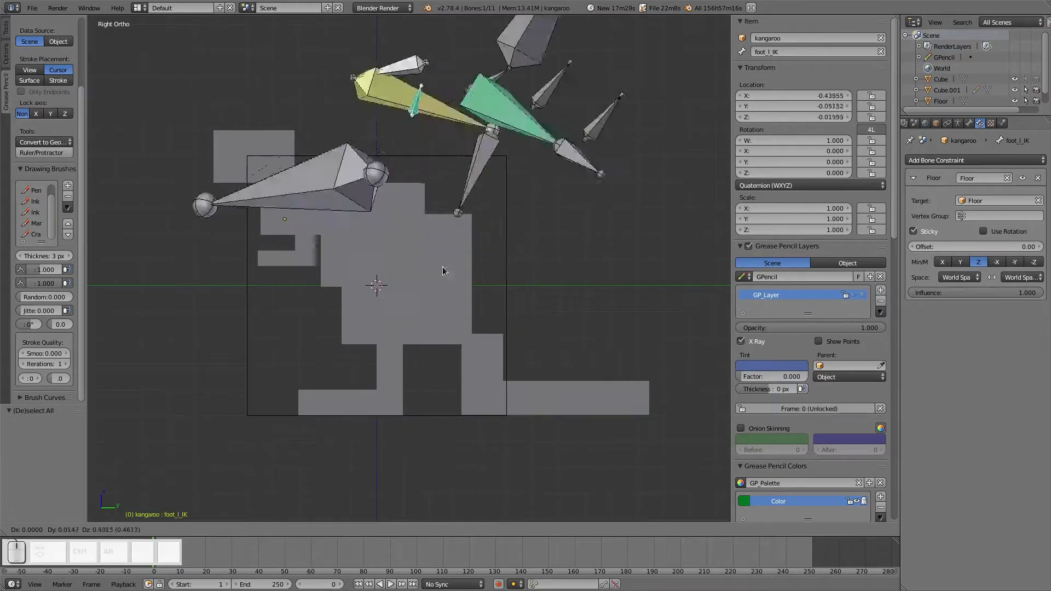
right_click(386, 299)
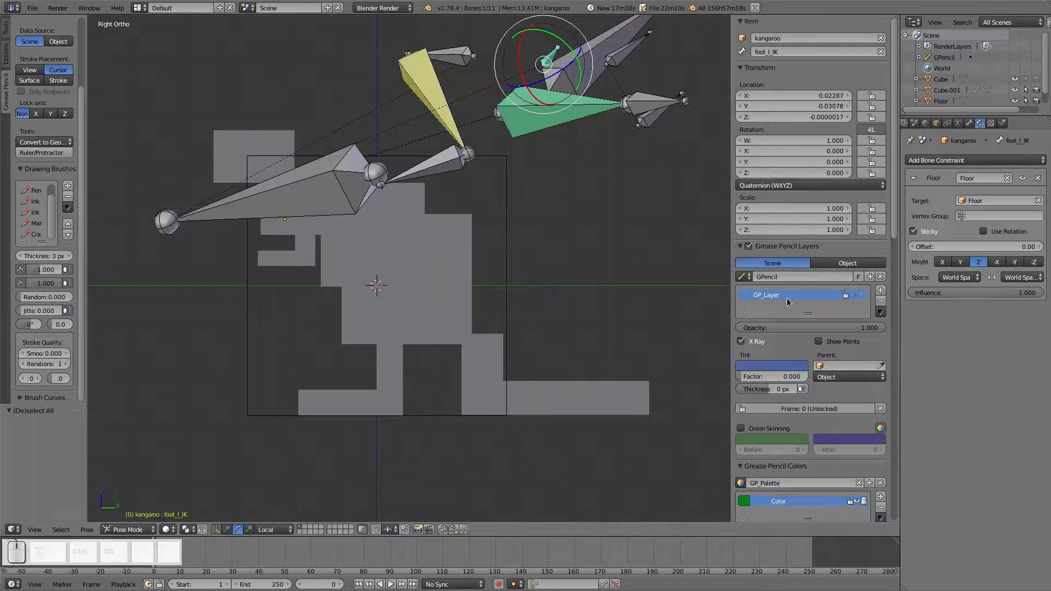
right_click(557, 124)
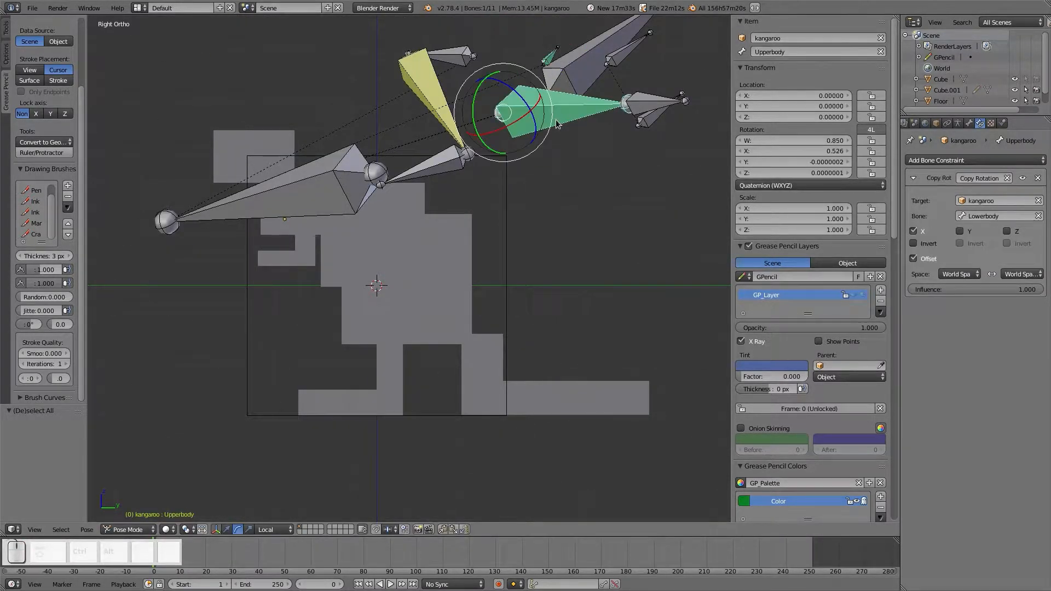
right_click(440, 109)
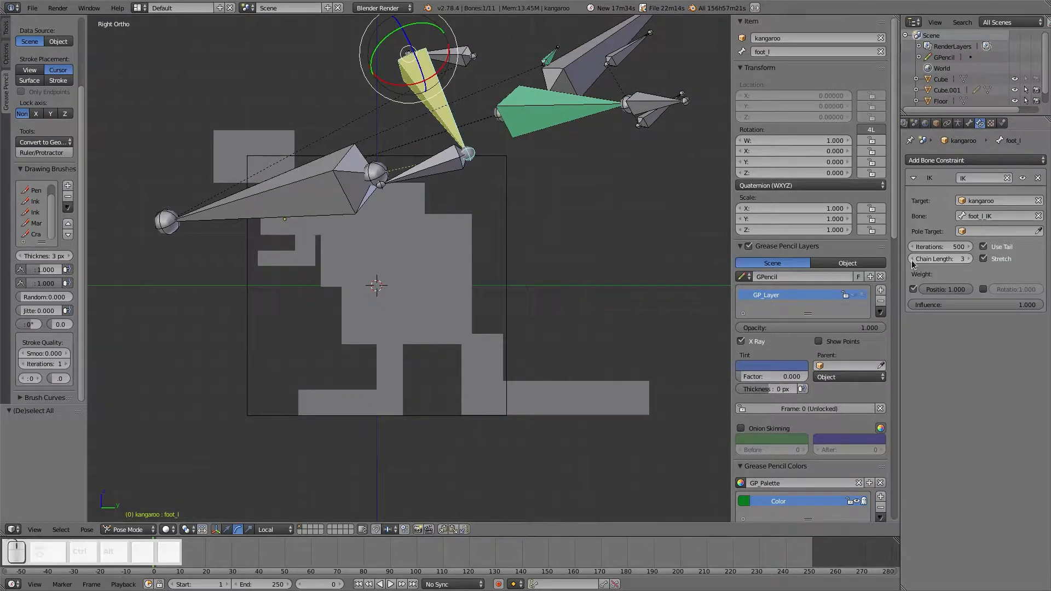
click(912, 258)
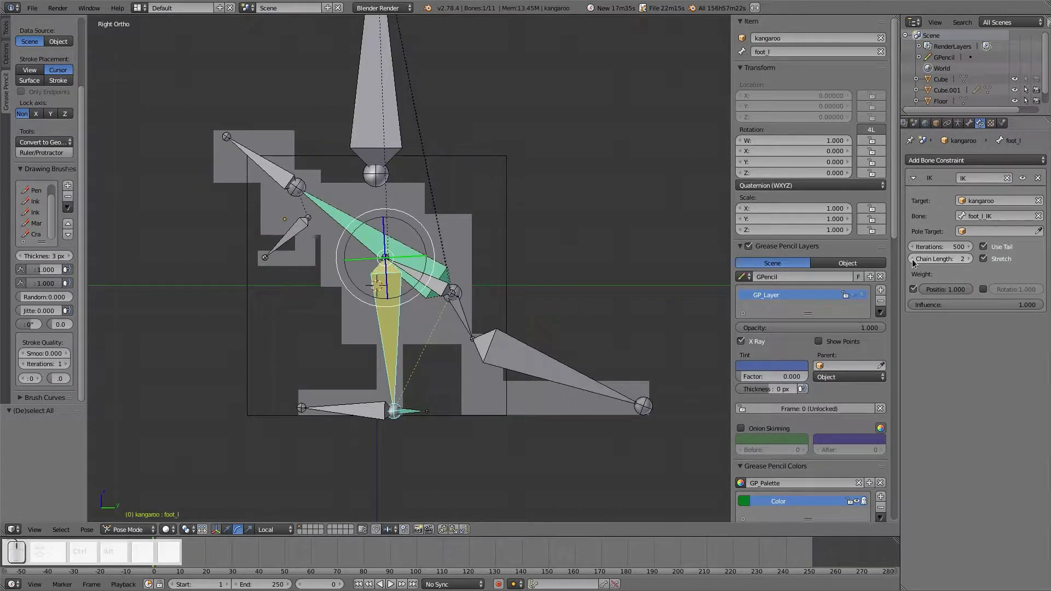
Go through the foot_l_IK, Master, Tail and arm_l control bones, trying a rotation on the tail and arm.
right_click(407, 413)
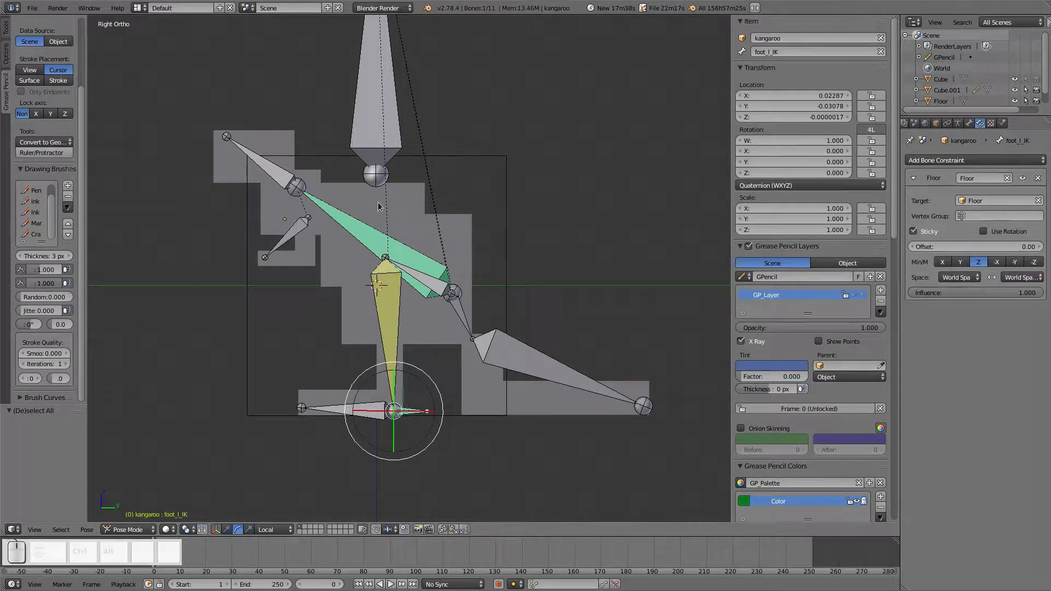
right_click(372, 146)
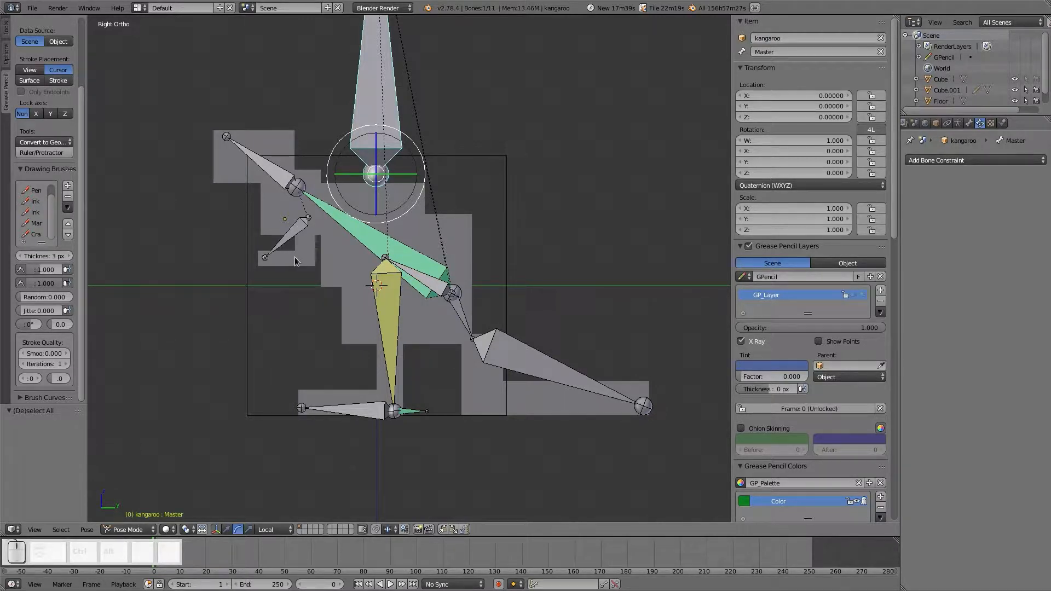
right_click(410, 411)
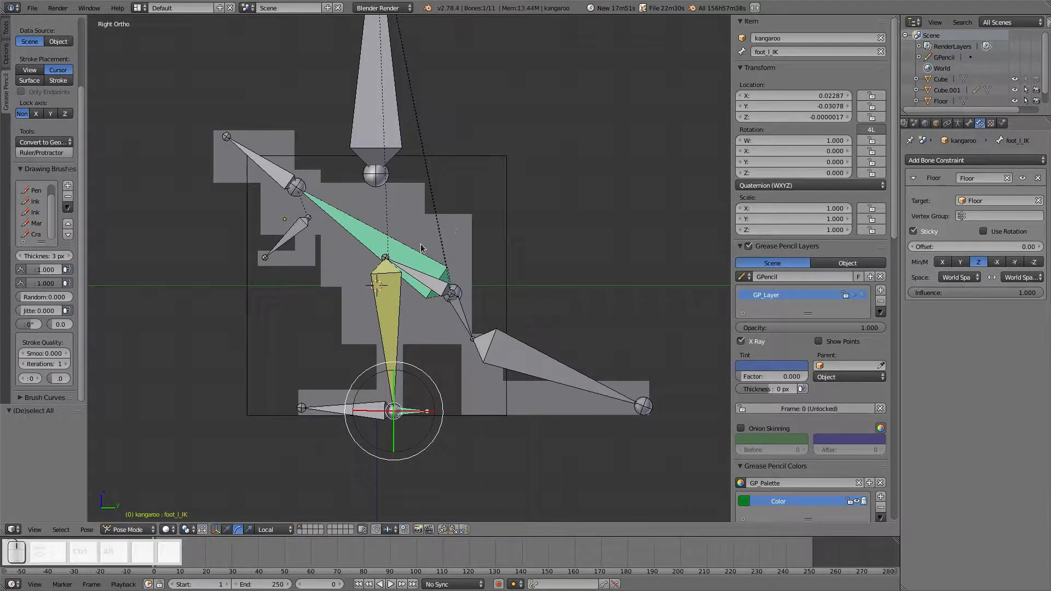
right_click(569, 382)
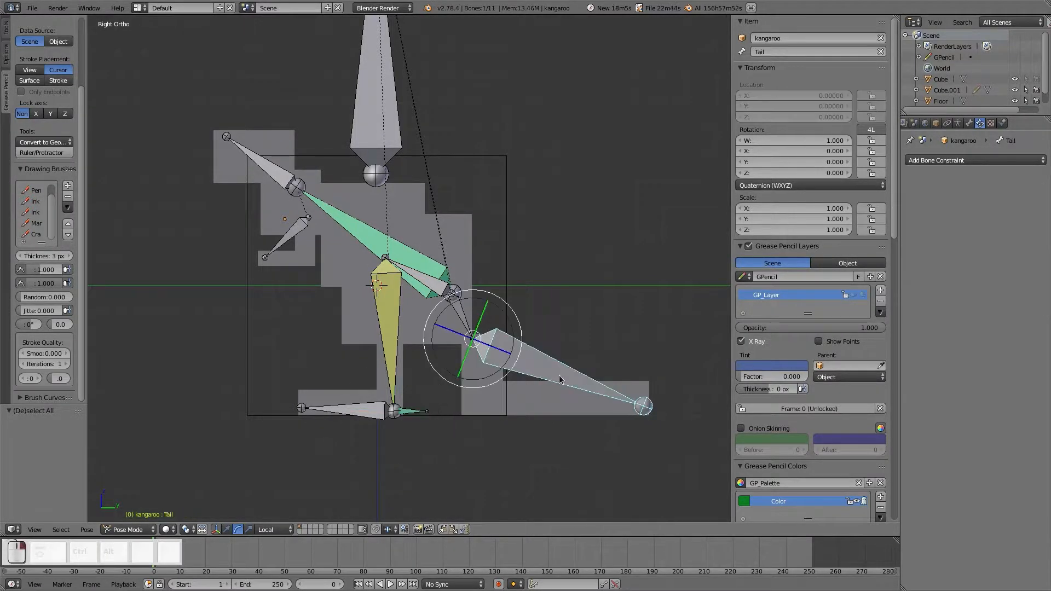
key(r)
right_click(598, 327)
right_click(257, 174)
right_click(274, 246)
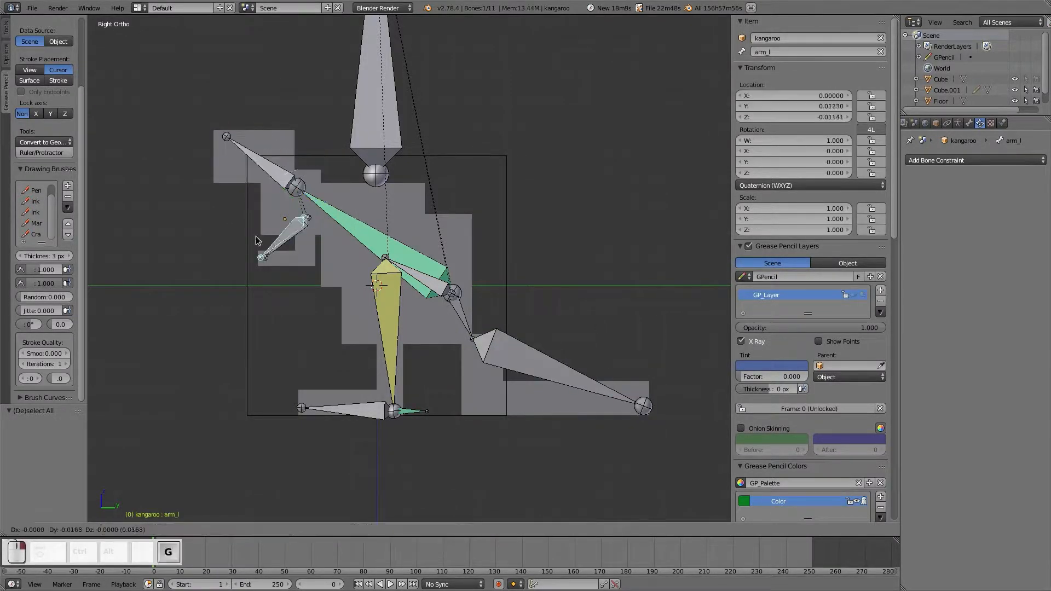
key(r)
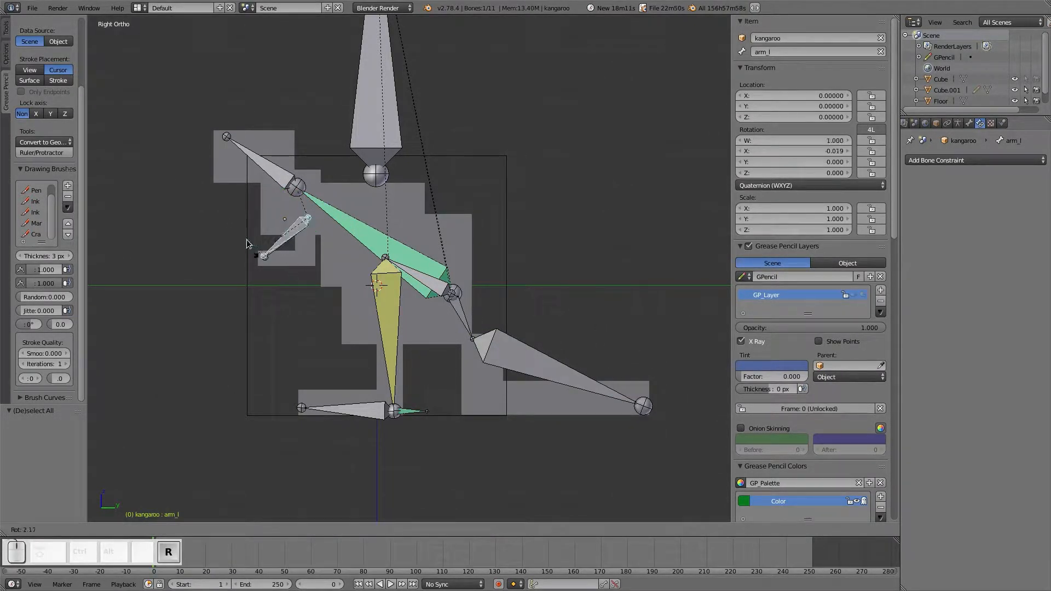
right_click(298, 235)
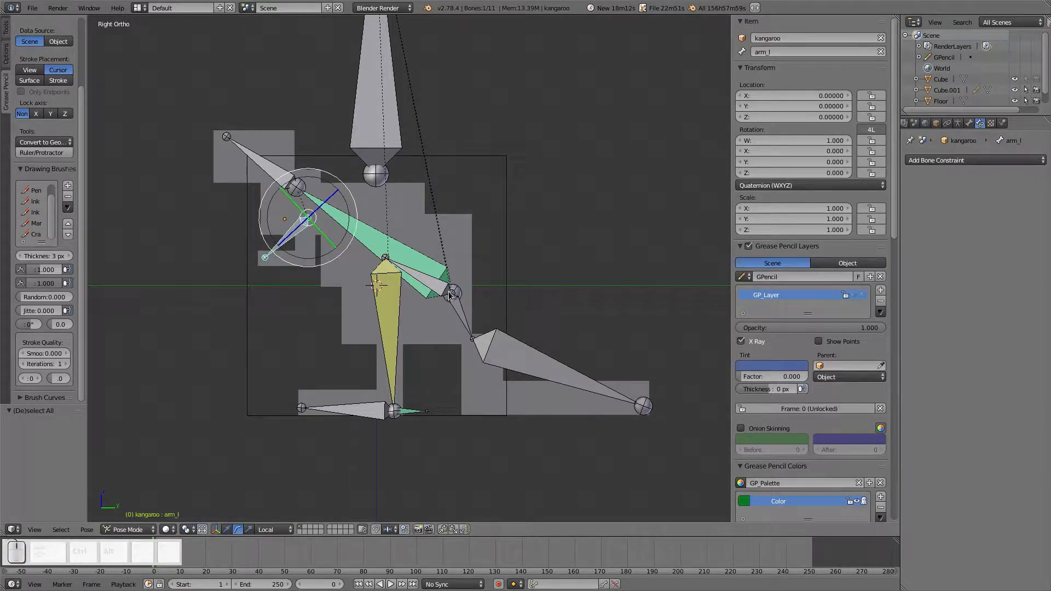
Try moving the Master bone in the side view, and select foot_l and foot_l_IK to check the leg setup.
right_click(381, 136)
key(g)
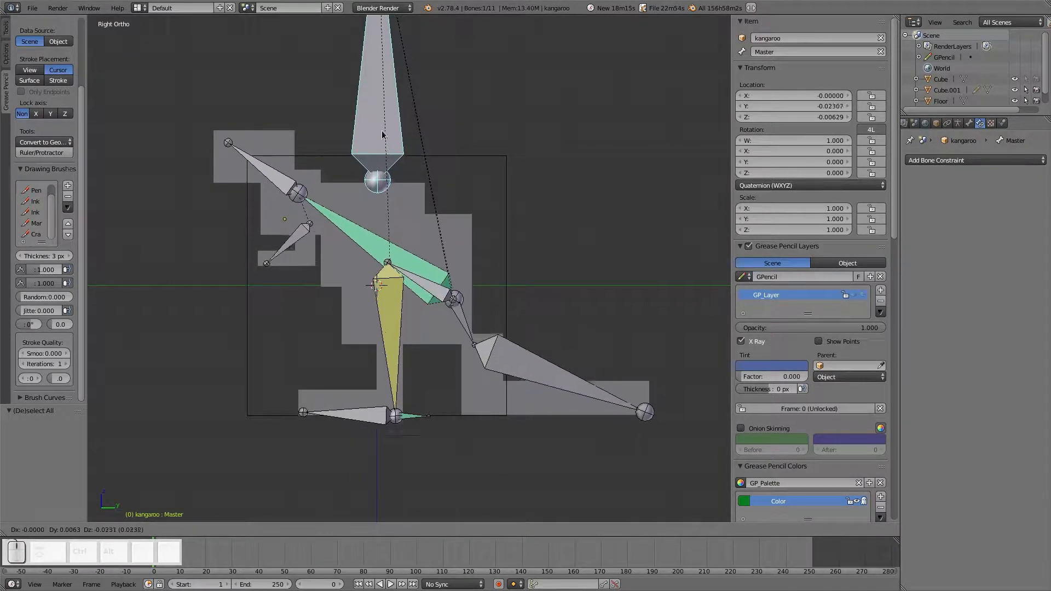
right_click(386, 174)
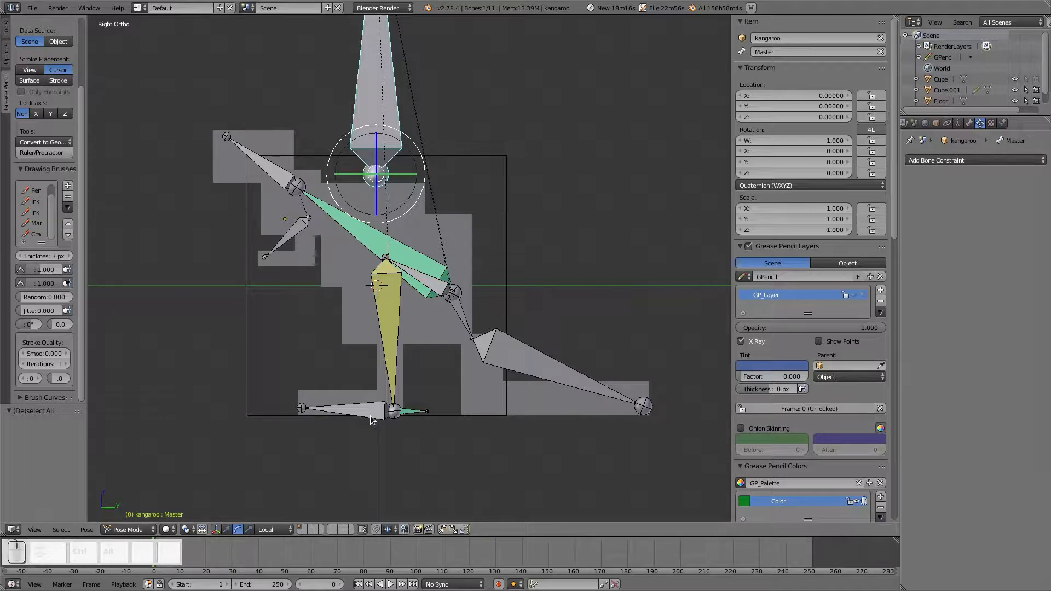
right_click(398, 369)
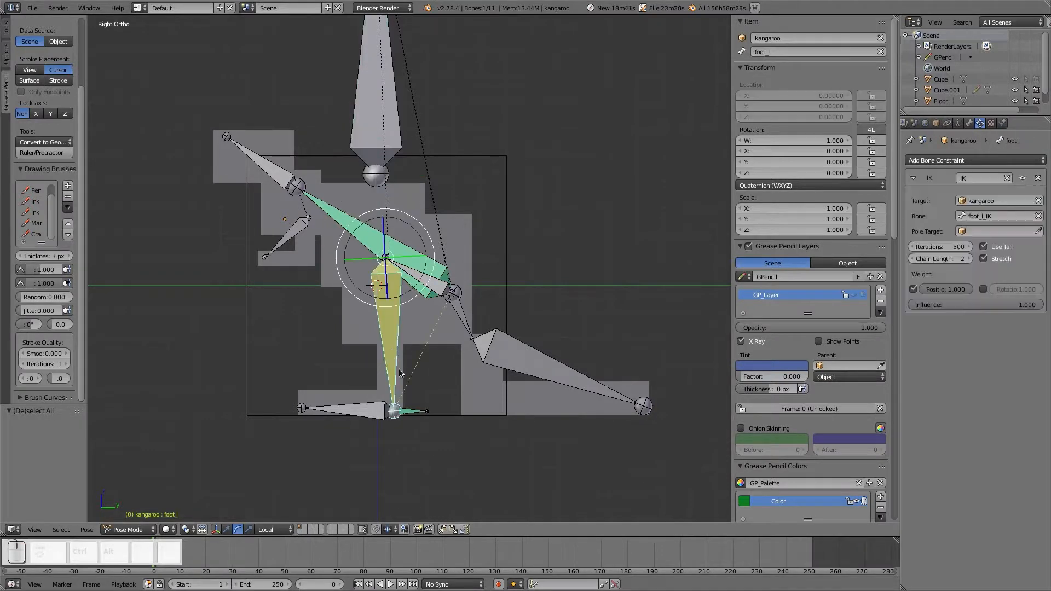
right_click(411, 413)
Toggle the Position weight of foot_l's IK constraint off and on to compare its effect, leaving it enabled.
right_click(392, 338)
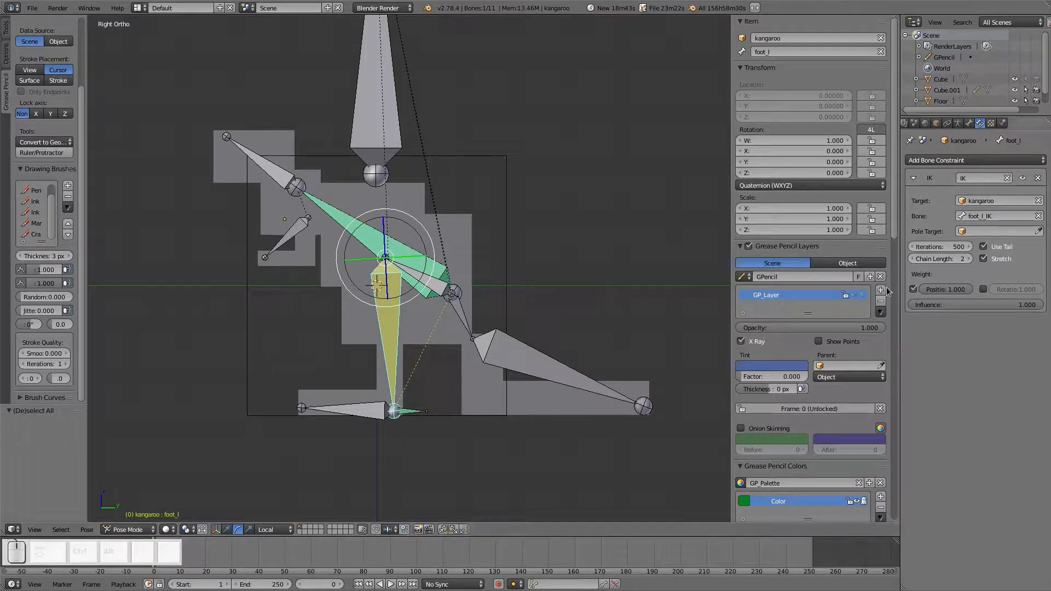
click(912, 289)
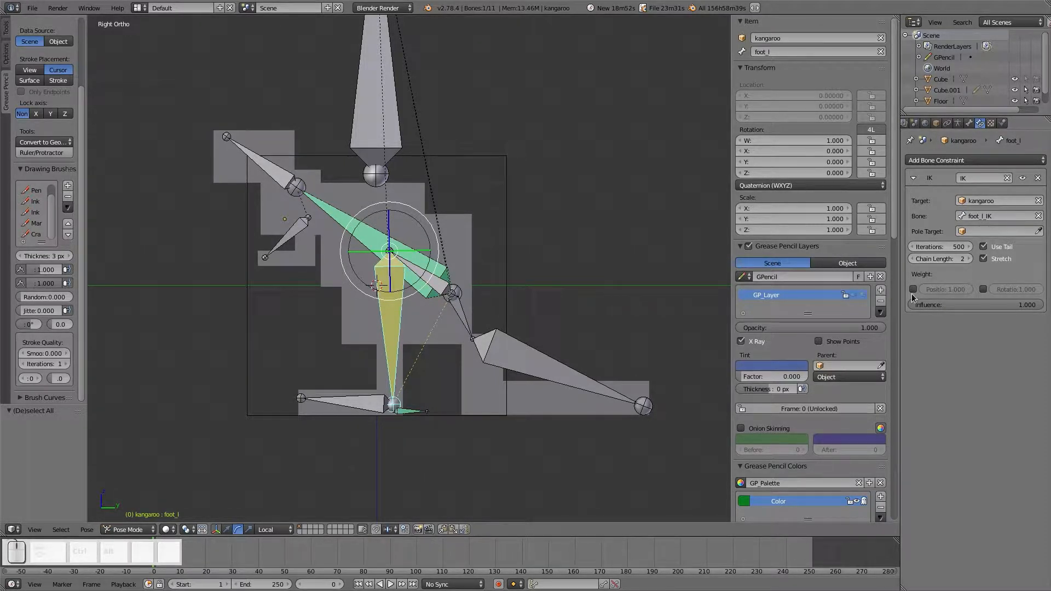
click(912, 289)
click(911, 289)
click(912, 289)
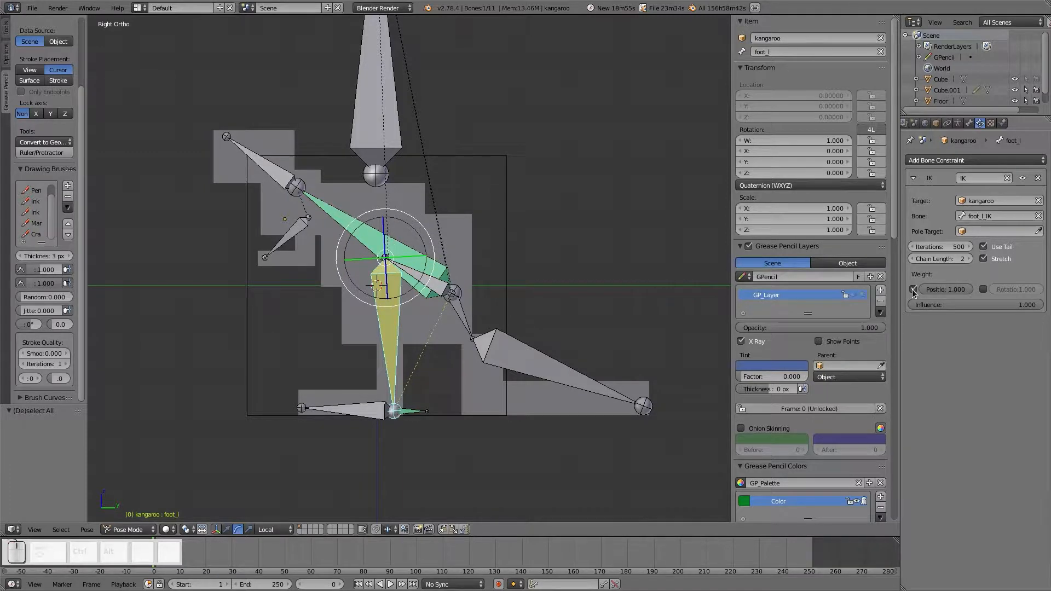
Move foot_l_IK down and slightly forward to the mesh's base line, at about X 0.111 and Y -0.061.
right_click(412, 416)
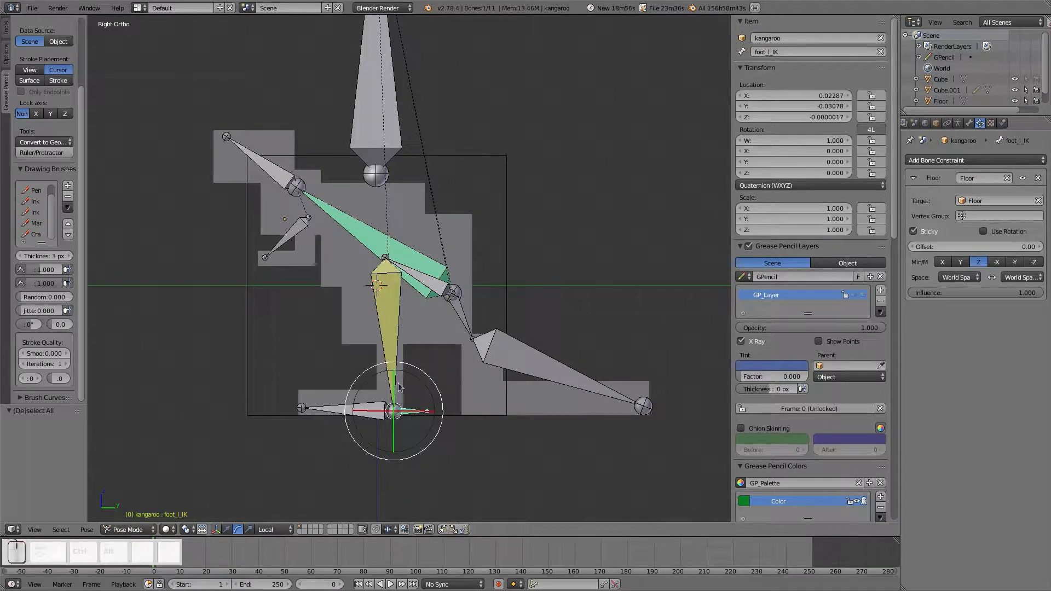
key(g)
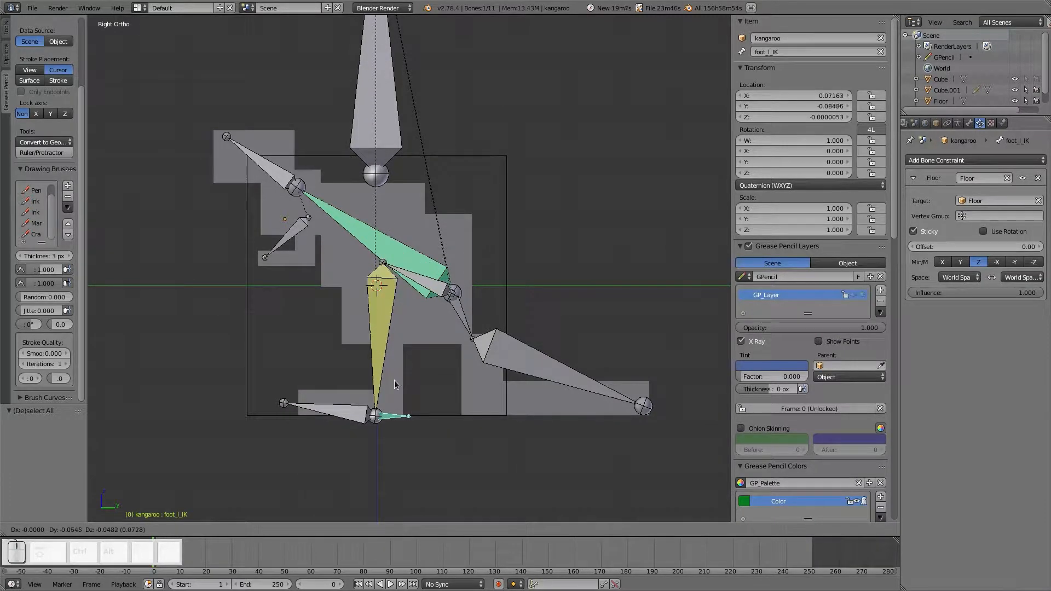
click(380, 424)
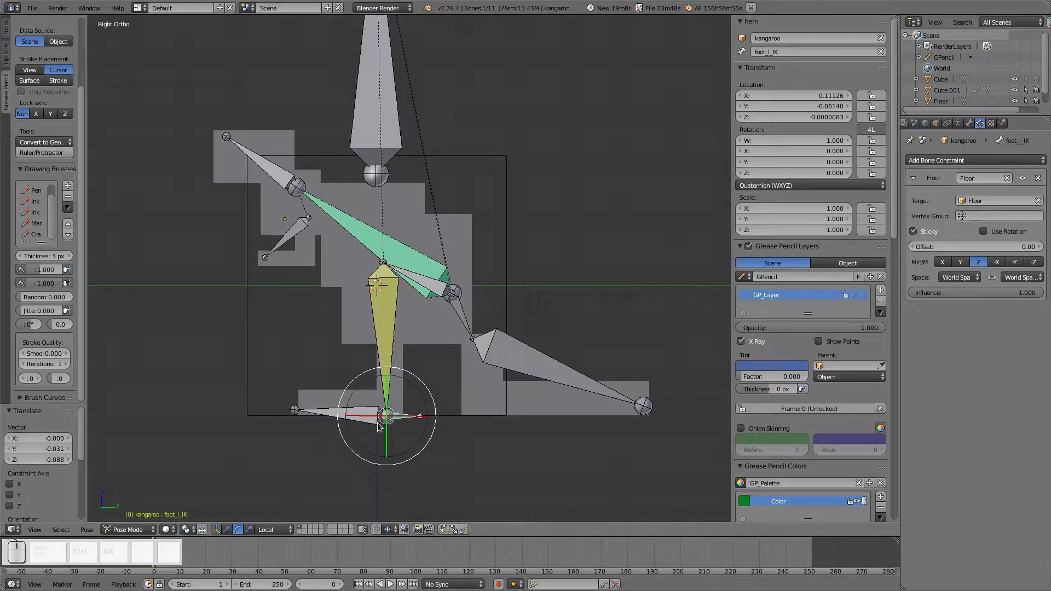
Show the translate manipulator and test foot_l_IK along its local axes, leaving its X location at about 0.111.
click(226, 529)
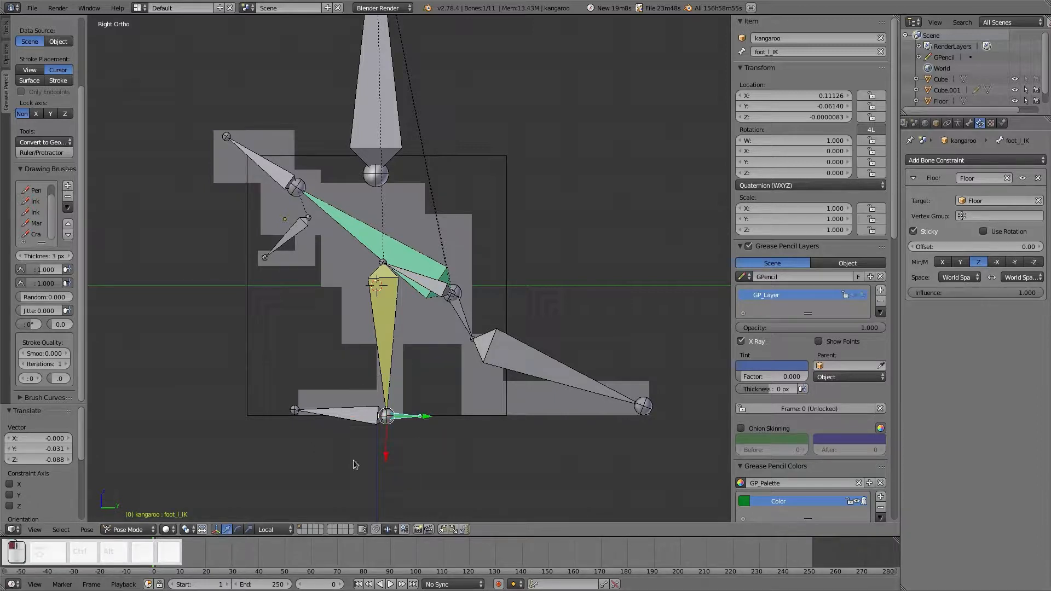
drag(427, 420, 465, 415)
right_click(465, 415)
drag(387, 444, 445, 411)
right_click(445, 412)
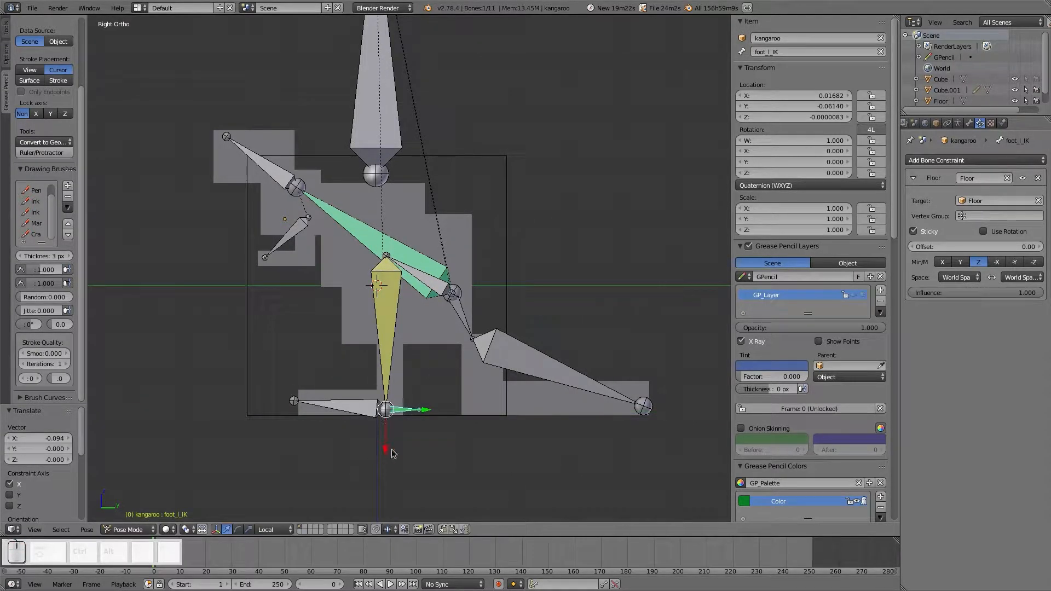
drag(392, 453, 392, 459)
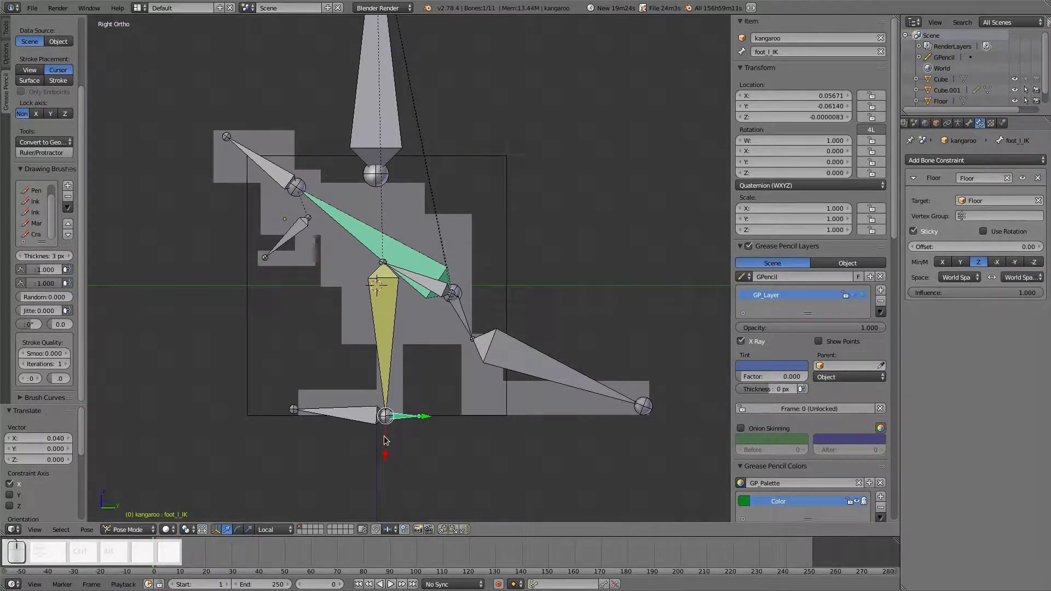
mouse_move(385, 446)
mouse_down()
mouse_move(389, 409)
mouse_move(386, 446)
mouse_up()
Insert a Location keyframe for the foot_l_IK bone at frame 0.
middle_drag(272, 540, 334, 548)
drag(230, 550, 217, 553)
key(i)
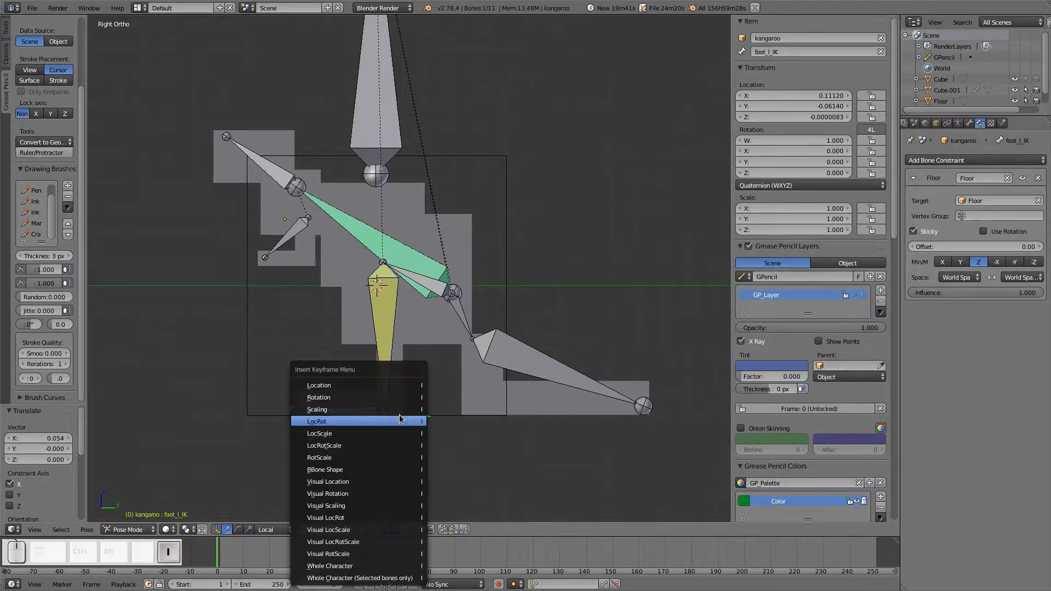
click(396, 386)
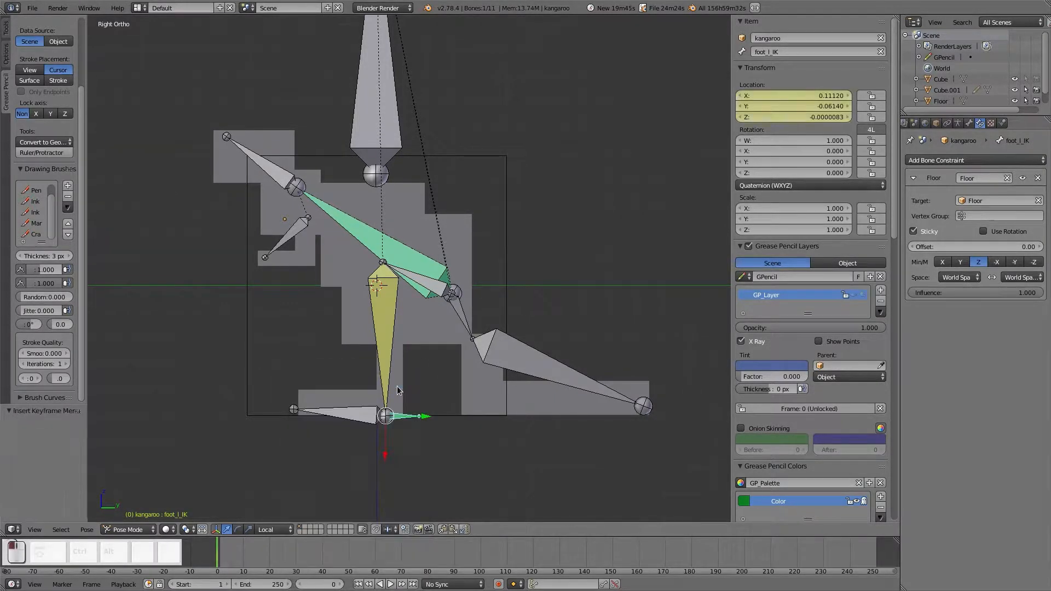
Insert a Rotation keyframe for the foot_l.001 bone at frame 0.
right_click(365, 414)
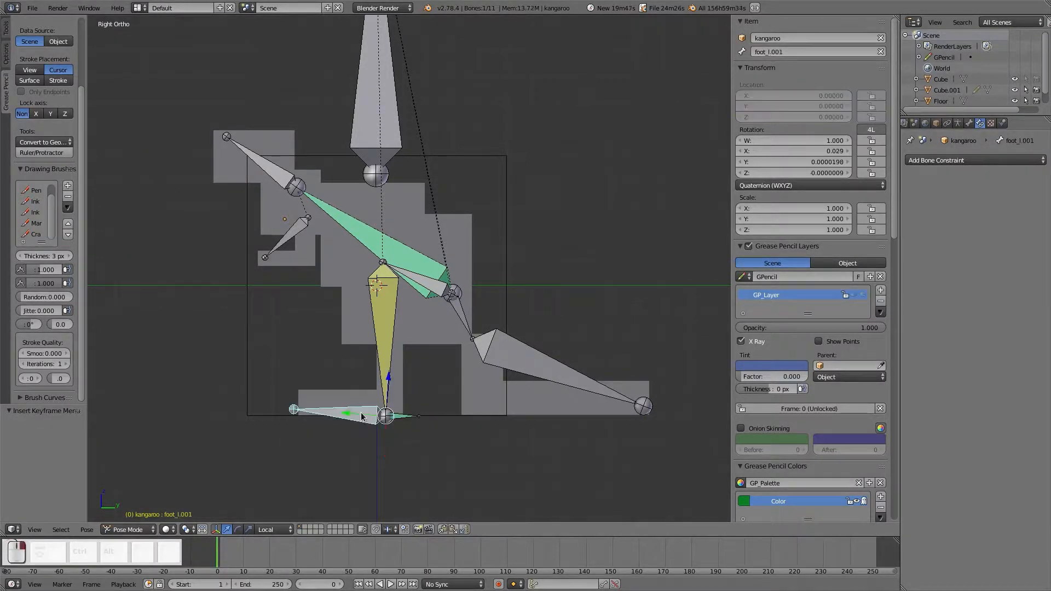
key(i)
click(364, 385)
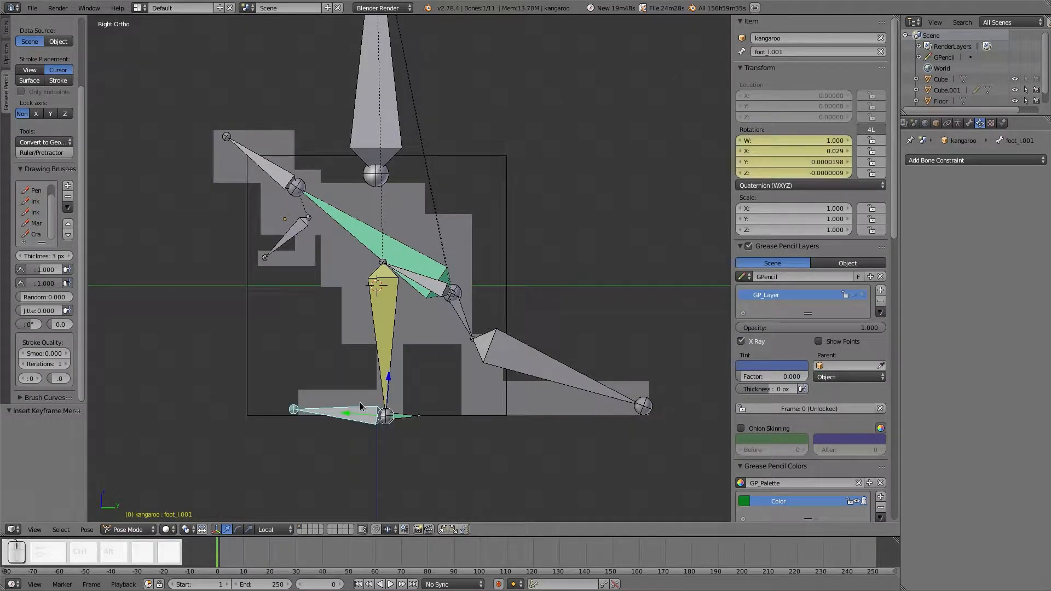
At frame 10, raise foot_l_IK by about -0.240 along its local X axis.
click(243, 552)
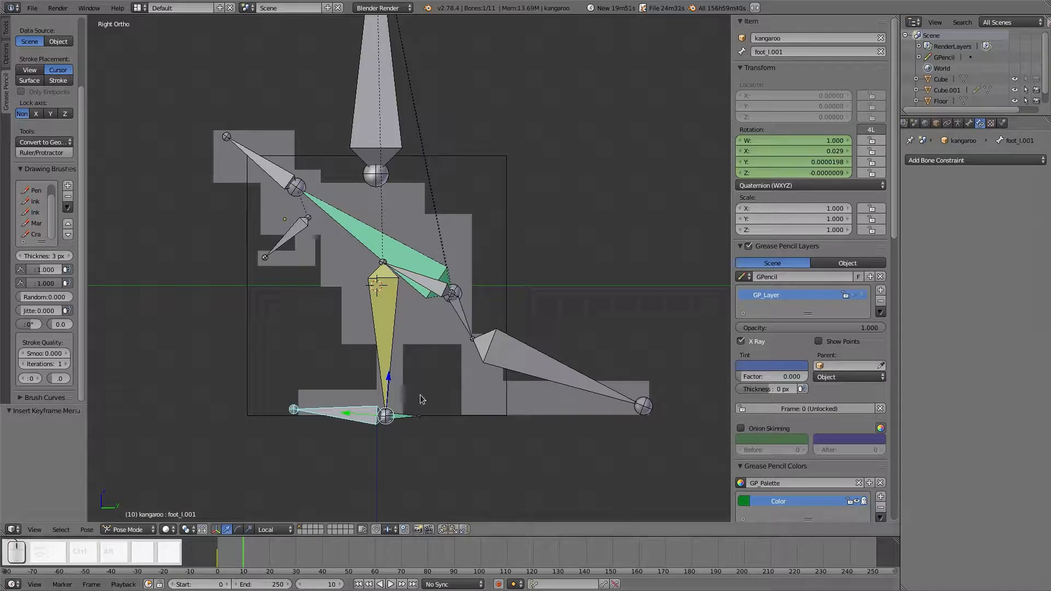
right_click(405, 415)
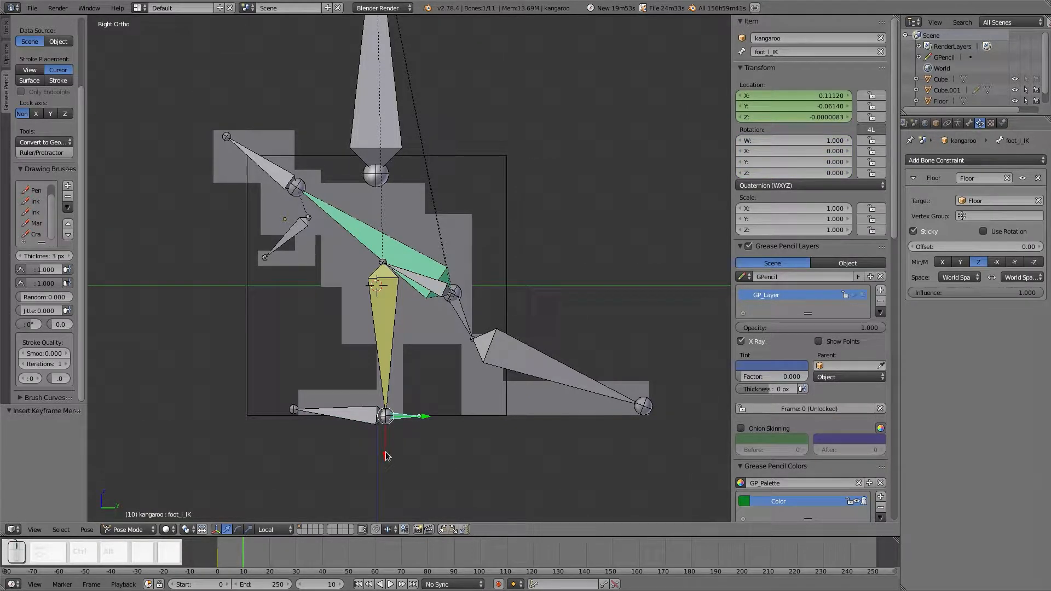
drag(386, 452, 394, 388)
Rotate foot_l.001 by about -33 degrees so the toes point downward at frame 10.
right_click(351, 368)
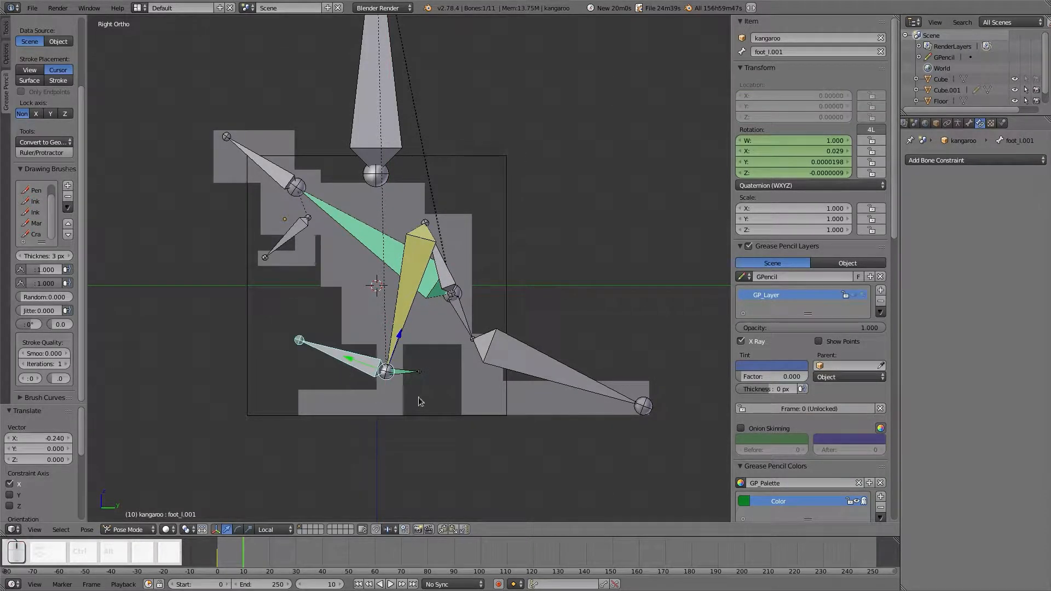
key(r)
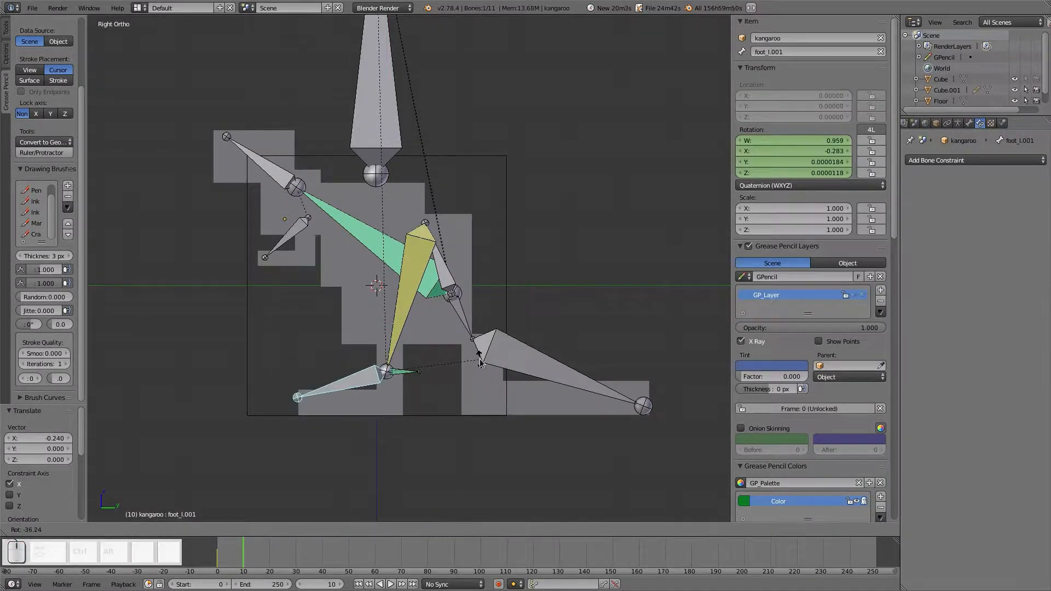
click(466, 386)
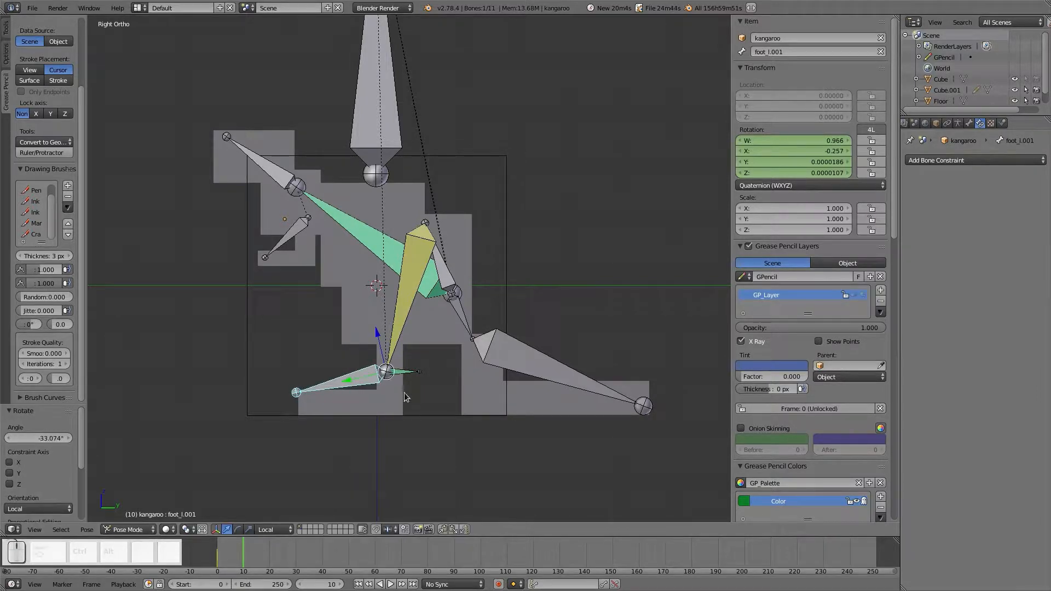
Insert a Location keyframe for foot_l_IK and a Rotation keyframe for foot_l.001 at frame 10.
right_click(403, 379)
key(i)
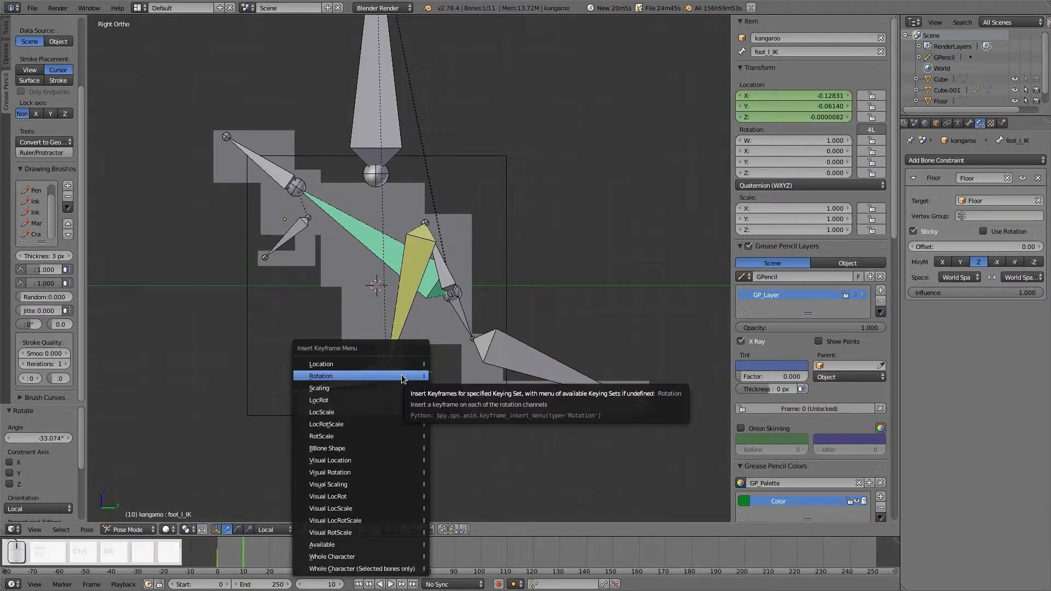
click(393, 364)
right_click(400, 372)
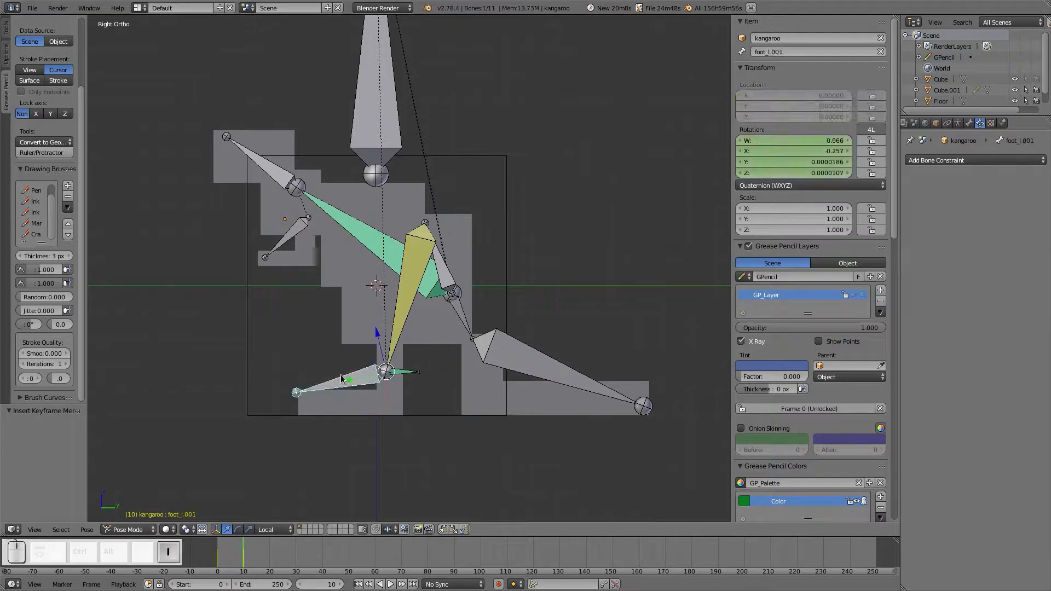
key(i)
click(336, 386)
Return to frame 0 and set the Z location of foot_l_IK to 0.
drag(247, 553, 216, 562)
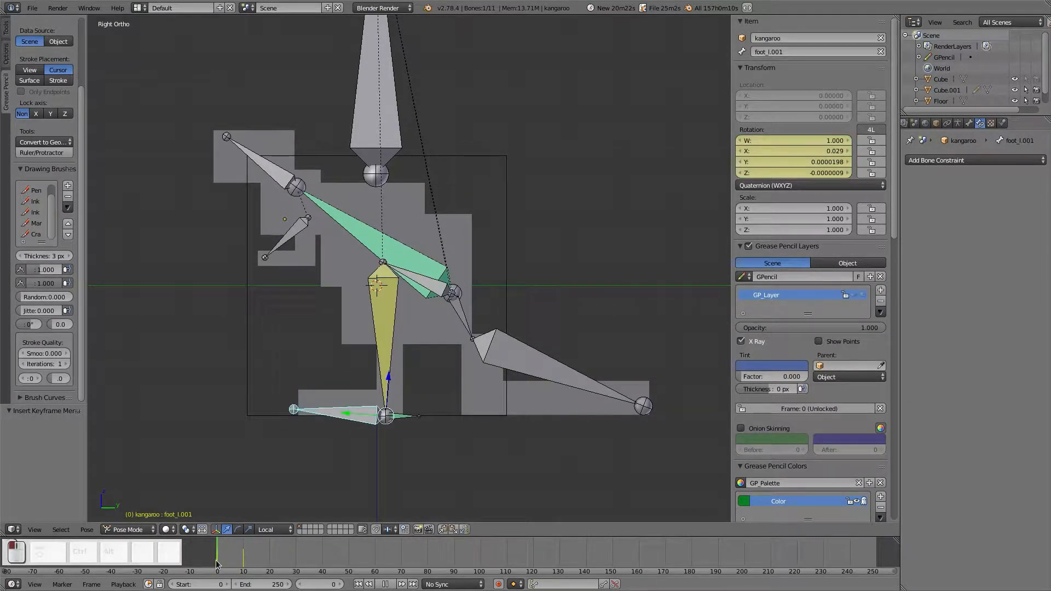
right_click(403, 420)
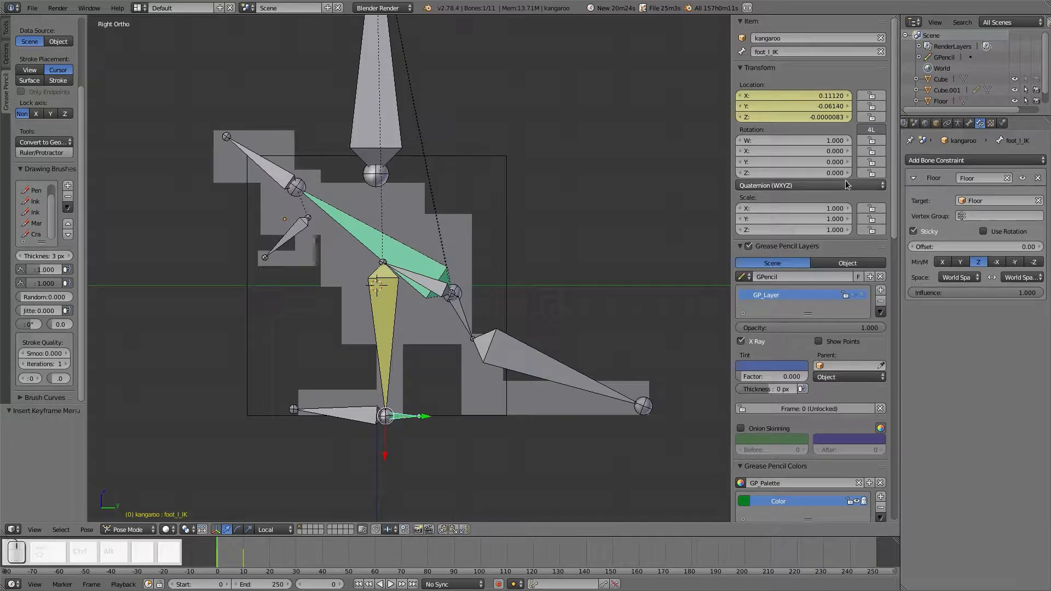
click(796, 119)
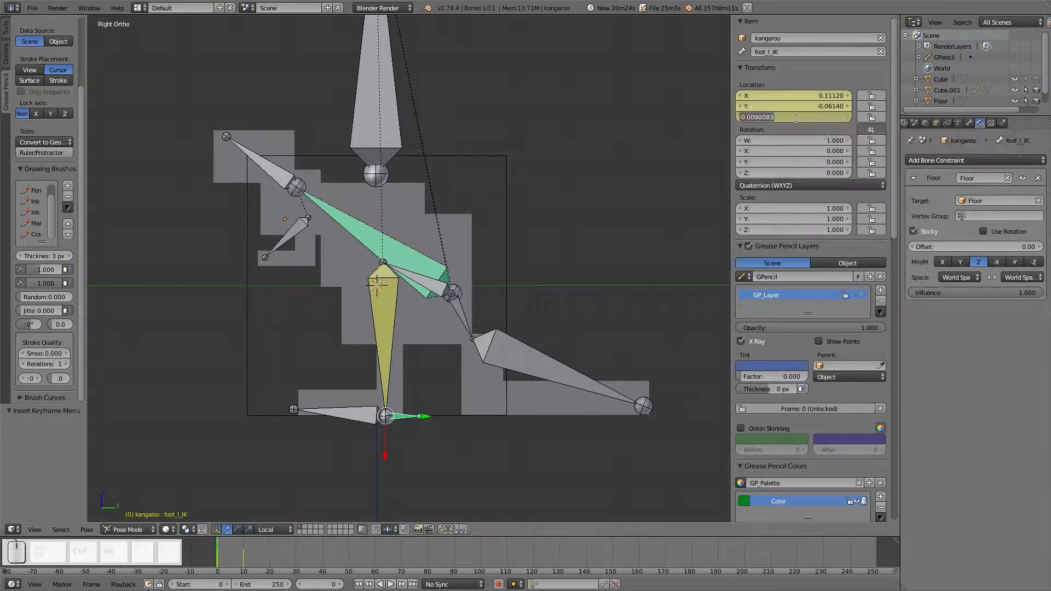
text(0)
key(Return)
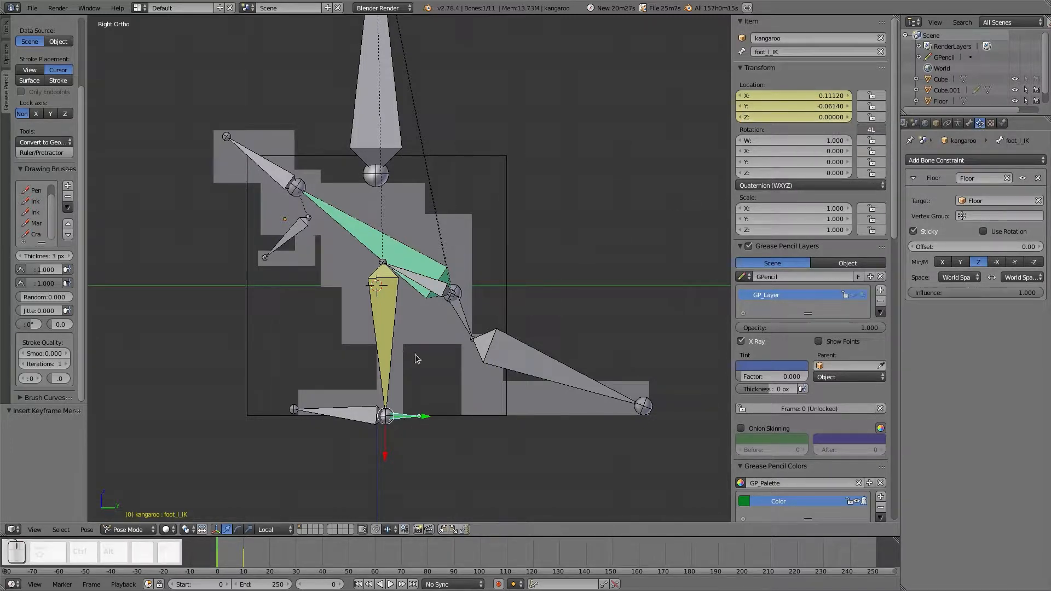
Test moving foot_l_IK against the floor along its local X axis, cancel, and insert its Location keyframe at frame 0.
mouse_move(385, 453)
mouse_down()
mouse_move(386, 402)
mouse_move(383, 440)
mouse_up()
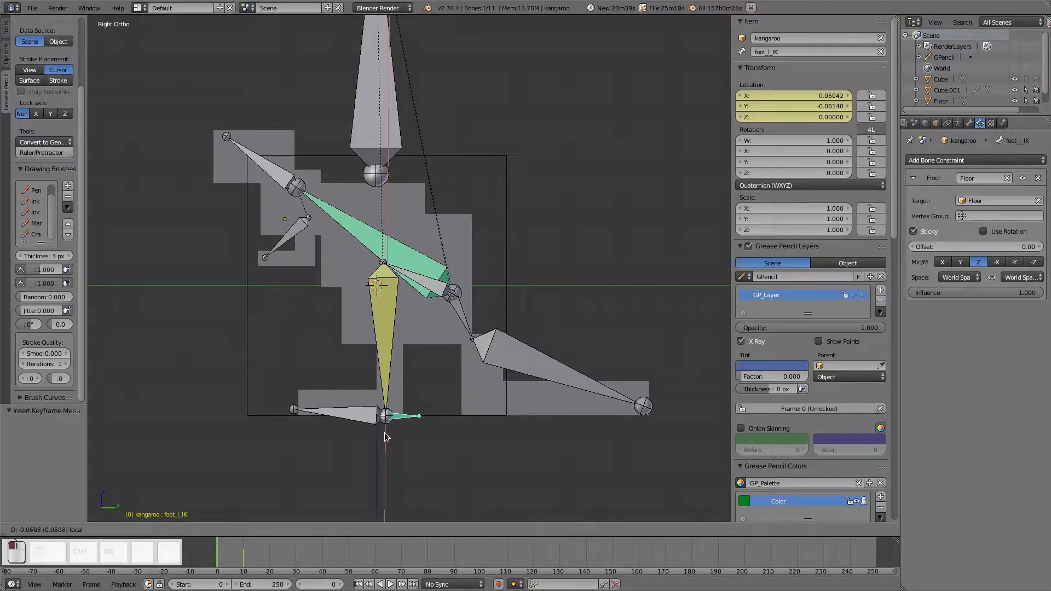
drag(385, 431, 389, 428)
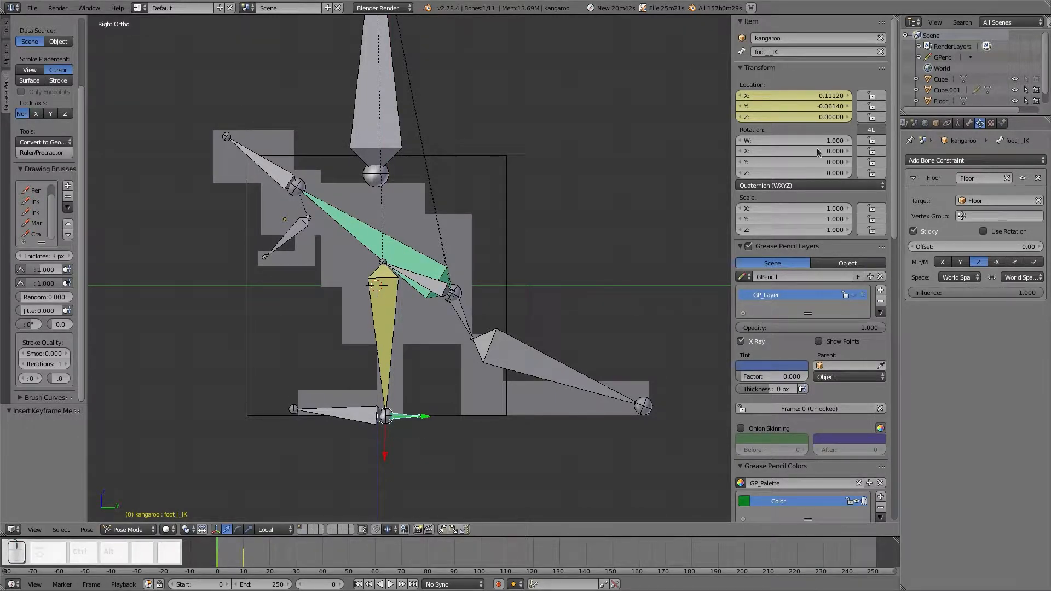
key(i)
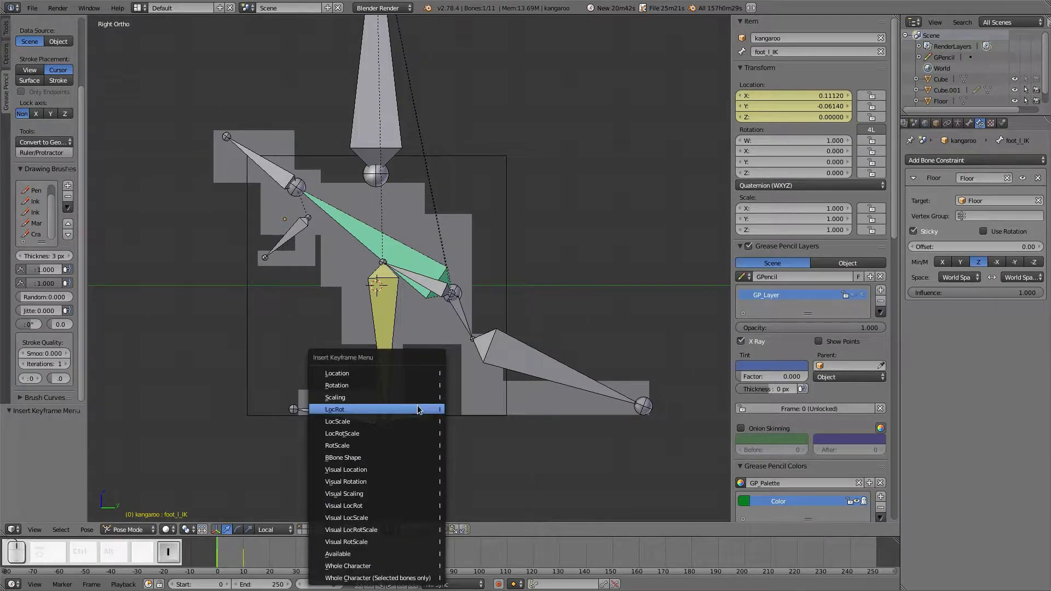
click(405, 377)
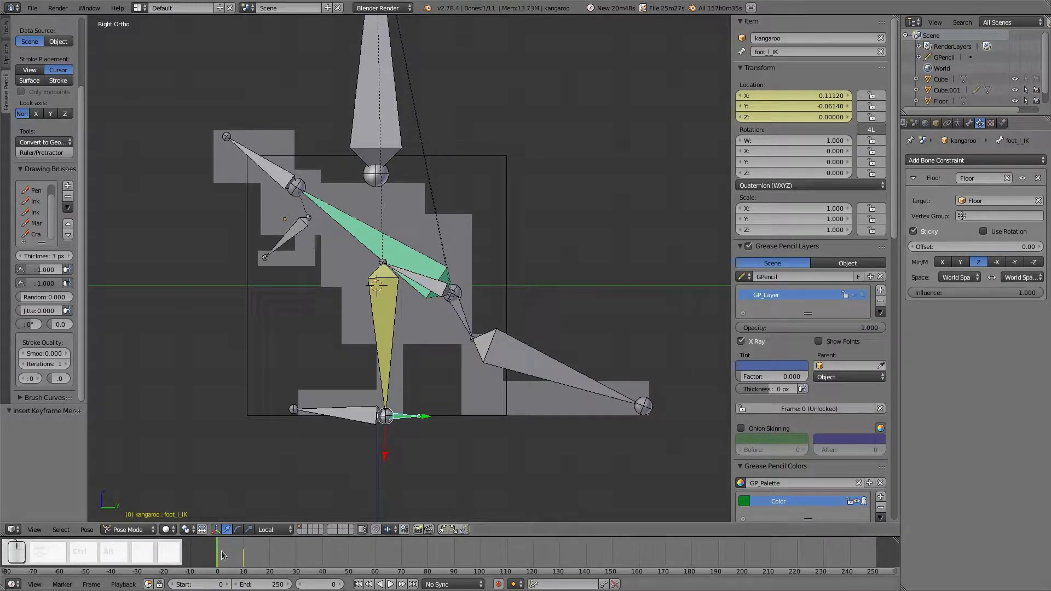
Preview the foot animation by scrubbing forward from frame 0 and back.
key(alt+a)
drag(217, 558, 228, 560)
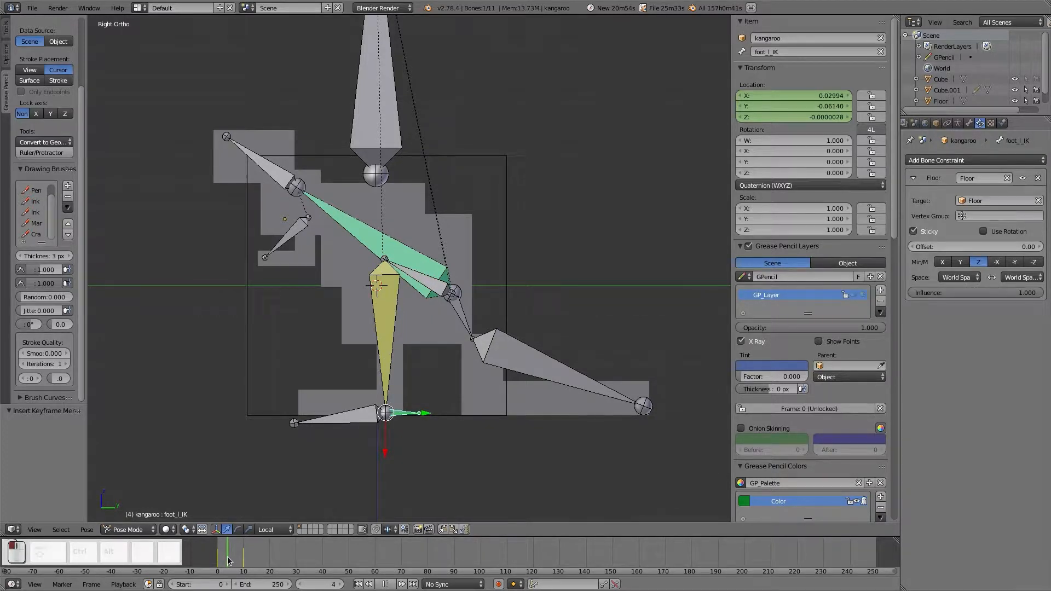
mouse_move(230, 561)
mouse_down()
mouse_move(246, 561)
mouse_move(216, 557)
mouse_up()
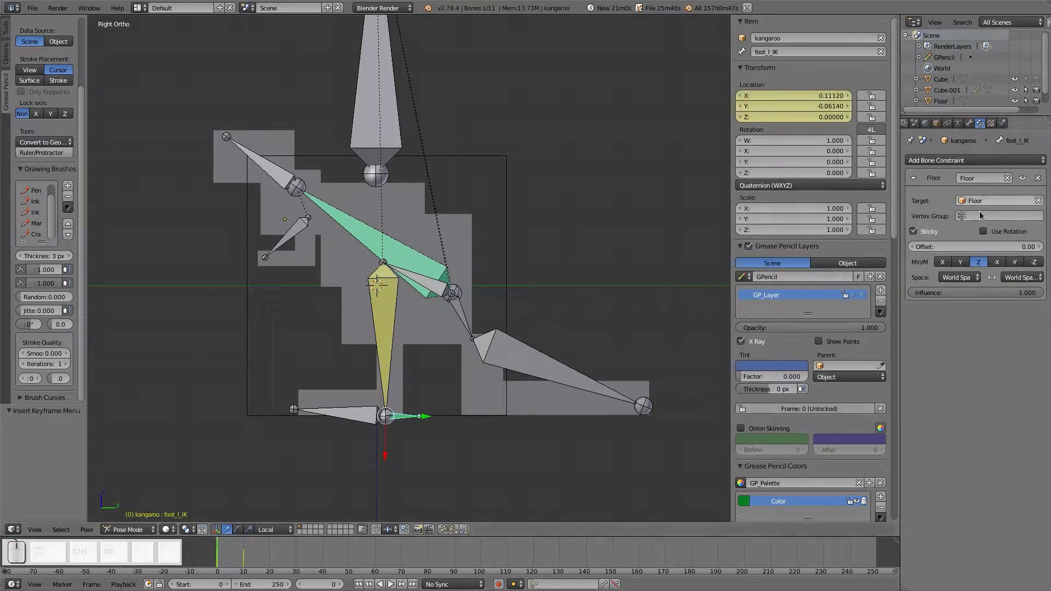
Turn off Sticky on foot_l_IK's Floor constraint, test moving the bone along its local Y axis, cancel, and re-enable Sticky.
click(913, 231)
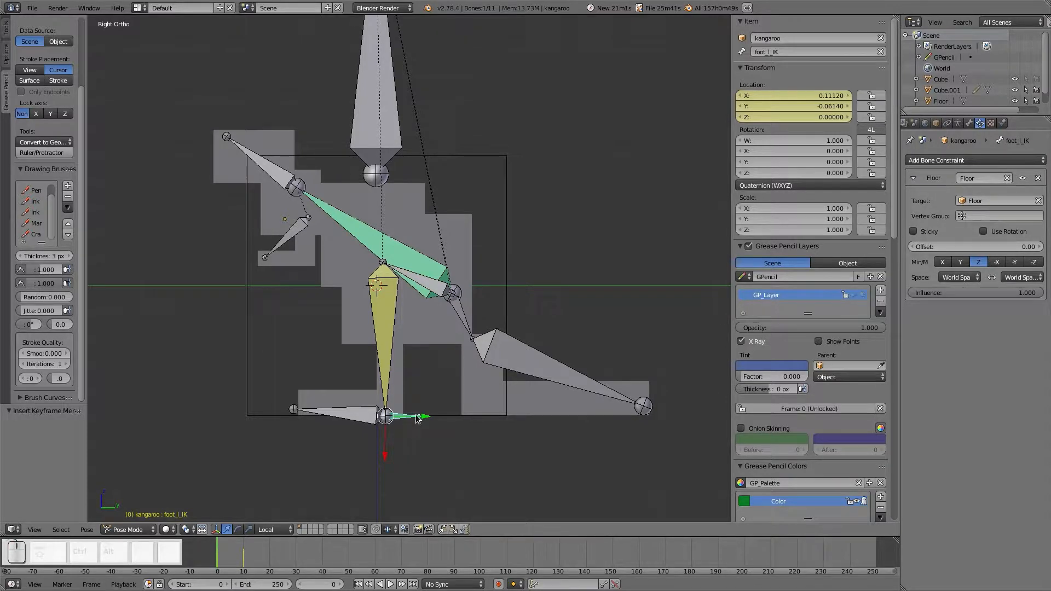
drag(417, 418, 479, 419)
right_click(480, 418)
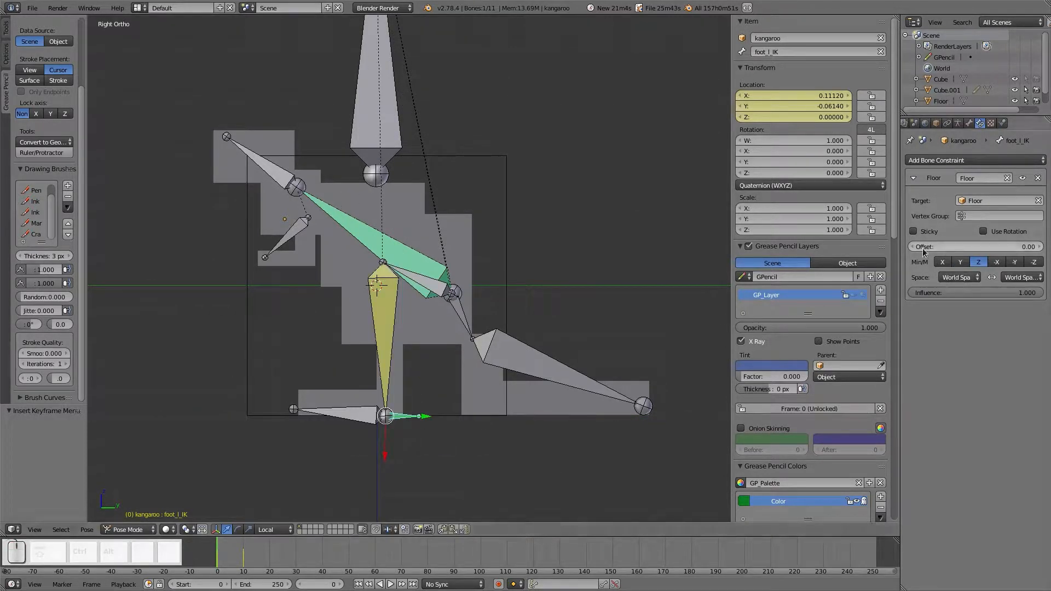
click(913, 231)
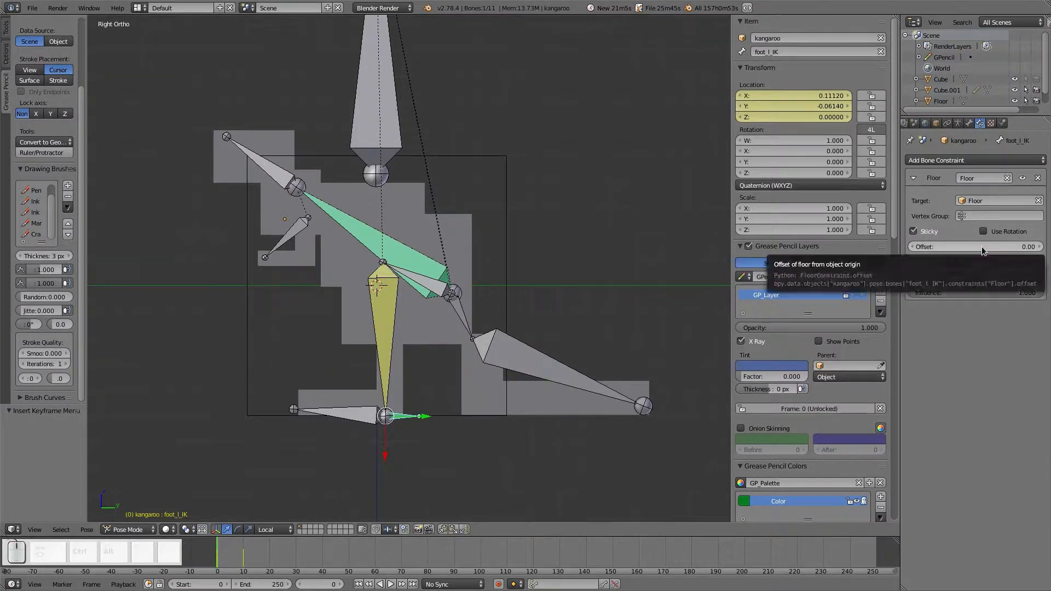
Test lowering the foot with the Floor constraint's Offset, reset it to 0, and scrub the animation to frame 10.
mouse_move(983, 250)
mouse_down()
mouse_move(968, 251)
mouse_move(998, 247)
mouse_up()
click(998, 247)
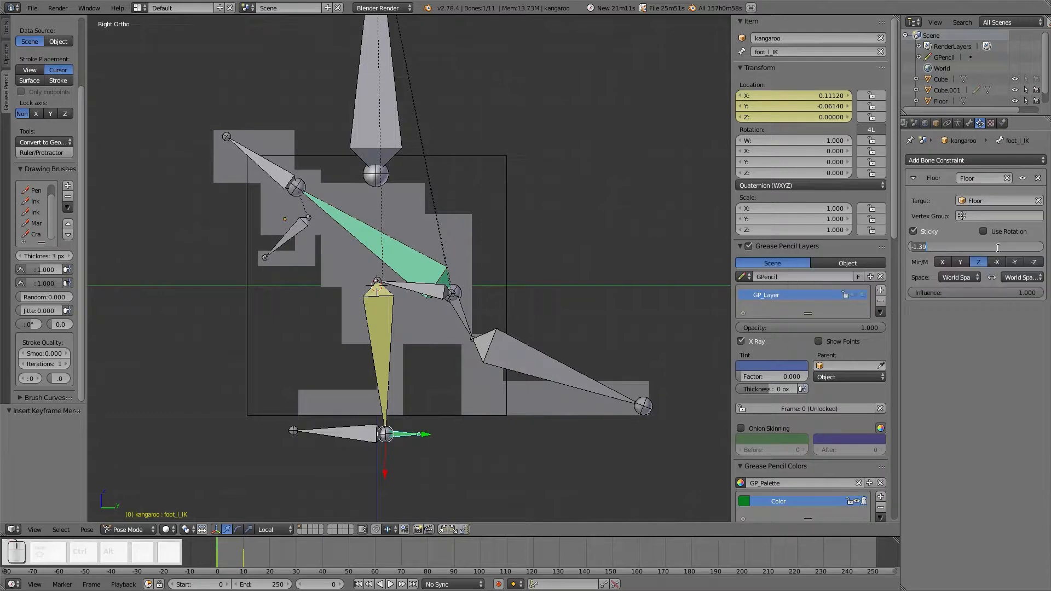
text(0)
key(Return)
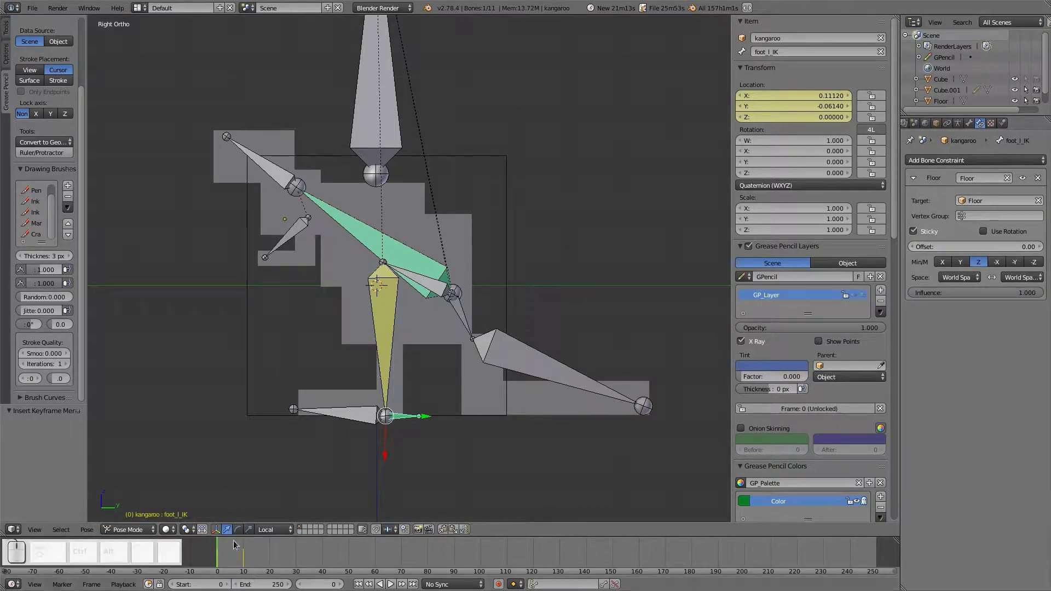
drag(215, 562, 244, 553)
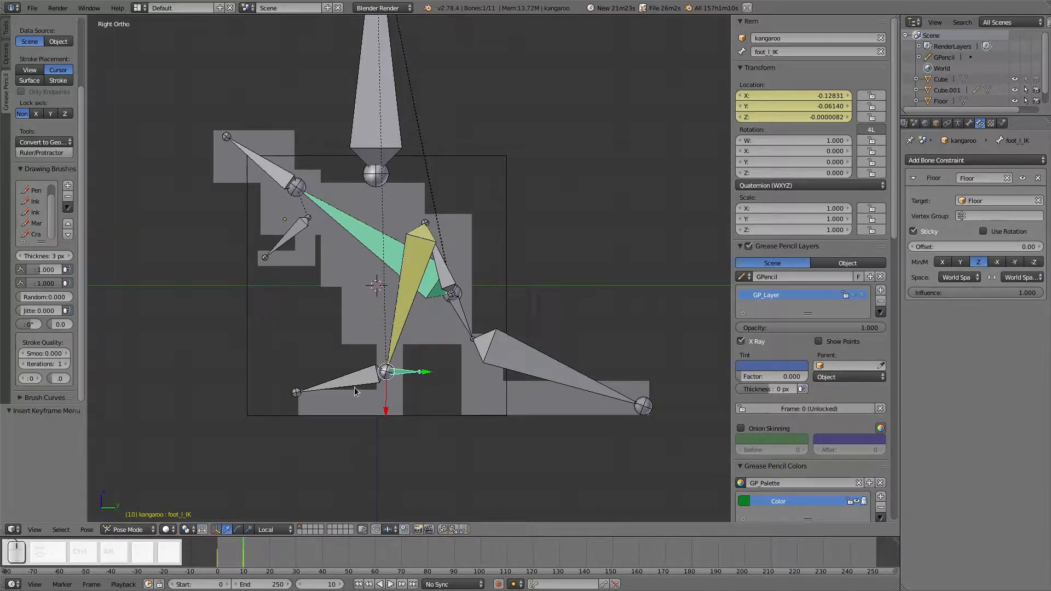
Switch to the web browser and search Google Images for "kangaroo walk cycle".
key(alt+Tab)
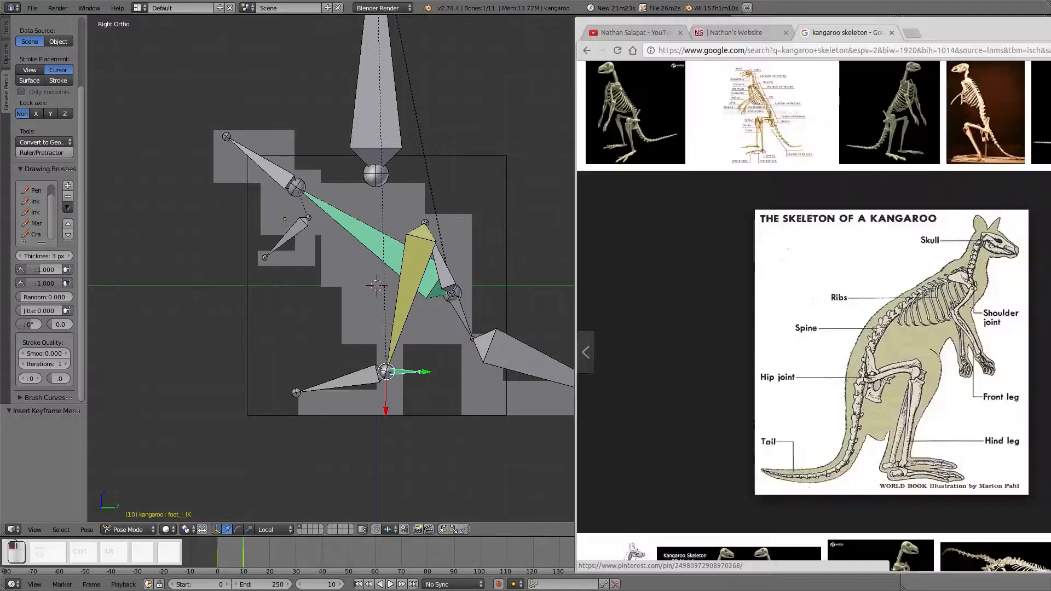
drag(982, 37, 864, 47)
scroll(684, 95, up, 3)
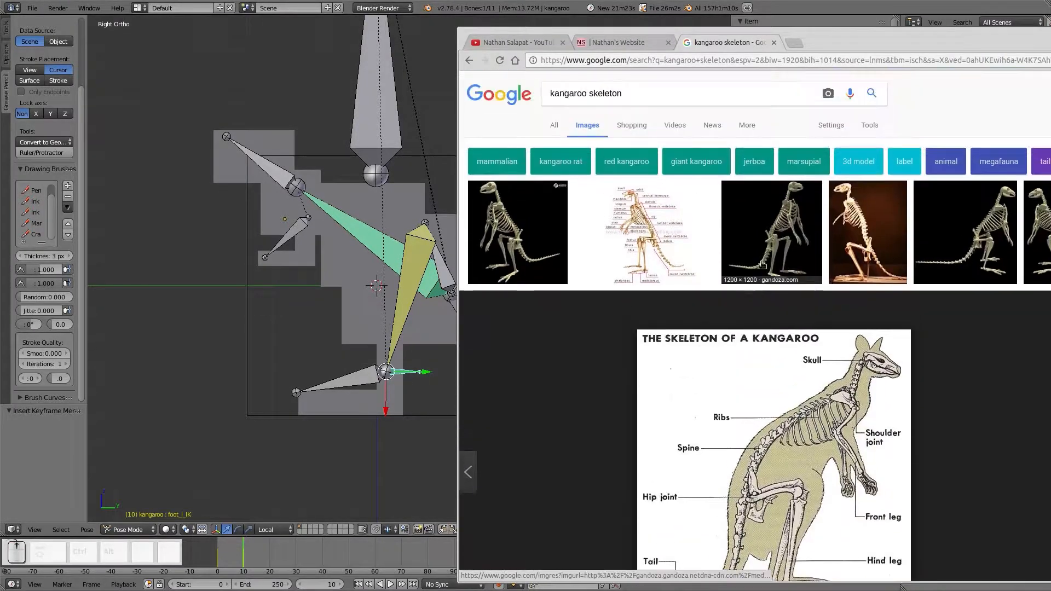
click(684, 95)
key(BackSpace)
key(BackSpace)
key(BackSpace)
key(BackSpace)
key(BackSpace)
key(BackSpace)
key(BackSpace)
key(BackSpace)
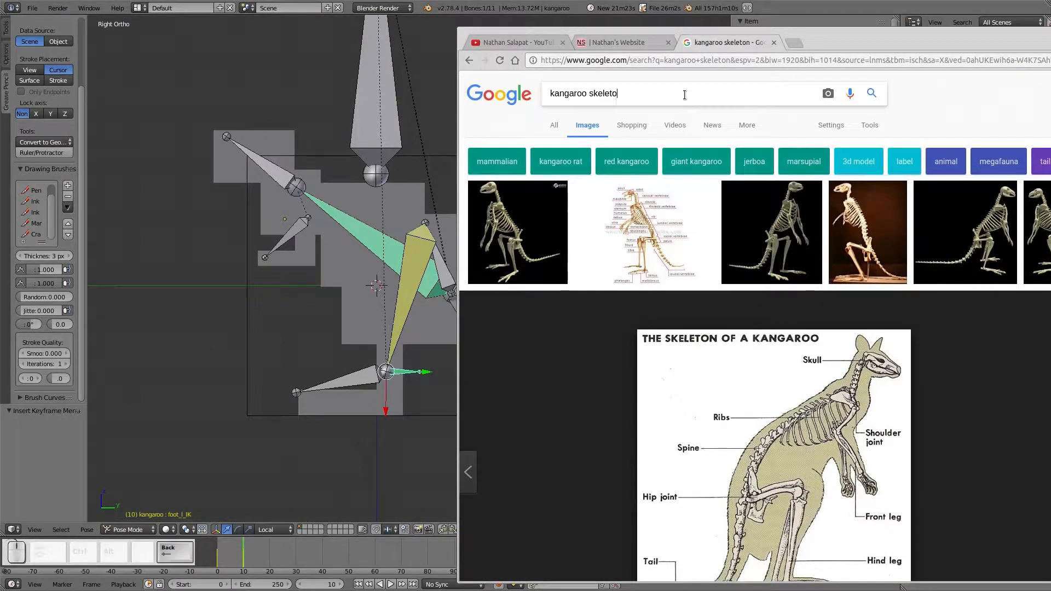
text(a)
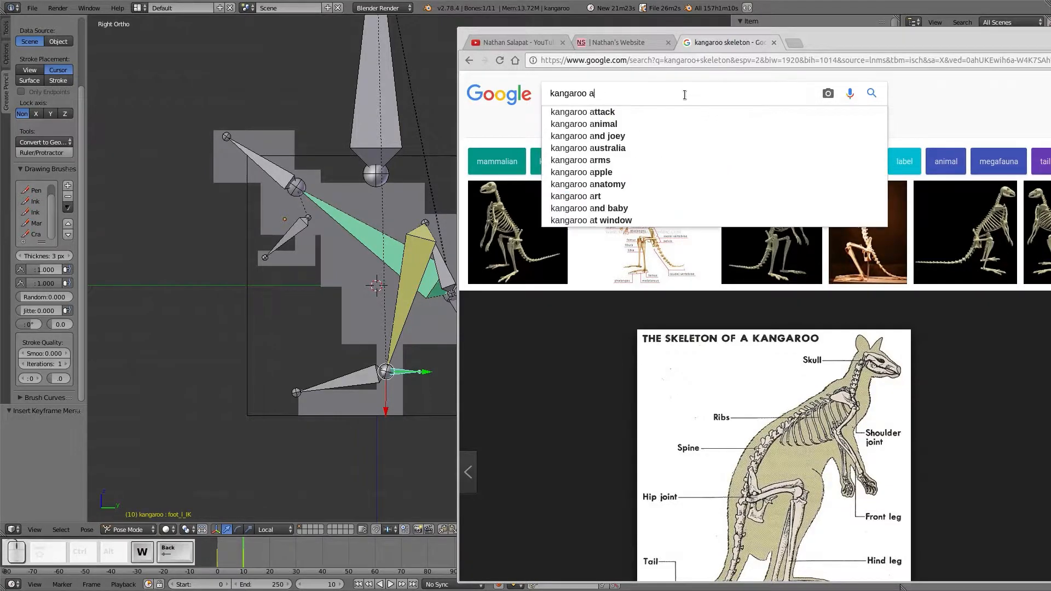
key(BackSpace)
text(walk cycle)
key(Return)
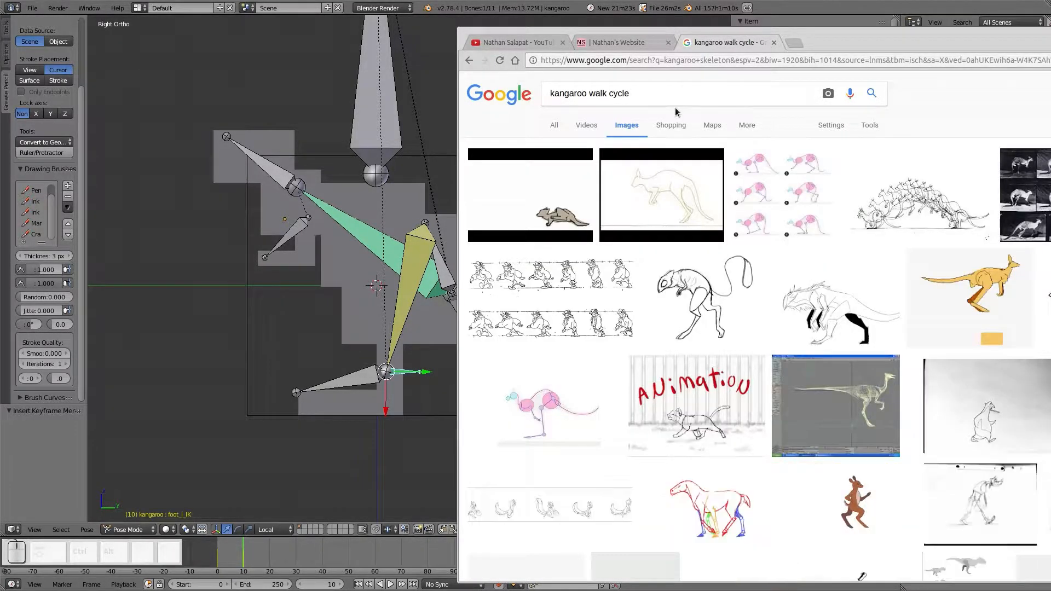
Examine the photographic walking plate and the sketched hop sequence as motion references, and close the image preview.
drag(915, 50, 692, 57)
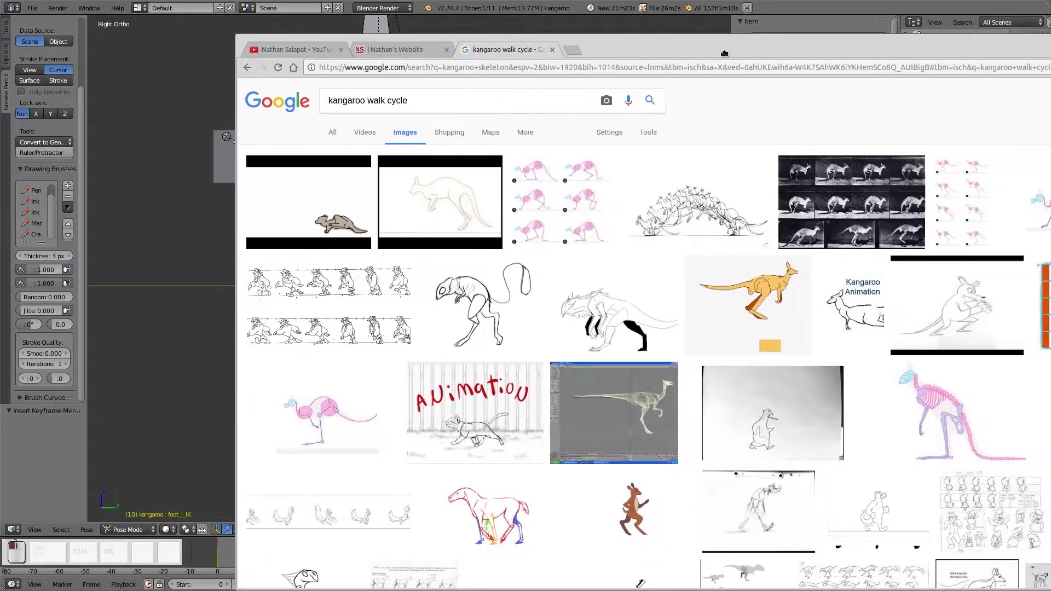
click(824, 195)
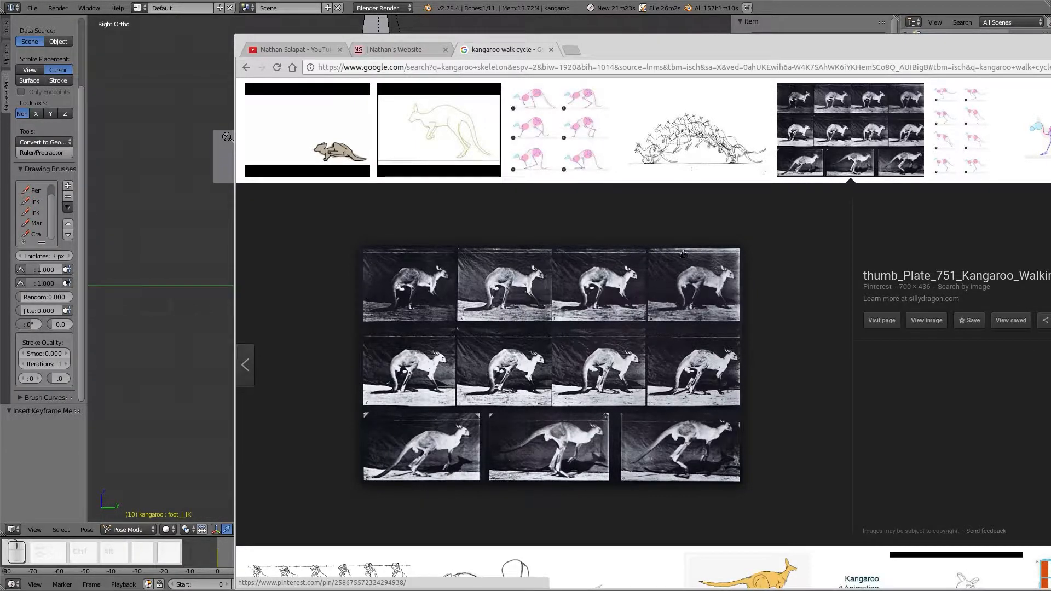
click(247, 365)
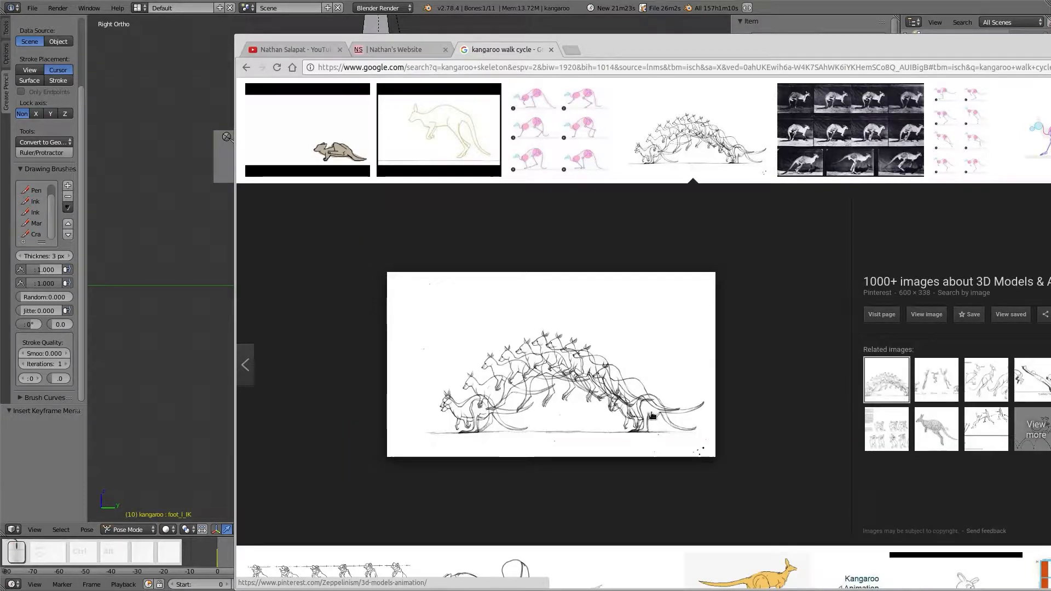
drag(913, 49, 806, 50)
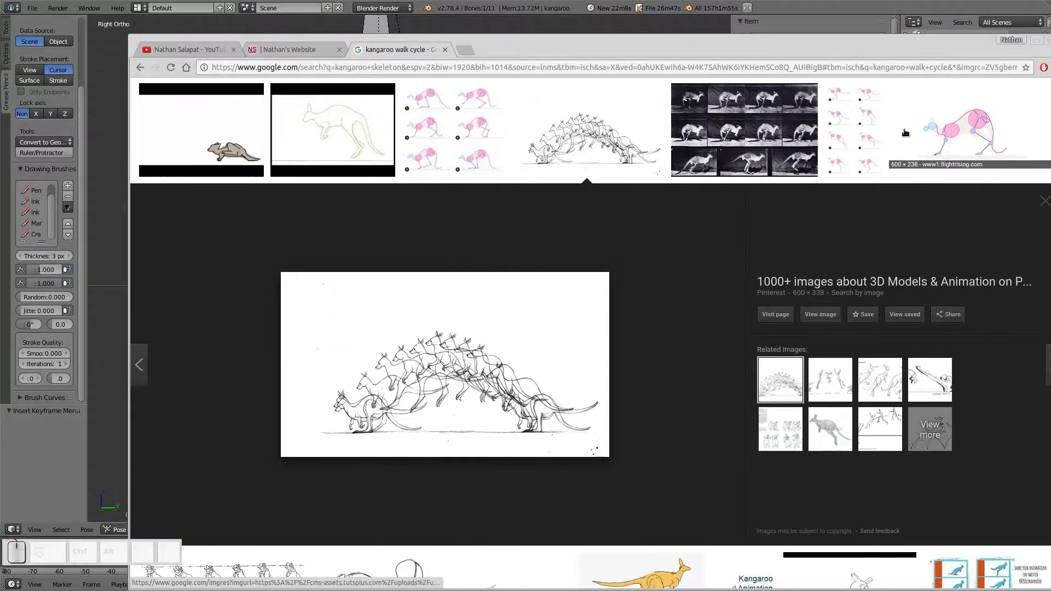
drag(922, 49, 795, 49)
click(917, 201)
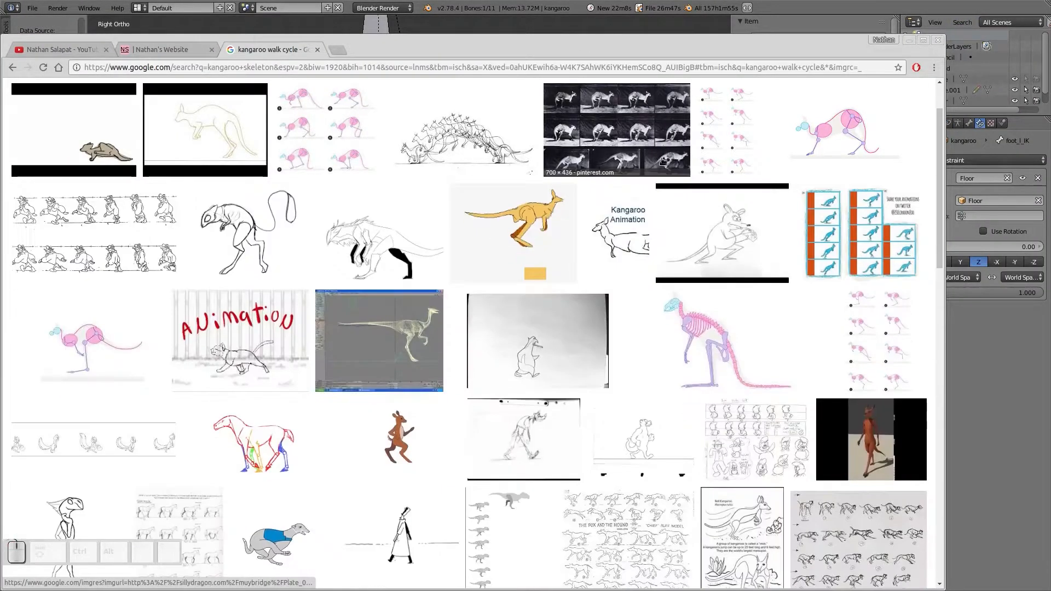
Browse through the kangaroo walk cycle image results for further motion references and return to the first results.
scroll(611, 218, down, 3)
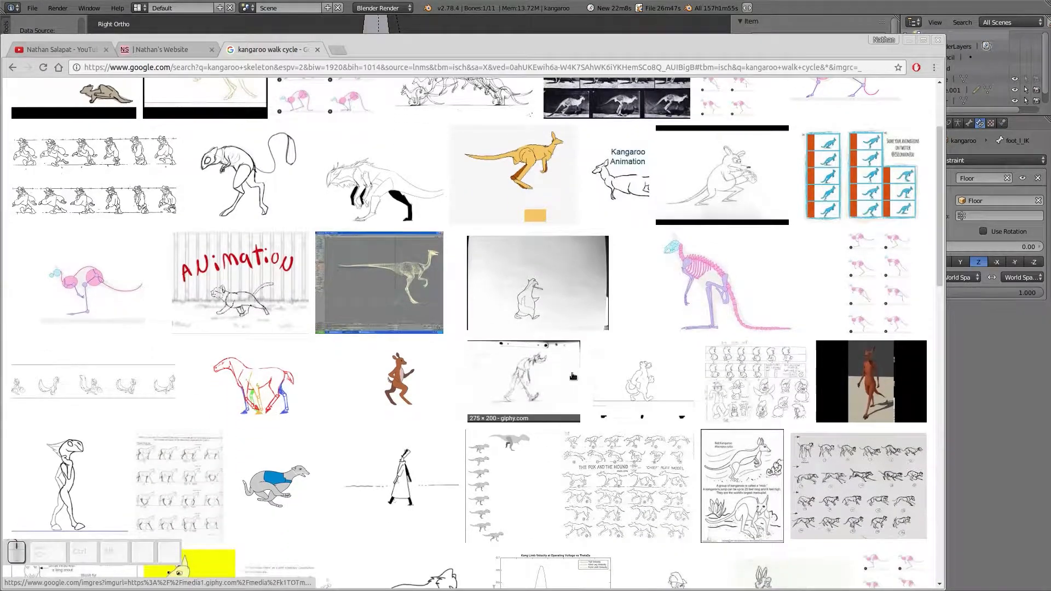
scroll(612, 214, down, 4)
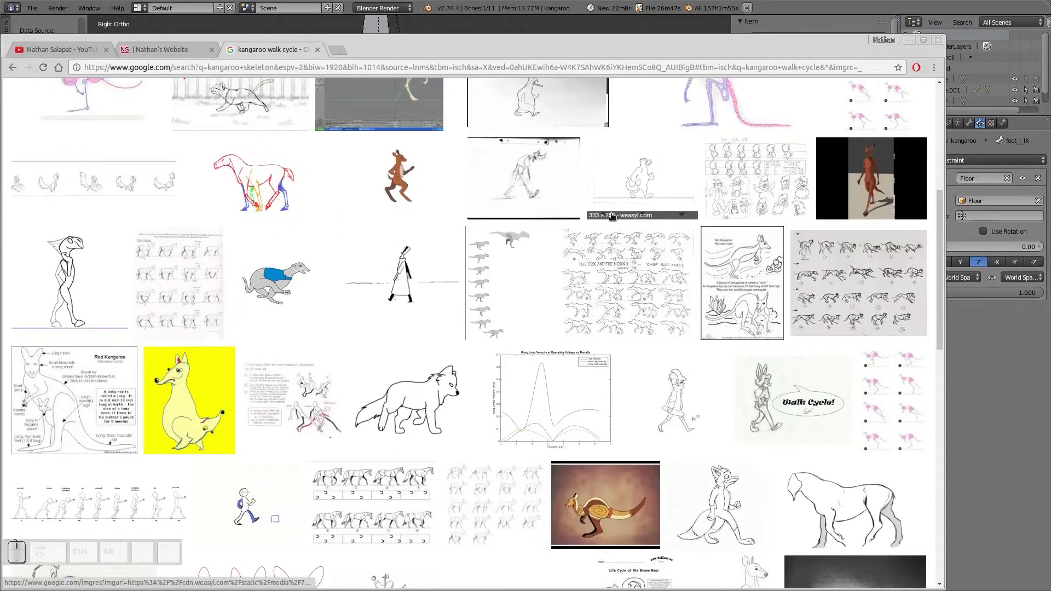
scroll(612, 216, down, 6)
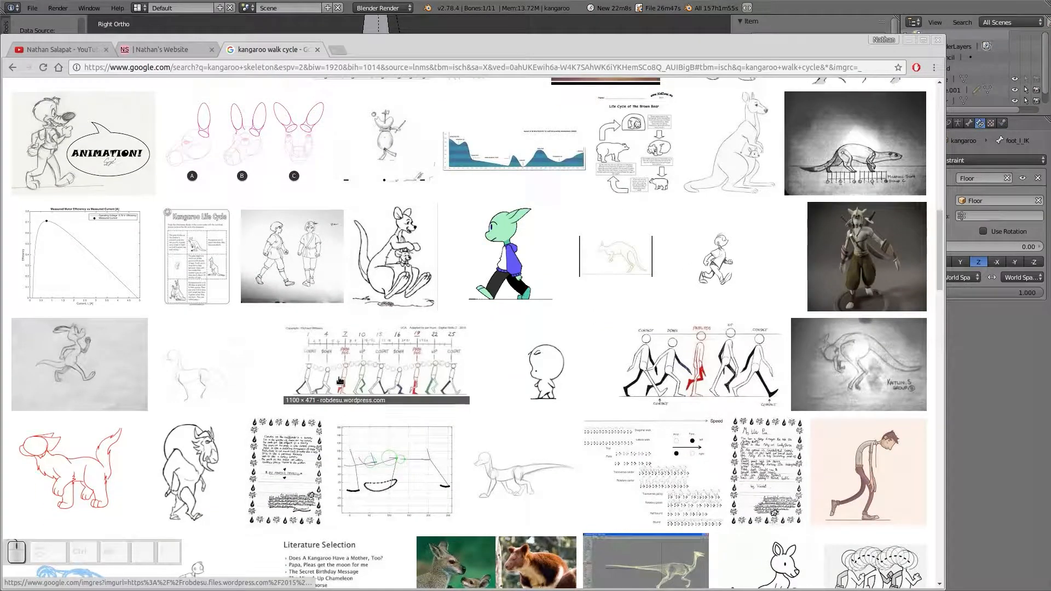
scroll(339, 380, down, 5)
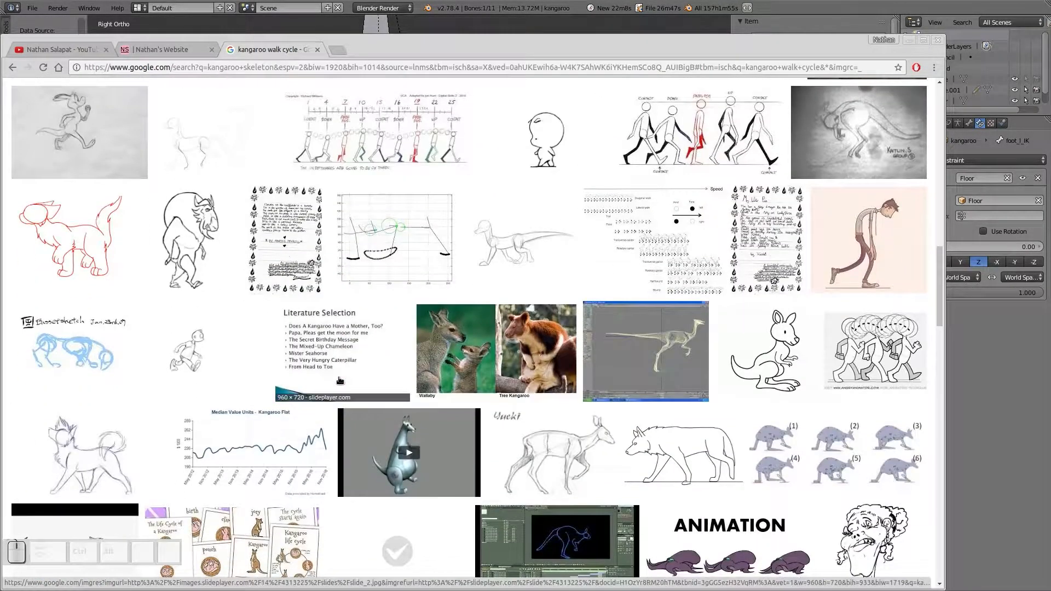
scroll(339, 380, down, 8)
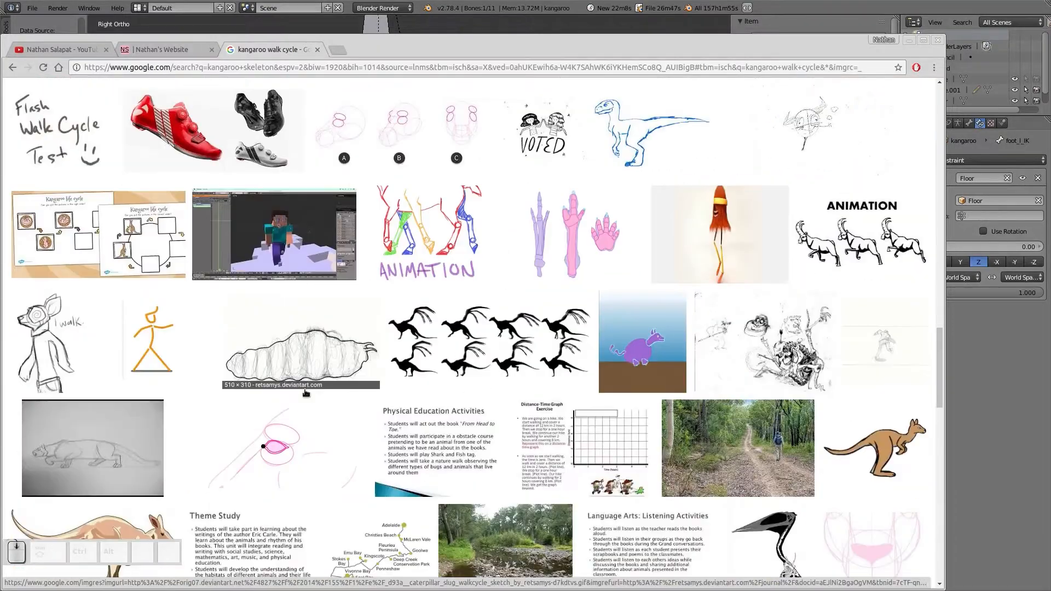
scroll(442, 444, down, 9)
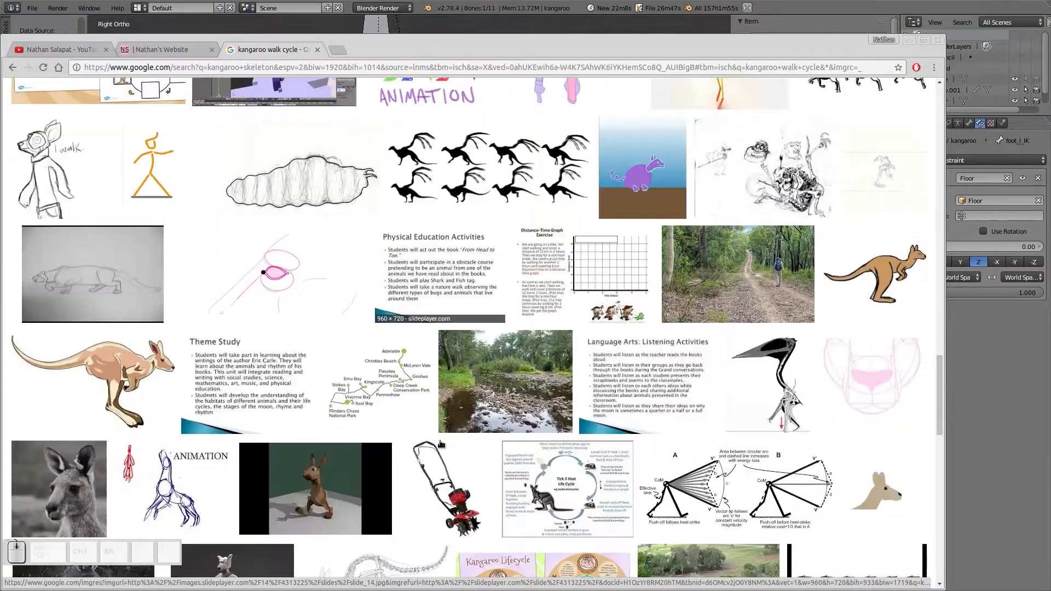
scroll(441, 445, down, 7)
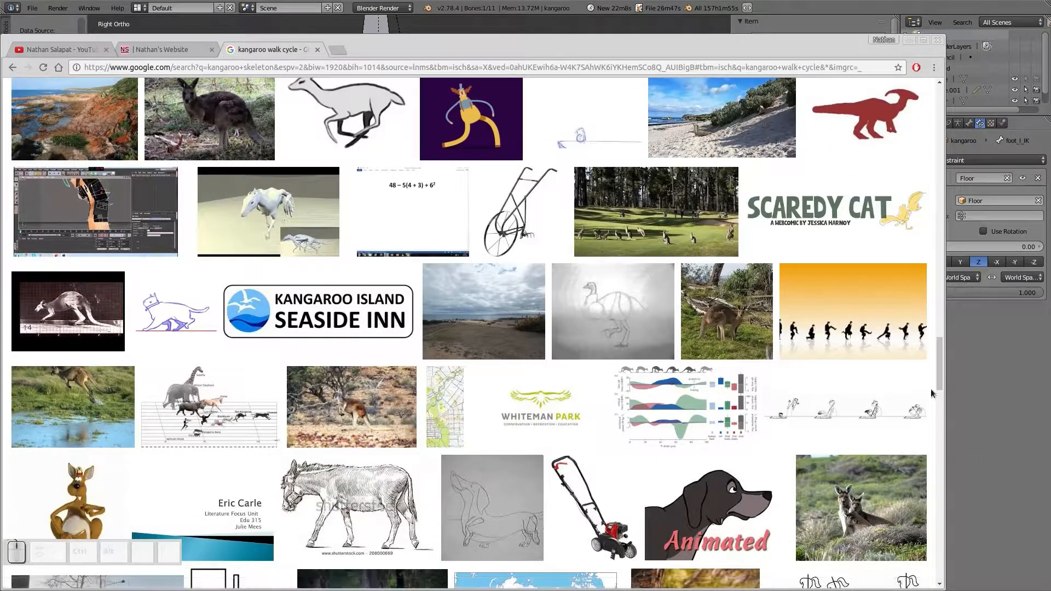
drag(940, 371, 919, 93)
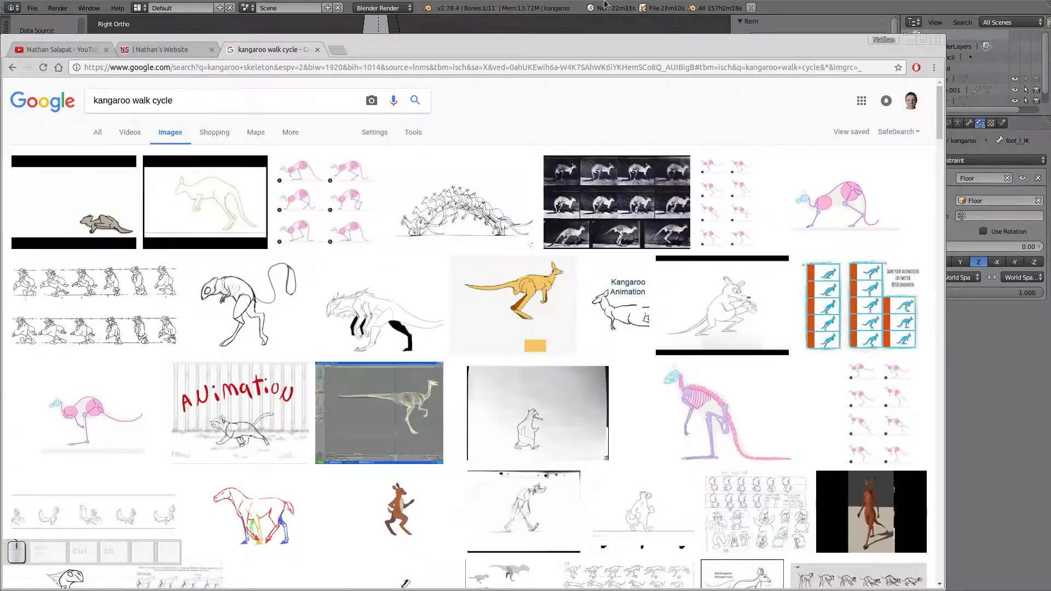
Move the browser window aside, examine the photographic kangaroo walking plate as the pose reference, and switch back to Blender.
drag(572, 48, 810, 31)
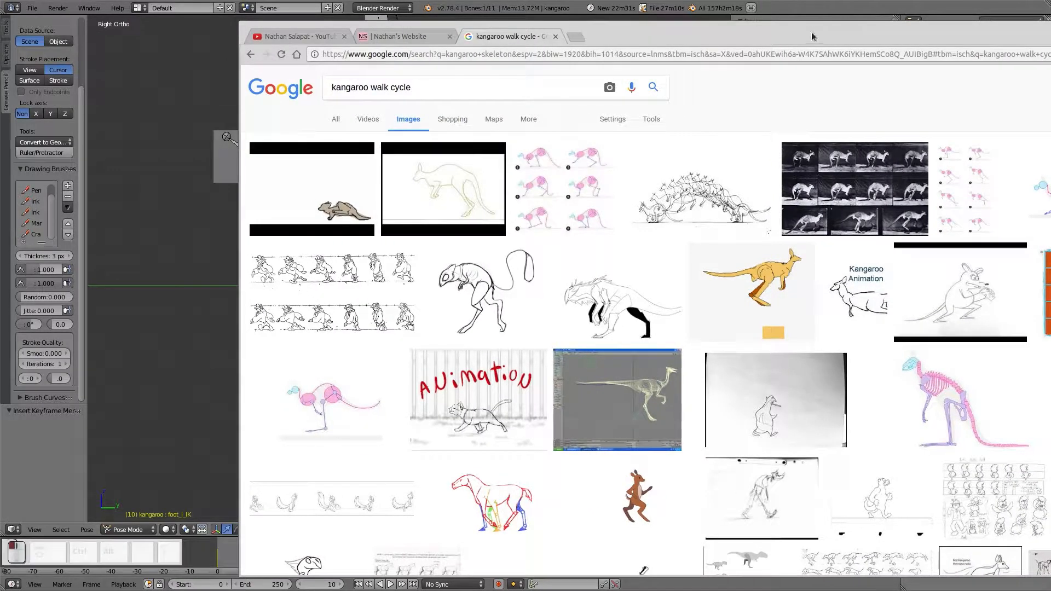
click(824, 192)
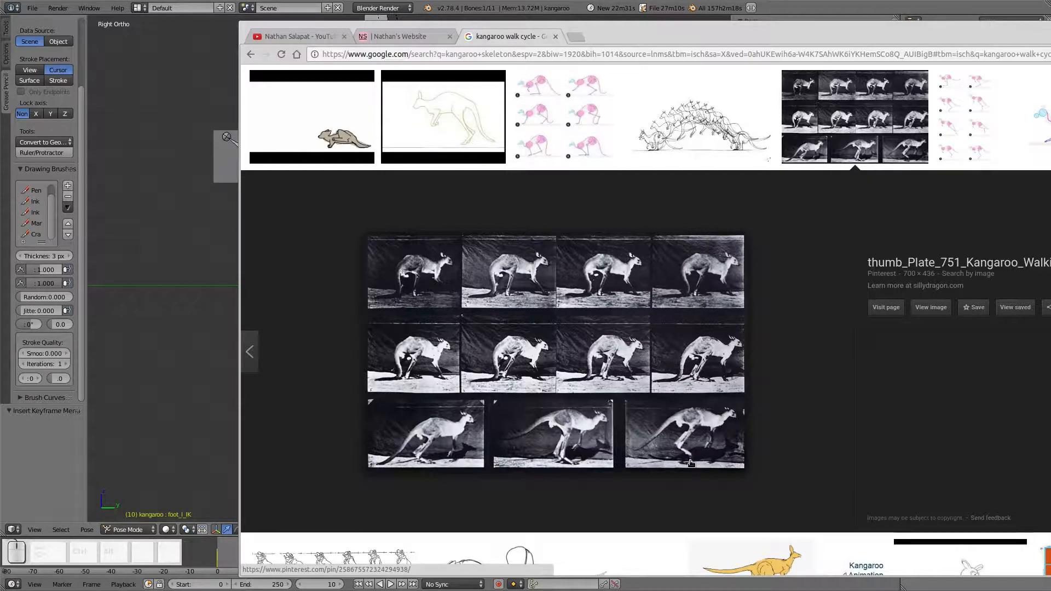
click(853, 7)
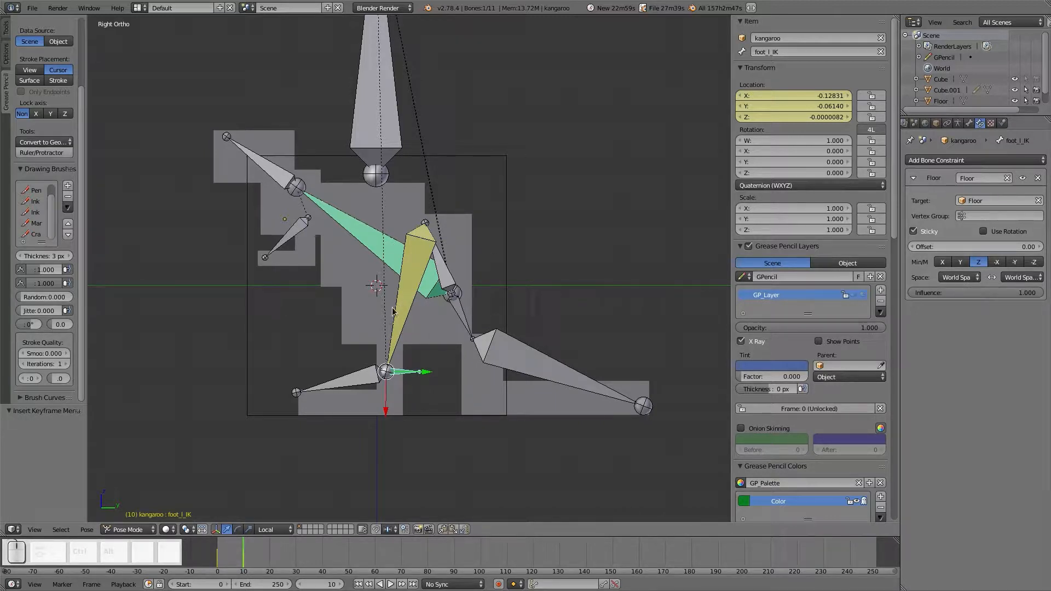
At frame 20, move foot_l_IK about 0.052 along its local Y axis and about 0.042 along its local X axis.
click(269, 562)
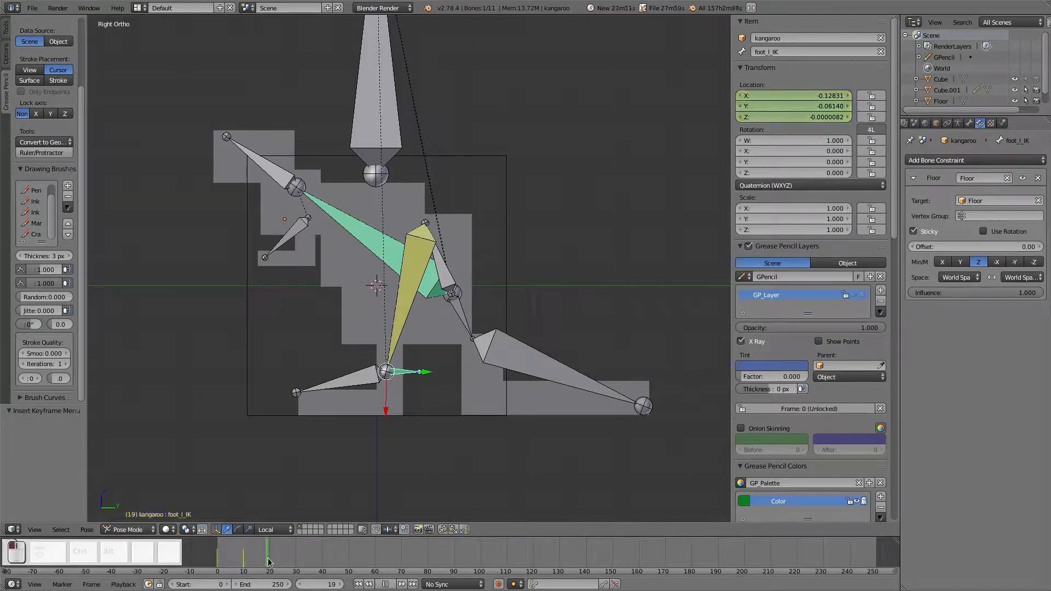
mouse_move(269, 562)
mouse_down()
mouse_move(216, 562)
mouse_move(270, 564)
mouse_up()
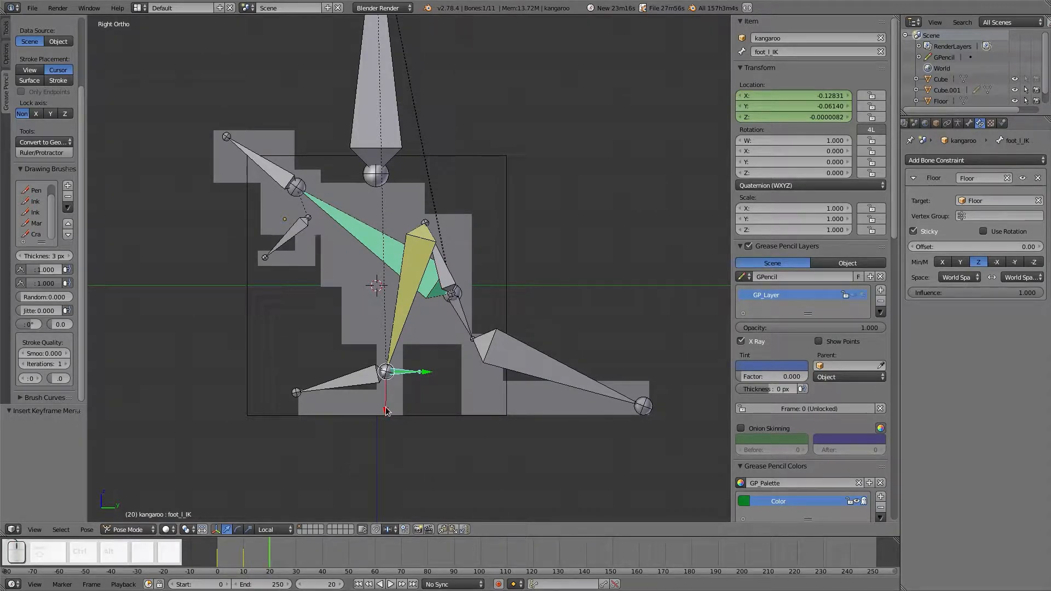
drag(421, 375, 437, 374)
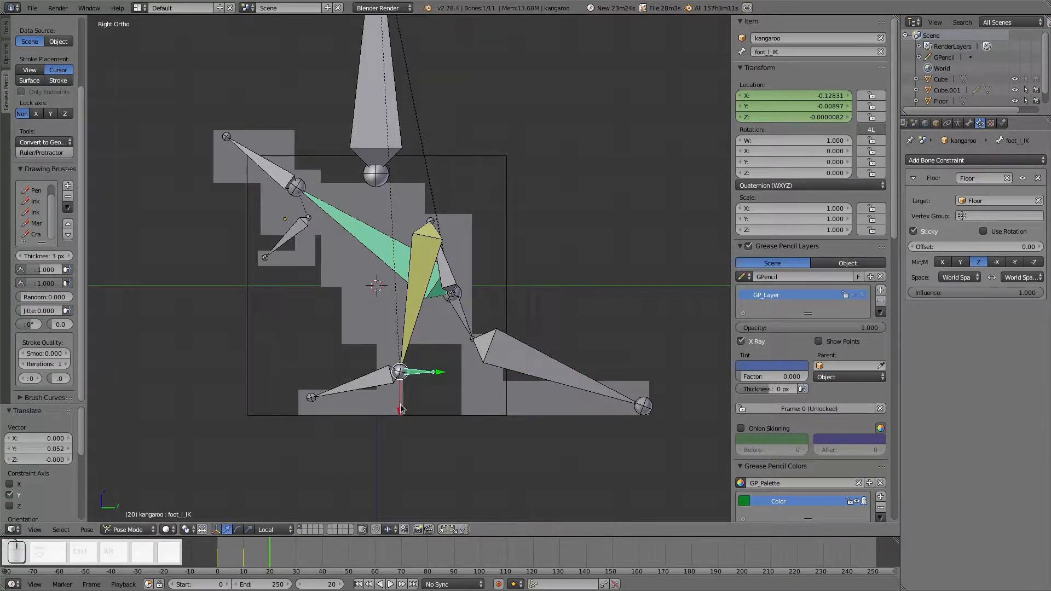
drag(402, 408, 401, 416)
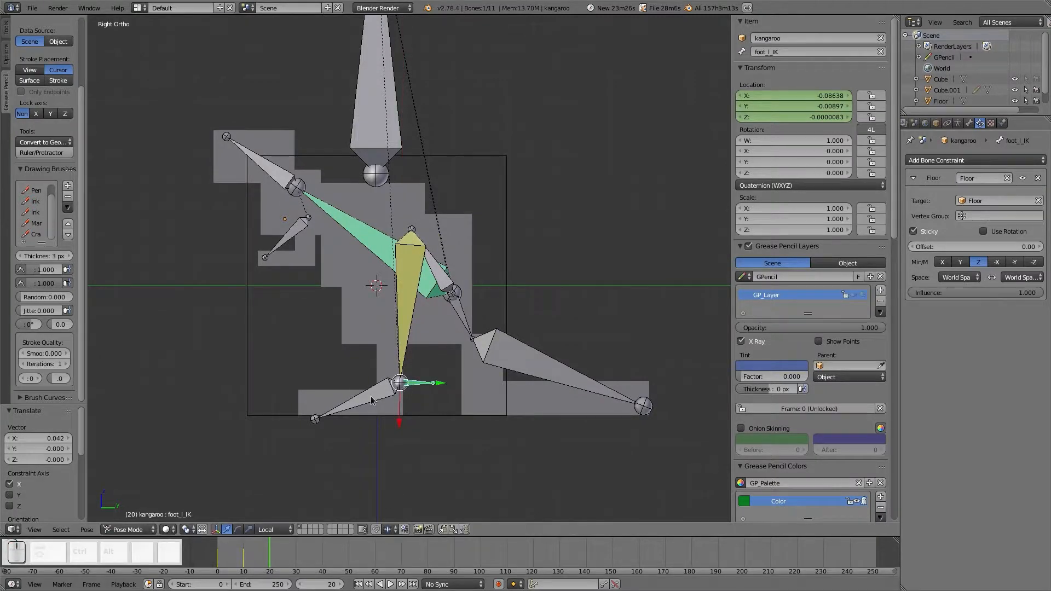
Rotate the foot_l.001 bone about 20° to level the foot and keyframe its rotation at frame 20.
click(370, 396)
key(r)
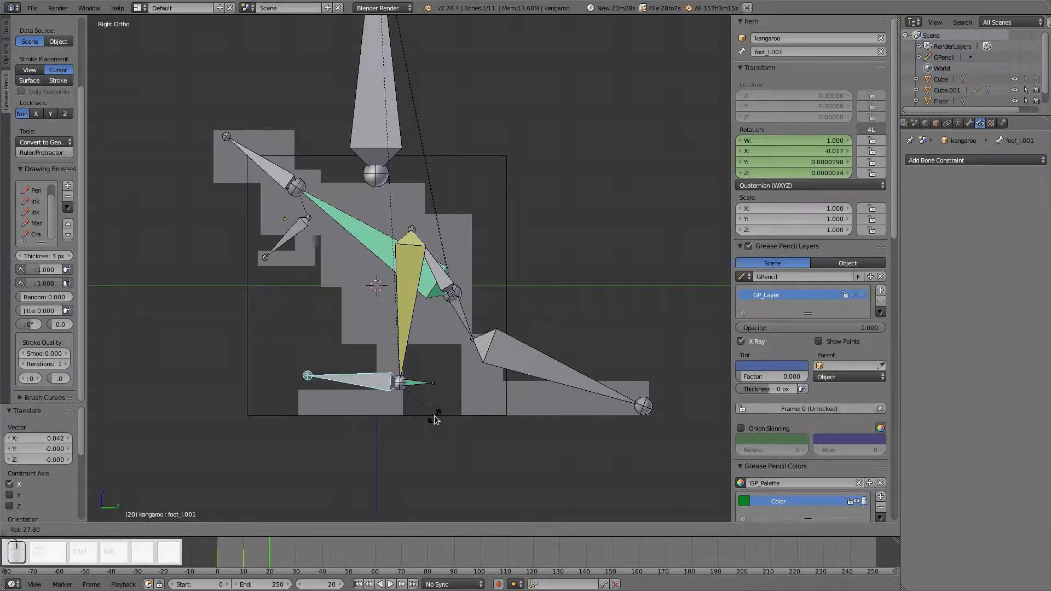
click(438, 414)
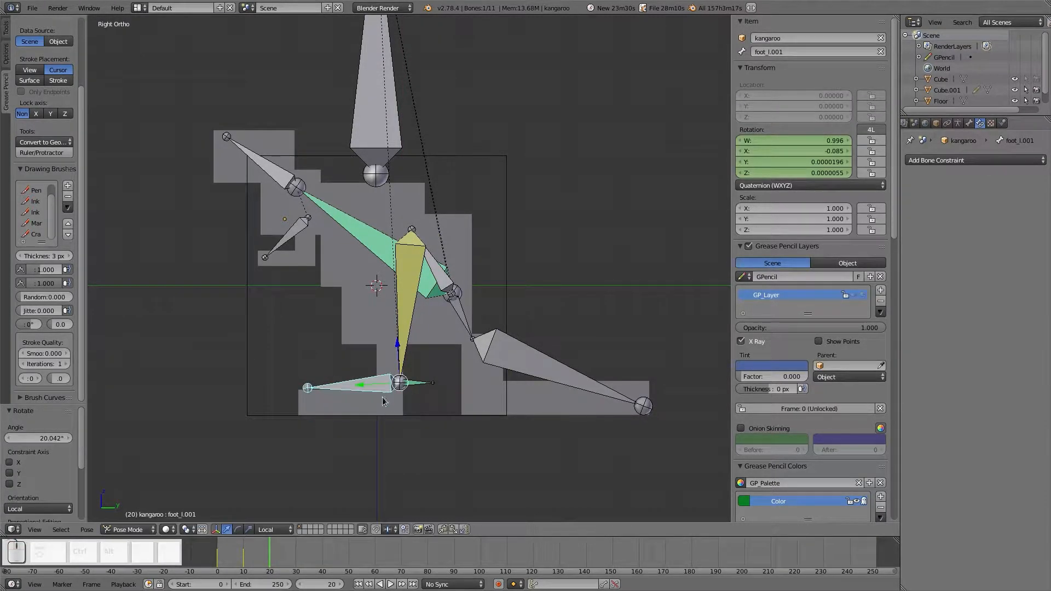
key(i)
click(379, 383)
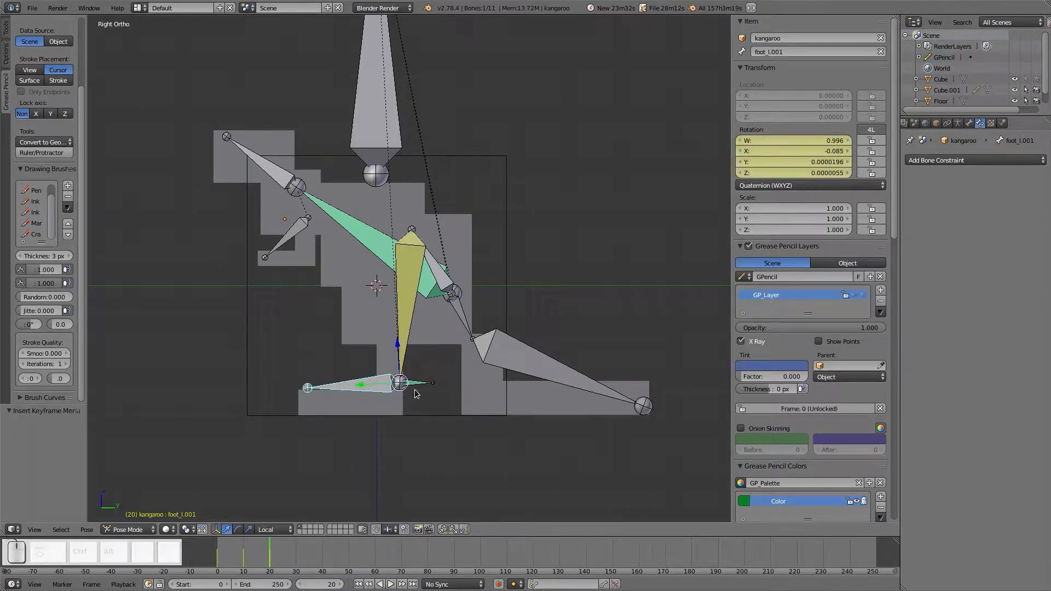
Keyframe foot_l_IK's location at frame 20 and scrub the timeline from frame 0 to 20 to review the motion.
click(416, 391)
key(i)
click(415, 387)
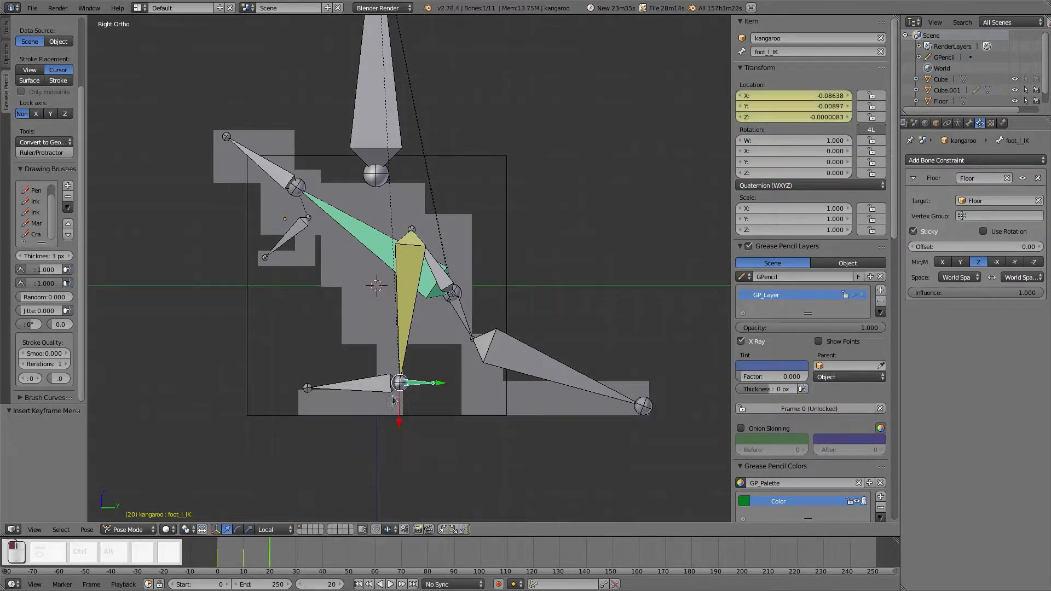
drag(212, 556, 269, 543)
Move foot_l_IK about -0.136 along its local Y axis at frame 20.
key(g)
key(y)
key(y)
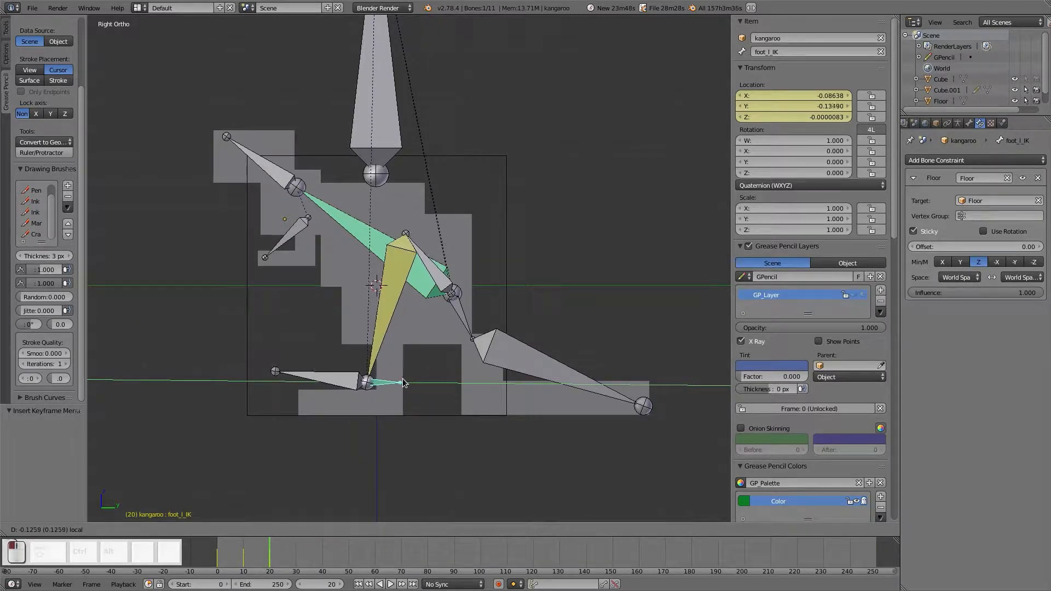
click(332, 386)
Rotate foot_l.001 about -10.6° to level the foot and update its rotation keyframe at frame 20.
right_click(332, 387)
key(r)
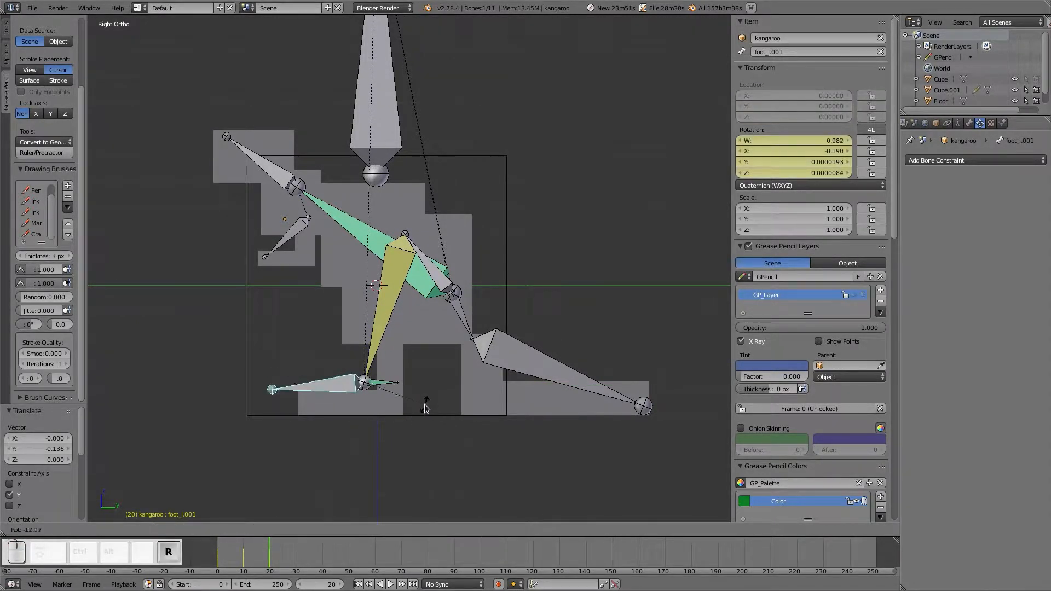
click(426, 410)
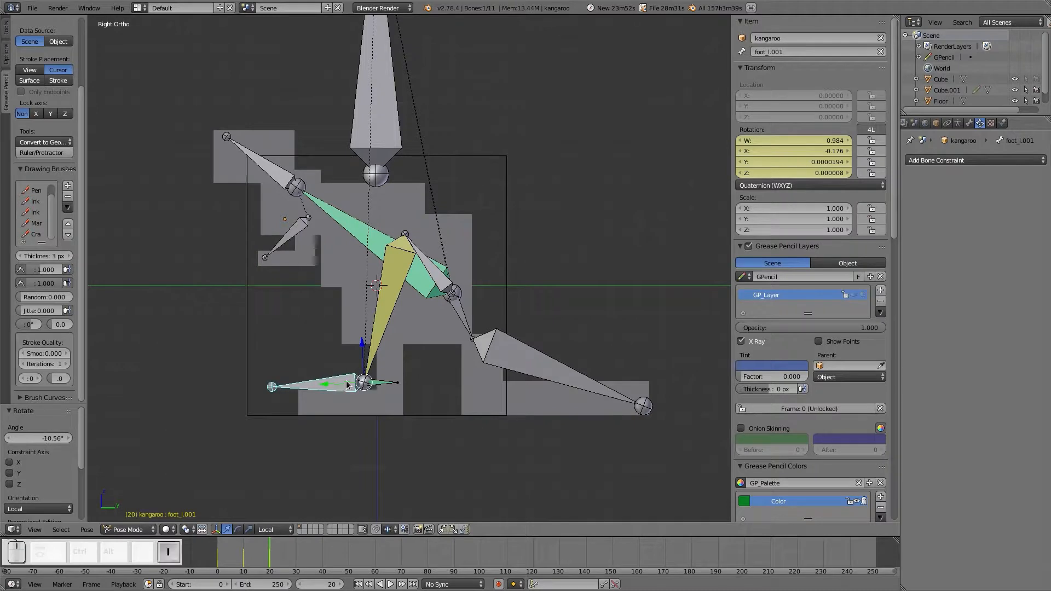
key(i)
click(366, 384)
Update foot_l_IK's location keyframe at frame 20.
right_click(384, 384)
key(i)
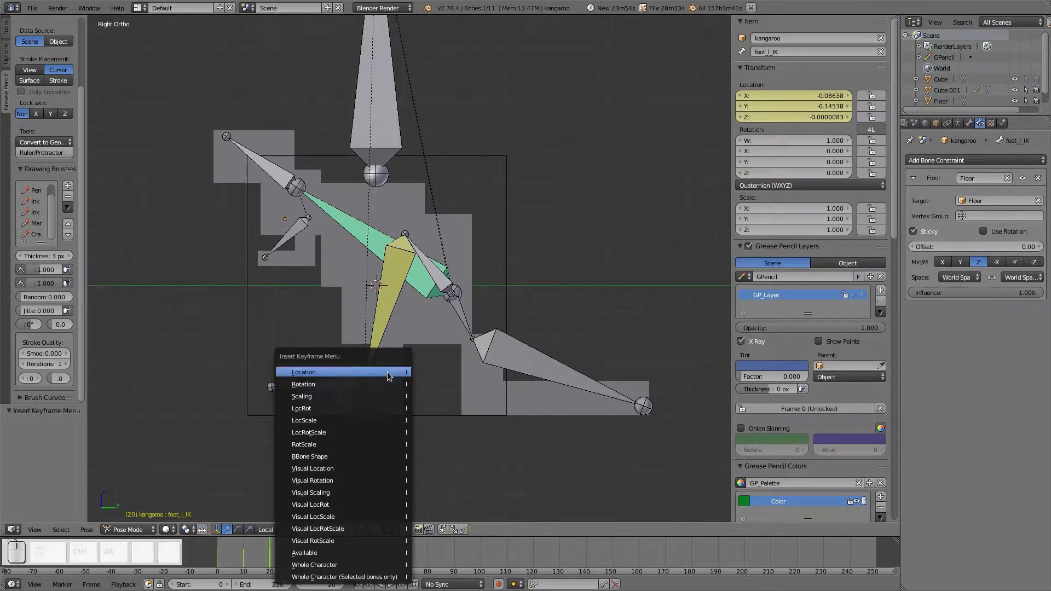
click(388, 372)
At frame 10, move foot_l_IK about -0.046 along its local Y axis and update its location keyframe.
click(215, 557)
drag(215, 558, 242, 543)
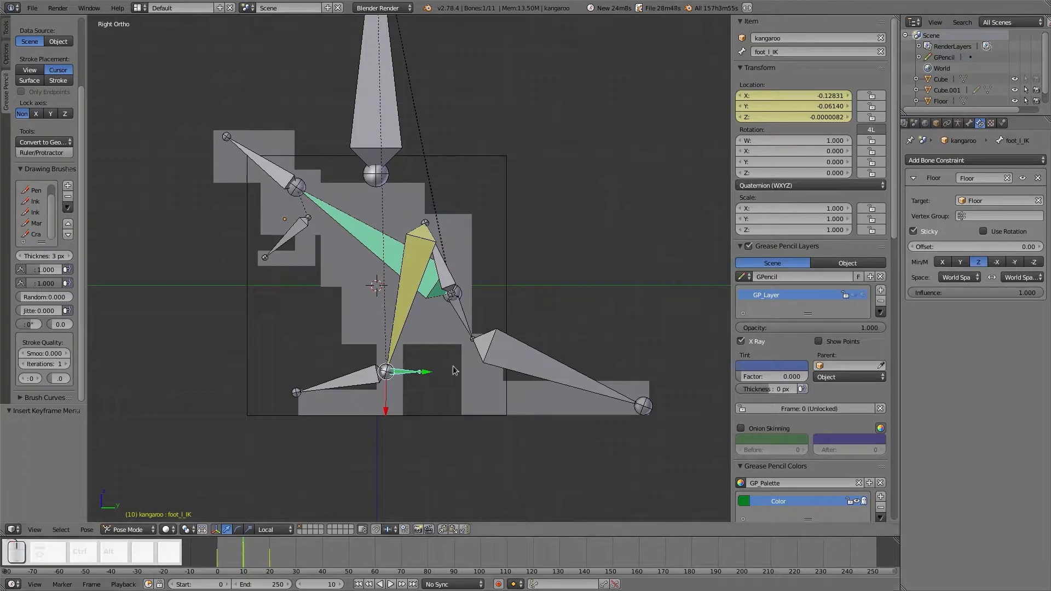
key(g)
key(y)
key(y)
click(377, 381)
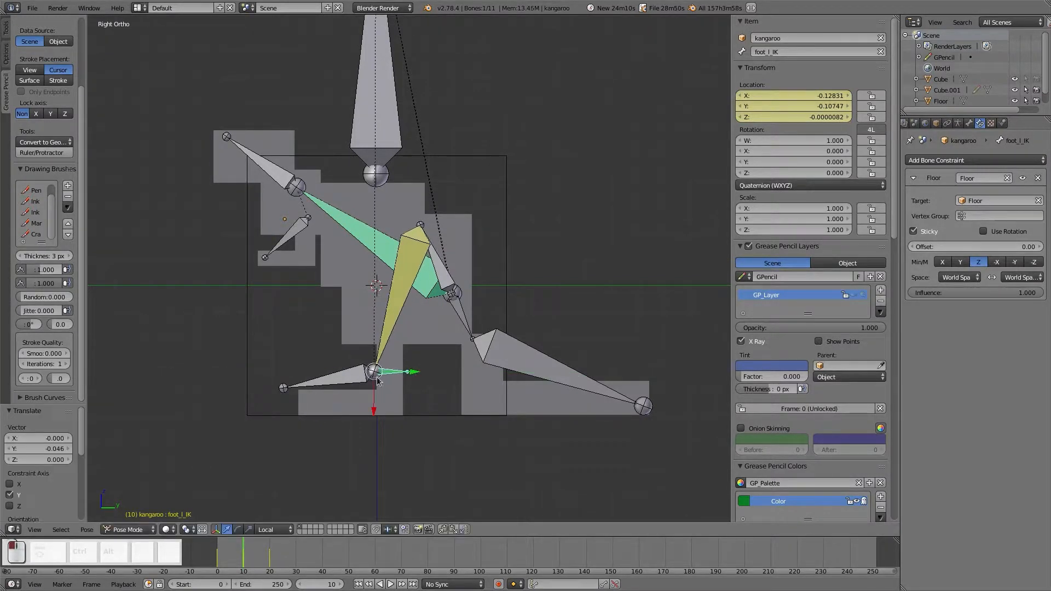
key(i)
click(373, 373)
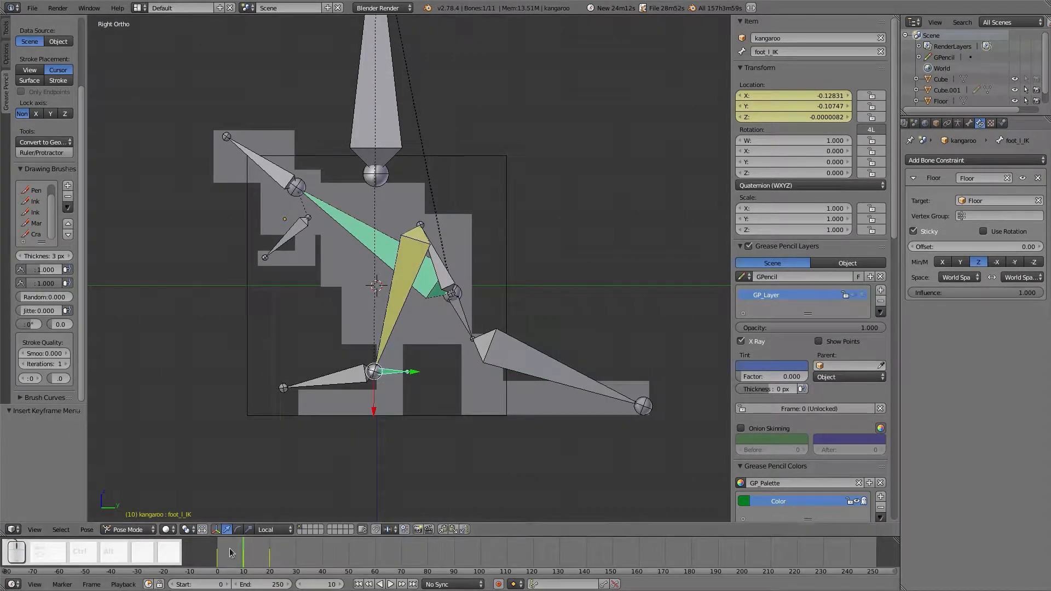
At frame 30, try lowering foot_l_IK and shifting it along its local Y axis, and clear its pose location.
drag(203, 552, 242, 558)
drag(248, 557, 296, 557)
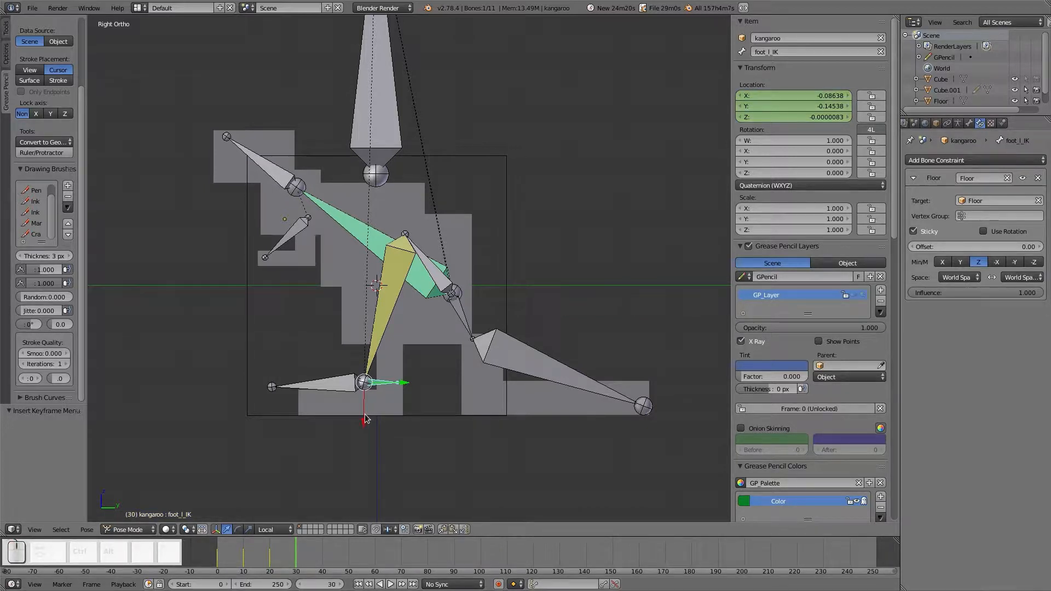
mouse_move(366, 421)
mouse_down()
mouse_move(360, 458)
mouse_move(376, 429)
mouse_up()
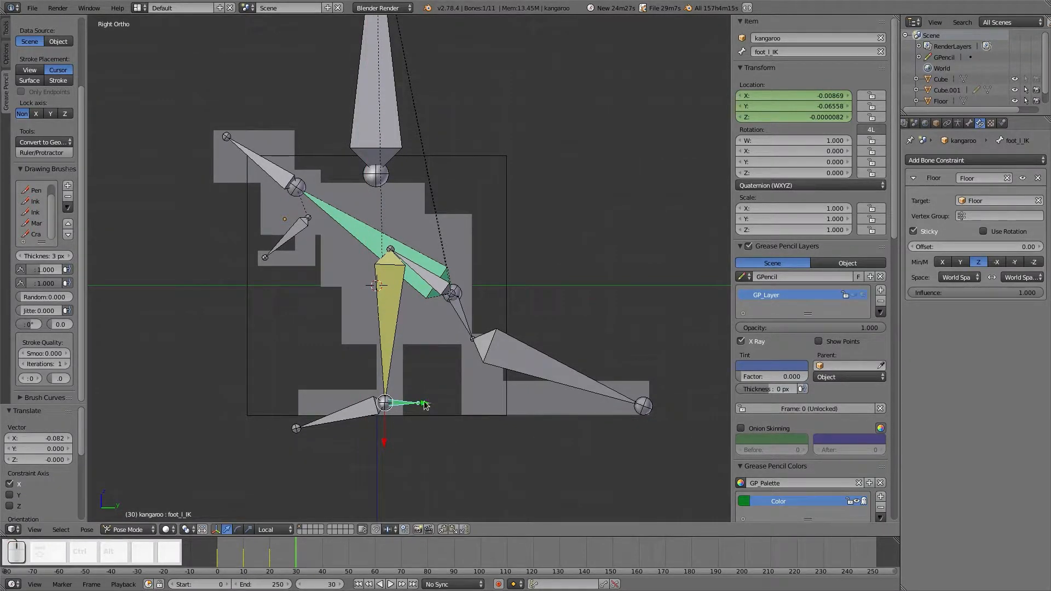
drag(425, 405, 400, 402)
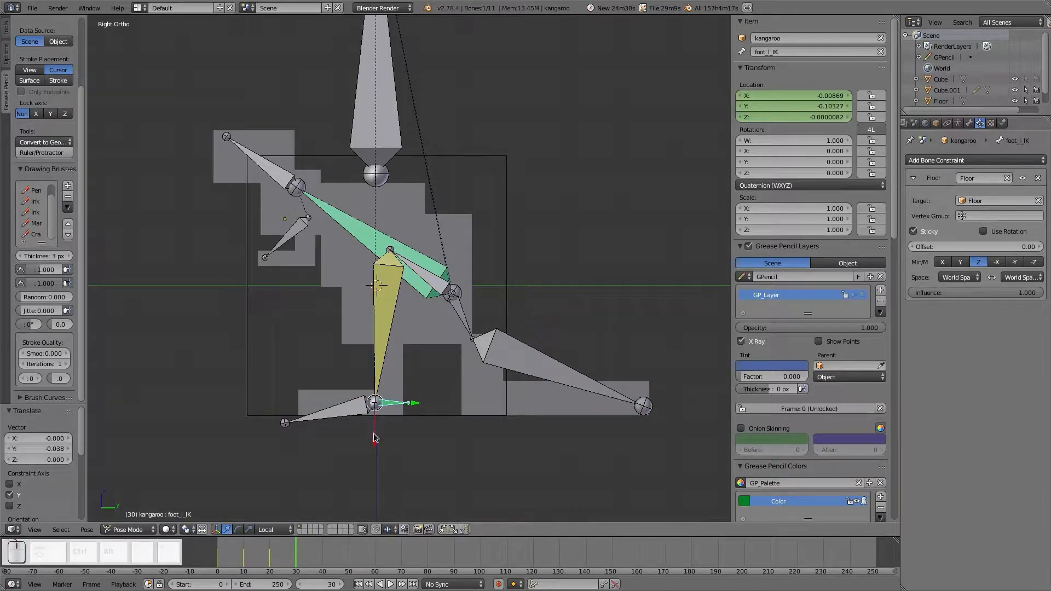
drag(374, 437, 372, 461)
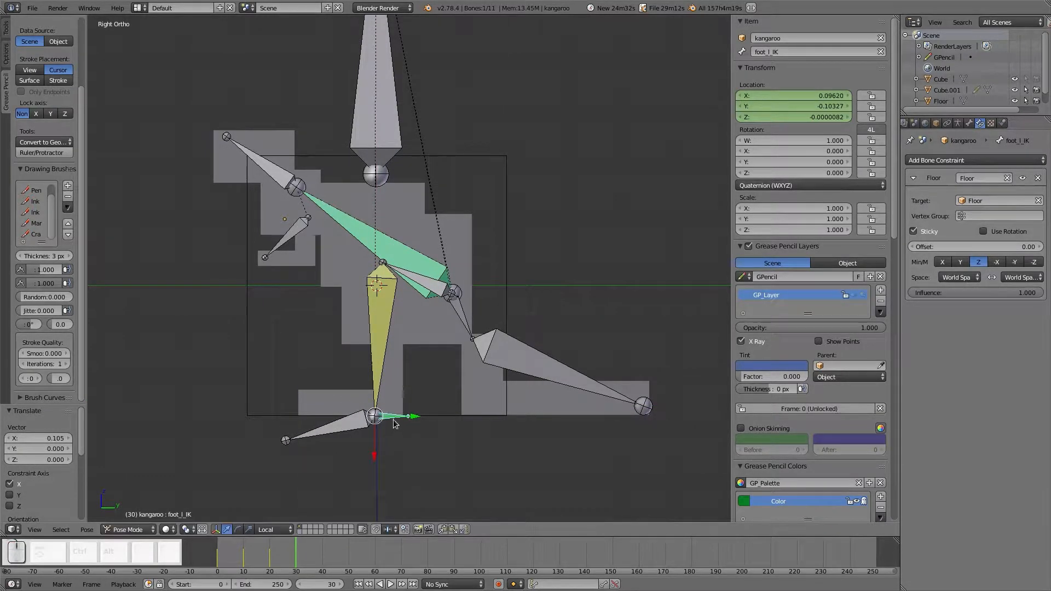
key(alt)
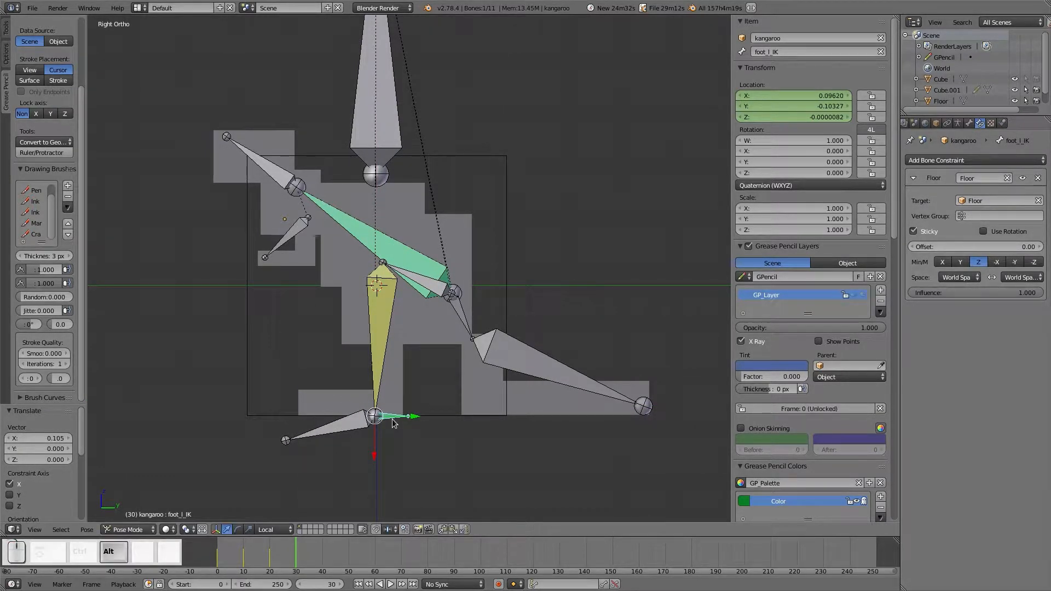
key(alt+g)
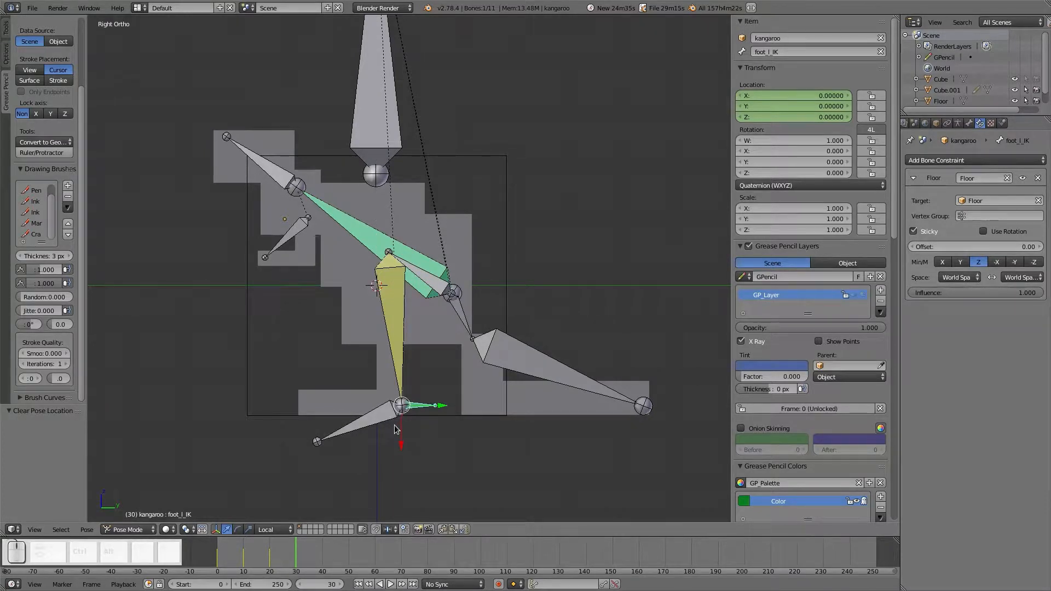
Scrub the timeline to review the foot's motion and return to frame 0.
drag(264, 552, 211, 565)
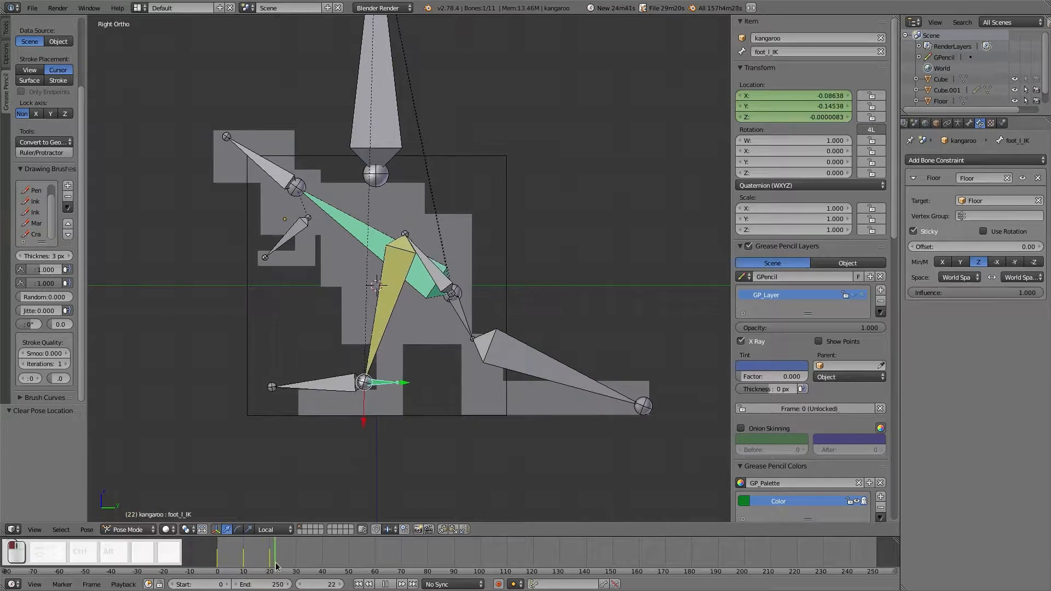
drag(258, 564, 290, 569)
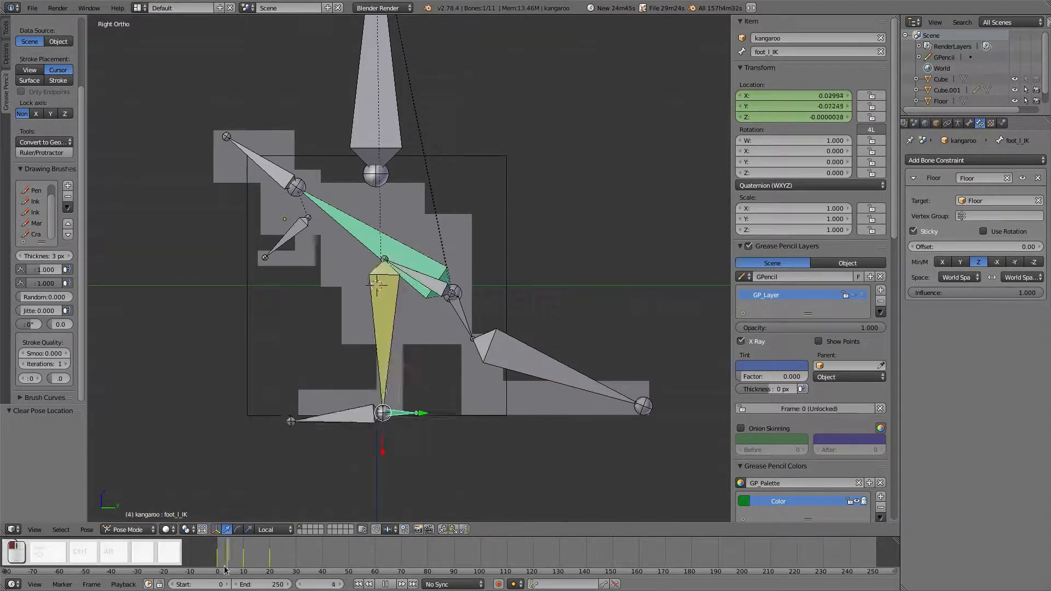
key(Escape)
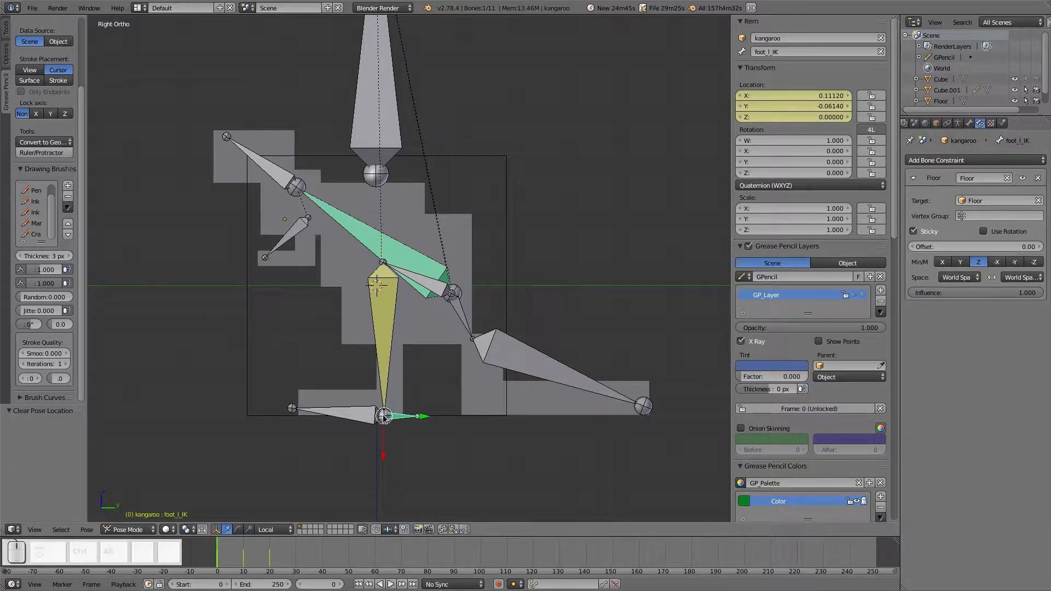
At frame 30, clear foot_l_IK's pose location, move it about -0.068 in Y and -0.038 in Z, and keyframe its location.
click(293, 550)
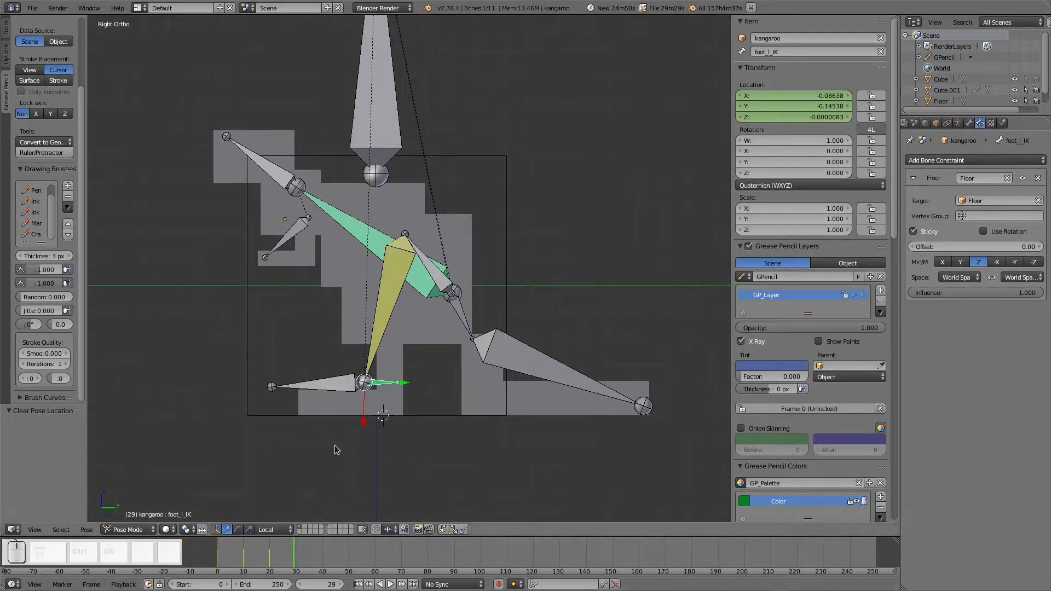
key(alt+r)
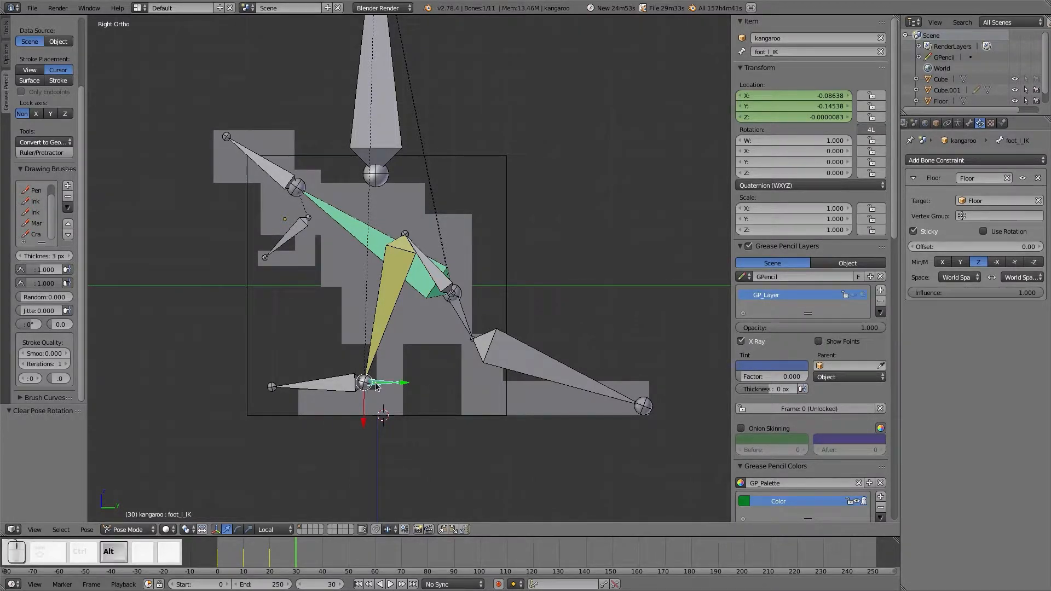
key(alt+g)
scroll(407, 433, up, 1)
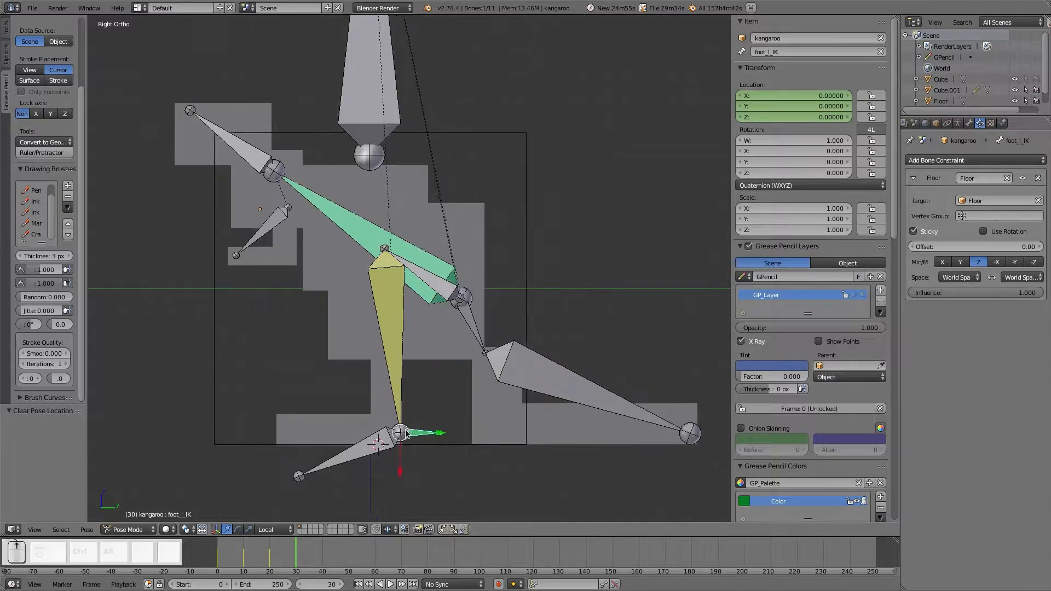
key(g)
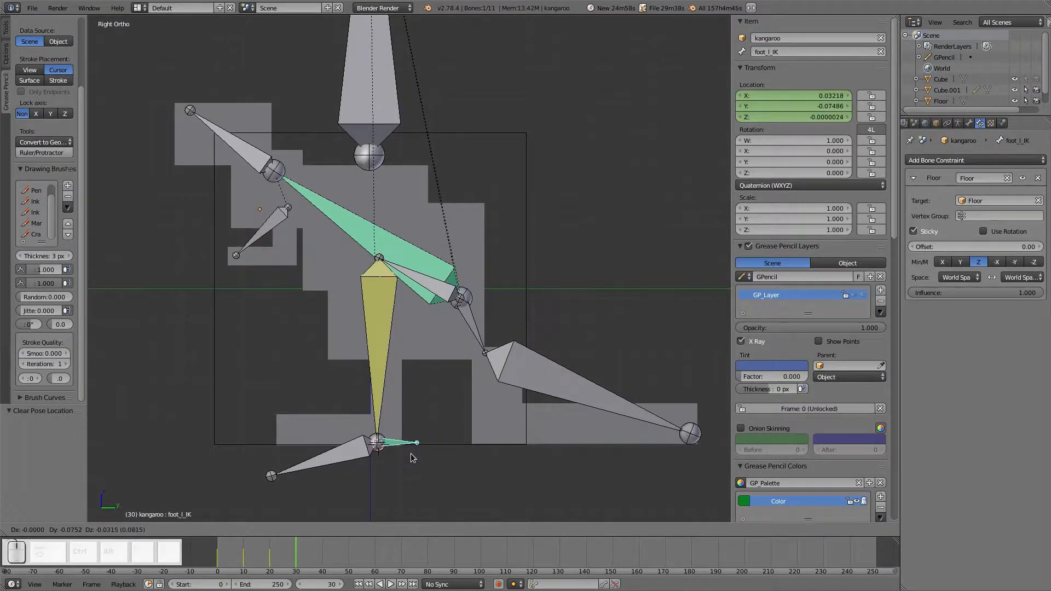
click(414, 458)
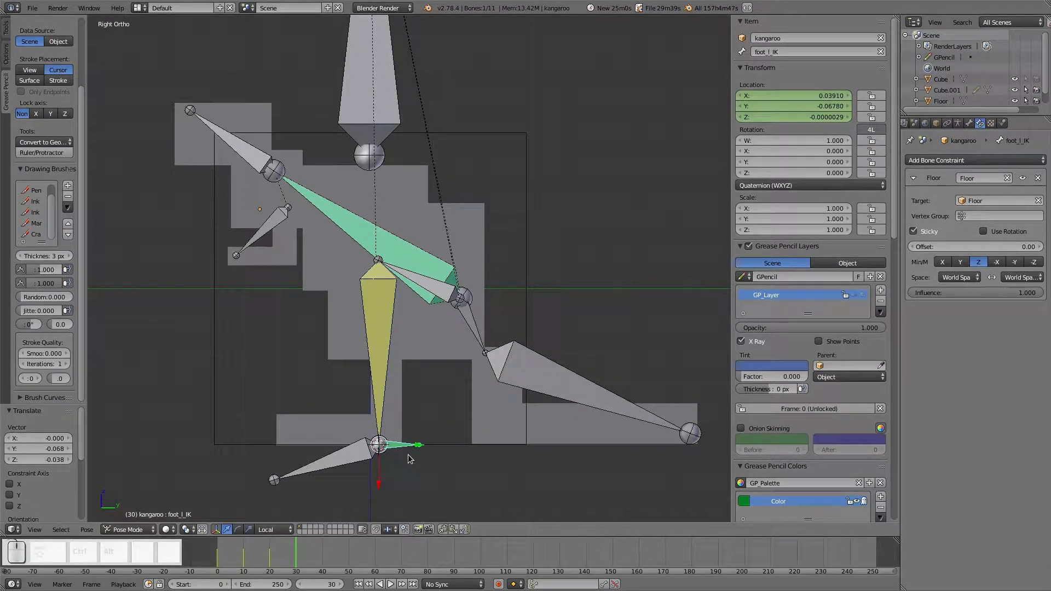
key(i)
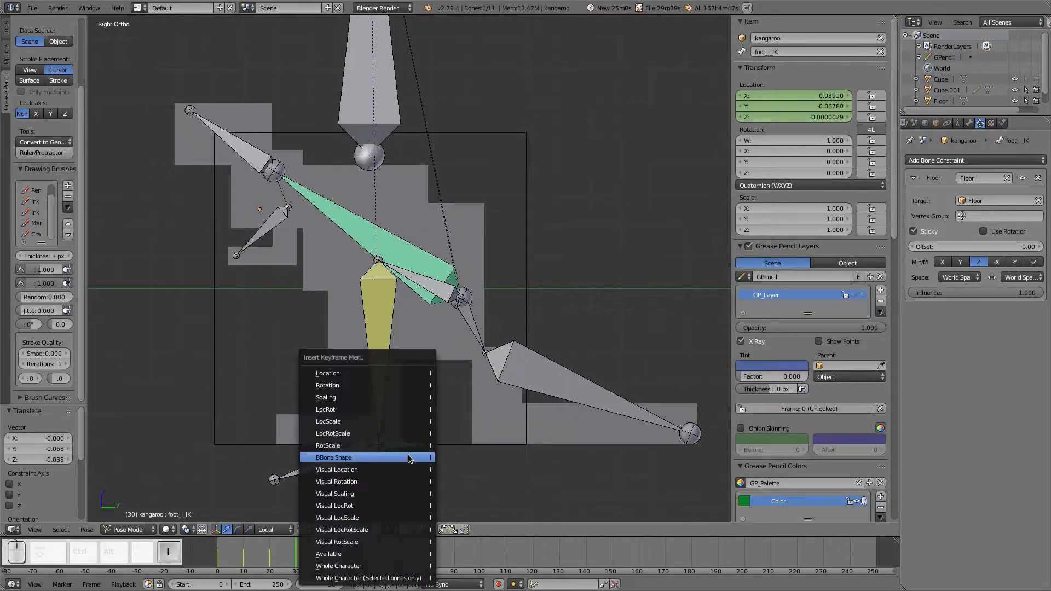
click(392, 372)
Clear the pose rotation of foot_l.001 at frame 30 and keyframe its rotation.
right_click(352, 463)
key(alt+r)
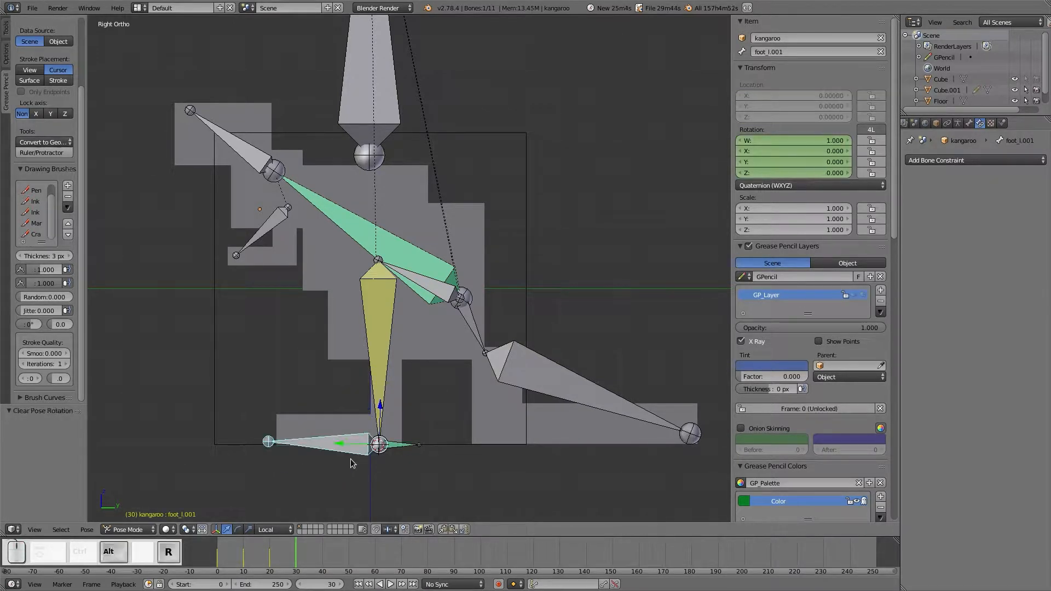
key(i)
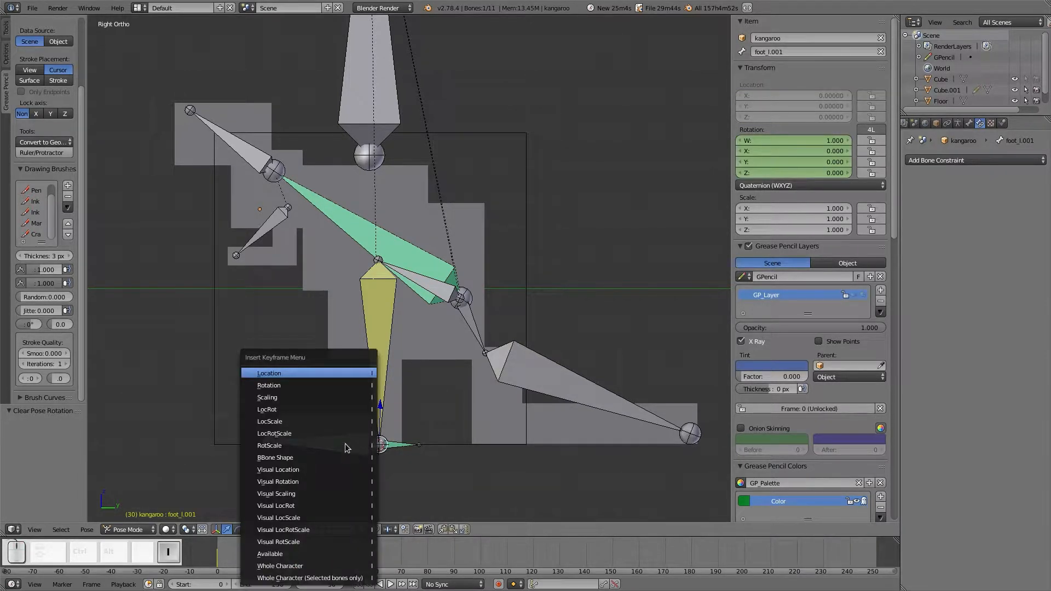
click(323, 385)
Scrub through the foot motion, set the animation's end frame to 30, and play it back.
drag(216, 552, 295, 556)
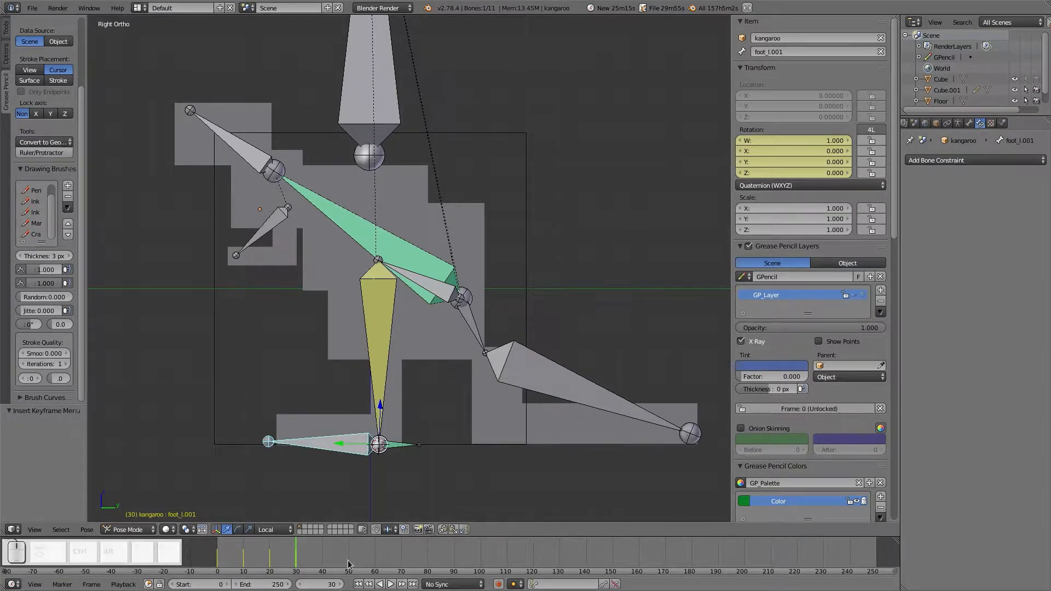
key(e)
key(alt+a)
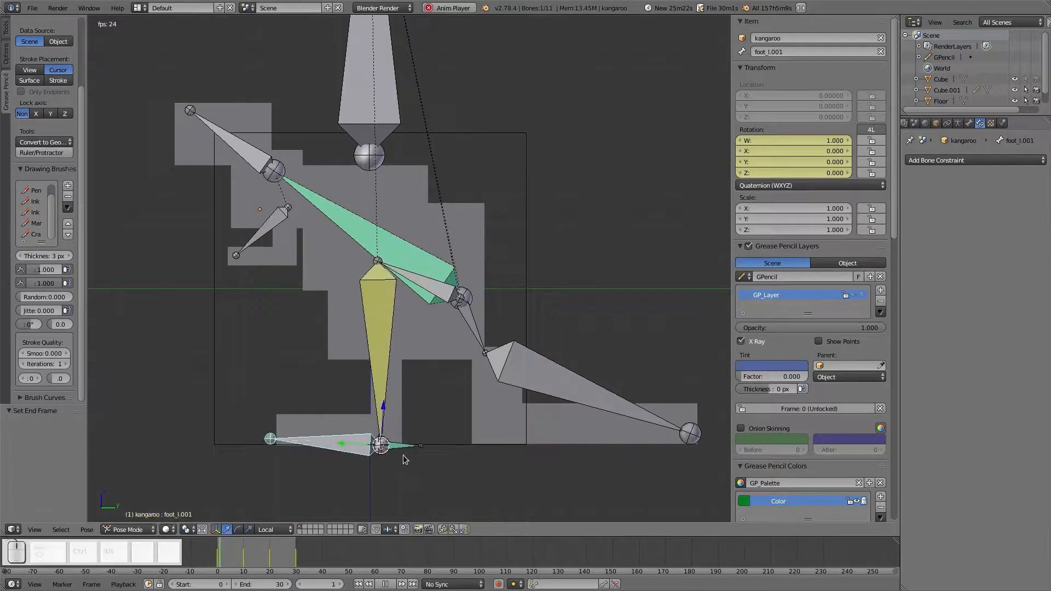
key(Escape)
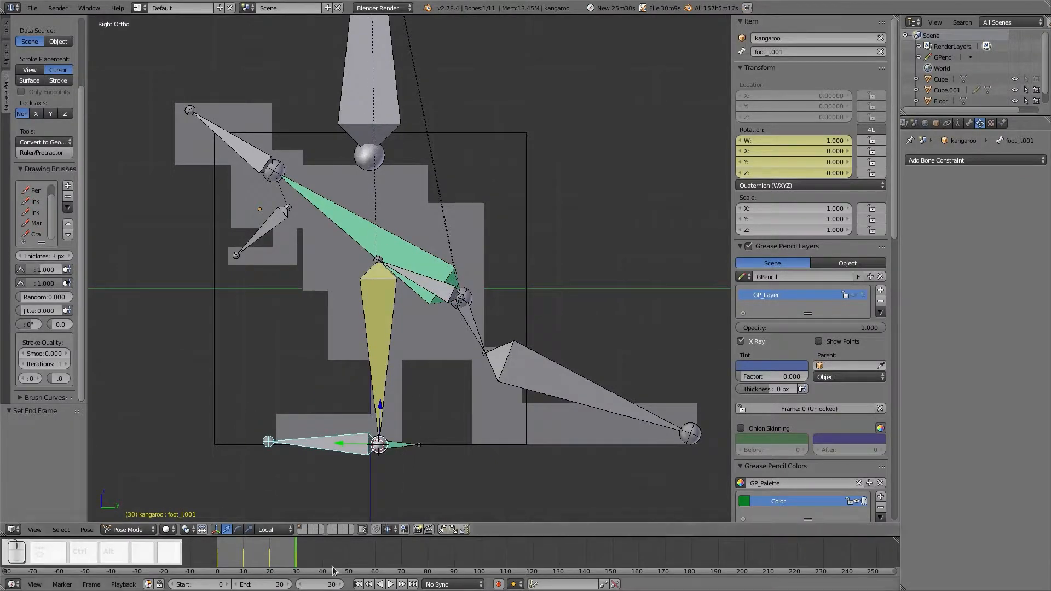
Set the animation's end frame to 40 and play back the foot motion.
click(314, 586)
text(40)
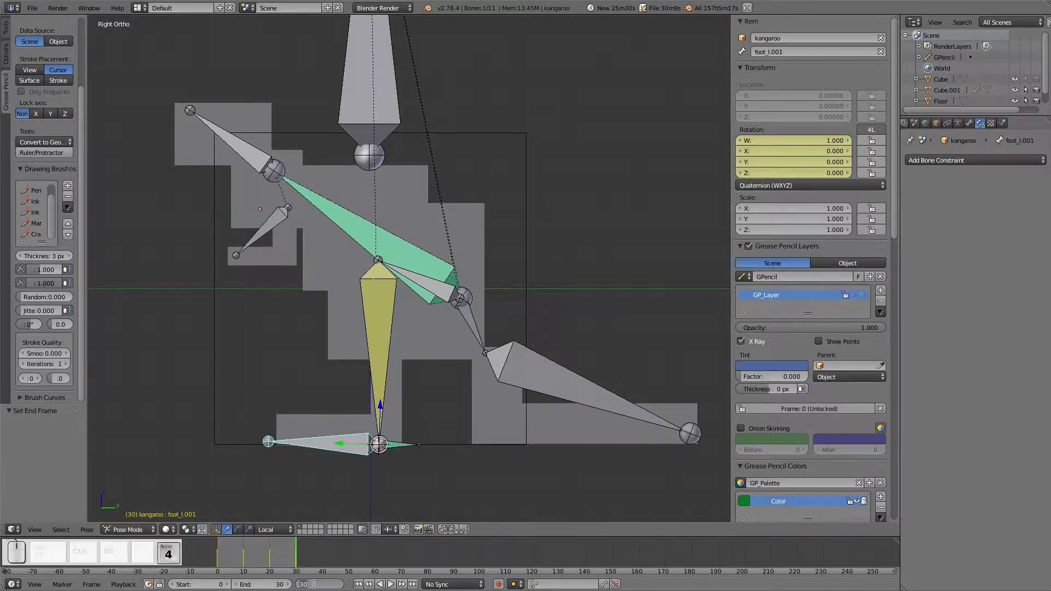
key(Return)
key(e)
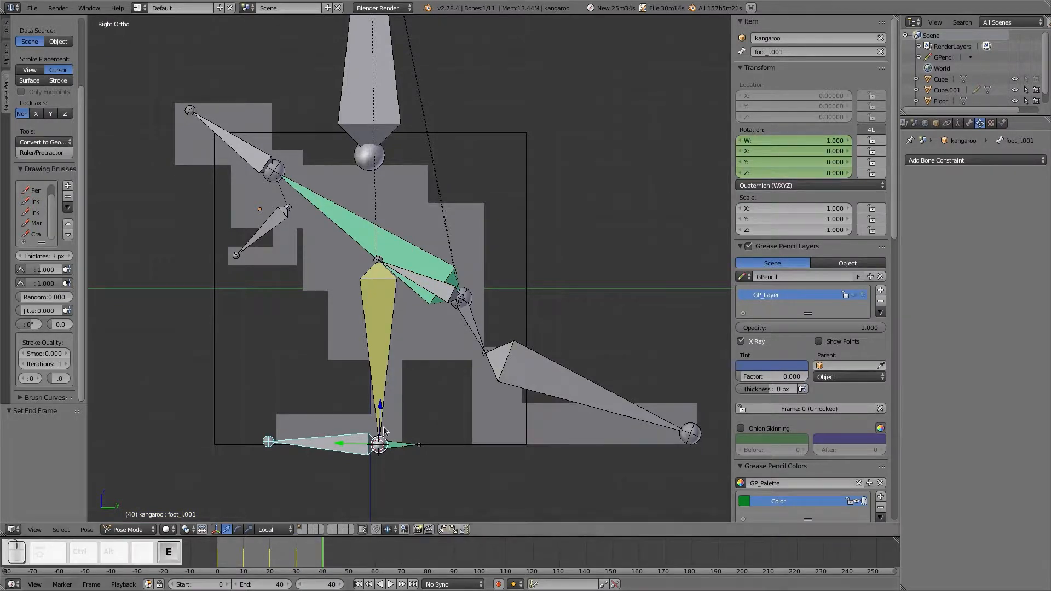
key(alt+a)
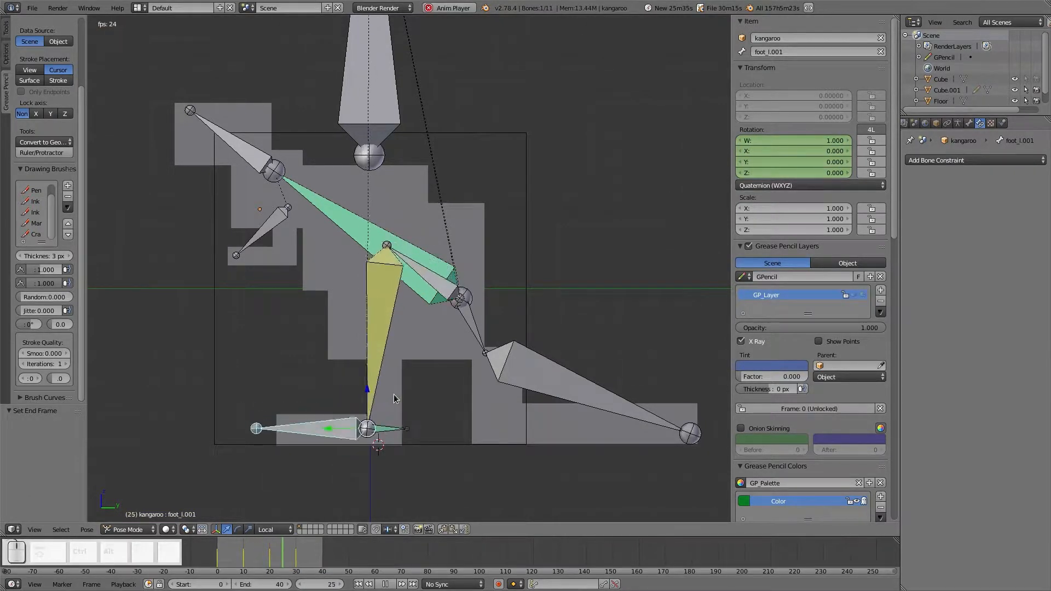
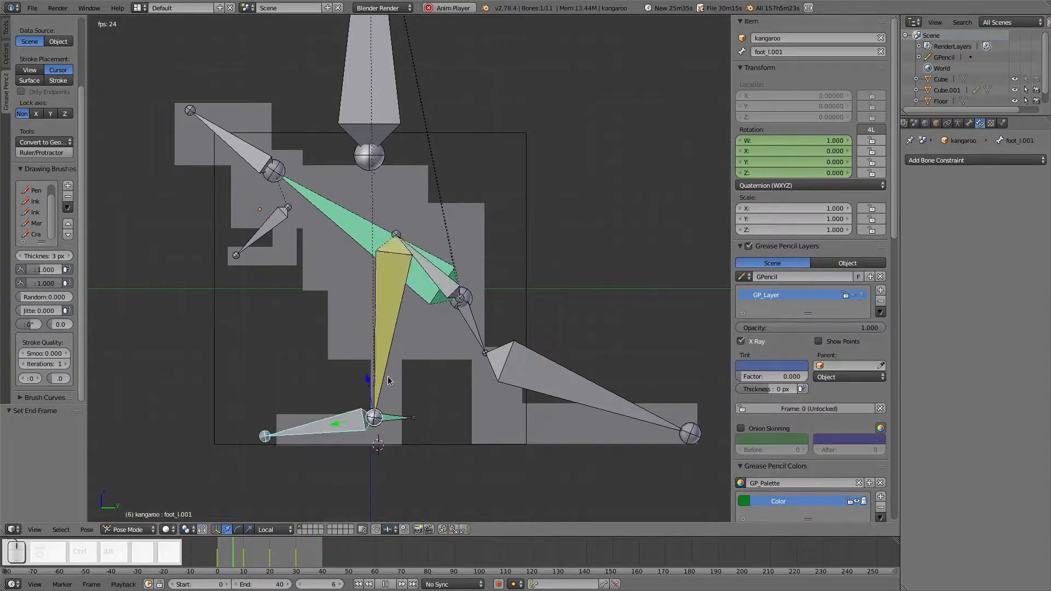
right_click(378, 125)
drag(370, 115, 374, 123)
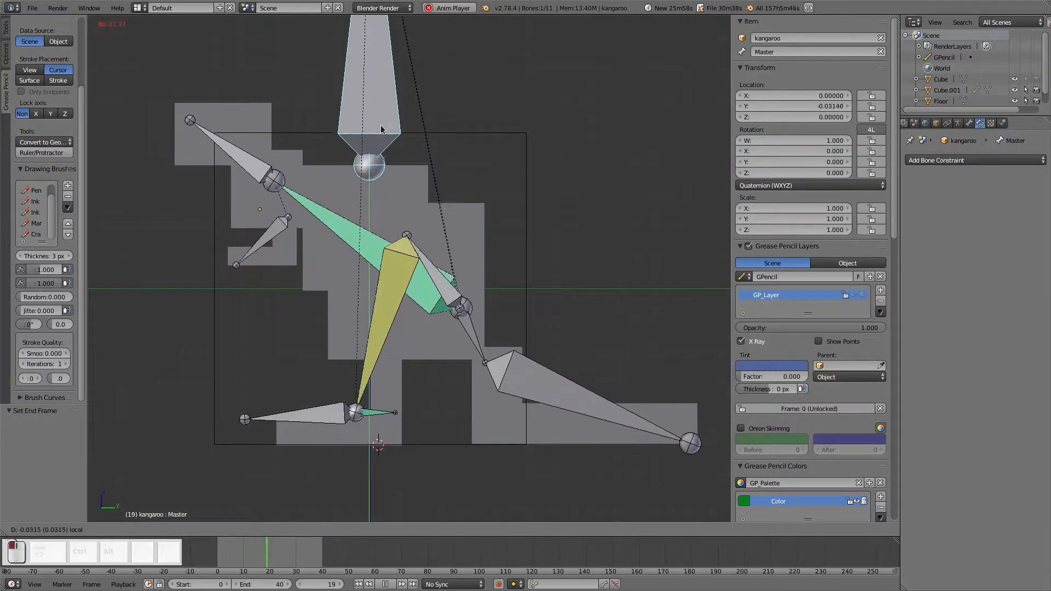
key(Escape)
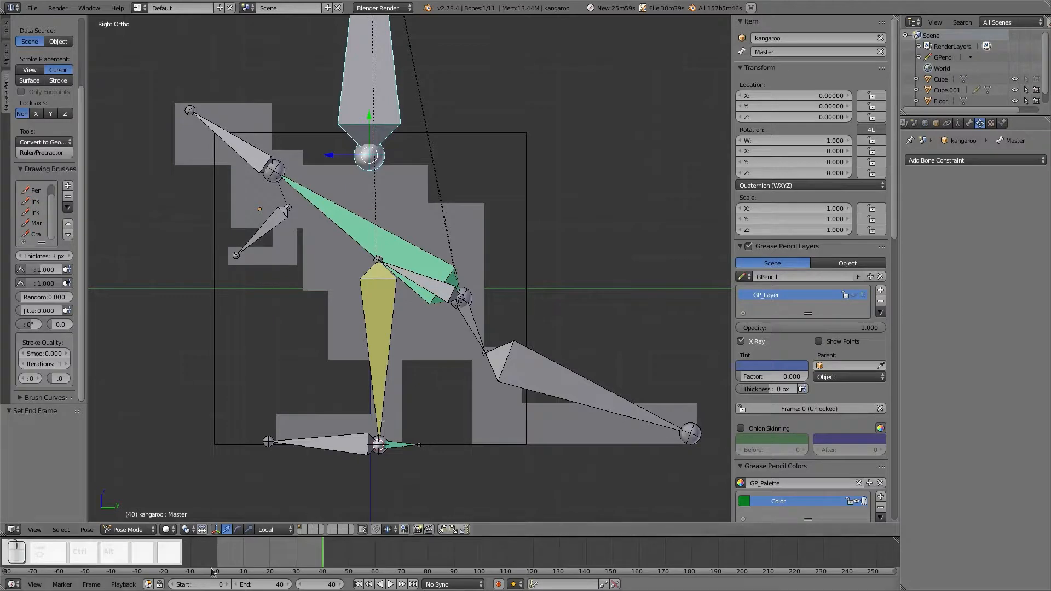
Return to frame 0 and keyframe the Master bone's location.
key(shift+Left)
right_click(398, 447)
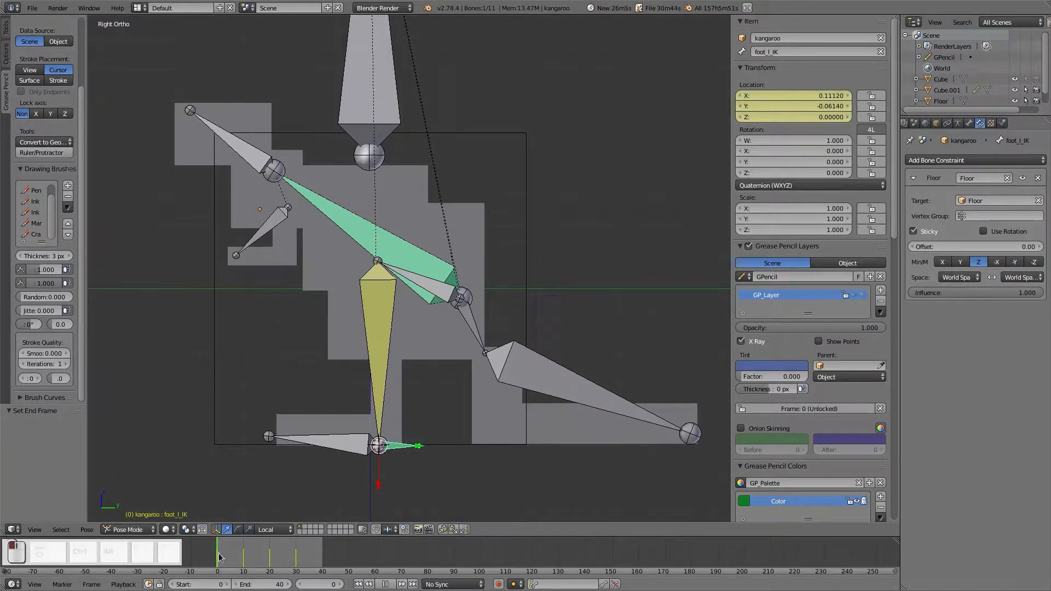
drag(219, 557, 237, 558)
key(Escape)
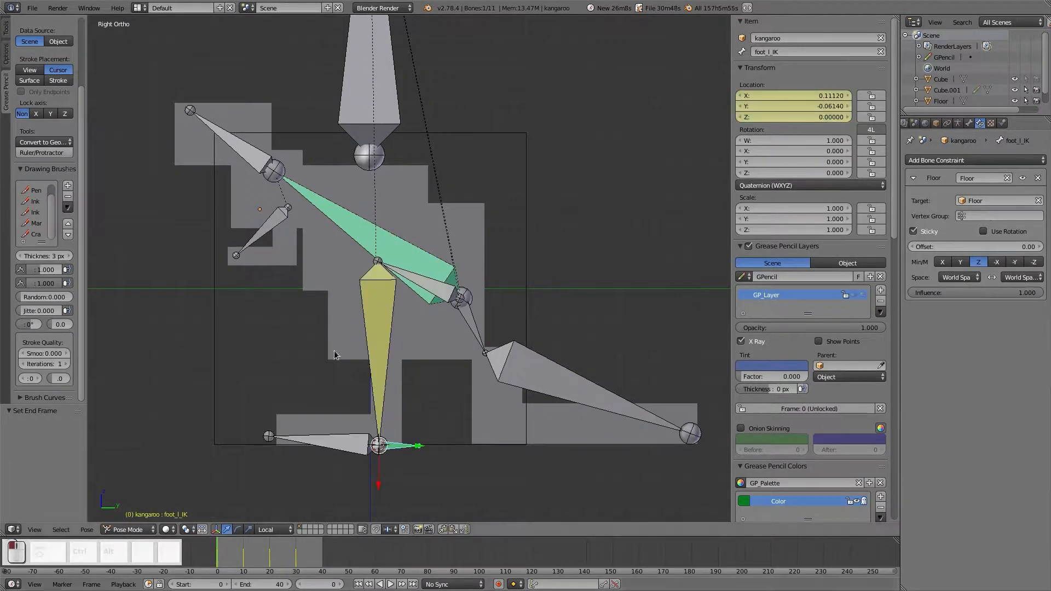
right_click(384, 72)
key(i)
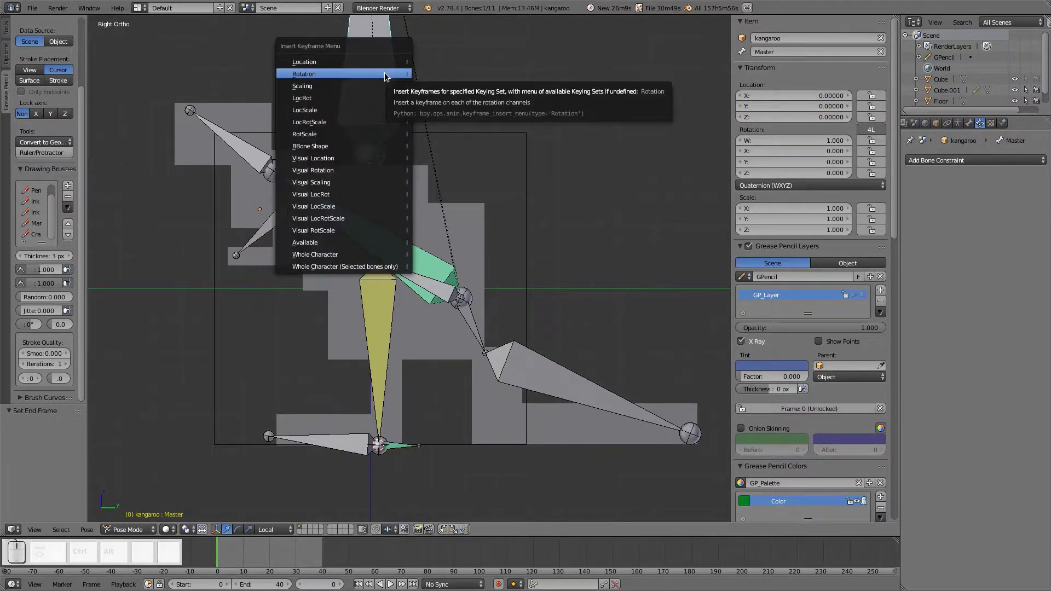
click(382, 63)
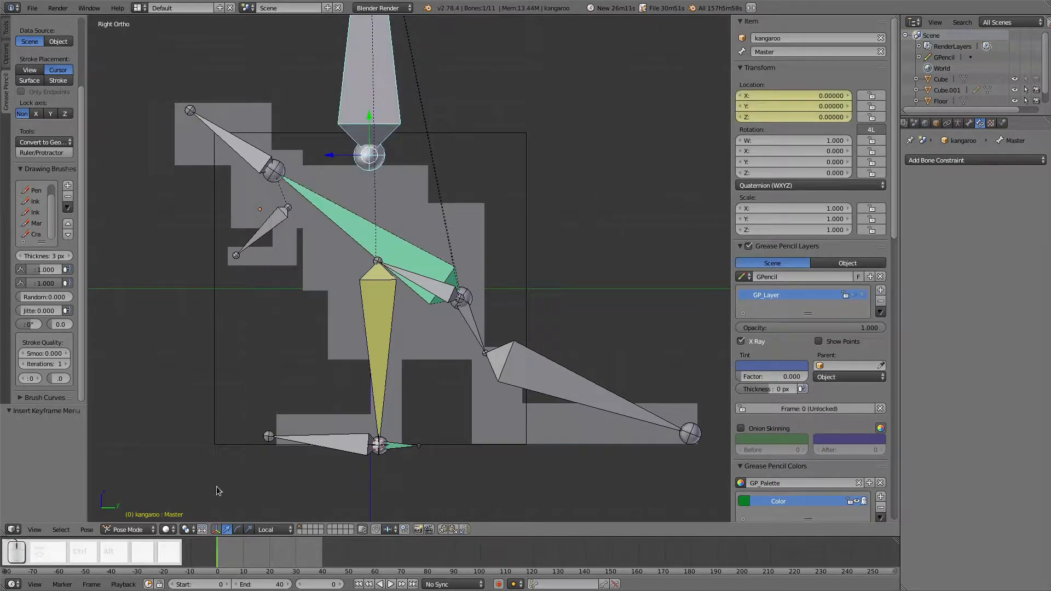
At frame 10, move Master about 0.012 along its local Y axis and foot_l_IK about 0.026 along local X, keyframing both locations.
click(243, 547)
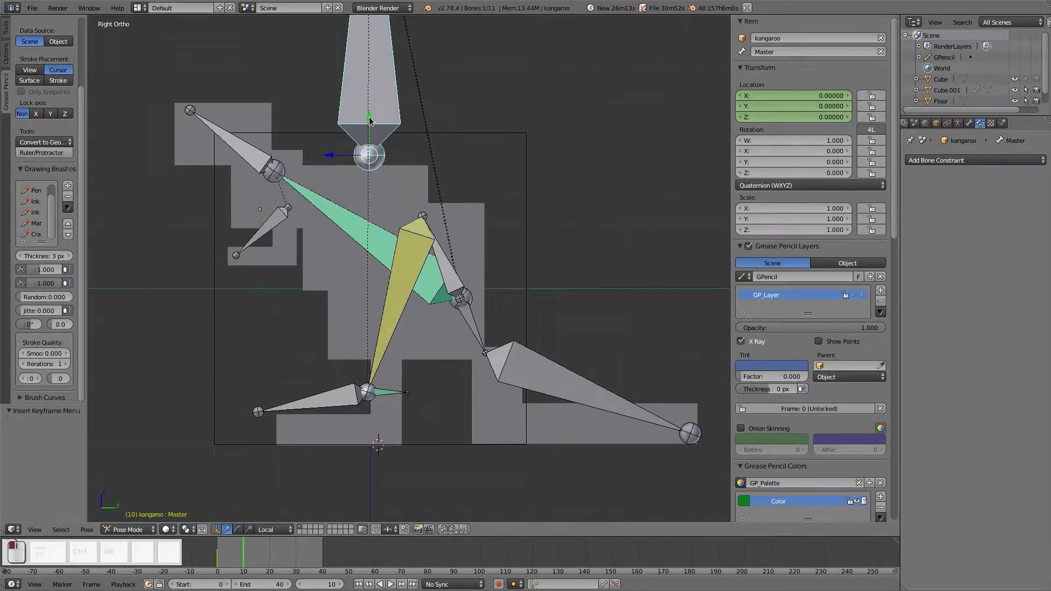
drag(369, 118, 370, 123)
right_click(390, 392)
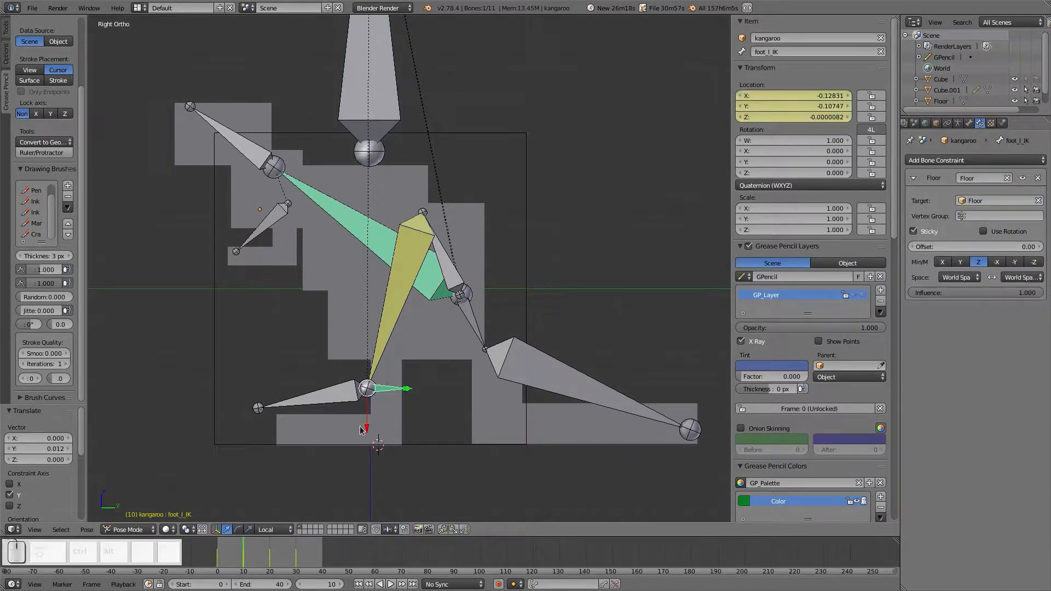
drag(367, 427, 385, 416)
key(i)
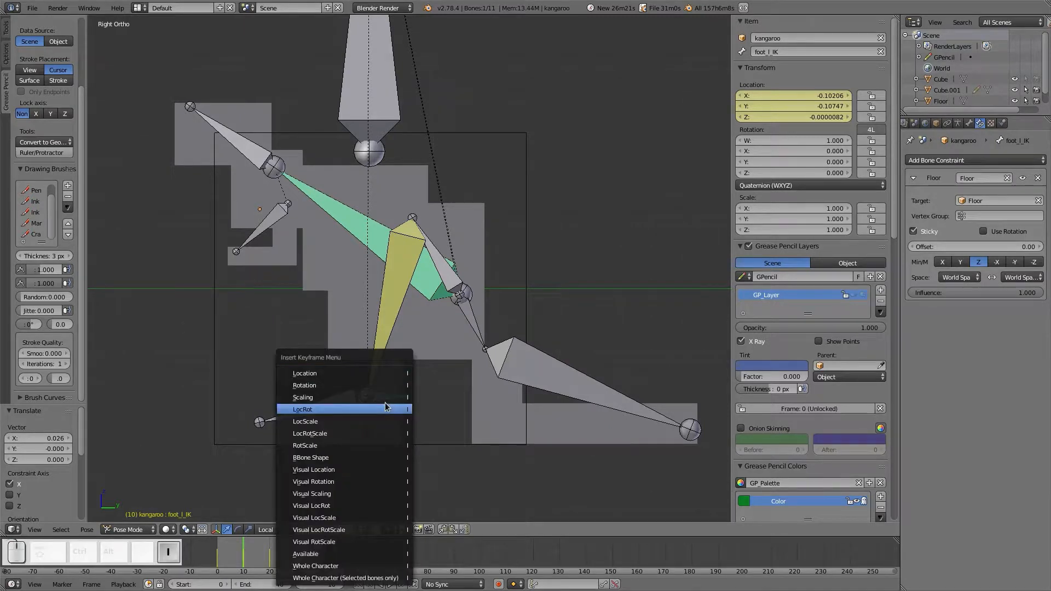
click(383, 373)
right_click(356, 68)
key(i)
click(357, 69)
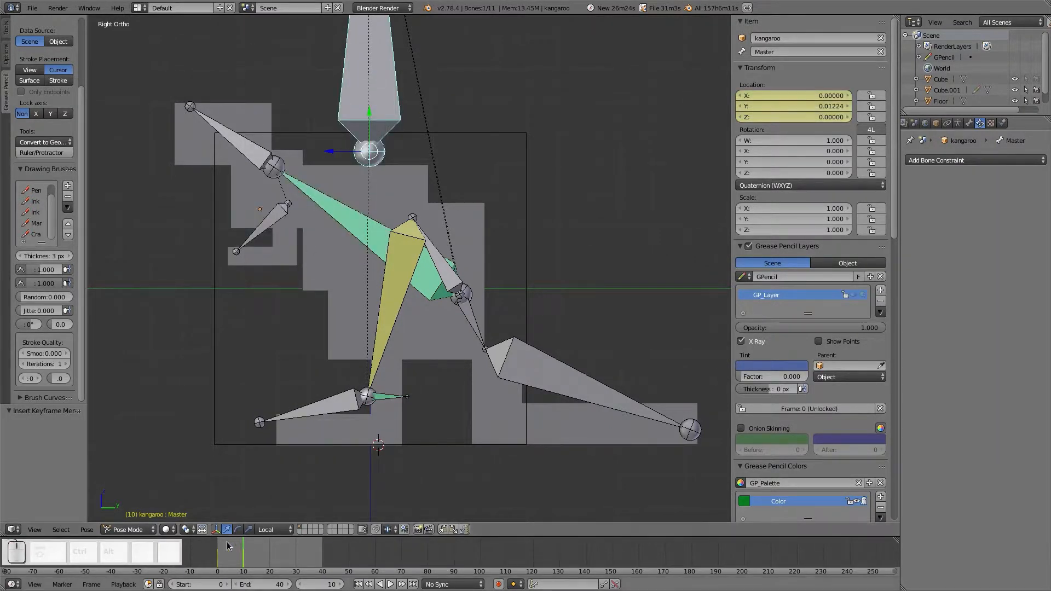
Scrub through the motion and keyframe the Master bone's raised location at frame 20.
drag(214, 558, 293, 558)
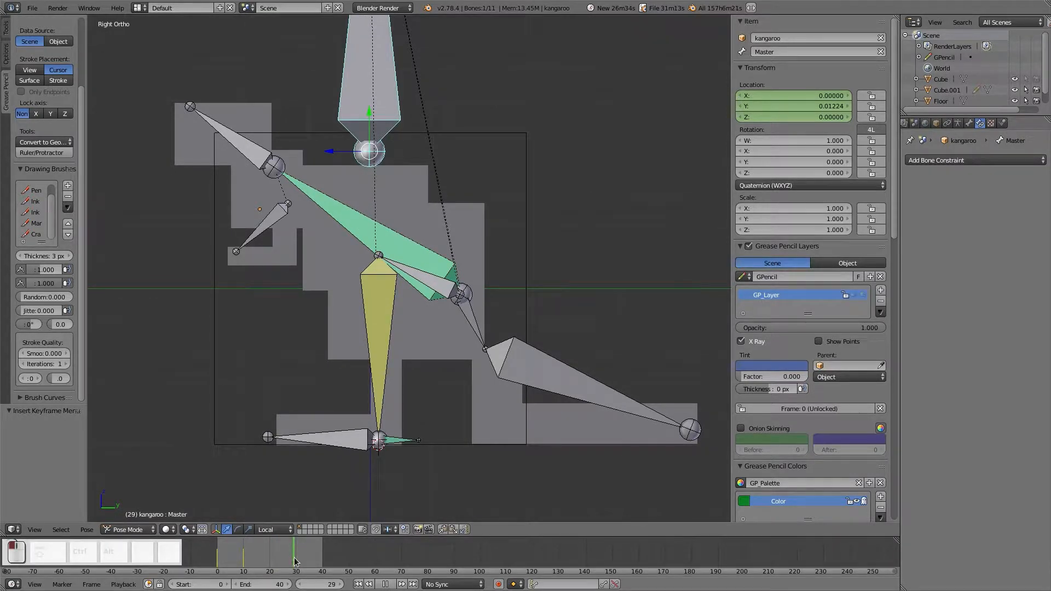
drag(294, 558, 269, 558)
key(i)
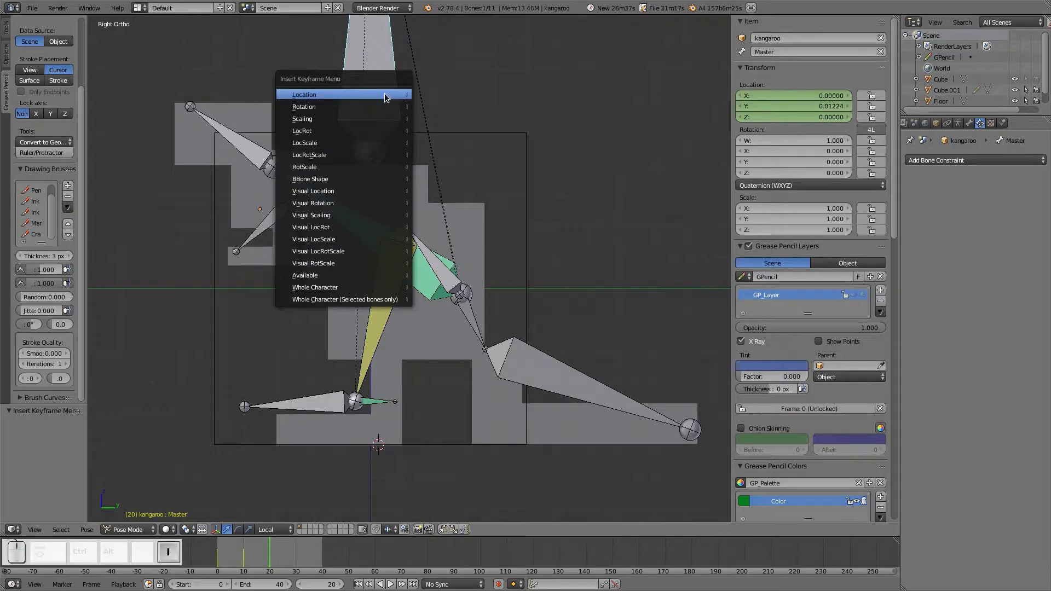
click(384, 93)
At frame 30, clear the Master bone's pose location and keyframe its location.
click(297, 550)
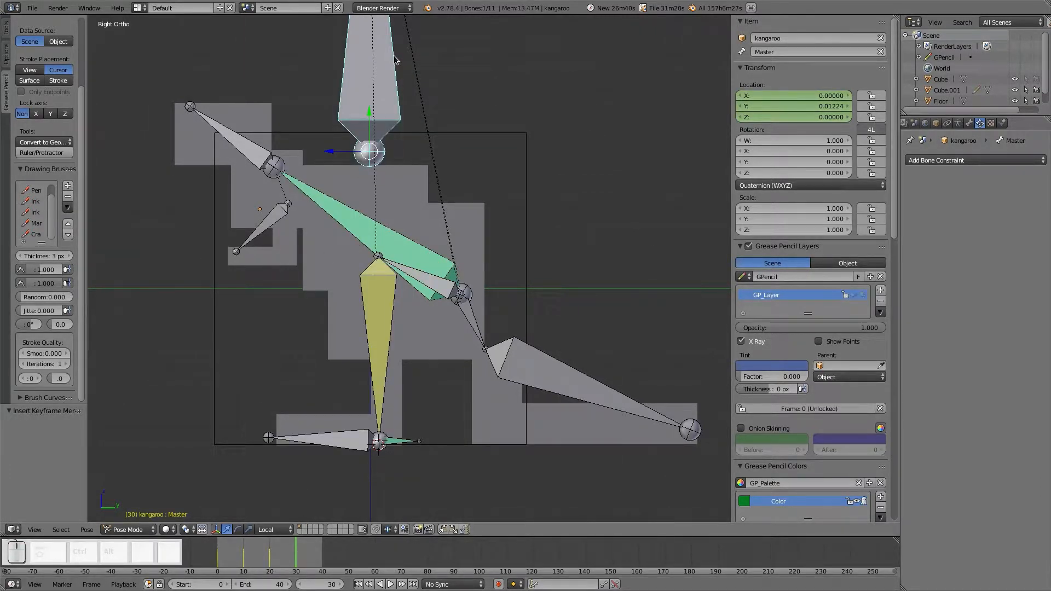
key(alt+g)
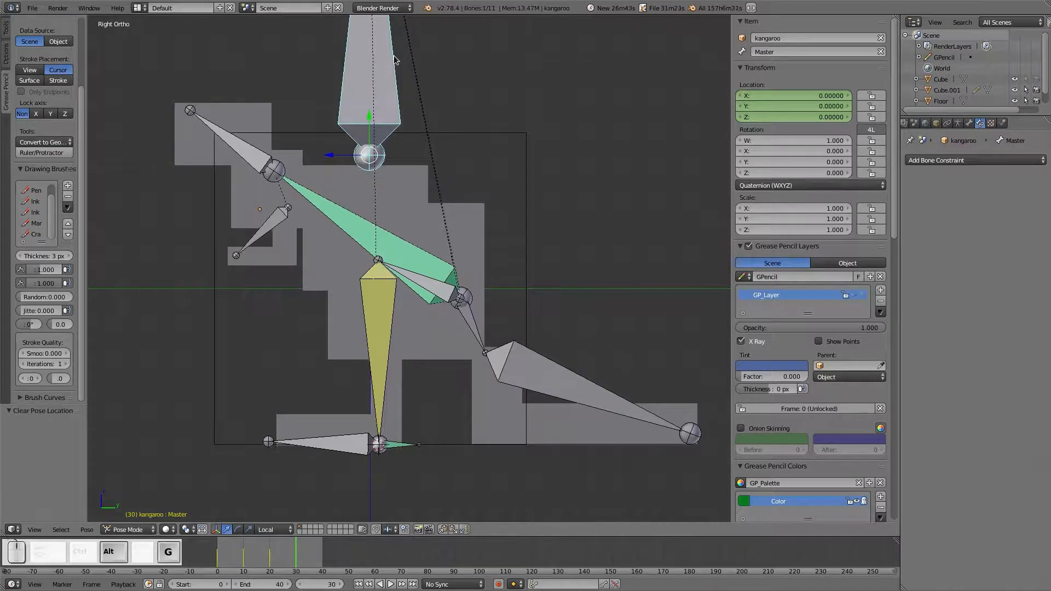
key(i)
click(380, 82)
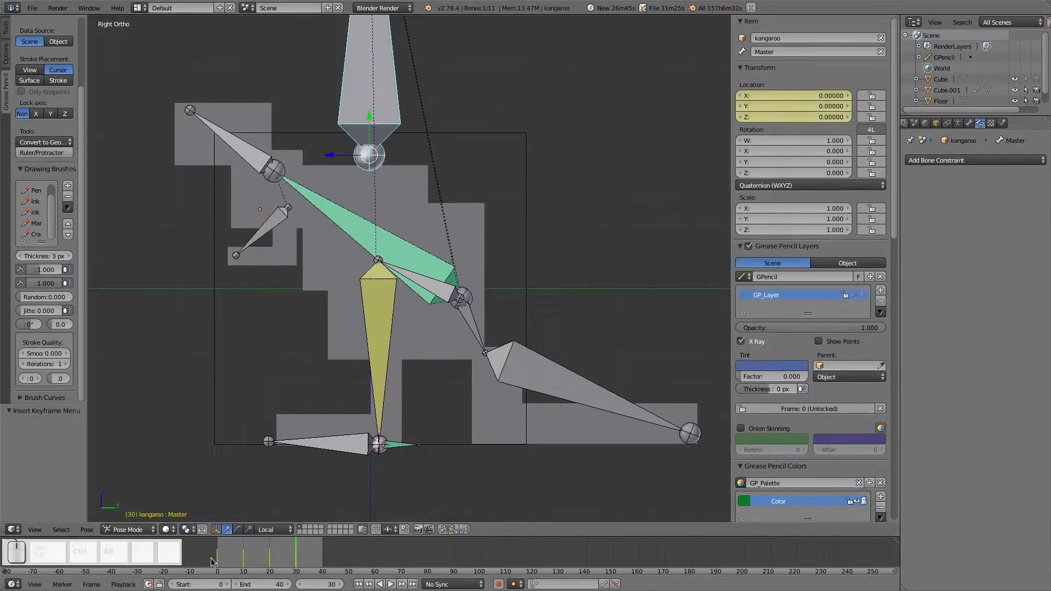
Play back the animation to review the combined body and foot motion, and inspect the rig from several angles.
mouse_move(212, 558)
mouse_down()
mouse_move(303, 547)
mouse_move(224, 551)
mouse_up()
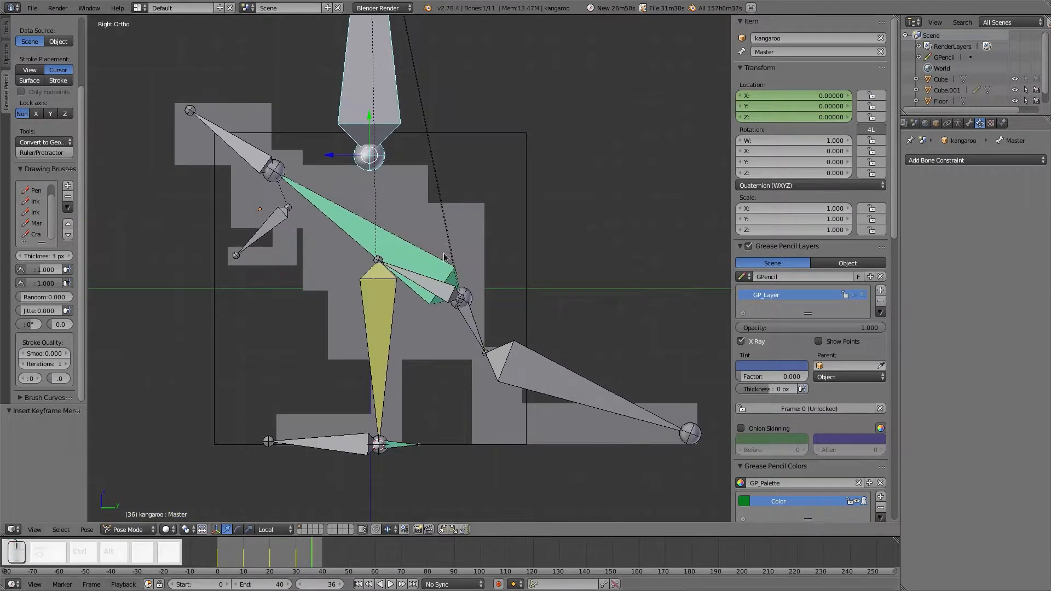
key(alt+a)
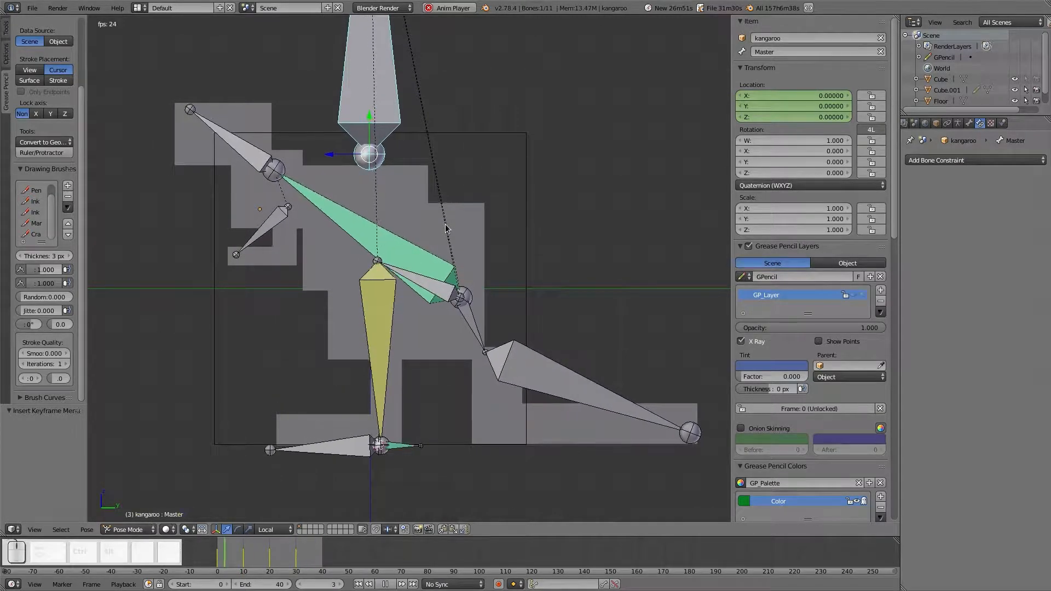
key(Escape)
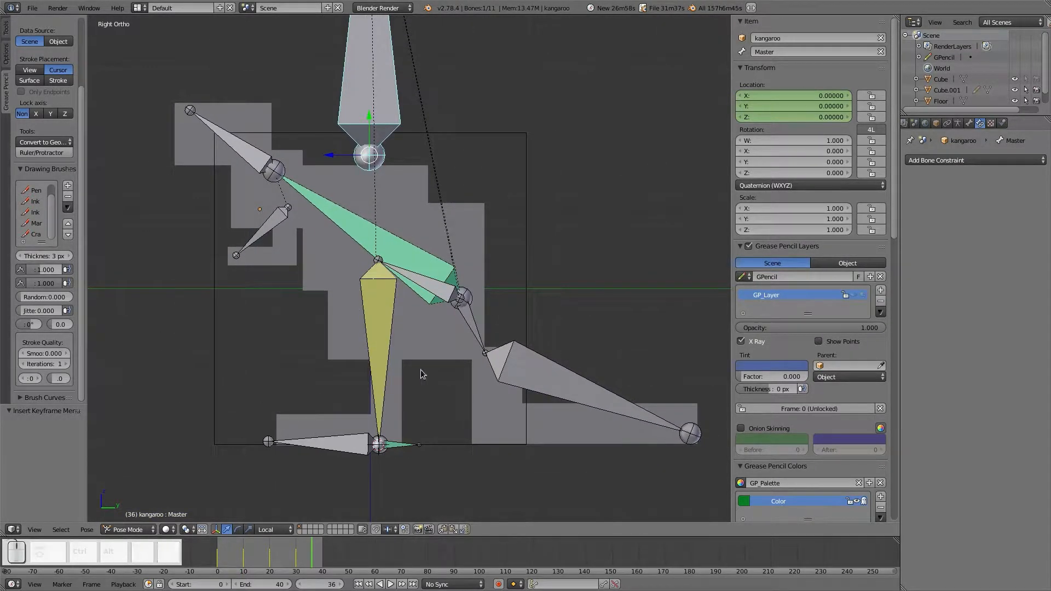
middle_drag(443, 353, 516, 369)
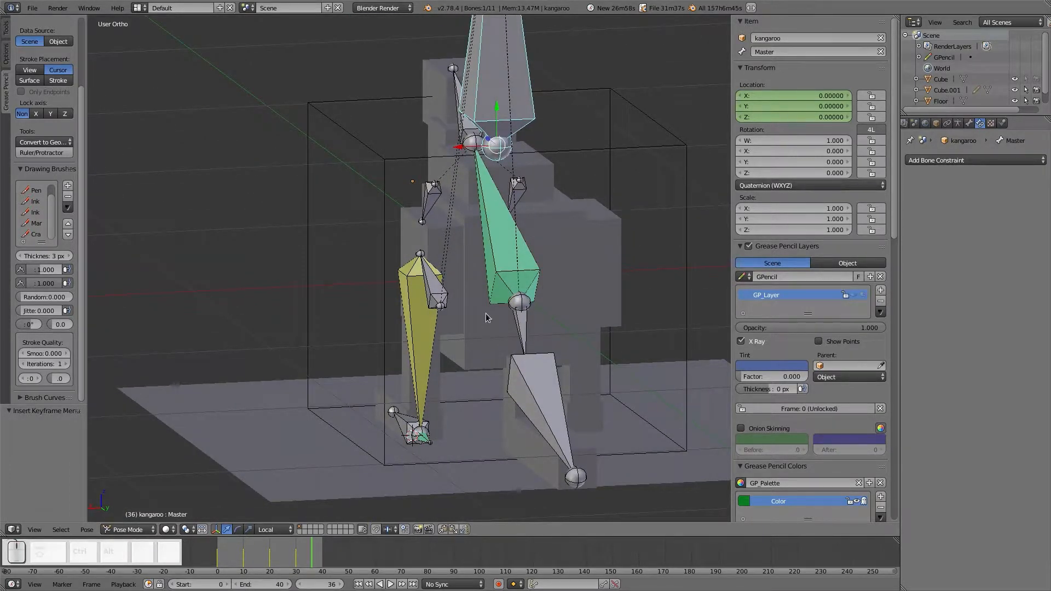
middle_drag(443, 335, 341, 348)
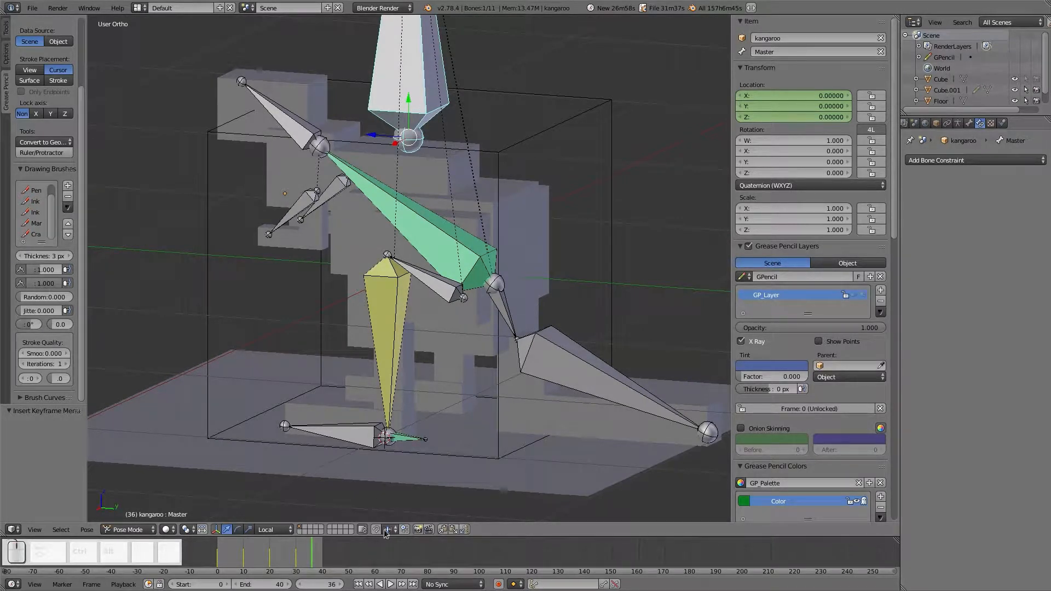
Keyframe the Master bone's location at frame 50.
drag(307, 567, 324, 559)
click(351, 558)
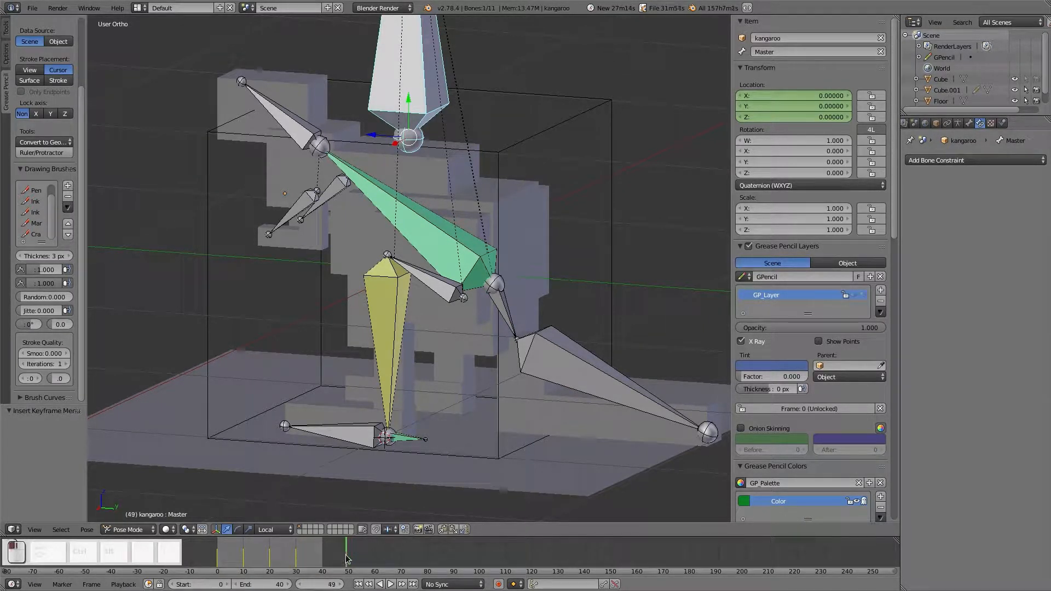
click(349, 558)
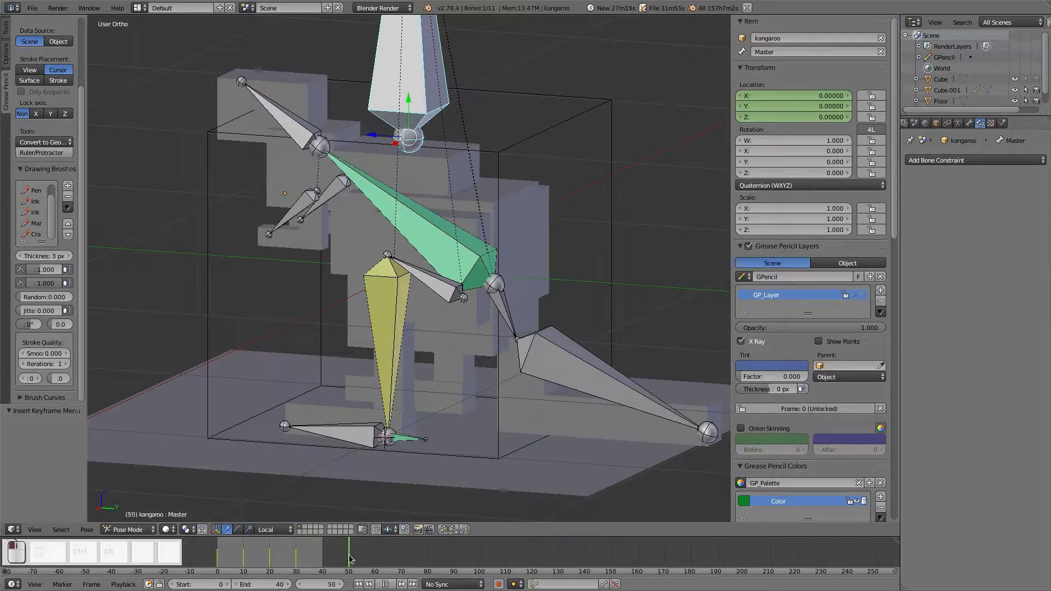
key(i)
click(405, 88)
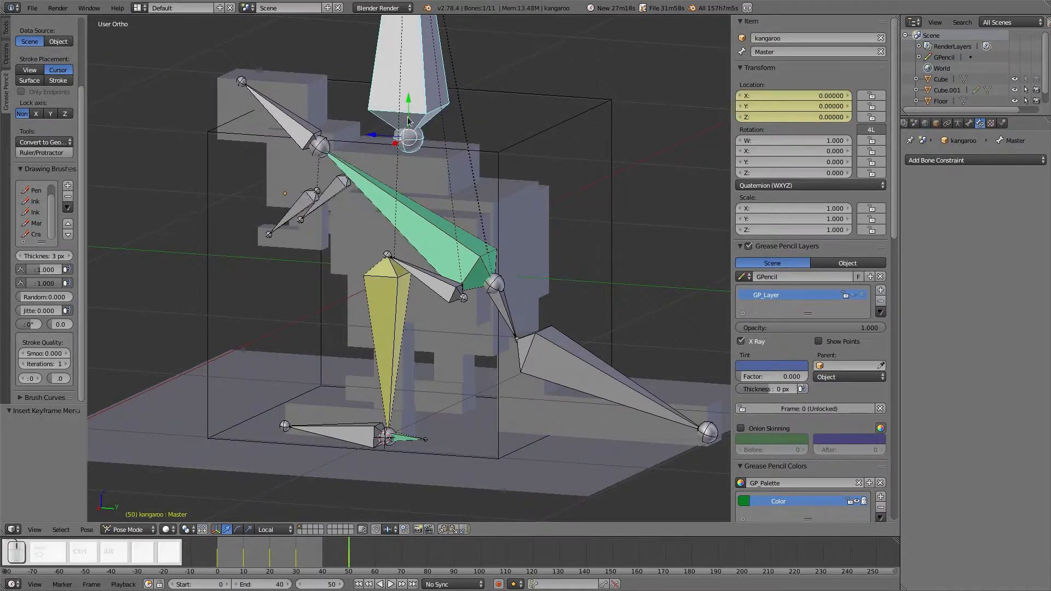
Set the animation's frame range to start at frame 50 and end at frame 100.
middle_drag(386, 216, 396, 306)
click(194, 583)
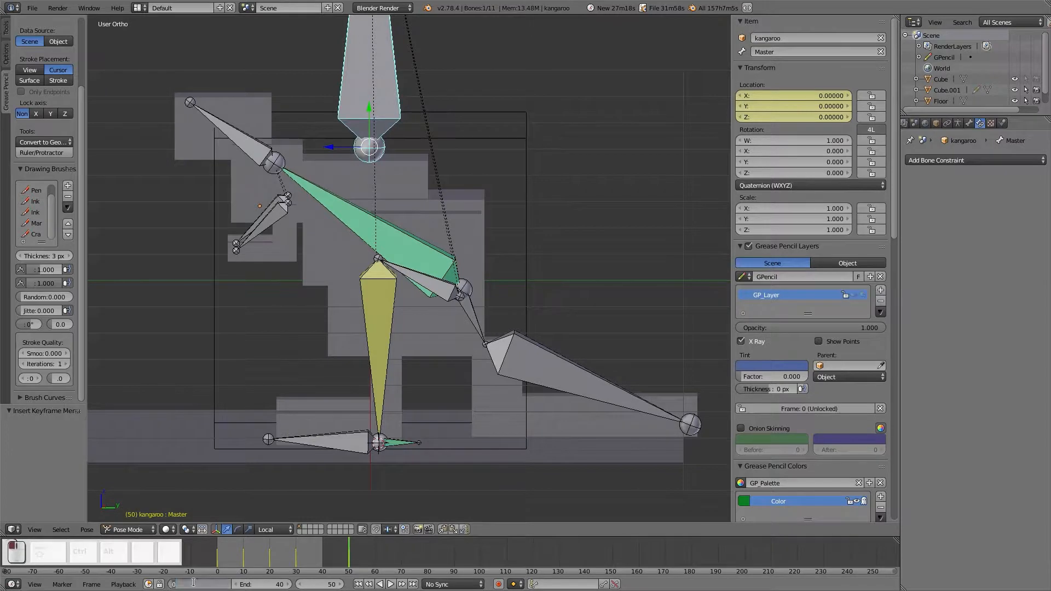
key(BackSpace)
key(BackSpace)
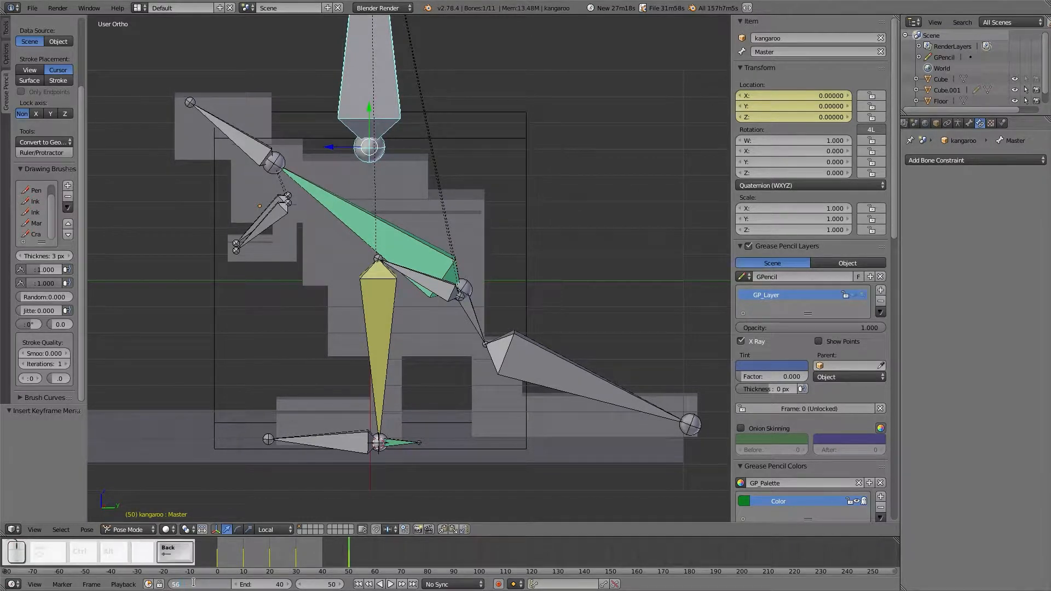
click(254, 584)
text(100)
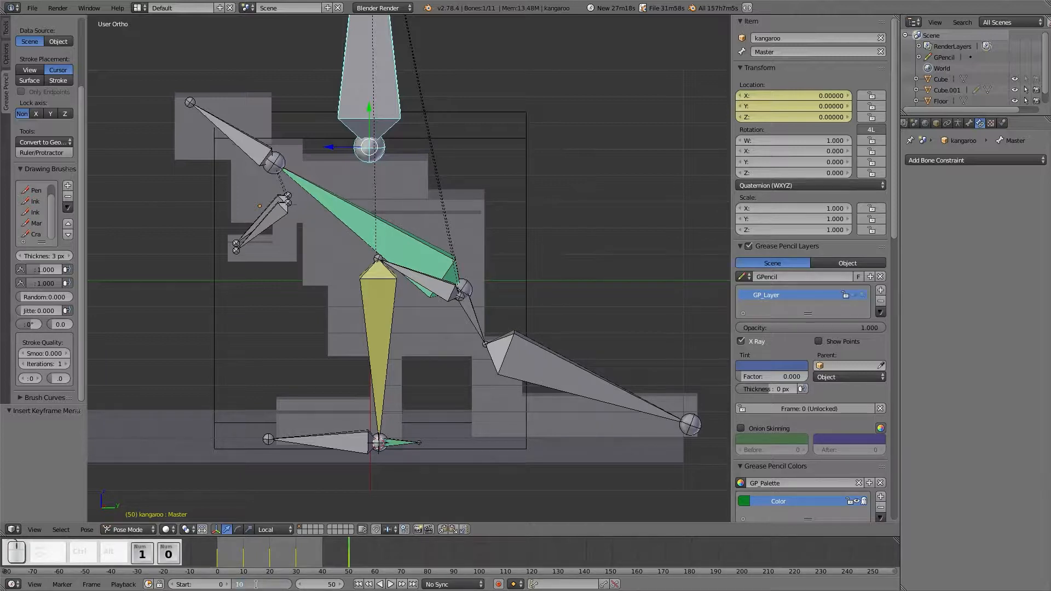
key(Return)
click(207, 584)
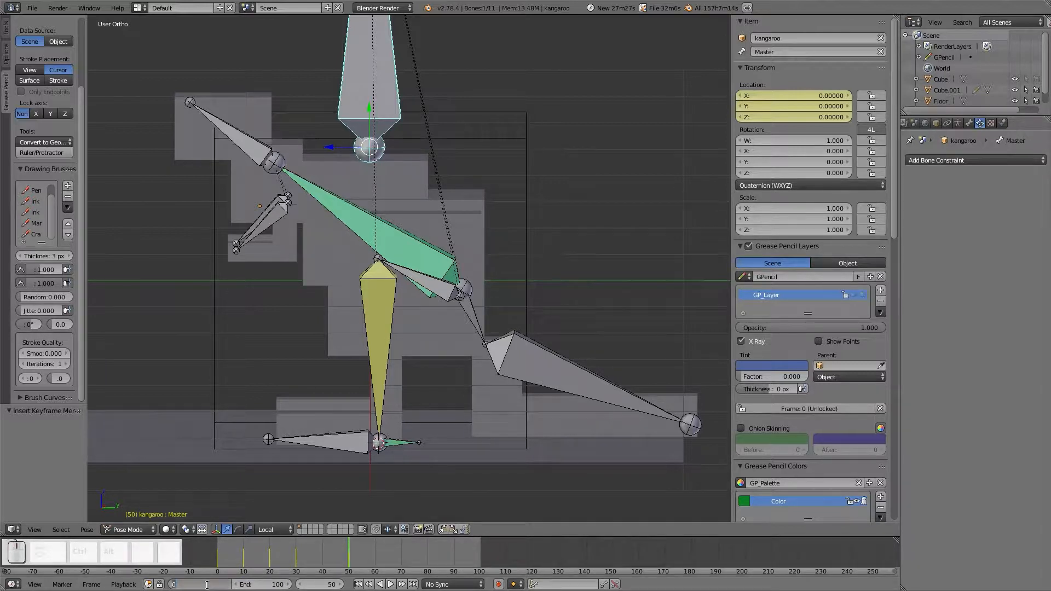
text(50)
key(Return)
Play the animation briefly from frame 50 and view the kangaroo rig from the right side.
key(alt+a)
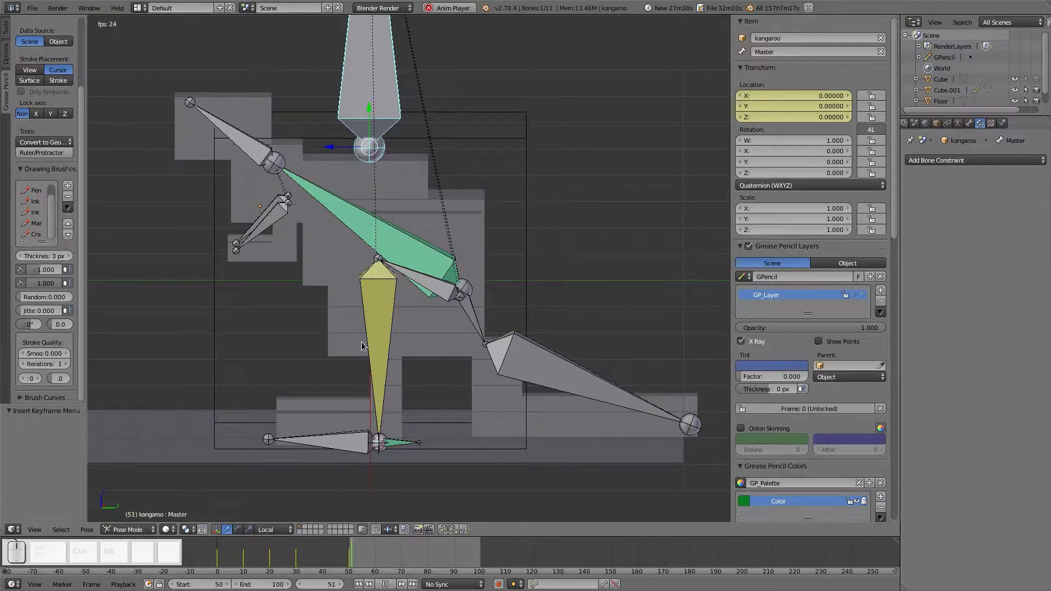
key(Escape)
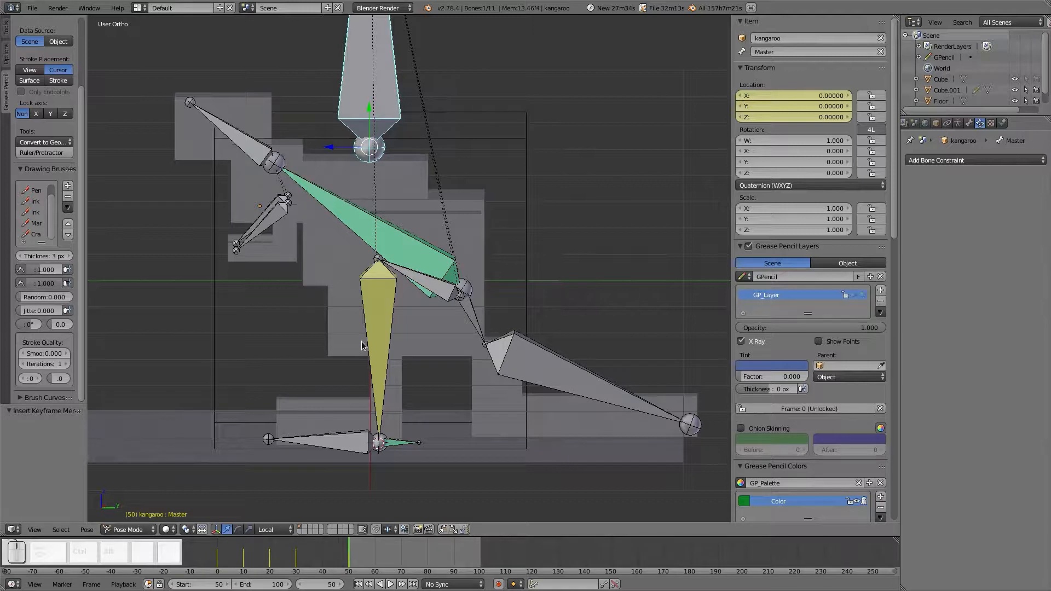
key(KP_3)
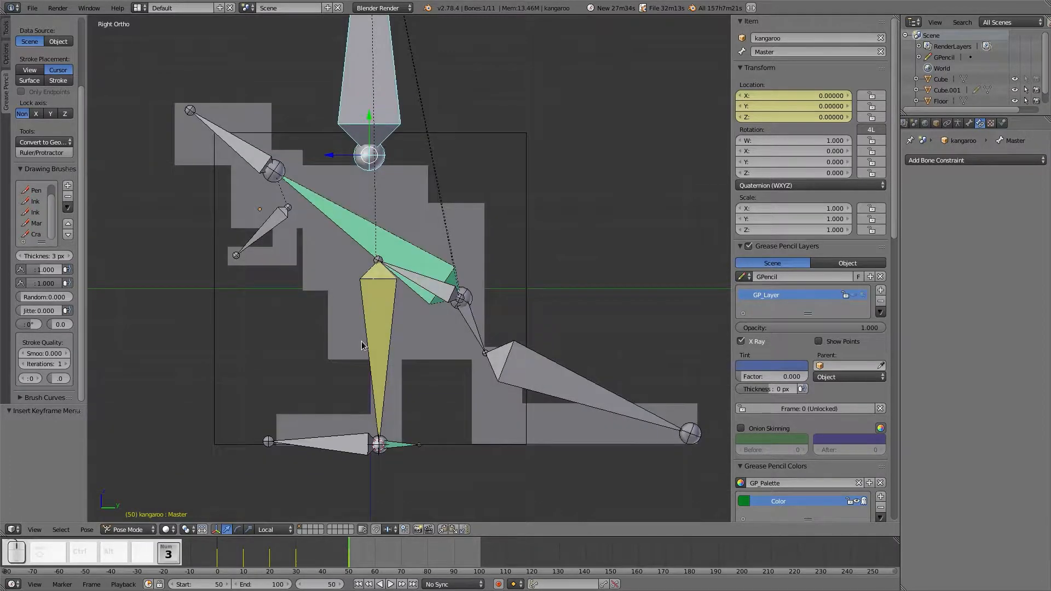
Try raising the Master bone to test how the feet follow.
right_click(393, 447)
right_click(383, 114)
key(g)
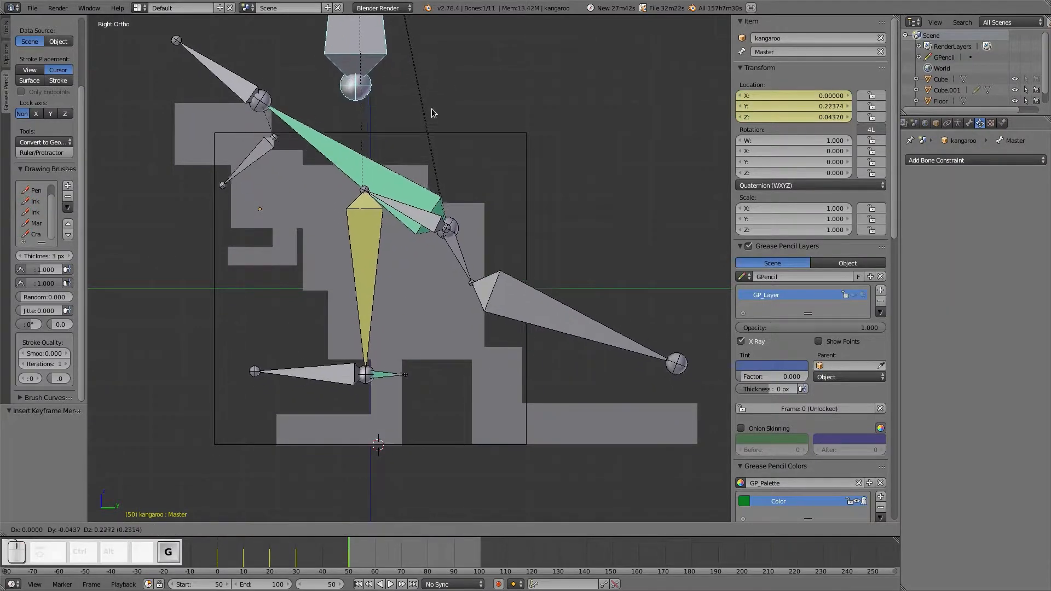
right_click(444, 170)
Shift the foot_l_IK bone along its local X axis to about 0.55 and test it by raising the Master bone.
right_click(398, 448)
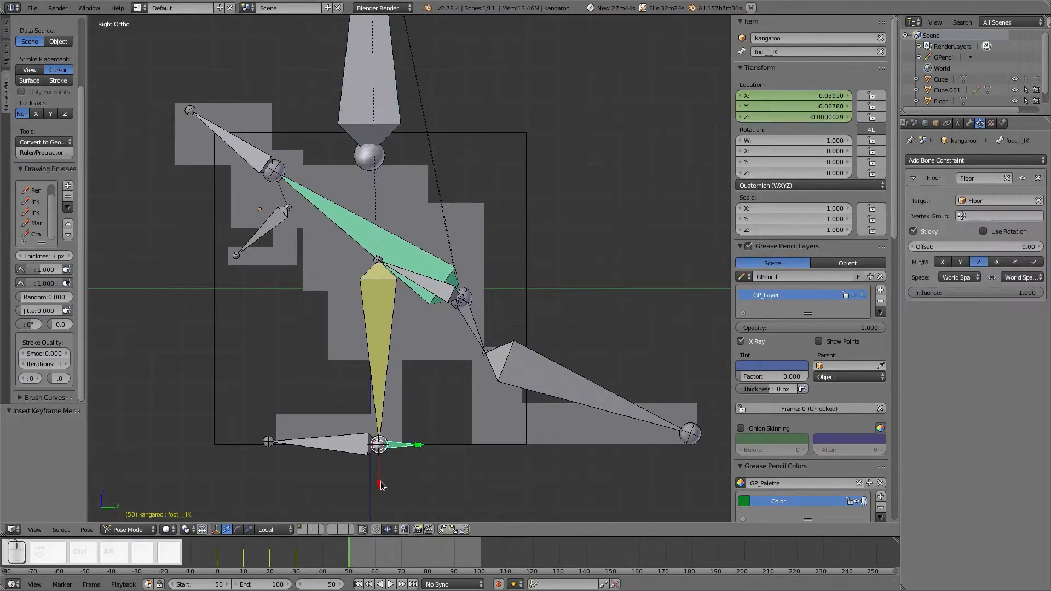
drag(381, 483, 372, 56)
drag(364, 143, 365, 129)
right_click(368, 103)
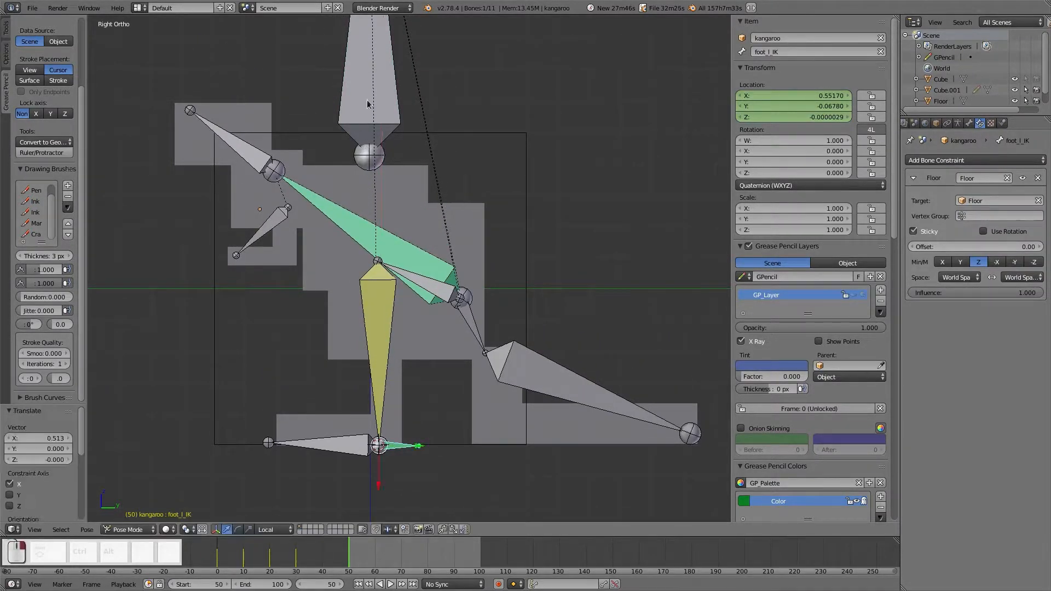
key(g)
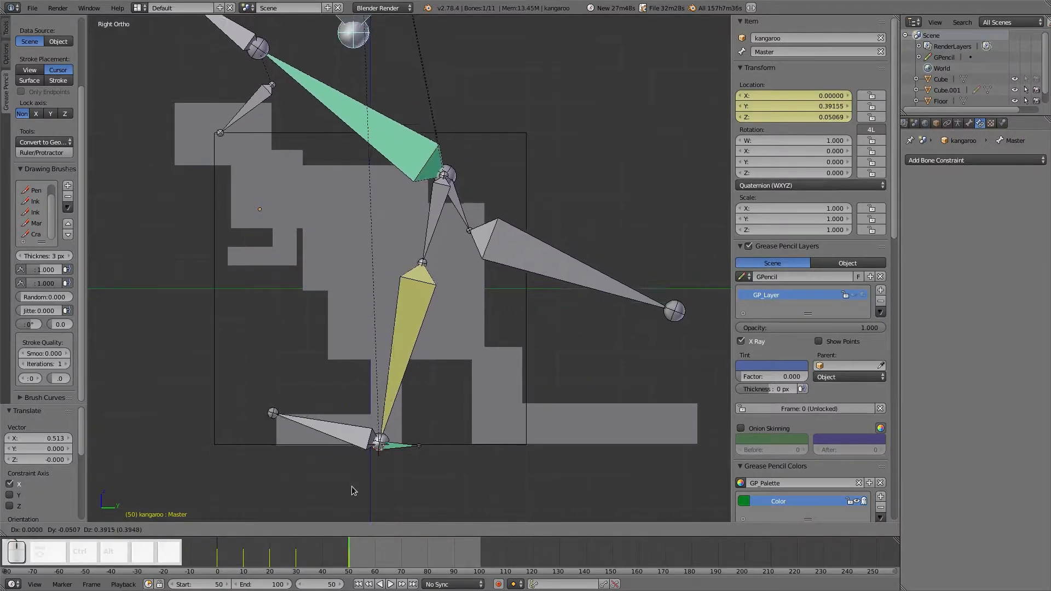
right_click(356, 108)
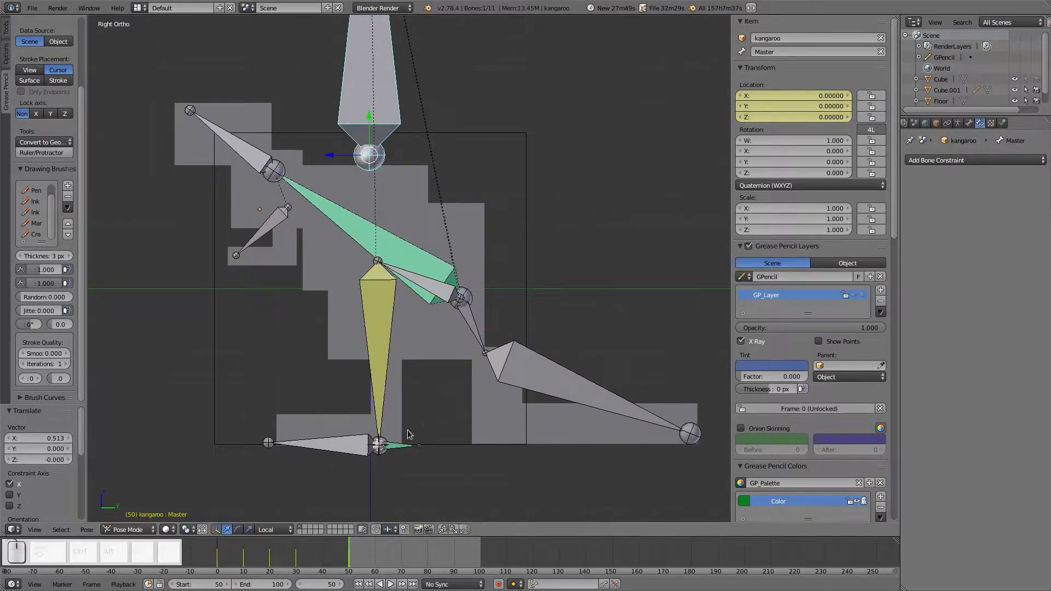
Shift foot_l_IK further along its local X axis to about 1.44 and reset its X location to 0.
right_click(394, 448)
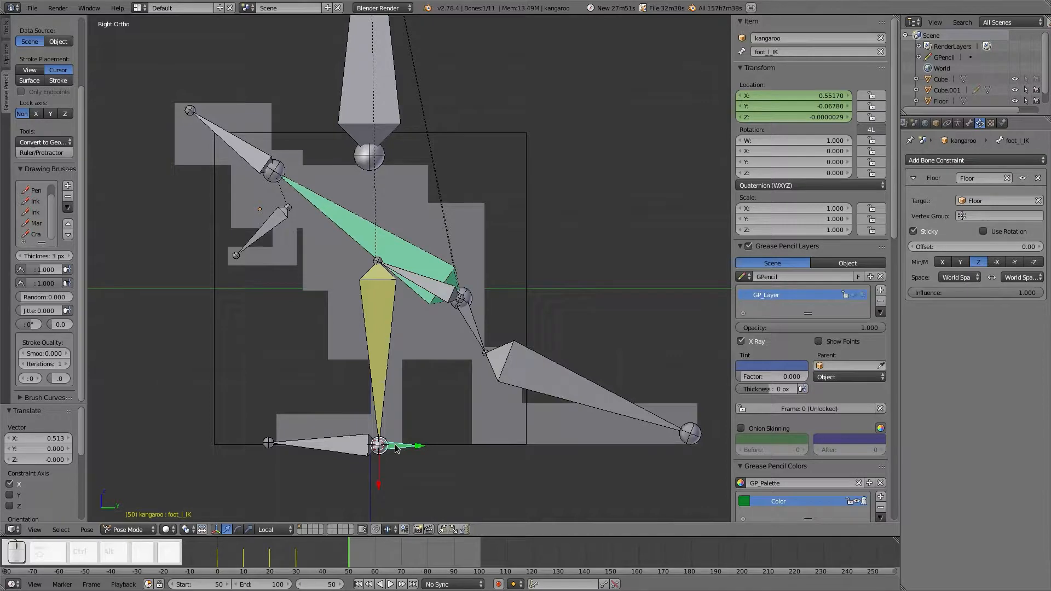
drag(381, 484, 378, 35)
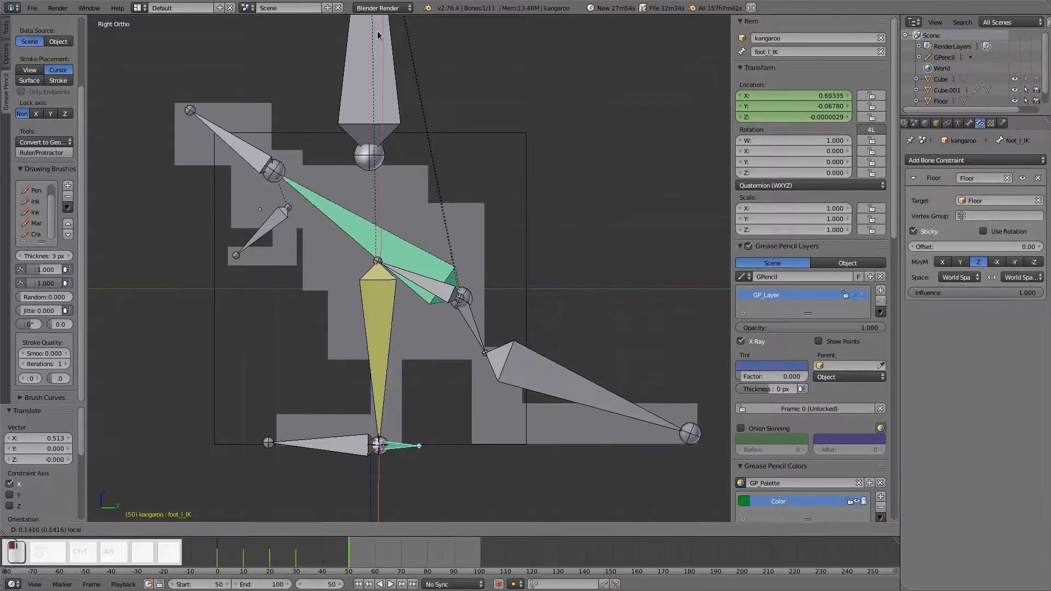
drag(372, 251, 374, 249)
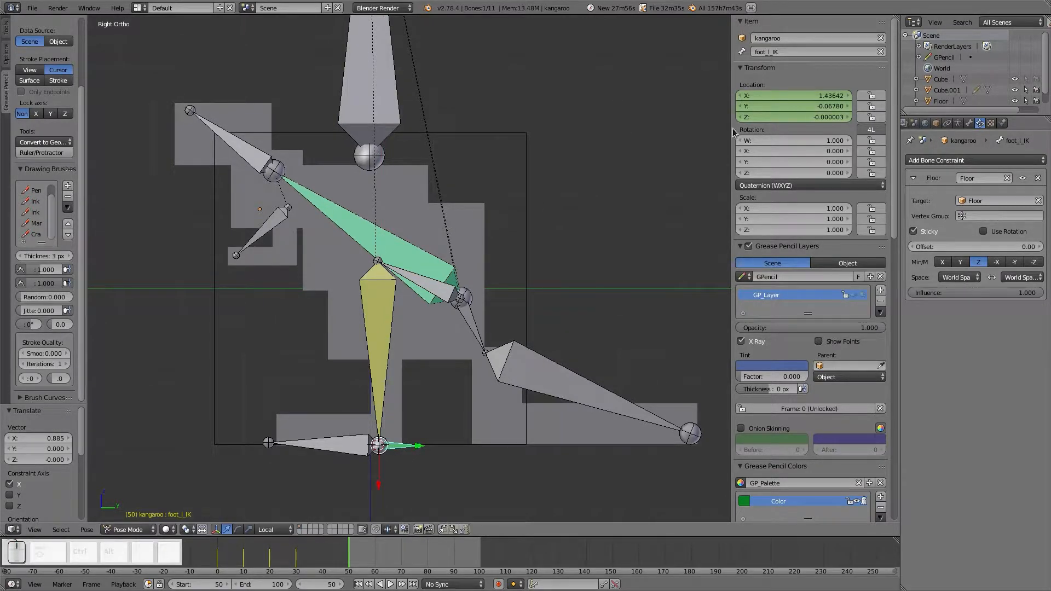
click(825, 94)
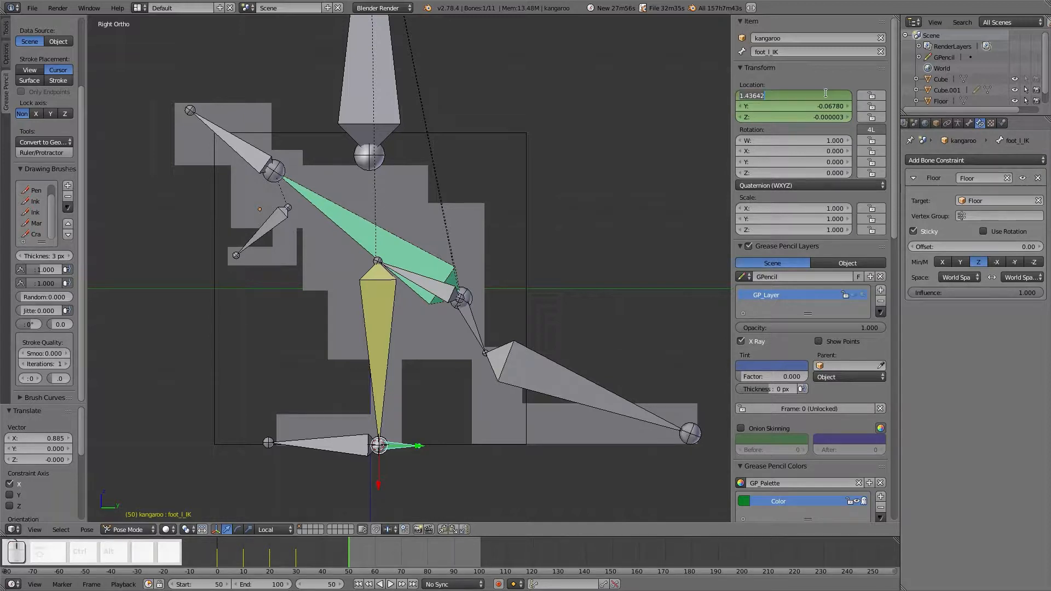
text(0)
key(Return)
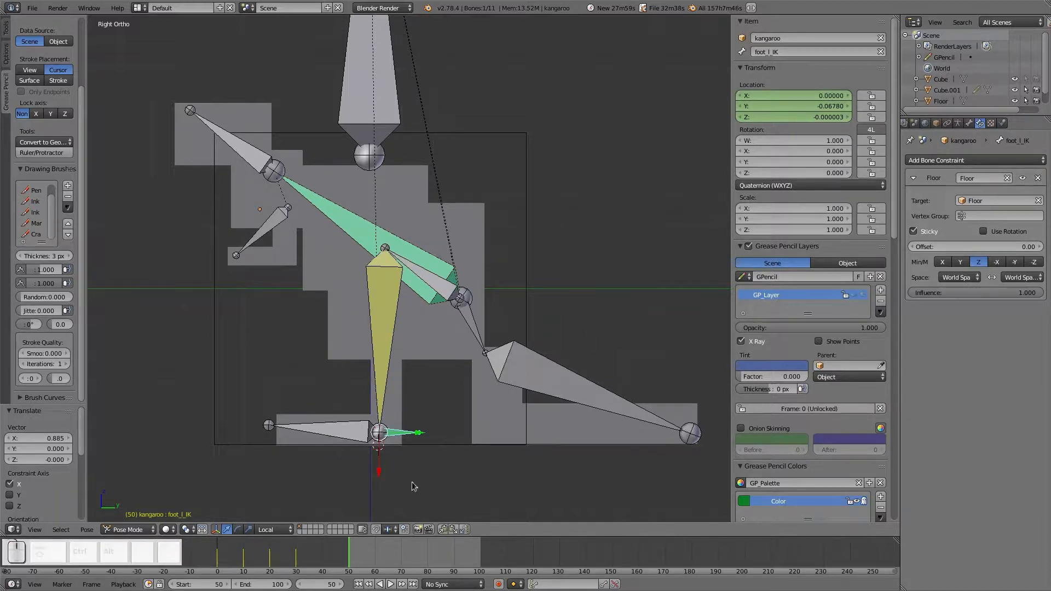
Push foot_l_IK into the floor along local X to about 0.41 and try raising the Master bone again.
drag(379, 473, 385, 494)
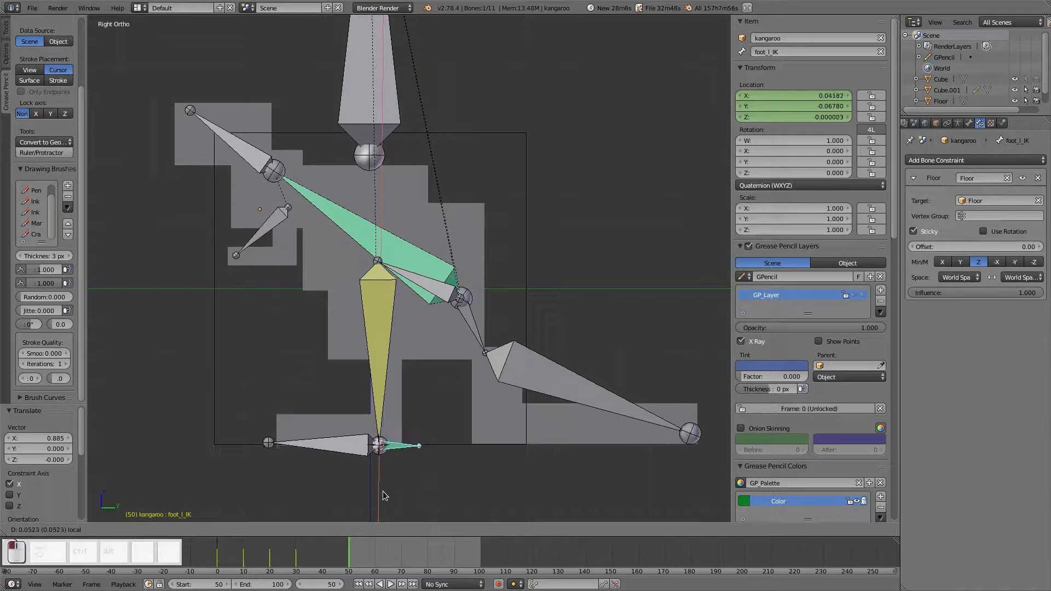
drag(371, 105, 363, 97)
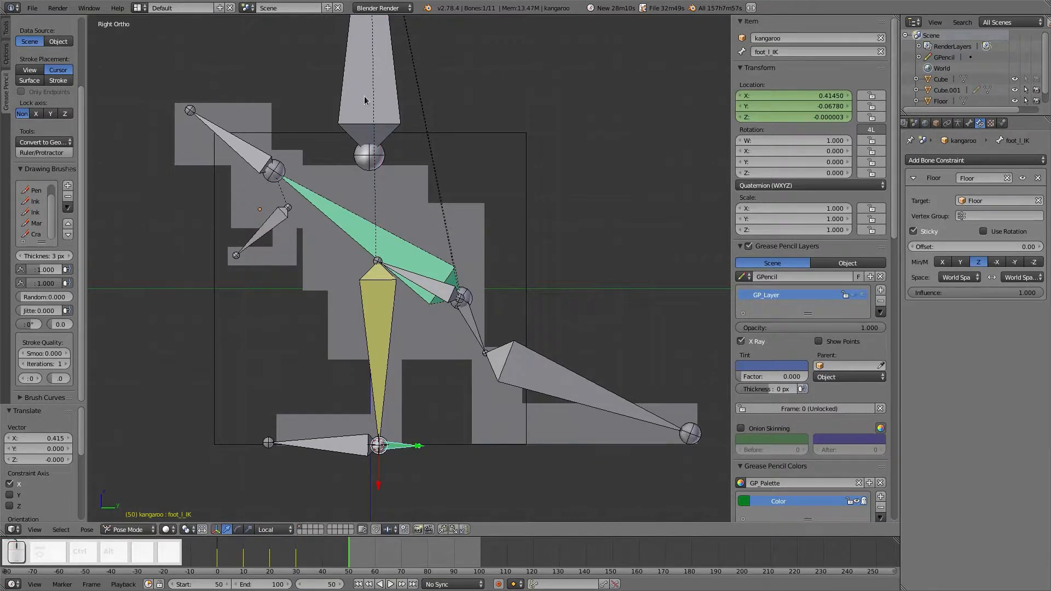
right_click(361, 99)
key(g)
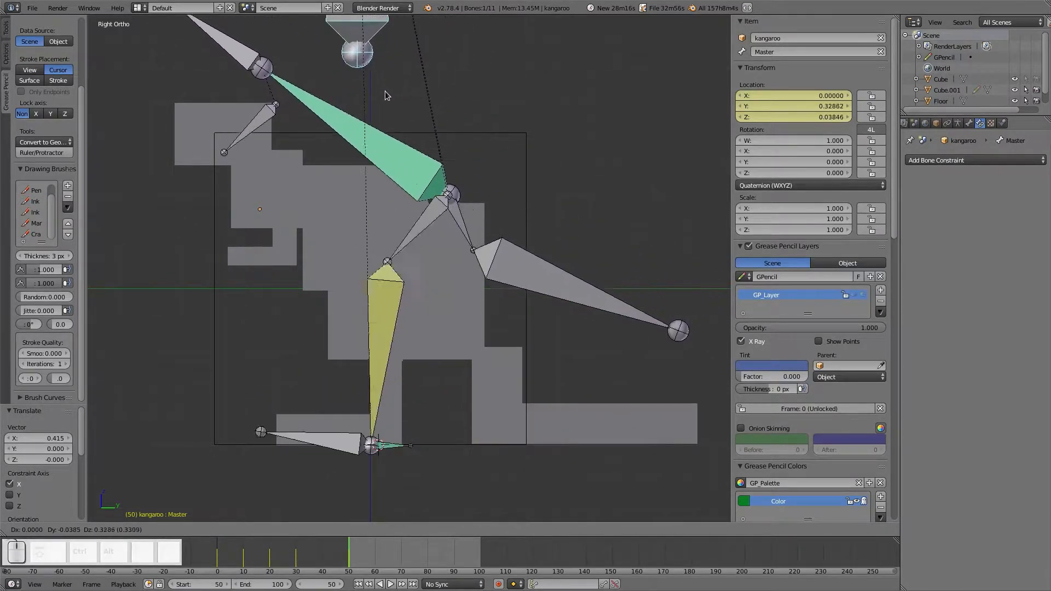
key(Escape)
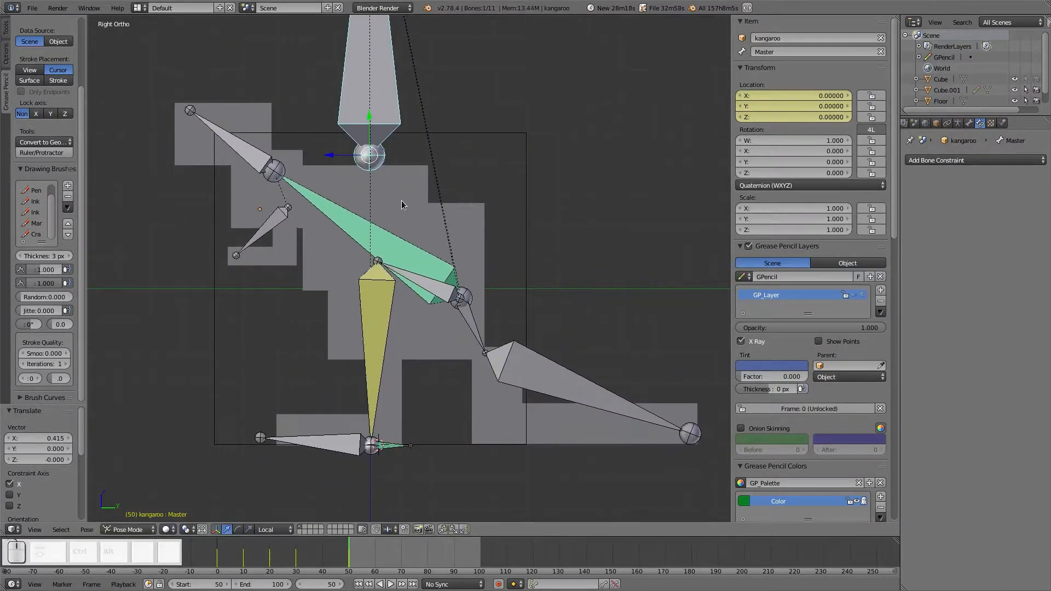
Clear the foot_l_IK bone's pose location and scrub the timeline back to frame 50 to reload the keyed pose.
right_click(379, 451)
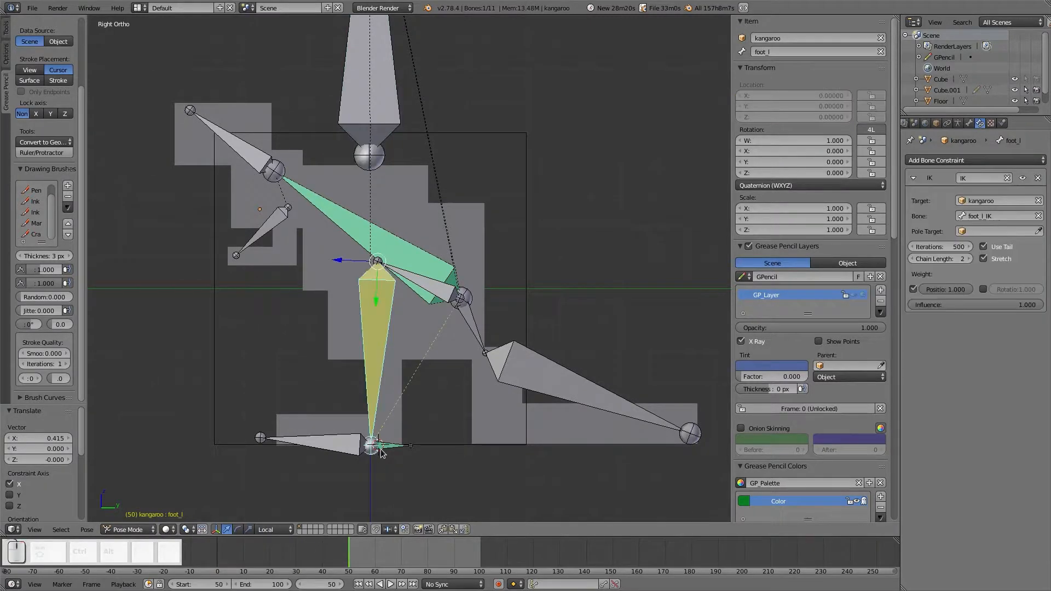
key(alt+g)
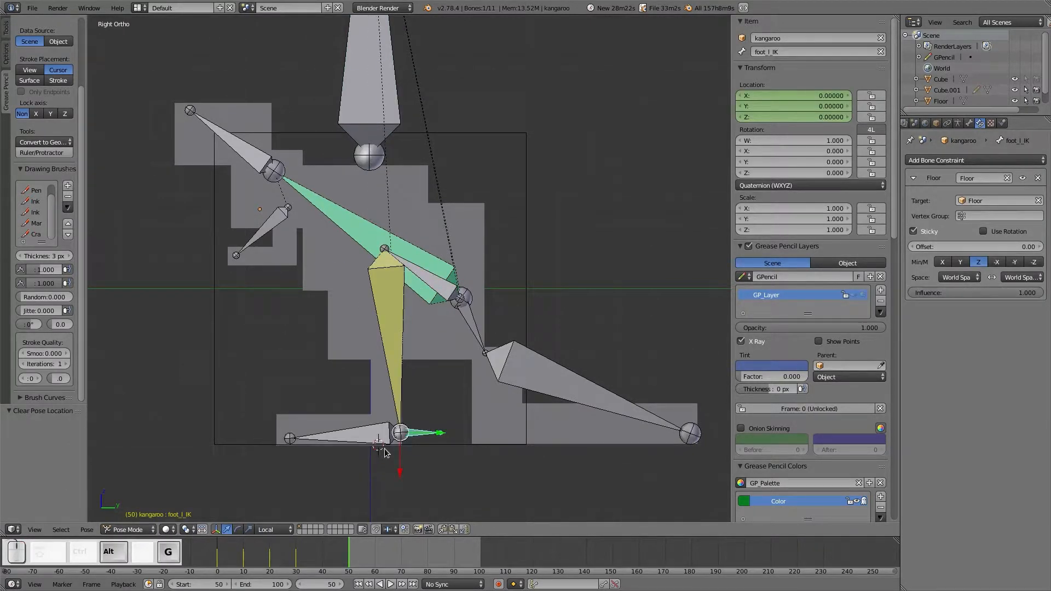
click(291, 556)
drag(291, 555, 350, 560)
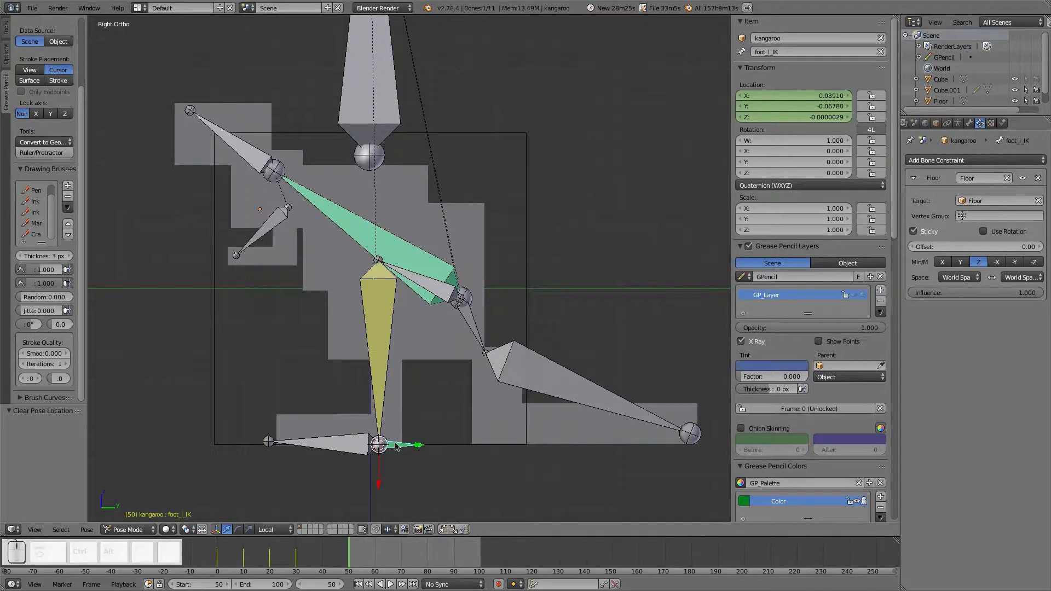
Push the foot_l_IK bone down along its local X axis to about 0.40 and insert a Location keyframe at frame 50.
key(i)
click(375, 376)
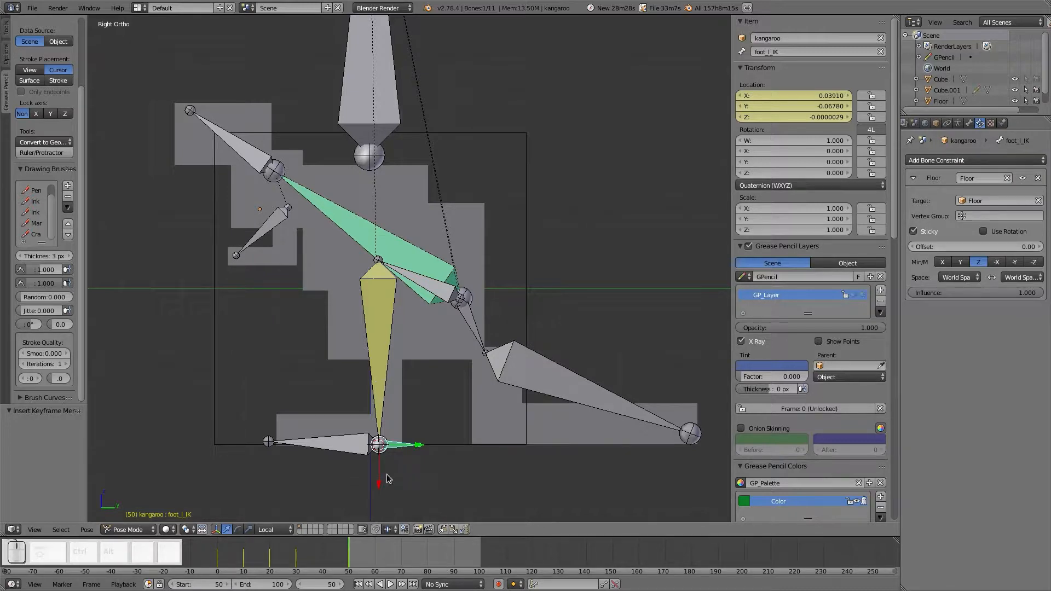
drag(379, 480, 373, 100)
key(i)
click(392, 277)
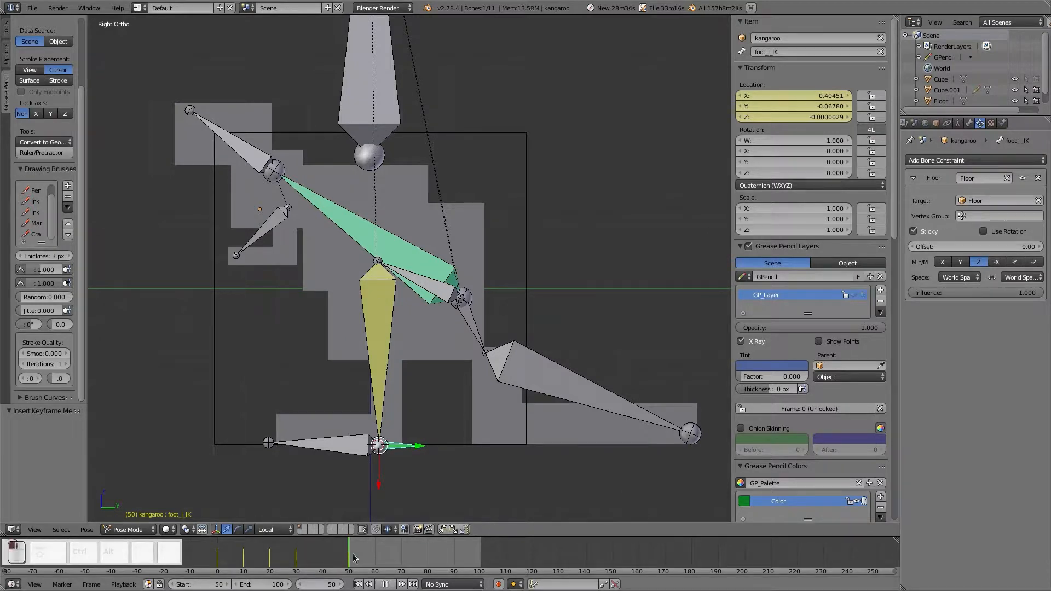
Go to frame 70 and select the Master bone.
drag(353, 557, 372, 568)
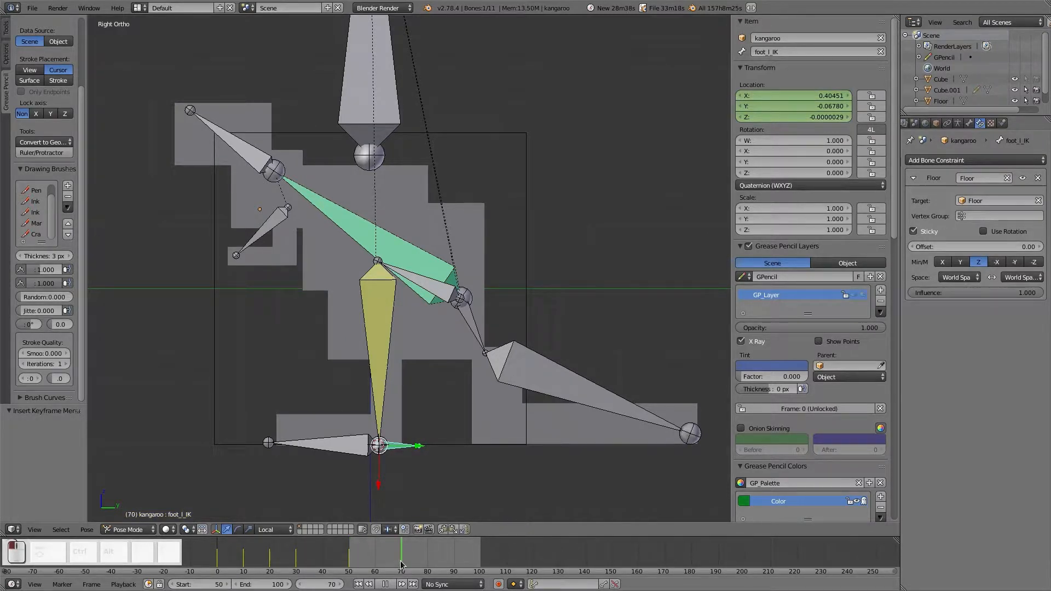
right_click(365, 132)
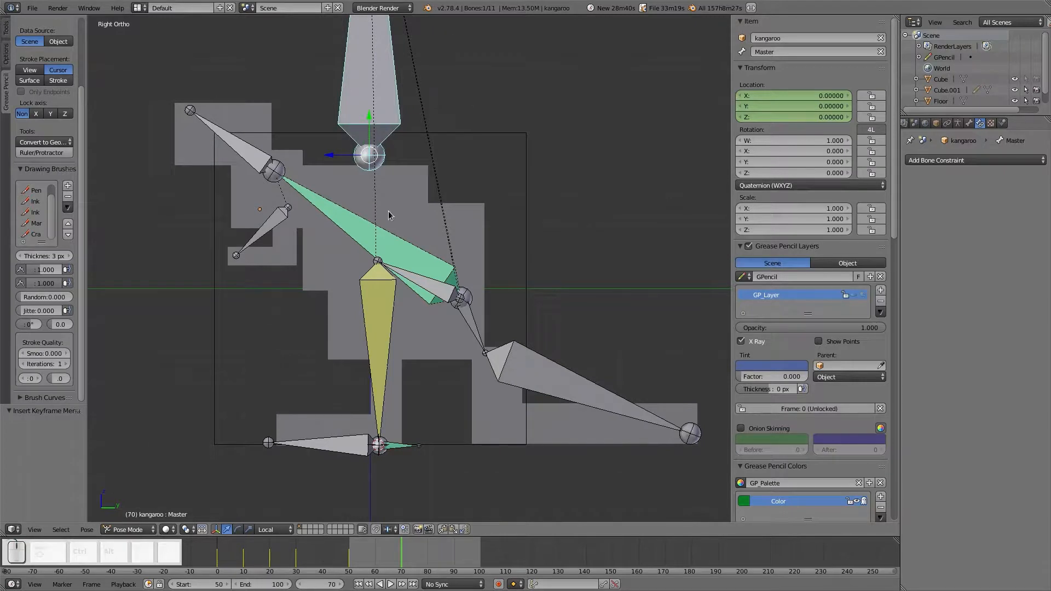
key(g)
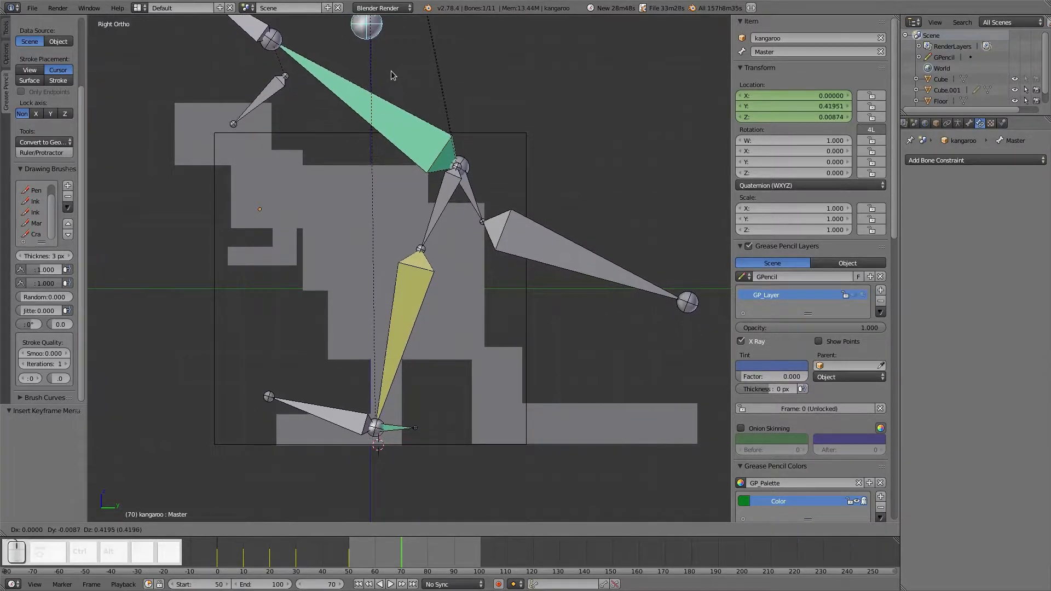
click(393, 41)
scroll(385, 79, down, 2)
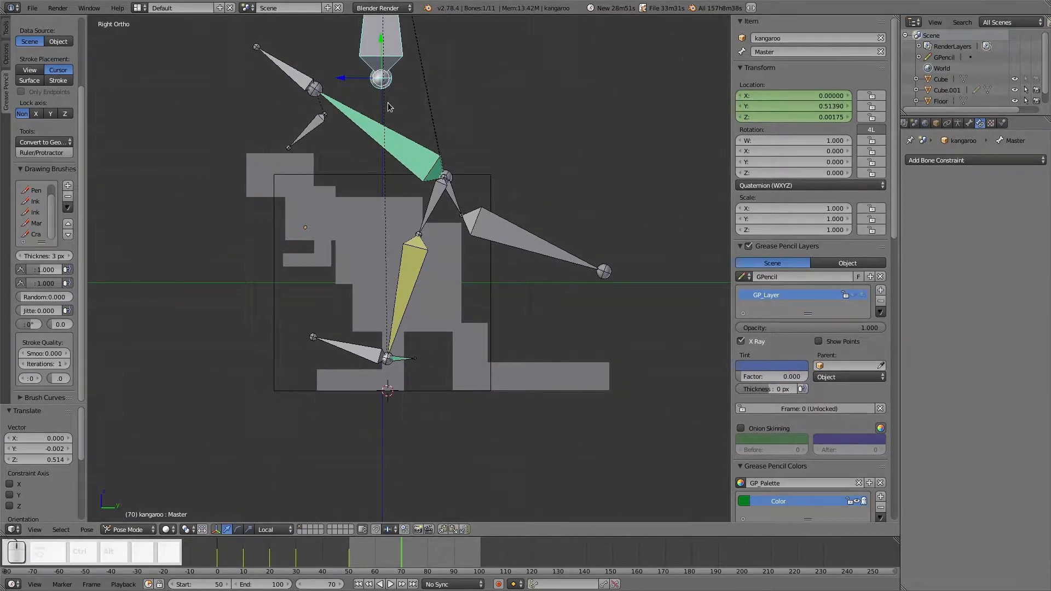
key(ctrl+z)
Raise the Master bone about 0.47 along its local Y axis and insert a Location keyframe at frame 70.
drag(382, 154, 387, 57)
key(i)
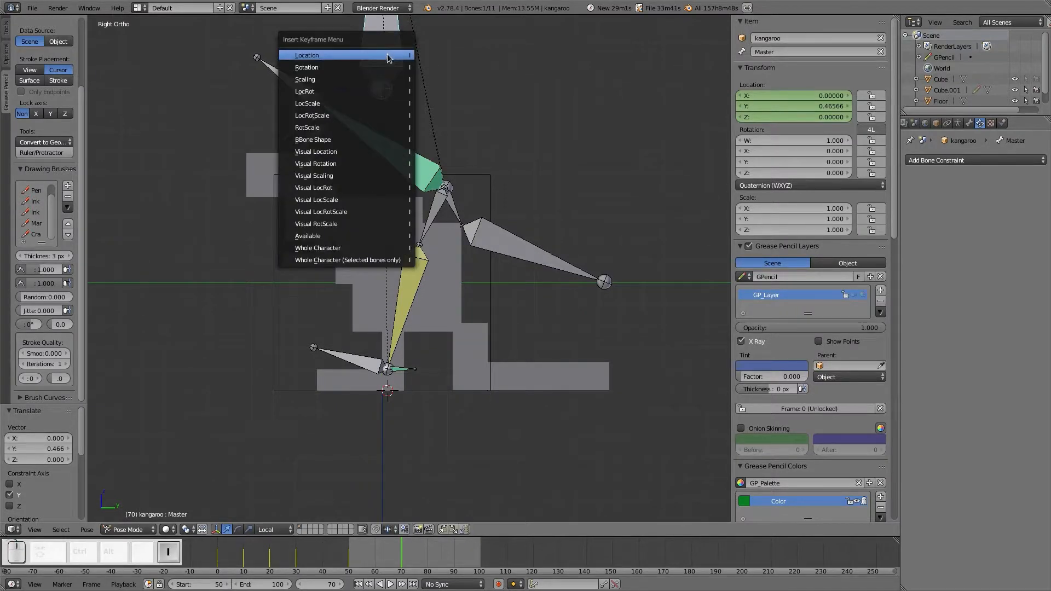
click(387, 57)
Move the foot_l_IK bone back about 0.27 toward the tail and insert a Location keyframe at frame 70.
right_click(398, 372)
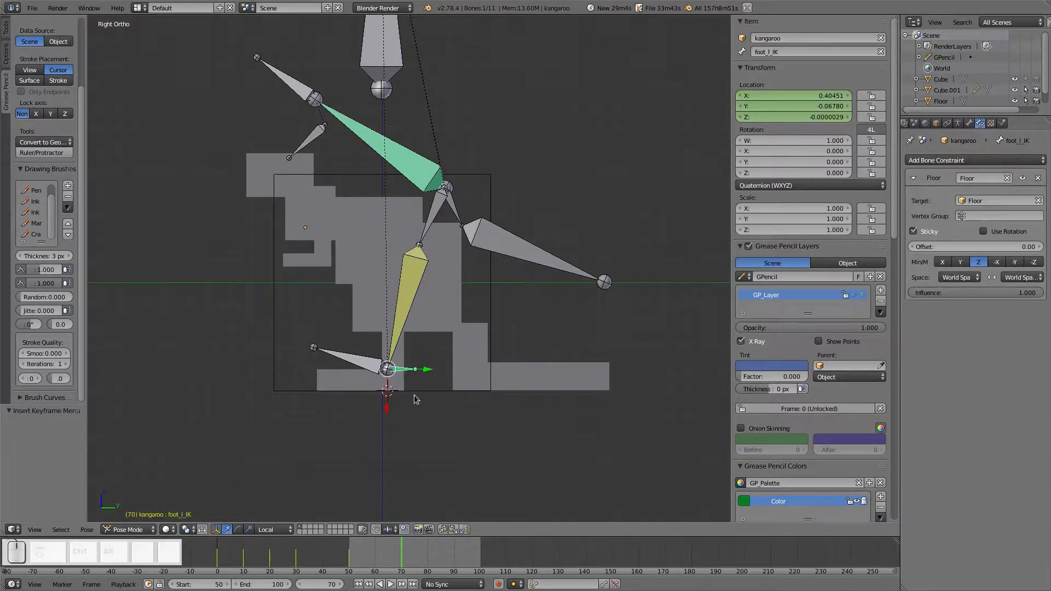
key(g)
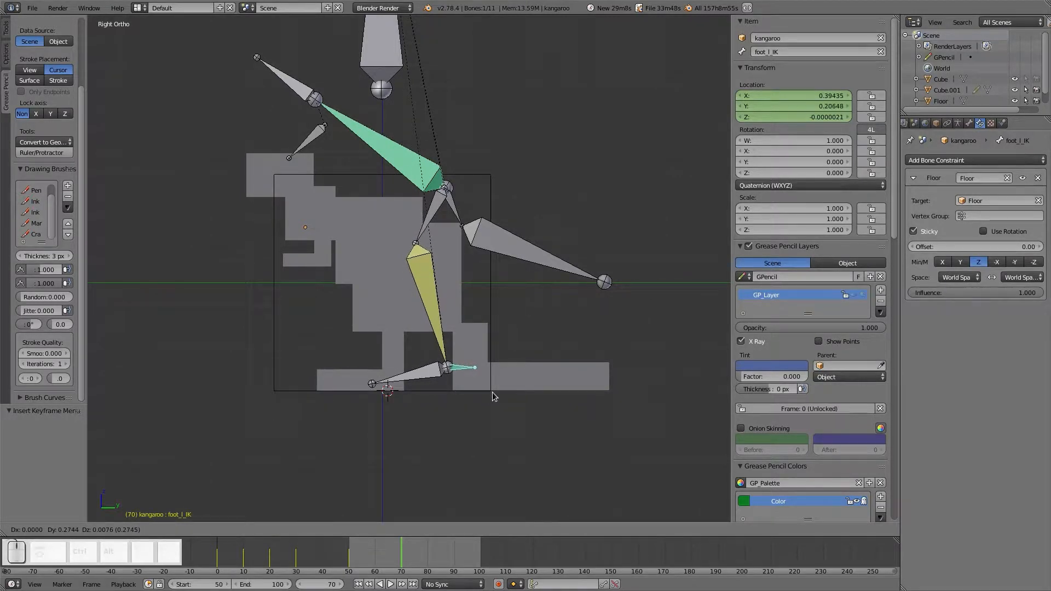
click(492, 397)
key(i)
click(479, 377)
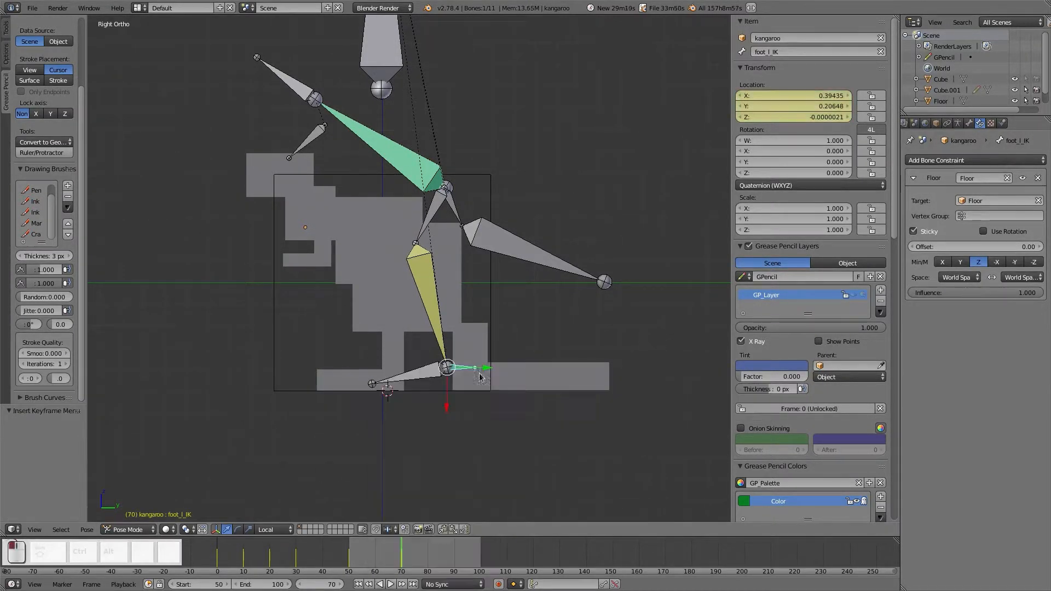
Rotate the foot_l.001 bone about -6° so the toes tilt down and insert a Rotation keyframe at frame 70.
right_click(421, 376)
key(r)
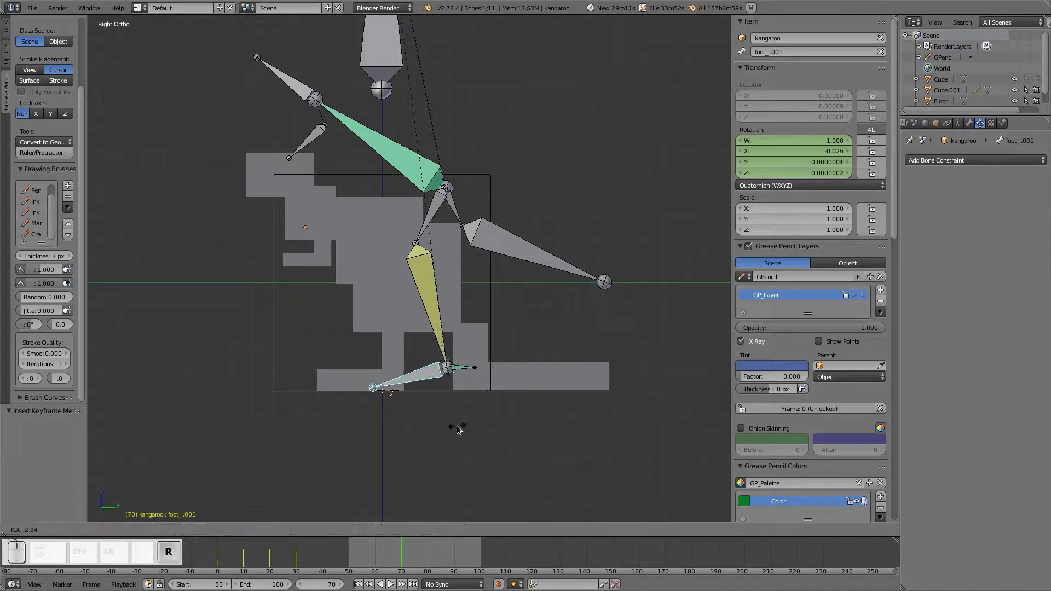
click(460, 428)
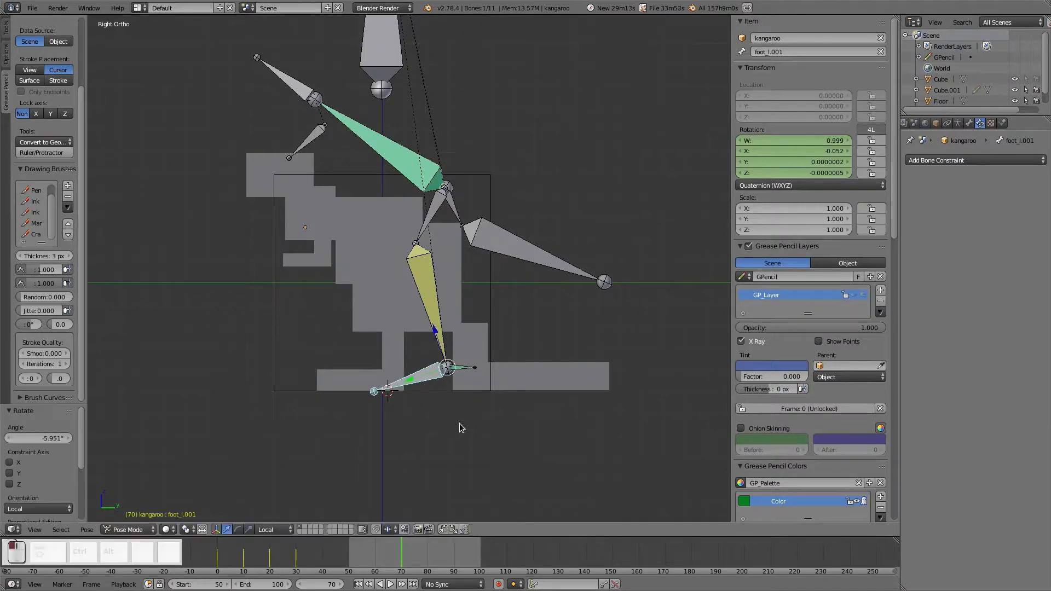
key(i)
click(423, 387)
At frame 50, insert a Rotation keyframe on the foot_l.001 bone and a Location keyframe on the foot_l_IK bone.
drag(408, 559, 348, 554)
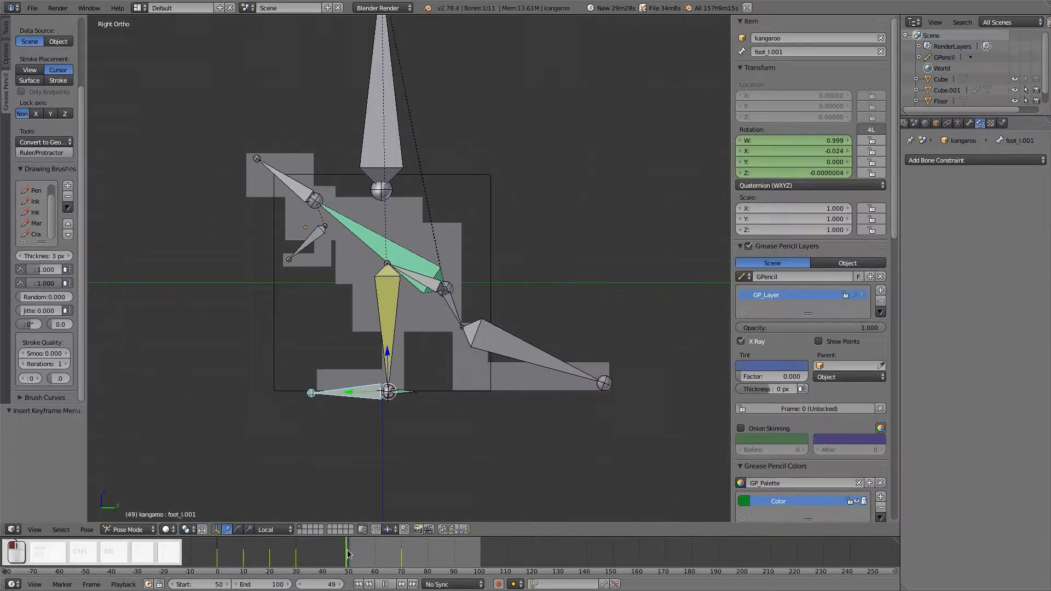
key(i)
click(356, 392)
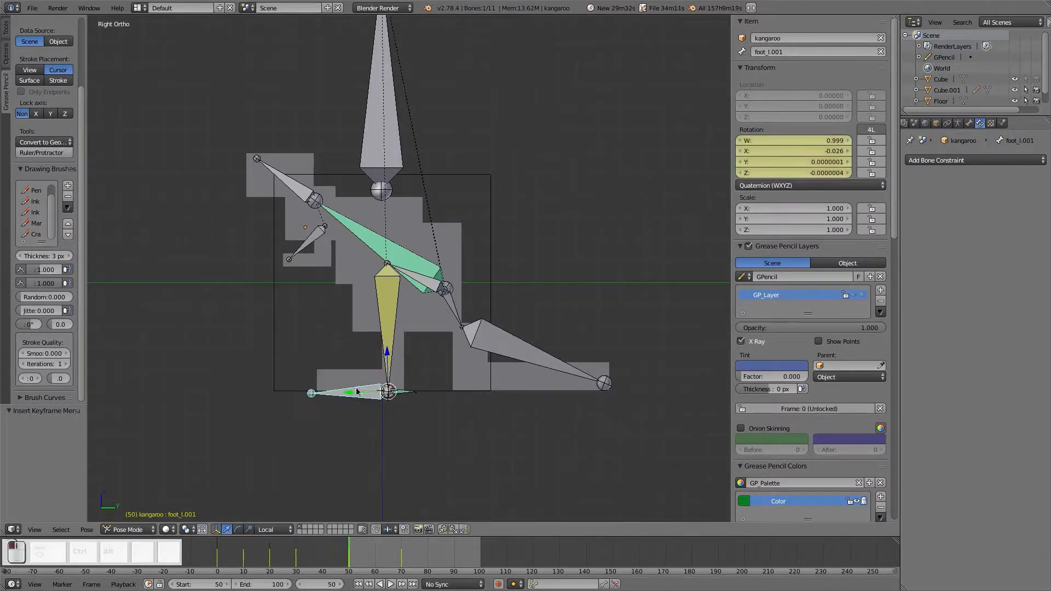
right_click(402, 395)
key(i)
click(404, 375)
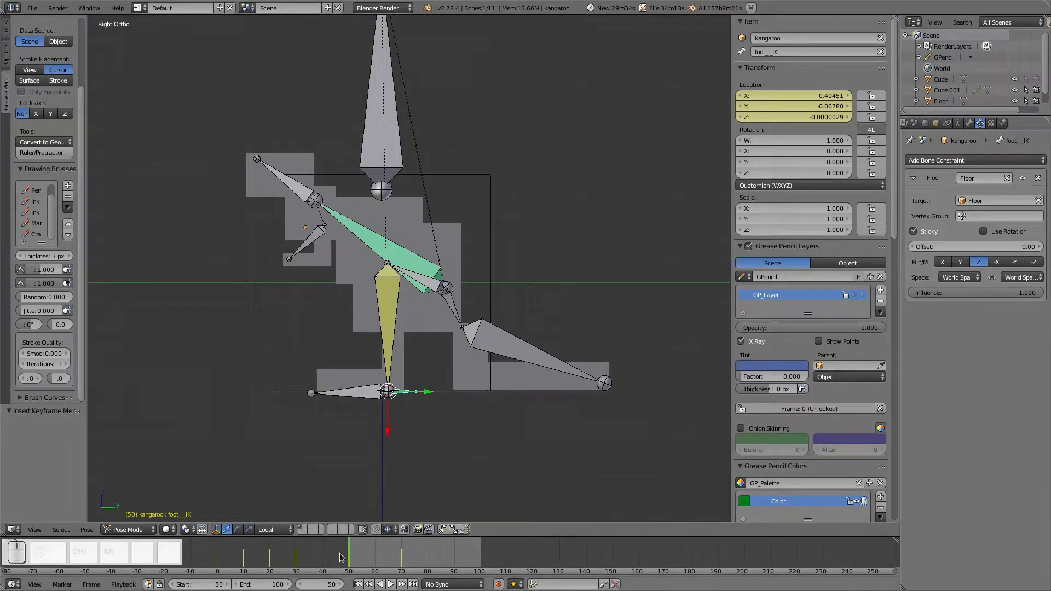
Compare the foot's behaviour around frames 50 to 70 with the Floor constraint's Sticky option off and on, scrubbing and playing the animation.
mouse_move(340, 557)
mouse_down()
mouse_move(389, 556)
mouse_move(345, 546)
mouse_move(296, 558)
mouse_move(409, 564)
mouse_move(209, 560)
mouse_move(349, 564)
mouse_up()
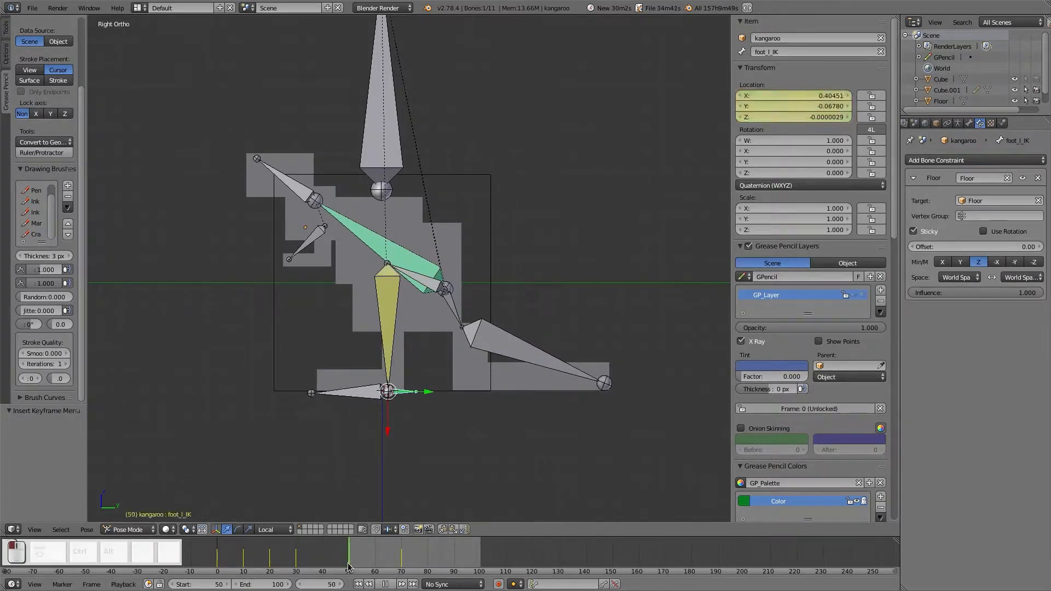
click(913, 231)
mouse_move(353, 560)
mouse_down()
mouse_move(406, 569)
mouse_move(348, 573)
mouse_up()
click(914, 232)
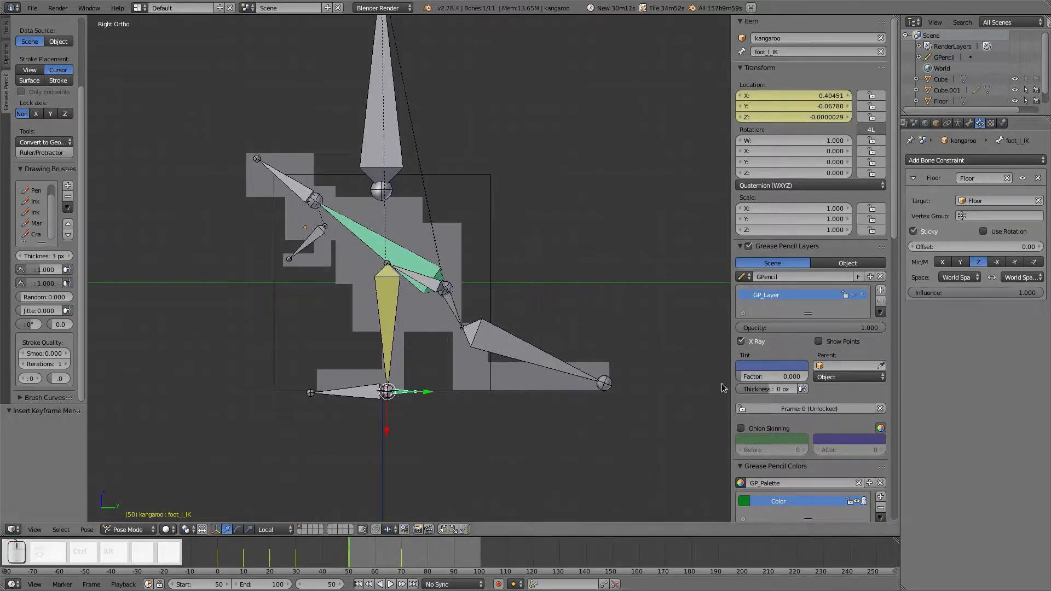
click(390, 584)
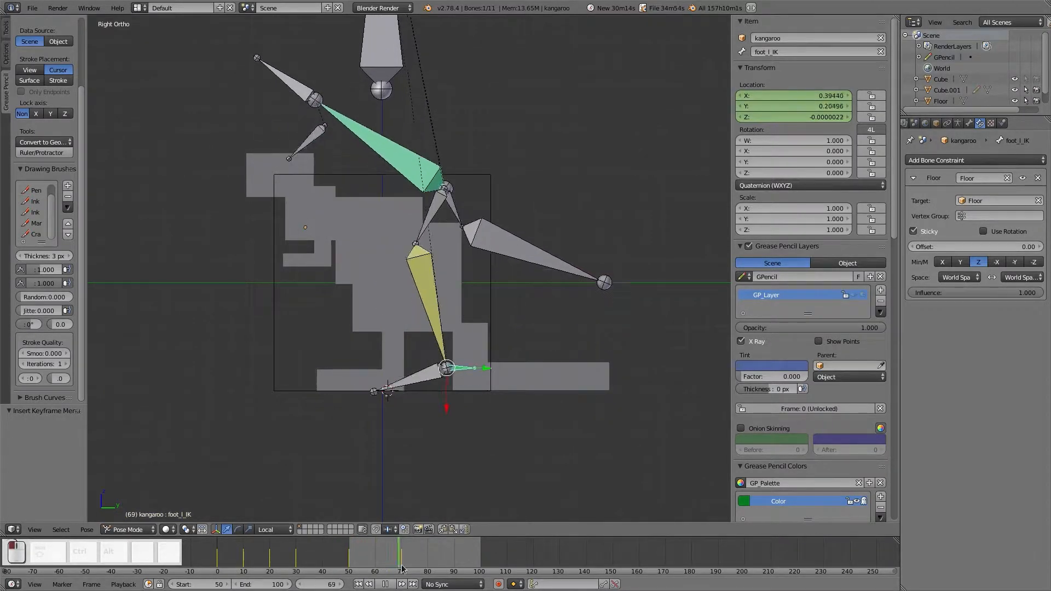
click(346, 571)
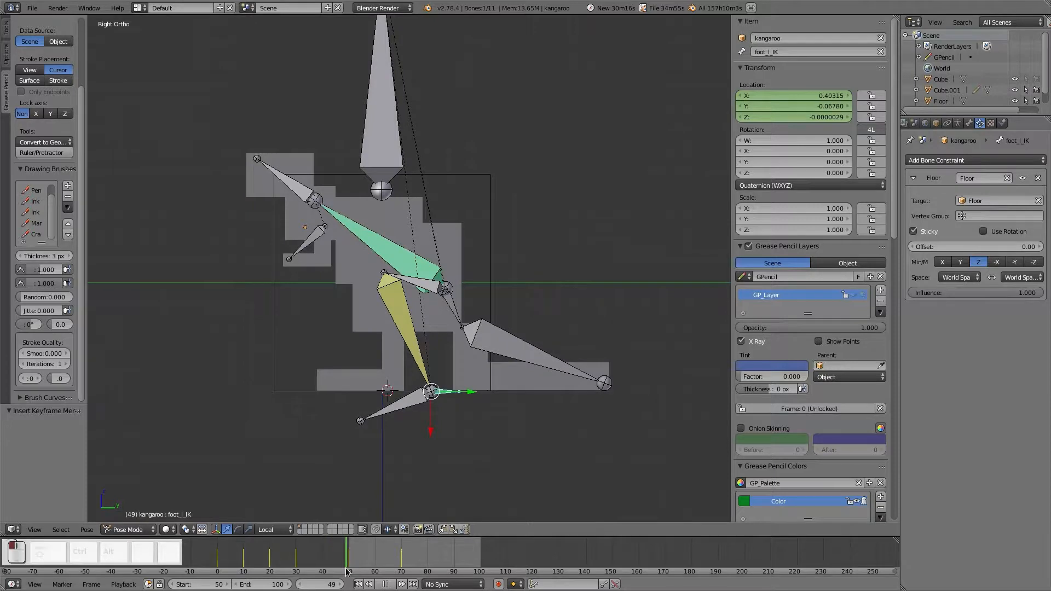
drag(347, 572, 305, 562)
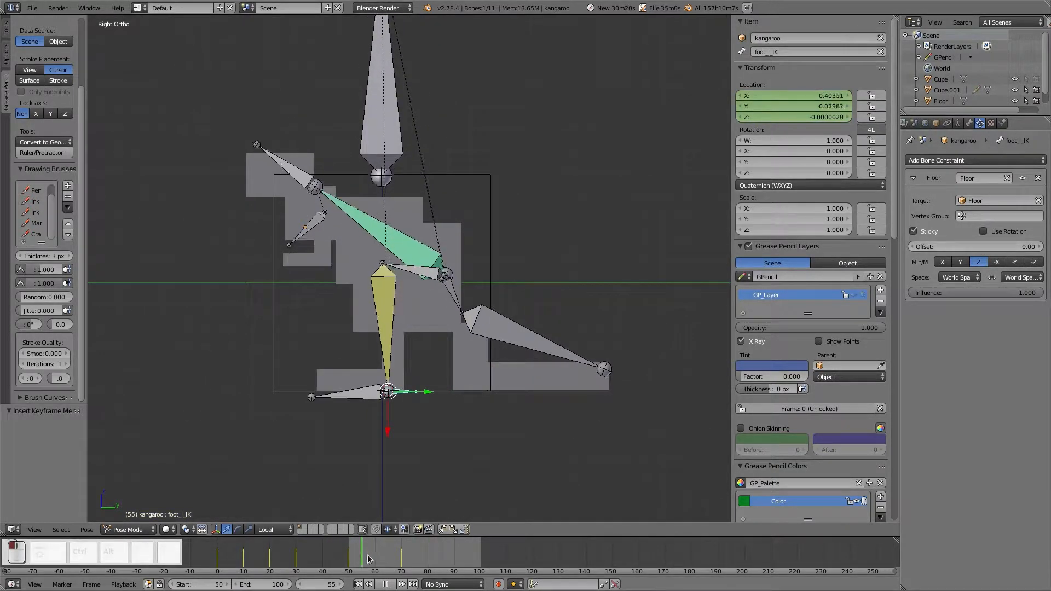
key(Escape)
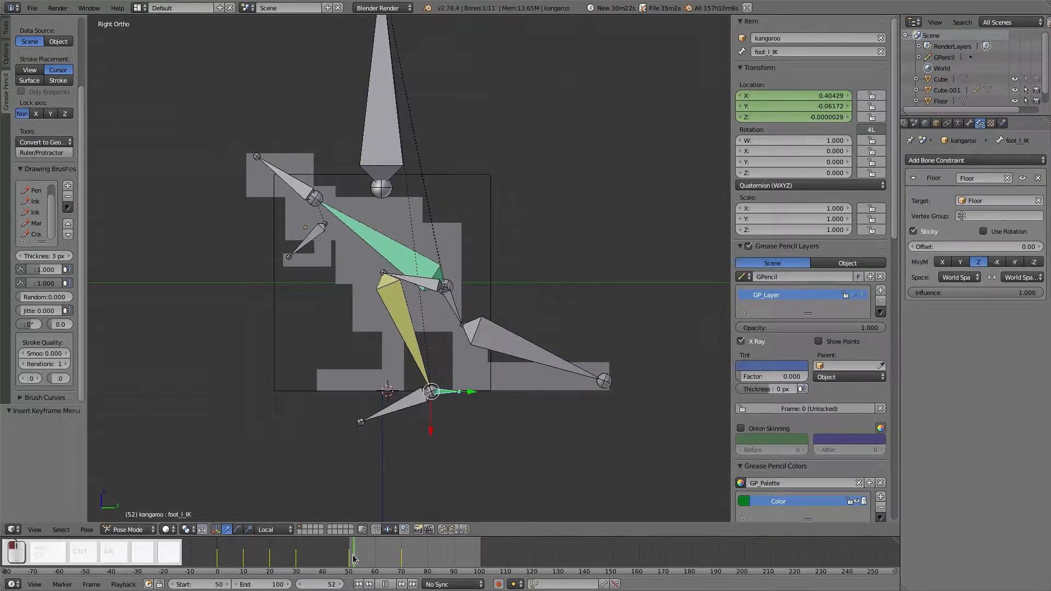
Move the Master bone 0.20 forward along its local Z axis and insert a Location keyframe at frame 70.
drag(219, 550, 401, 558)
right_click(389, 140)
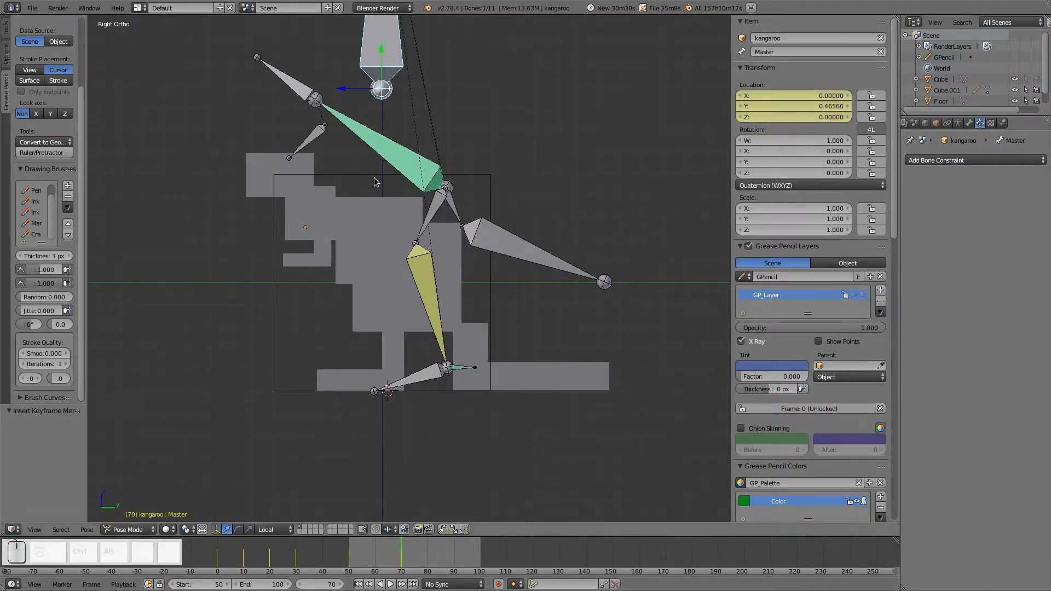
key(g)
key(z)
key(z)
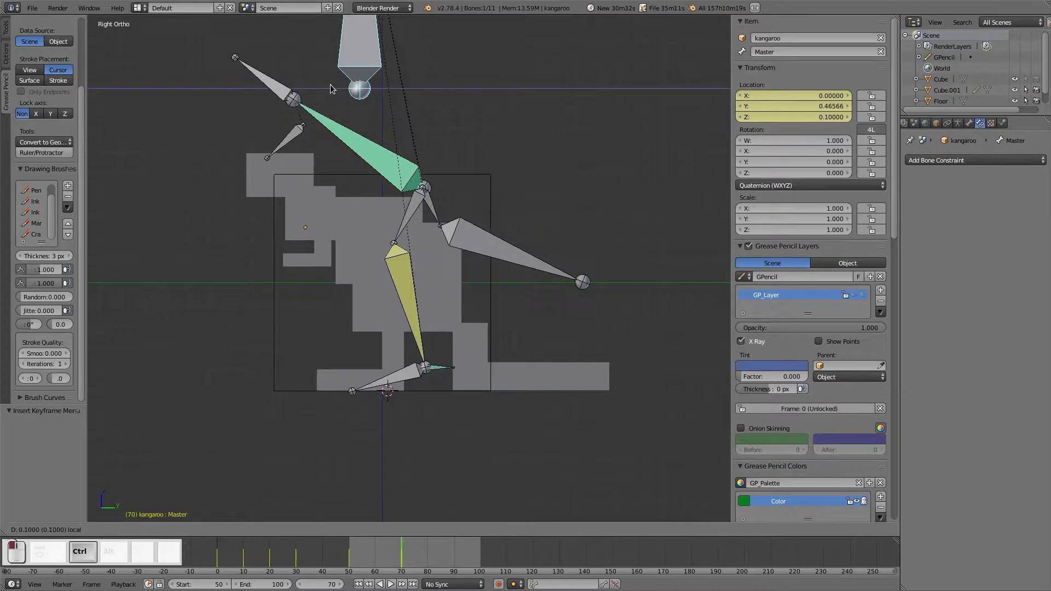
click(322, 88)
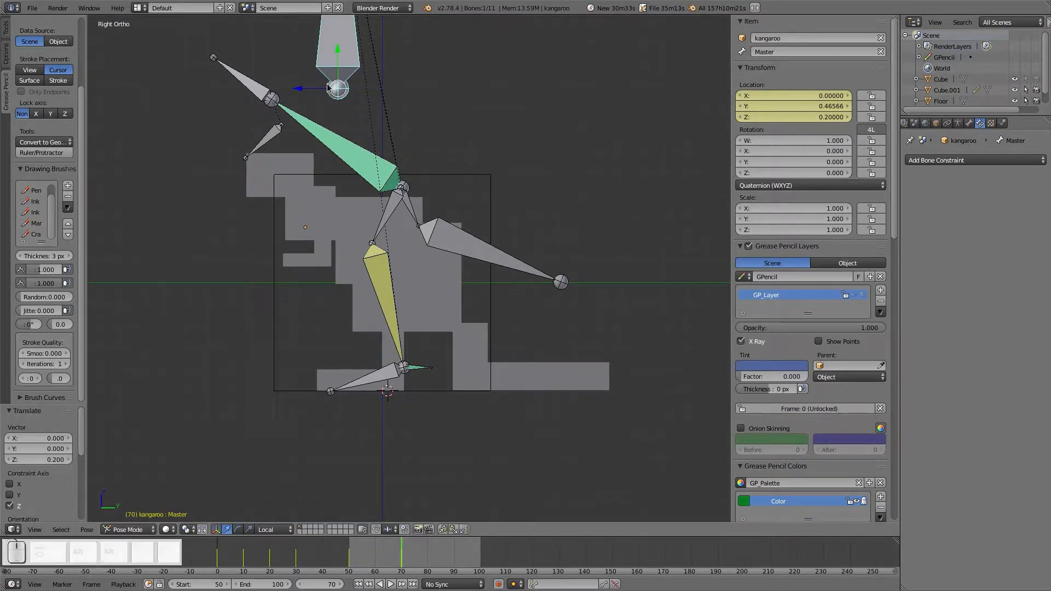
key(i)
click(327, 84)
Delete the foot_l_IK bone's Location keyframe at frame 70.
right_click(413, 370)
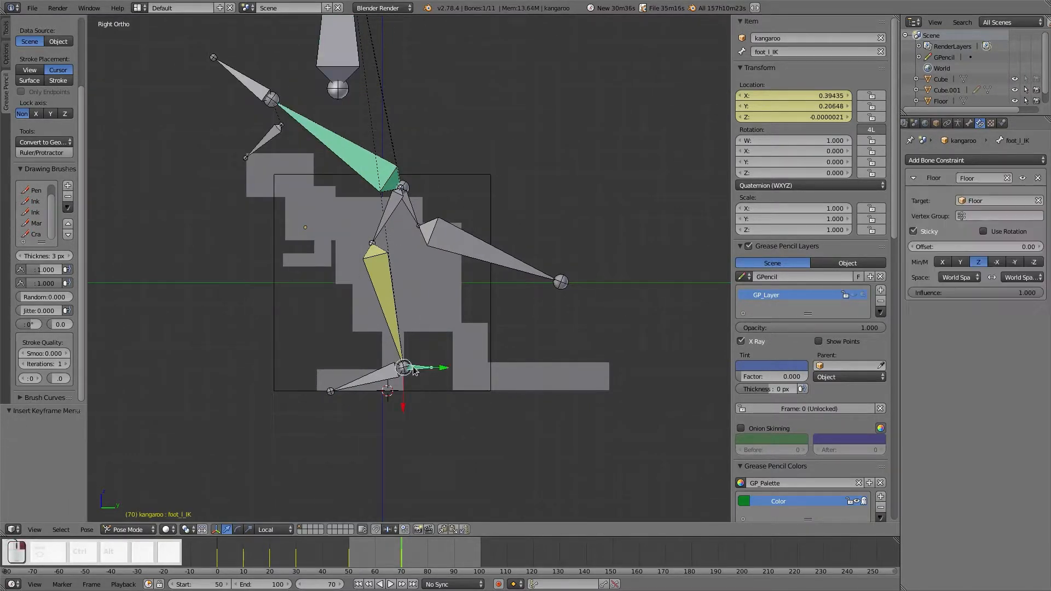
key(alt+i)
click(457, 328)
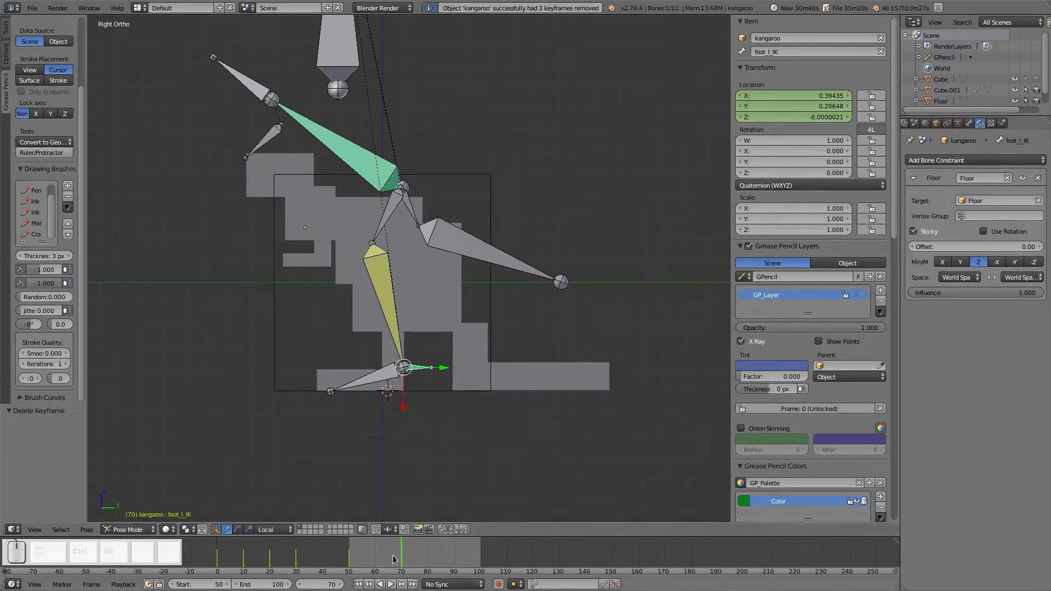
Scrub and play the animation around frames 50 to 70 to examine how the sticky foot follows the floor.
click(334, 554)
drag(351, 559, 158, 564)
drag(239, 567, 348, 567)
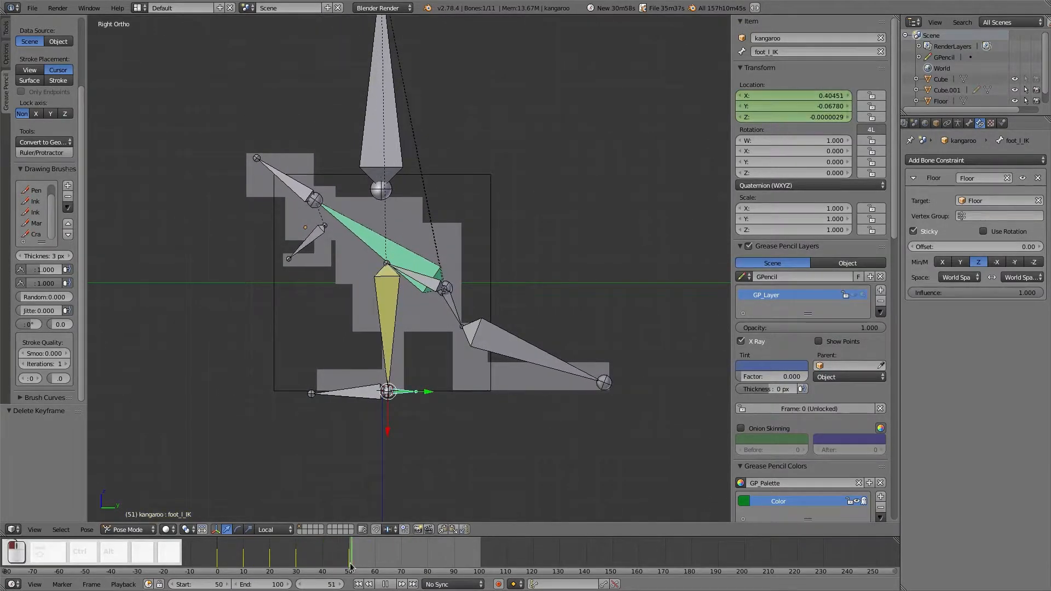
right_click(378, 394)
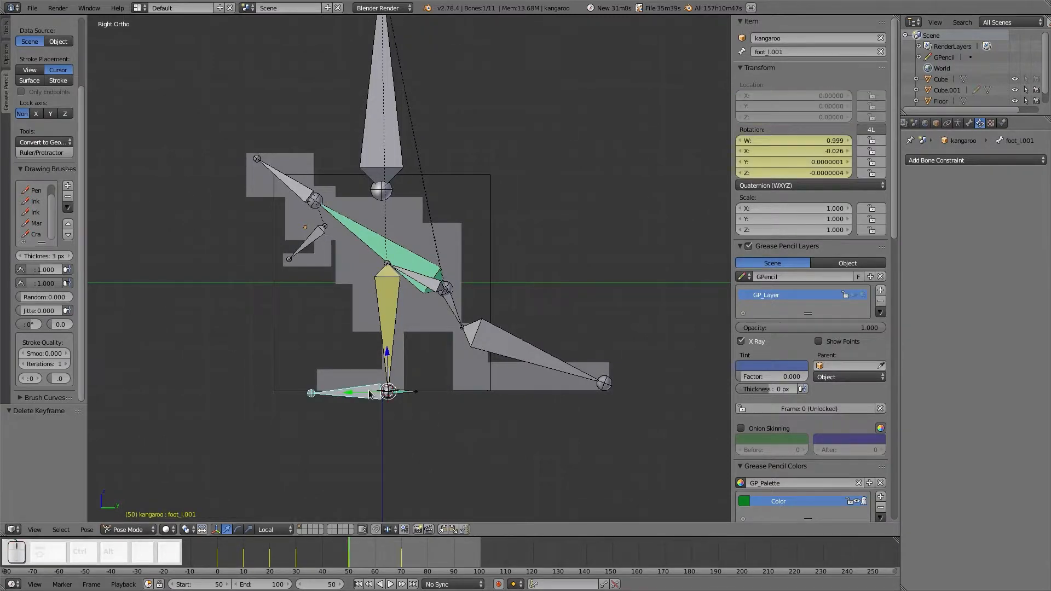
key(alt+a)
drag(406, 562, 350, 565)
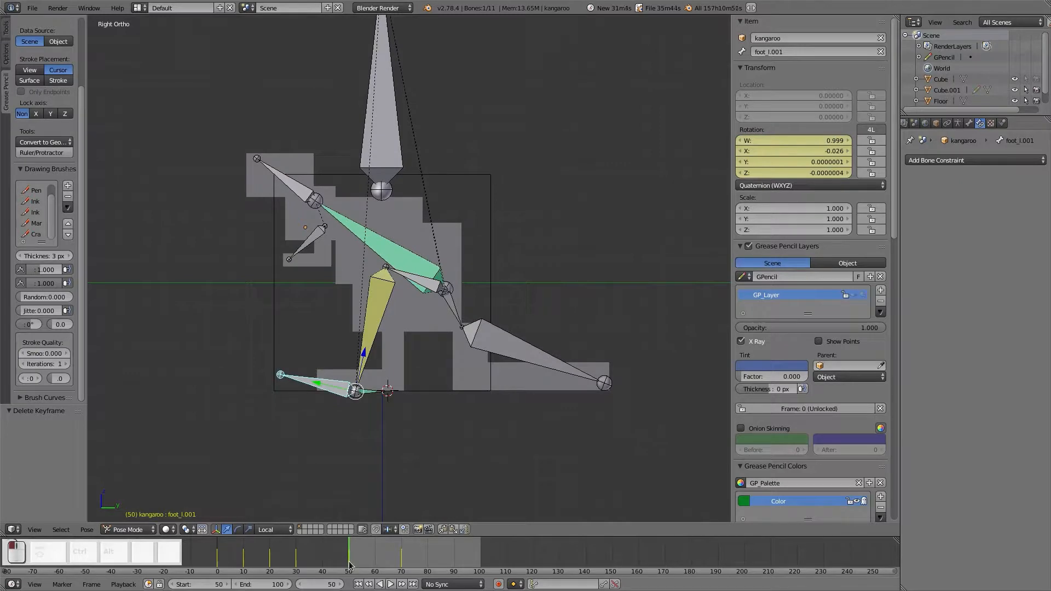
right_click(366, 394)
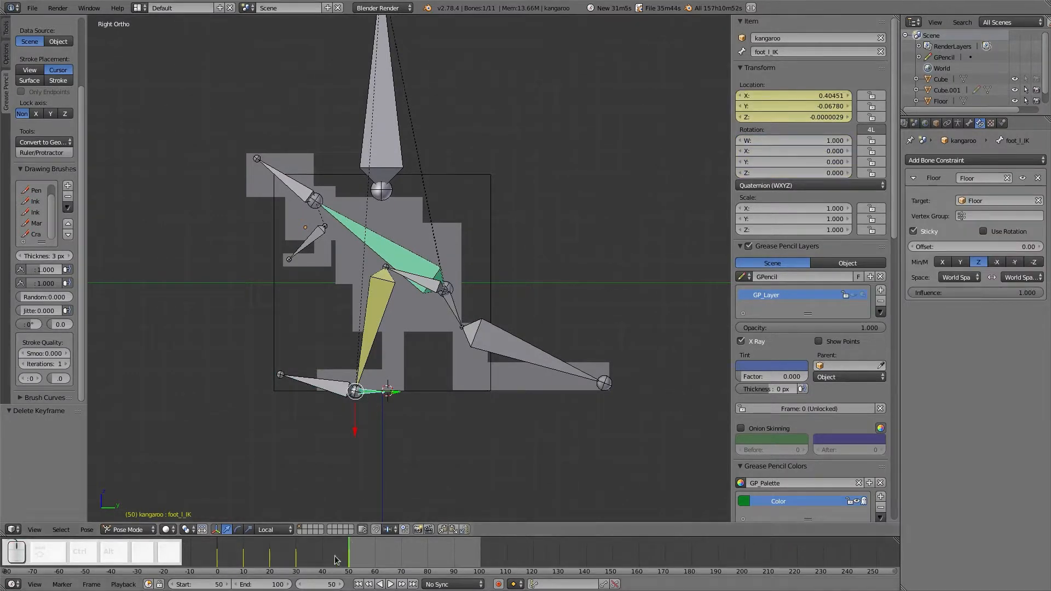
drag(333, 557, 151, 571)
Move the Master bone back to 0 on its local Z axis at frame 70 and insert a Location keyframe.
drag(223, 573, 401, 562)
right_click(371, 145)
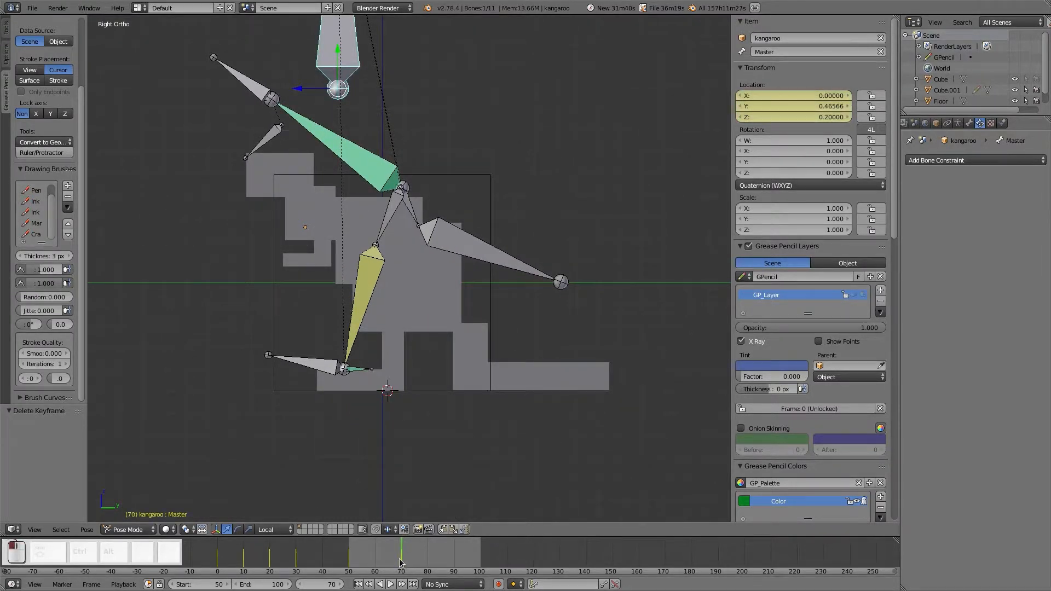
key(g)
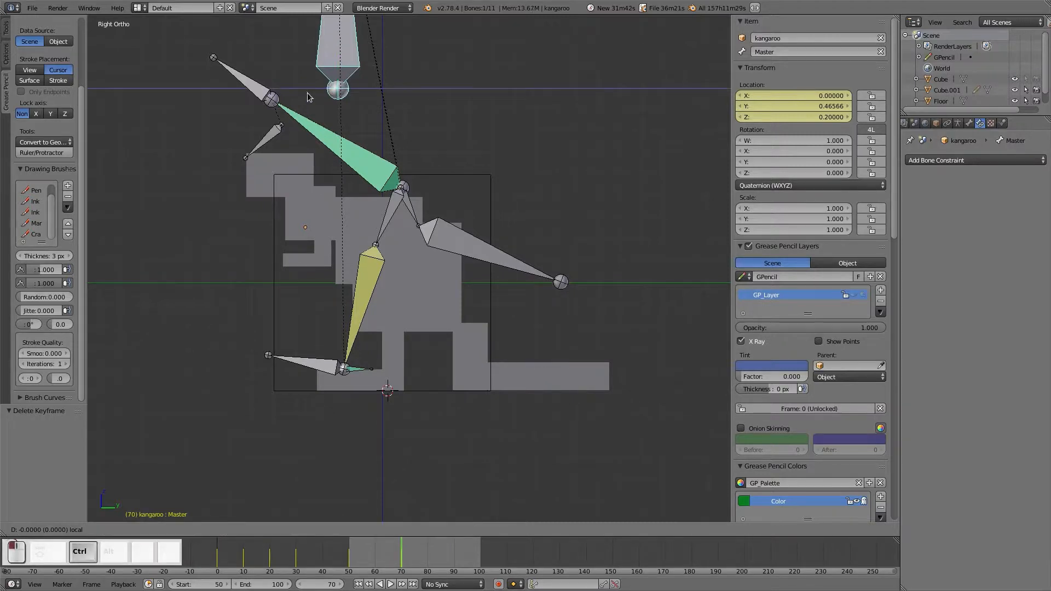
key(z)
click(382, 88)
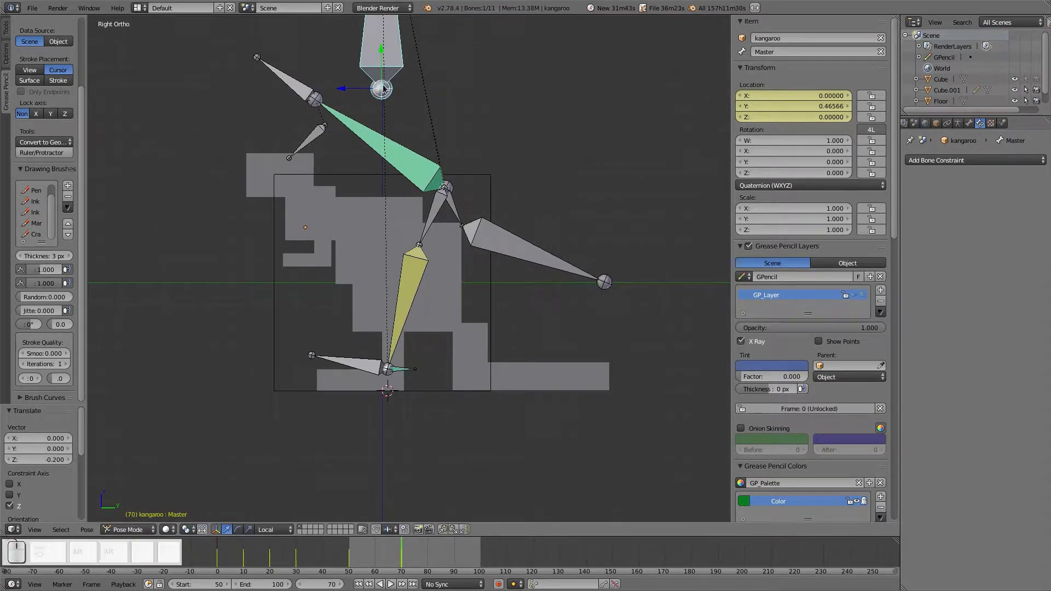
key(i)
click(393, 97)
Rotate the Lowerbody bone about 15.7° at frame 70 and insert a Rotation keyframe.
drag(385, 541, 399, 568)
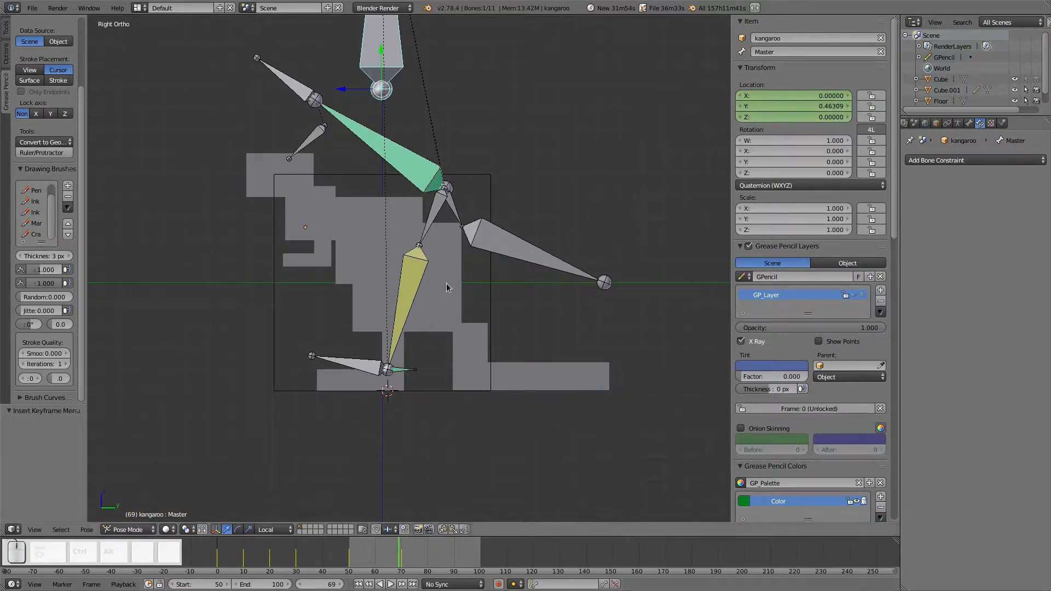
key(Right)
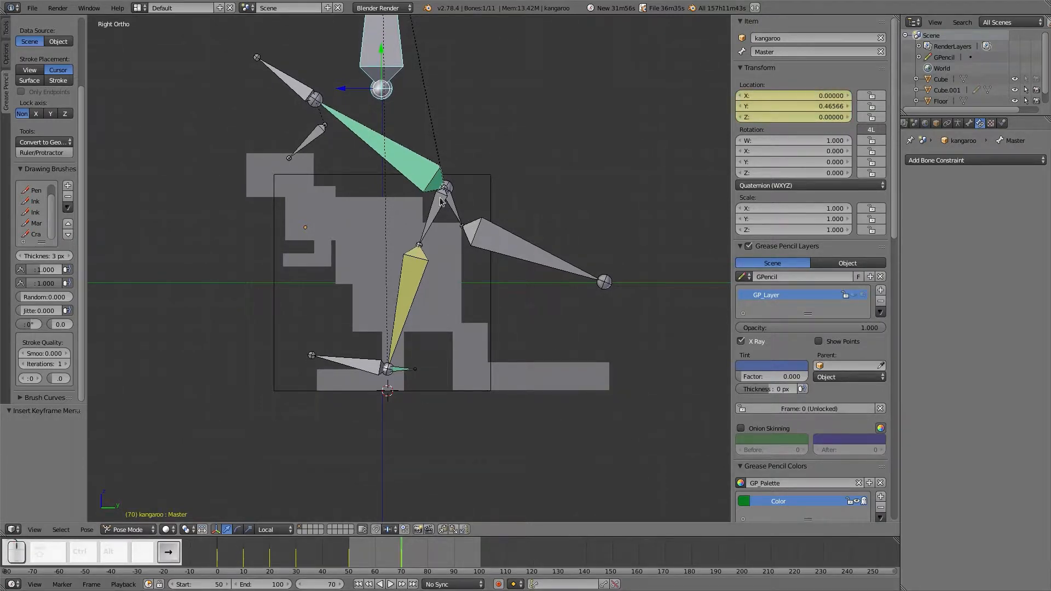
right_click(458, 212)
key(r)
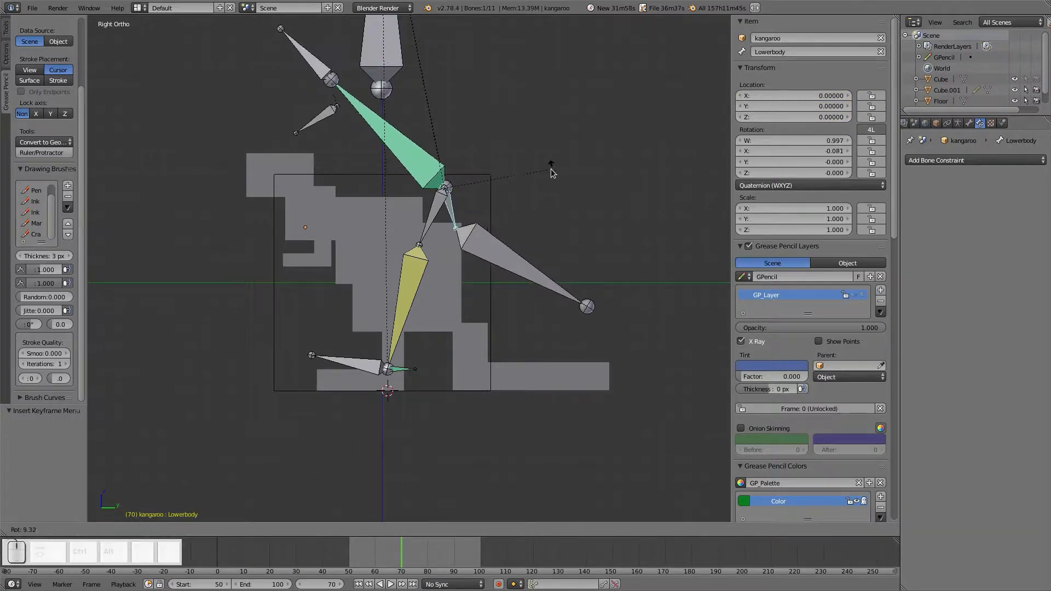
click(537, 185)
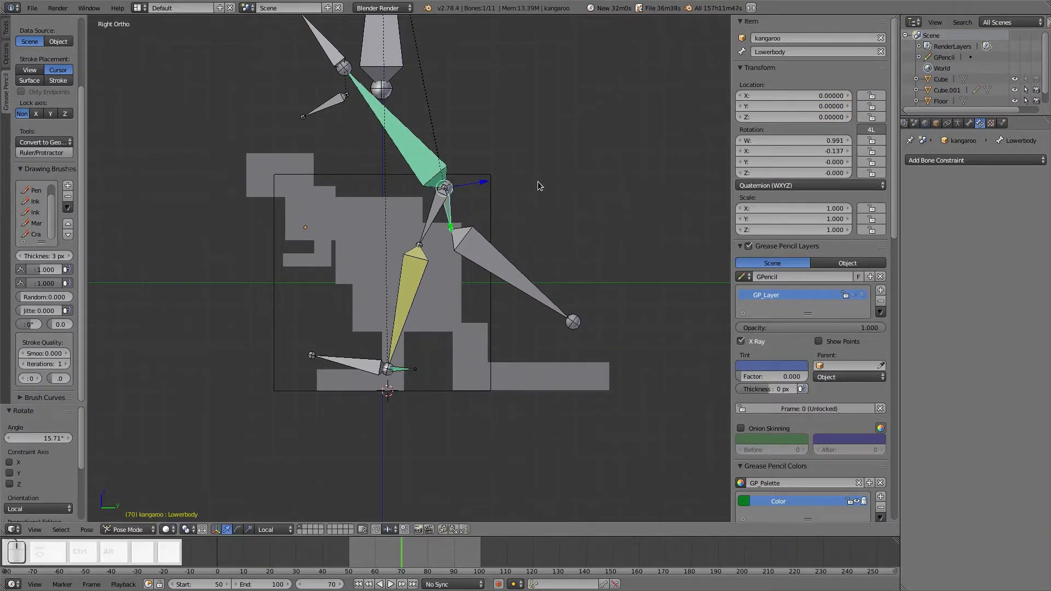
key(i)
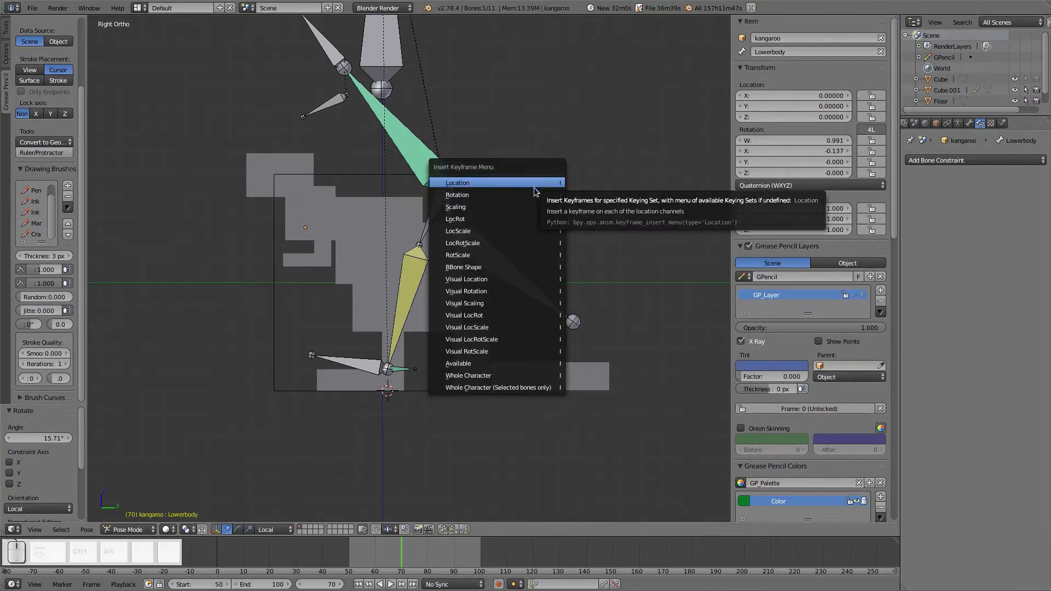
click(533, 191)
Clear the Lowerbody bone's rotation at frame 50 and insert a Rotation keyframe.
click(349, 569)
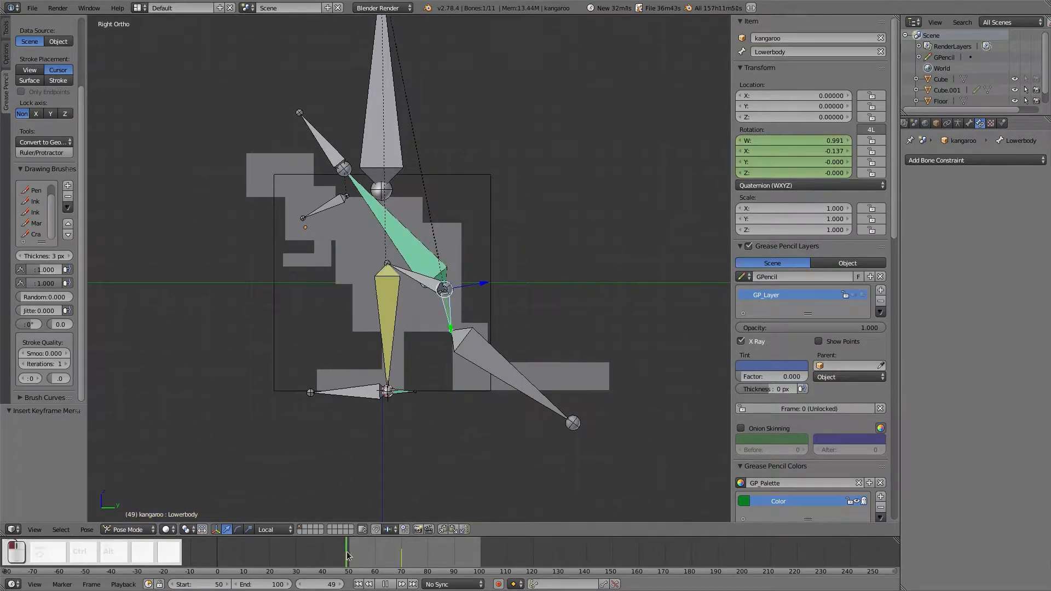
key(alt+r)
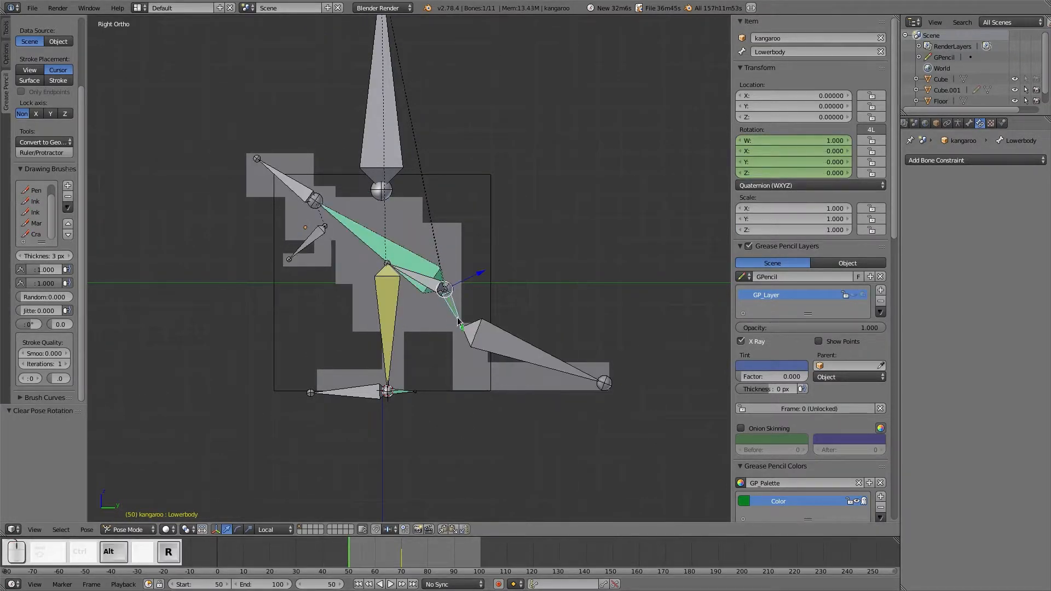
key(i)
click(463, 315)
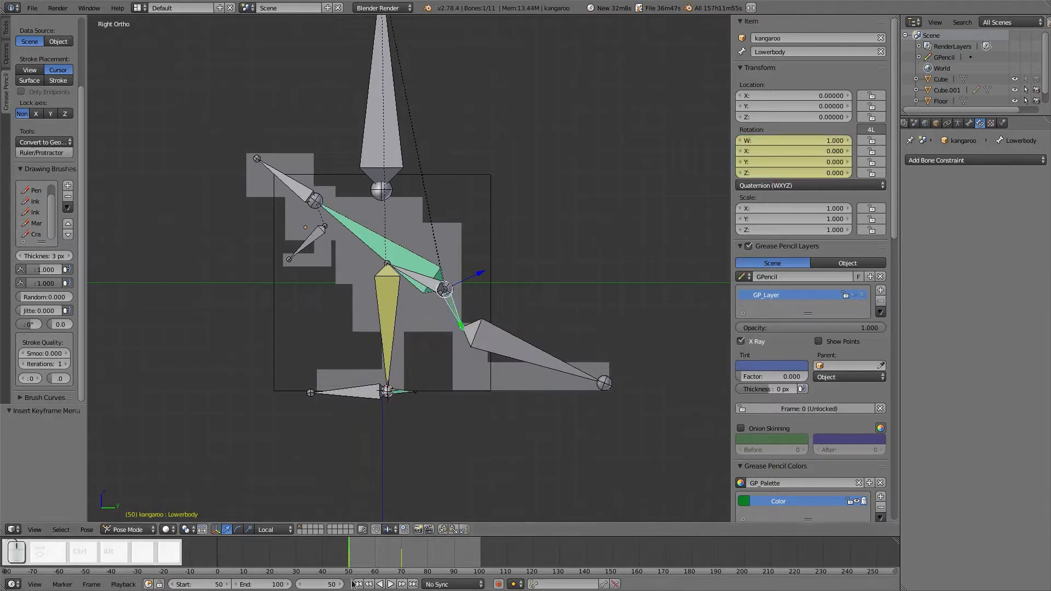
Lower the Master bone to about -0.055 on its local Y axis at frame 90 and insert a Location keyframe.
drag(343, 555, 402, 555)
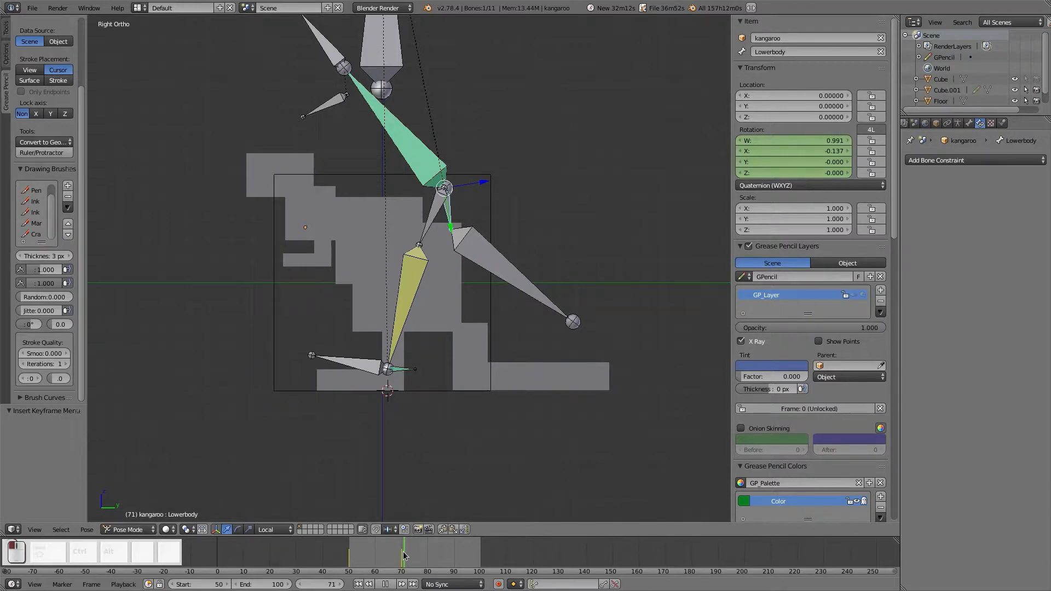
key(i)
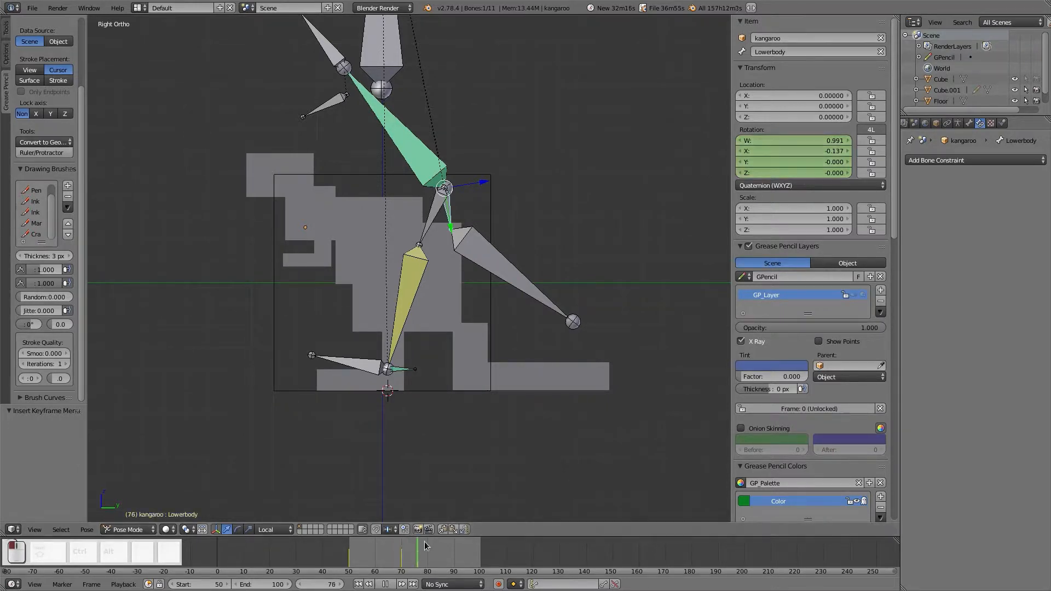
click(344, 550)
drag(344, 550, 407, 563)
right_click(380, 62)
key(g)
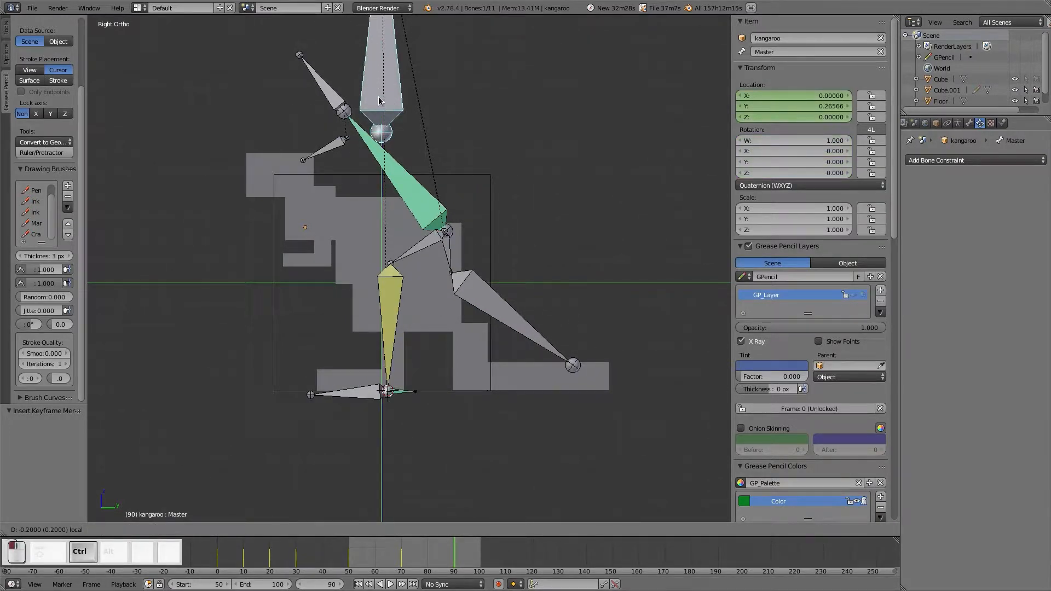
click(376, 124)
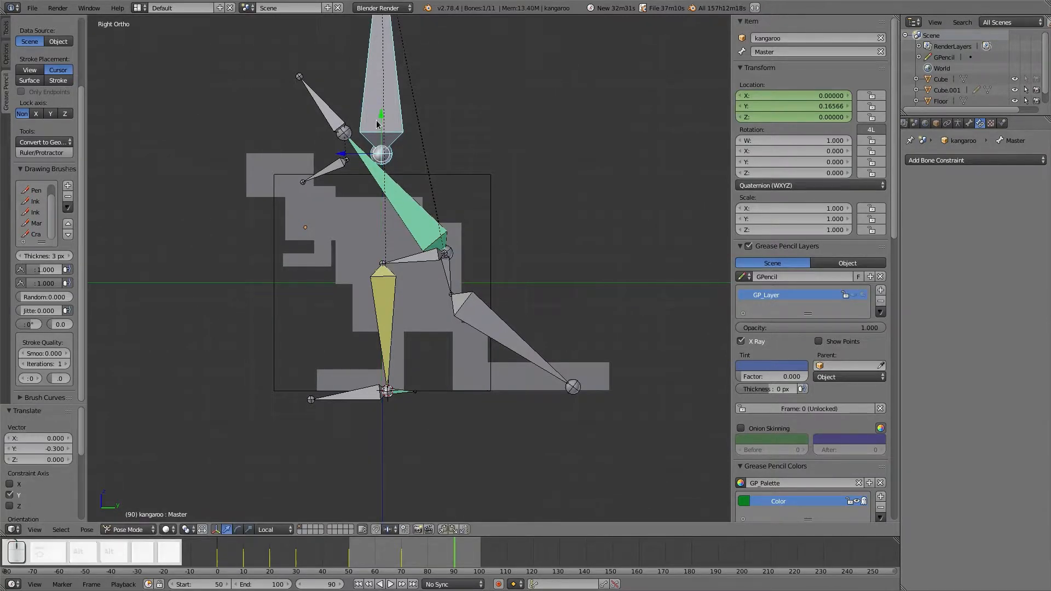
key(alt+g)
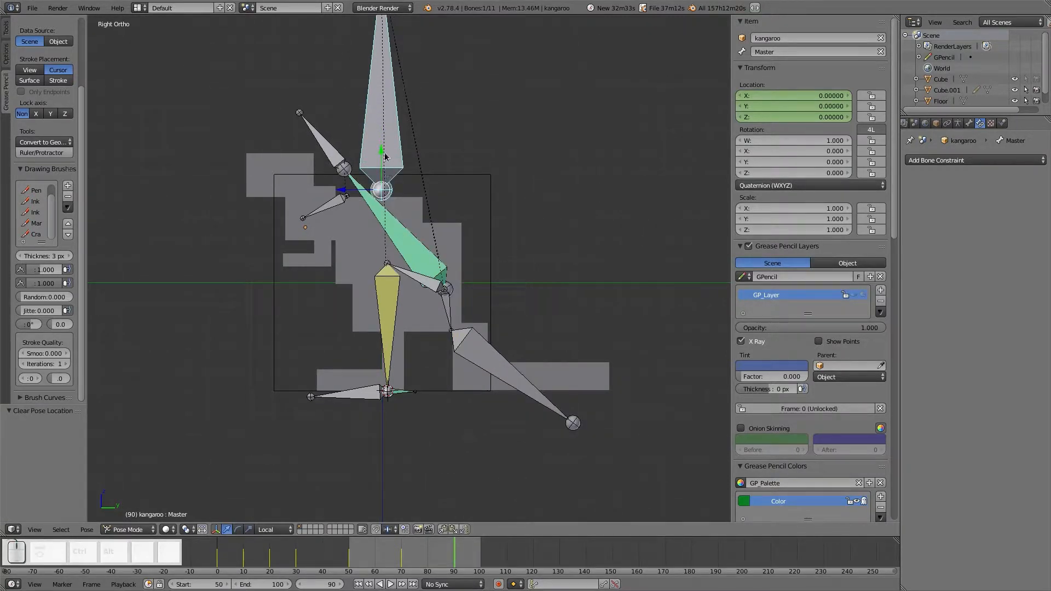
drag(381, 154, 382, 174)
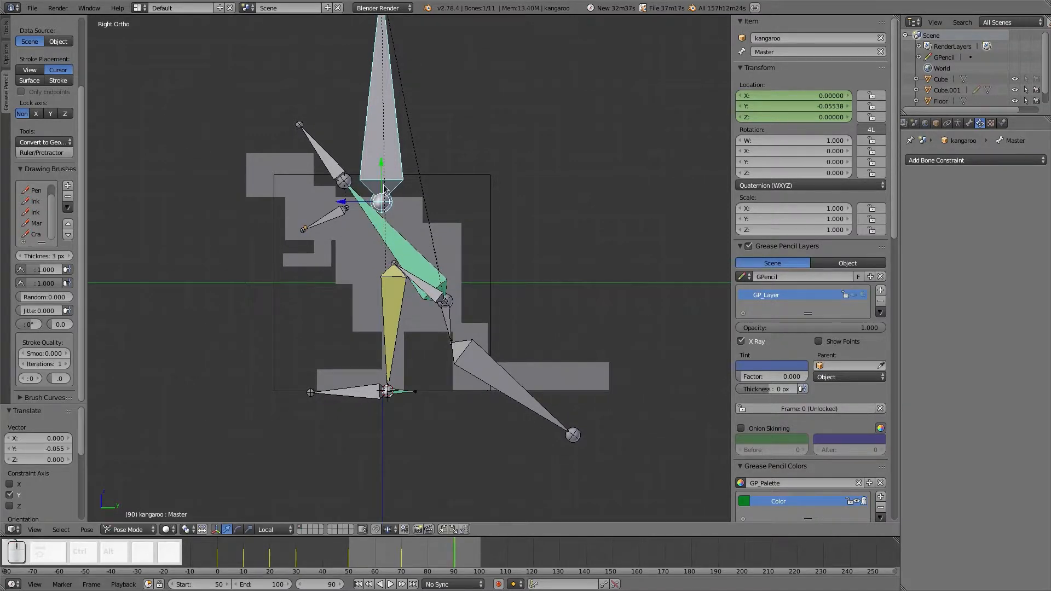
key(i)
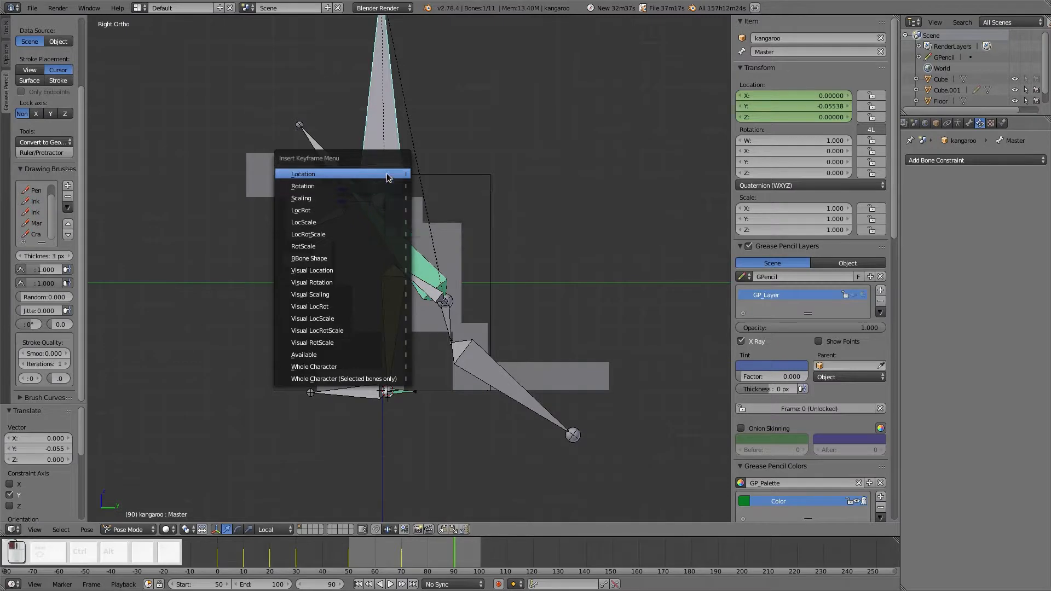
click(389, 174)
Rotate the Lowerbody bone about -23° at frame 90 and insert a Rotation keyframe.
right_click(447, 331)
key(r)
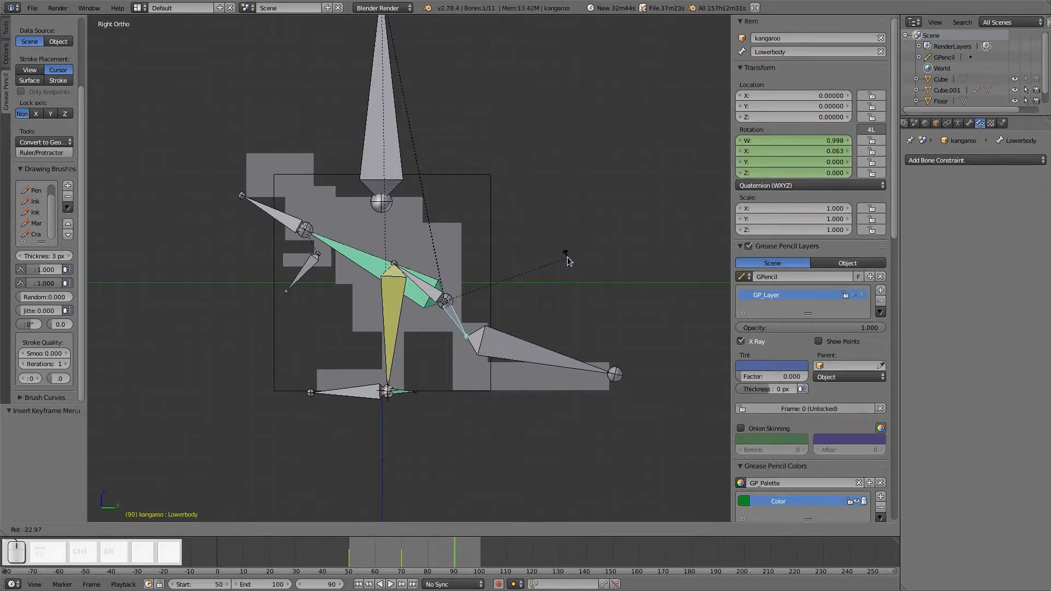
click(569, 262)
key(i)
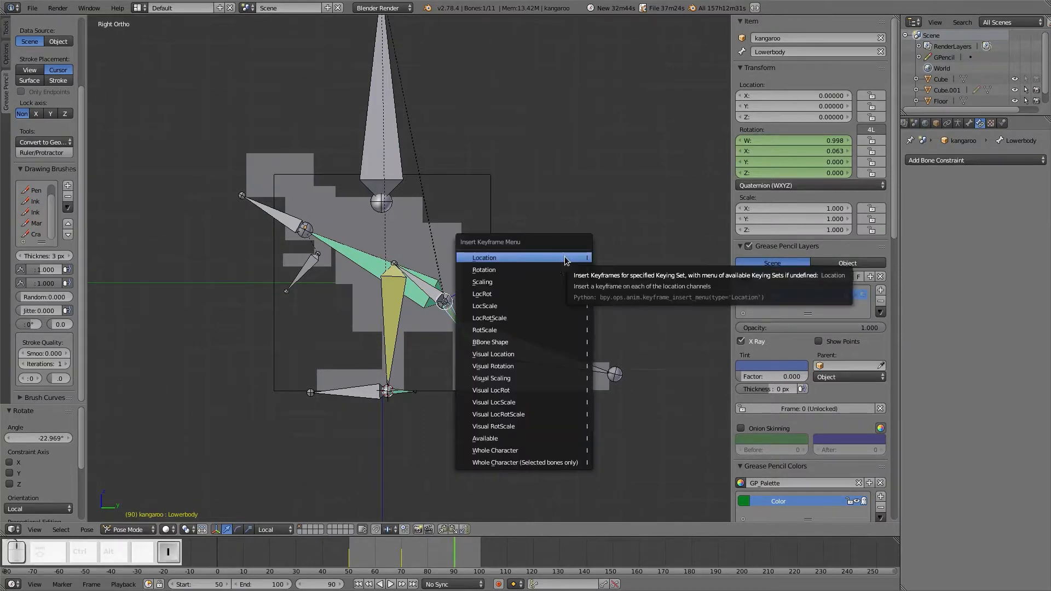
click(554, 271)
Clear the Lowerbody bone's rotation at frame 100 and insert a Rotation keyframe.
key(Up)
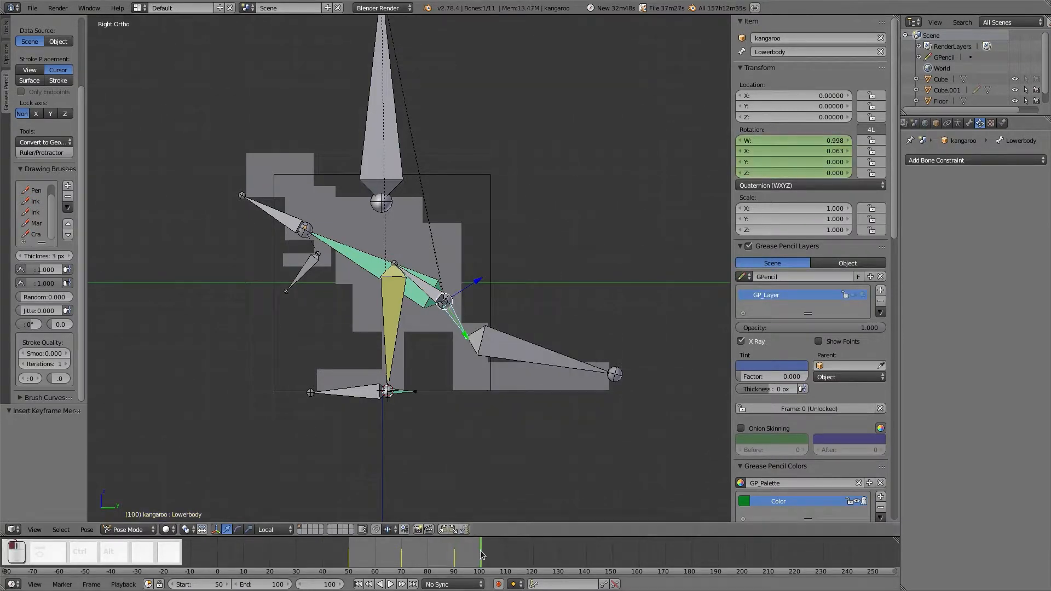
key(alt+r)
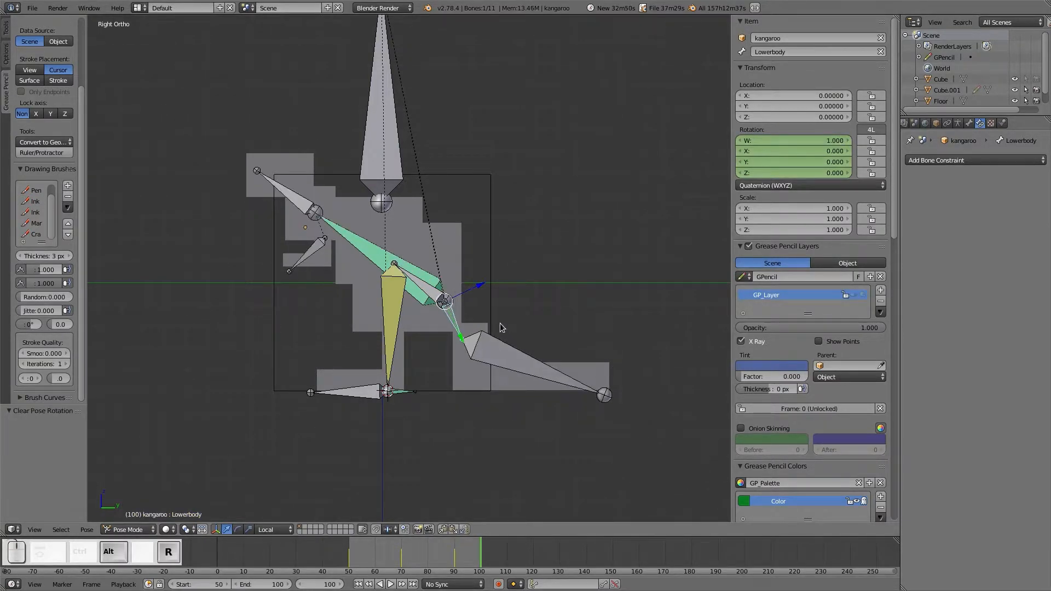
key(i)
click(499, 314)
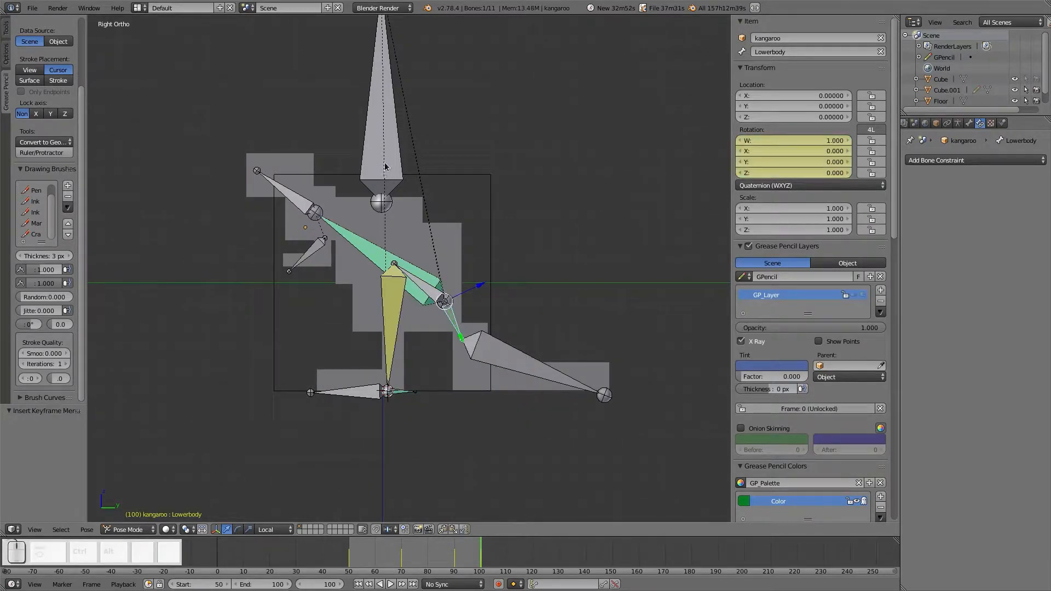
Clear the Master bone's location at frame 100 and insert a Location keyframe.
right_click(385, 166)
key(alt+g)
key(i)
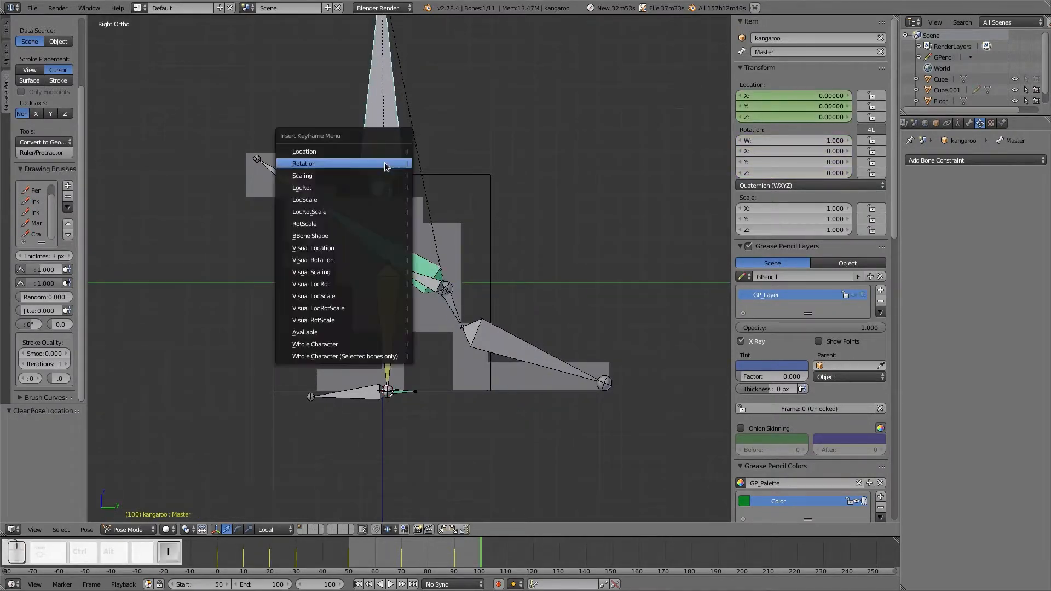
click(384, 151)
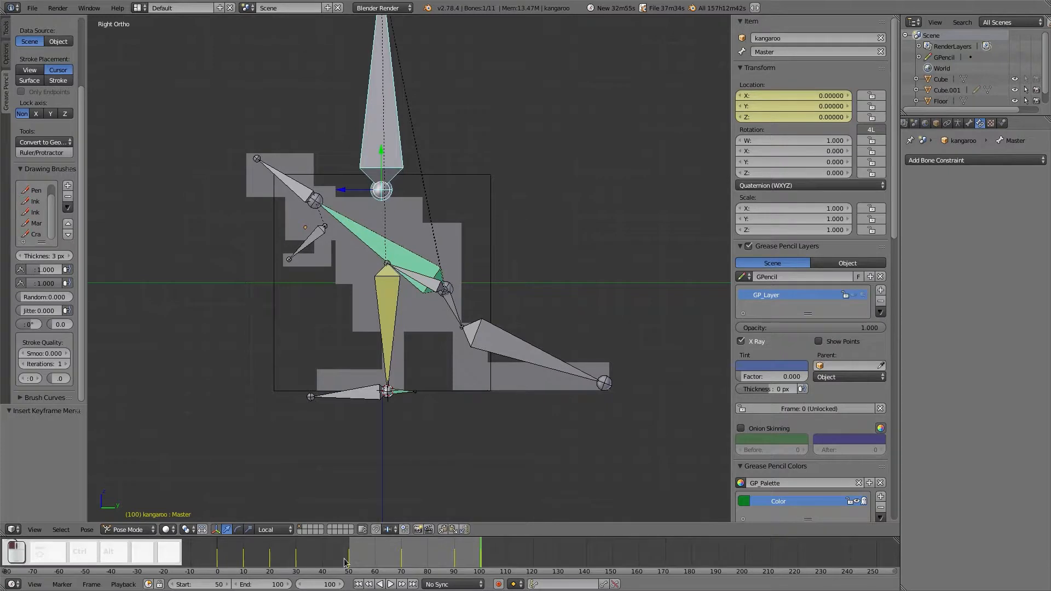
Raise the Master bone to about -0.025 on its local Y axis at frame 90 and replace its Location keyframe.
drag(349, 558, 455, 564)
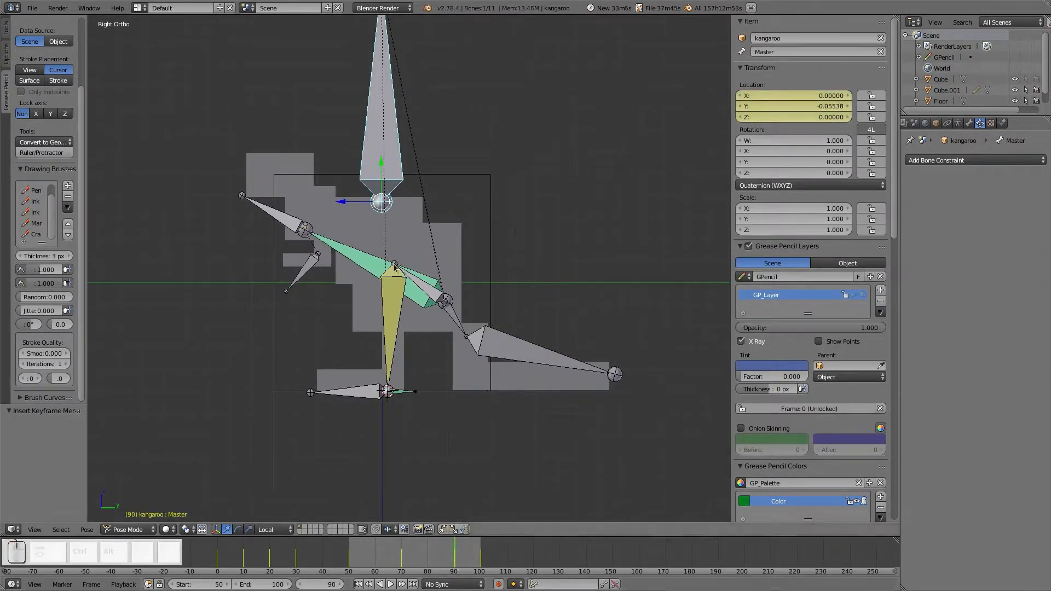
drag(383, 172, 385, 167)
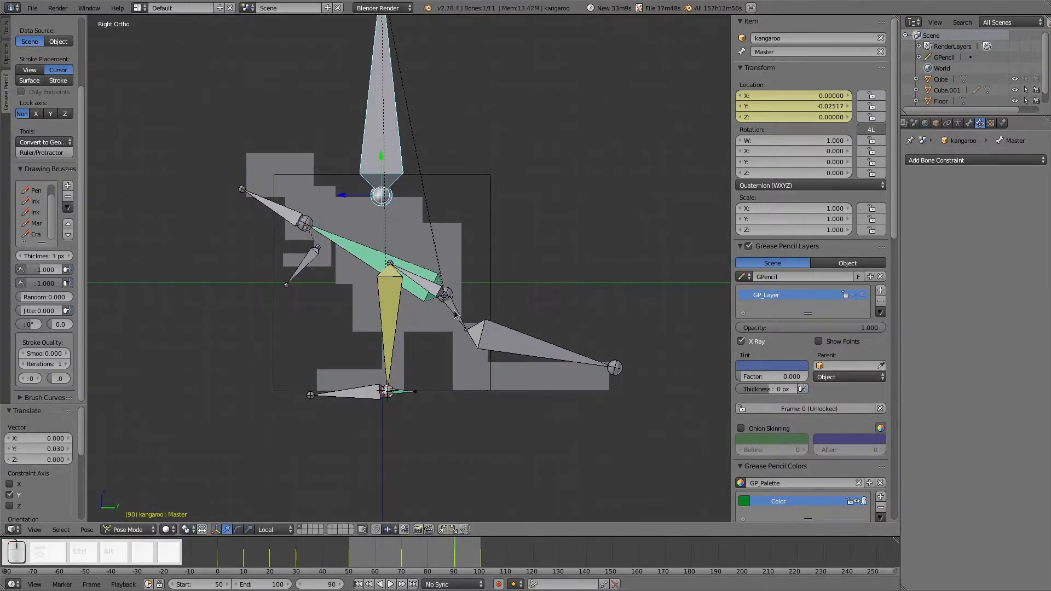
key(i)
click(419, 175)
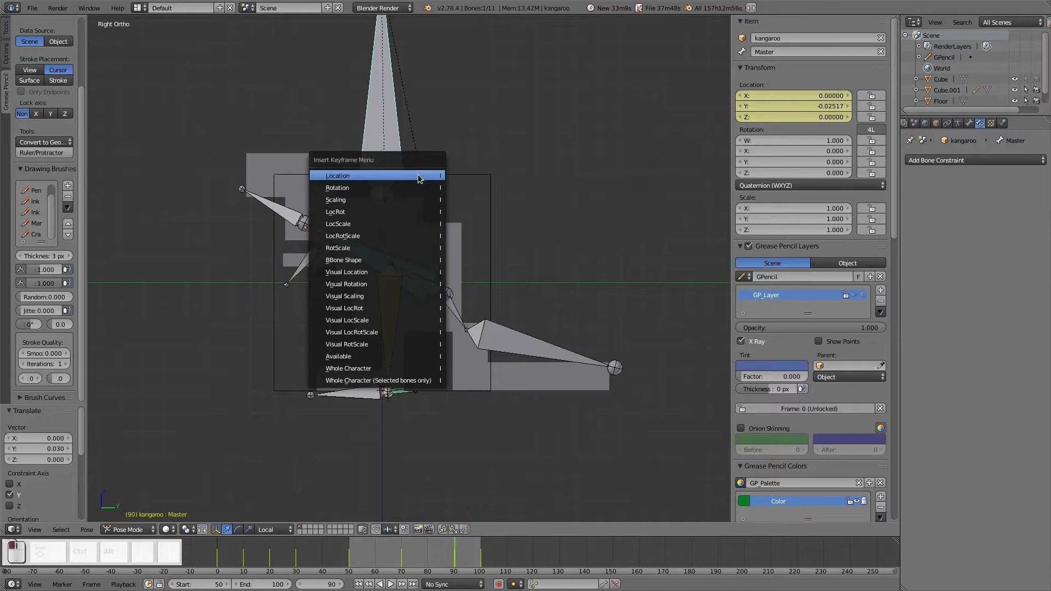
Reset the Lowerbody bone's rotation at frame 90, rotate it about -5.7° and insert a Rotation keyframe.
right_click(452, 313)
key(alt+r)
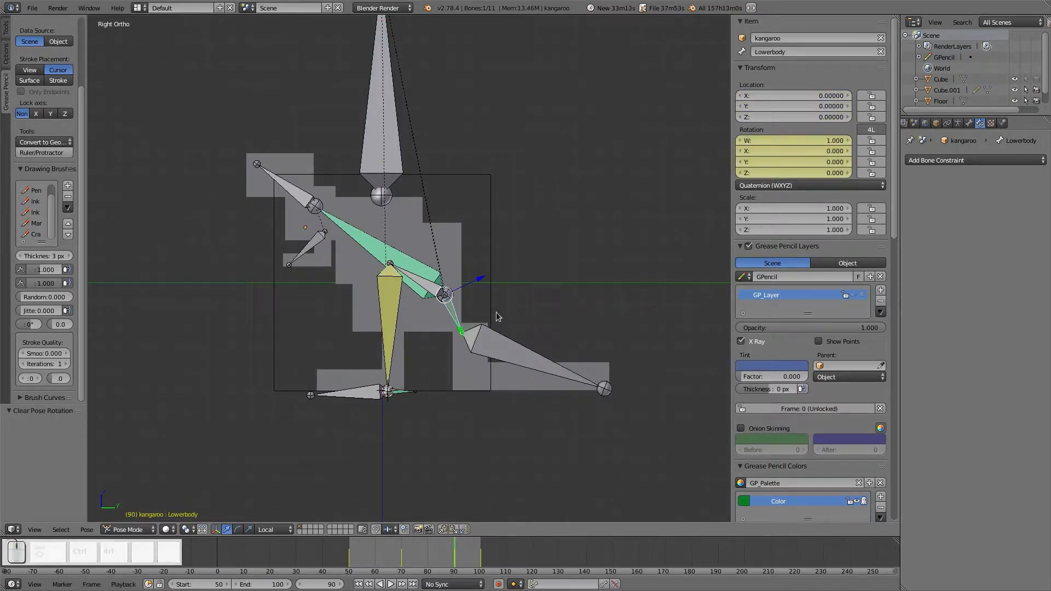
key(r)
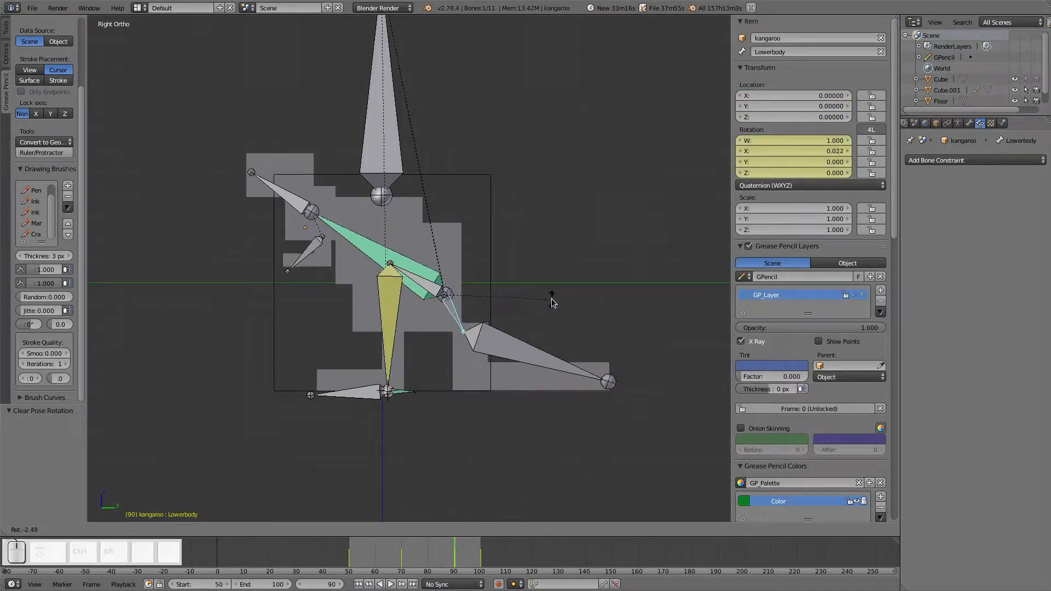
click(553, 297)
key(i)
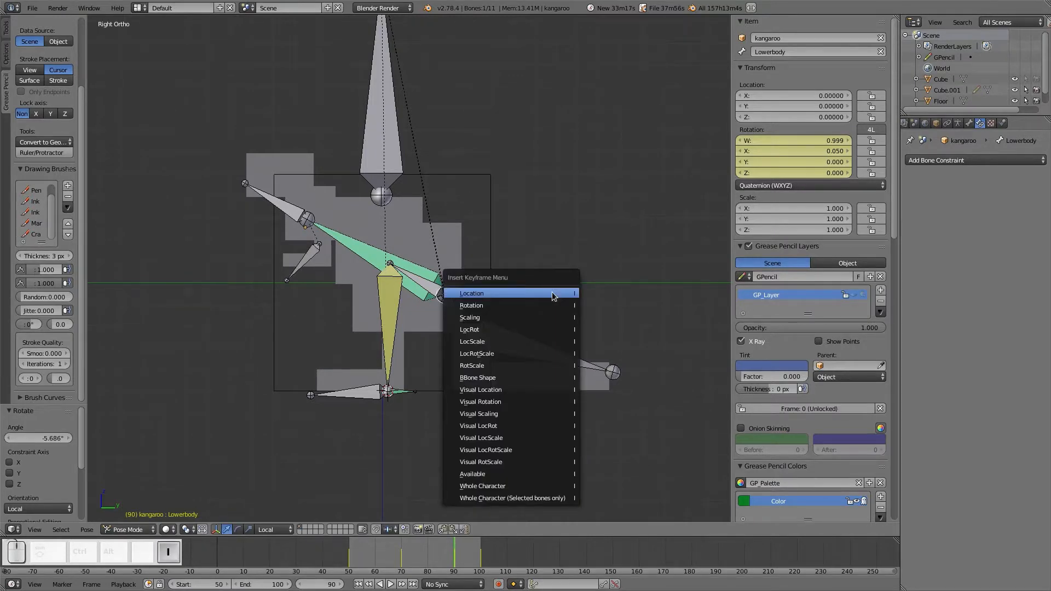
click(553, 293)
Scrub the animation between frames 50 and 110 to examine the rise, the landing and the contact of the foot with the floor.
drag(348, 550, 462, 556)
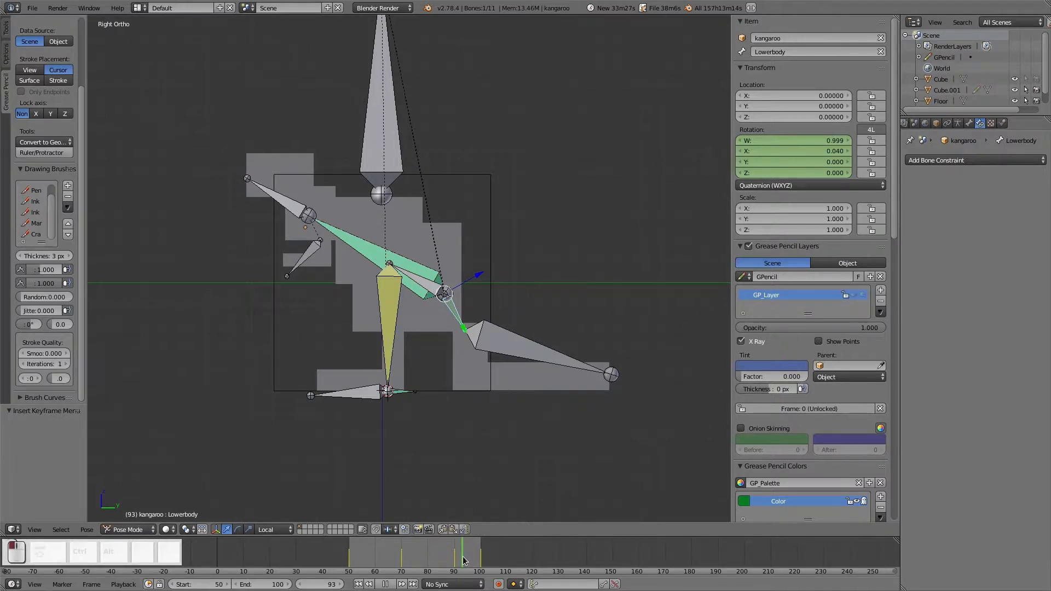
mouse_move(463, 560)
mouse_down()
mouse_move(453, 563)
mouse_move(482, 550)
mouse_move(324, 559)
mouse_move(479, 553)
mouse_up()
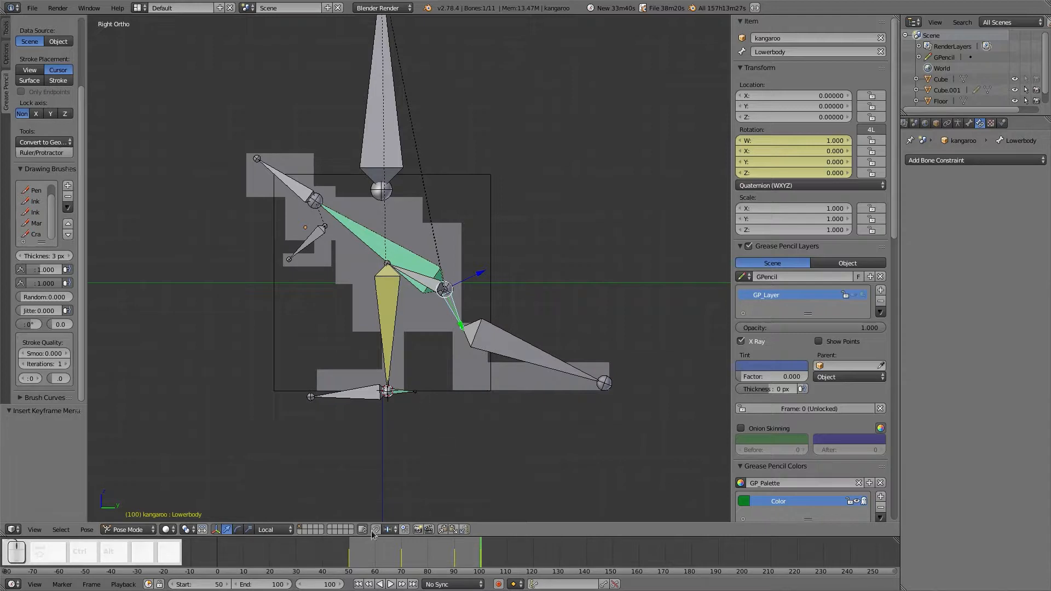
mouse_move(354, 554)
mouse_down()
mouse_move(179, 543)
mouse_move(228, 553)
mouse_move(487, 553)
mouse_move(340, 552)
mouse_up()
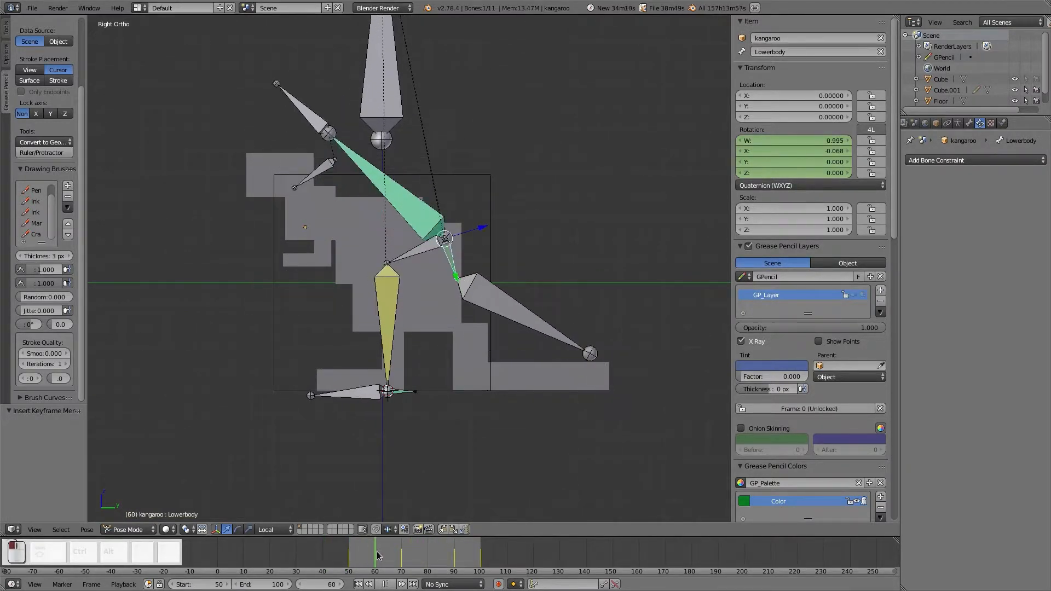
drag(451, 551, 515, 552)
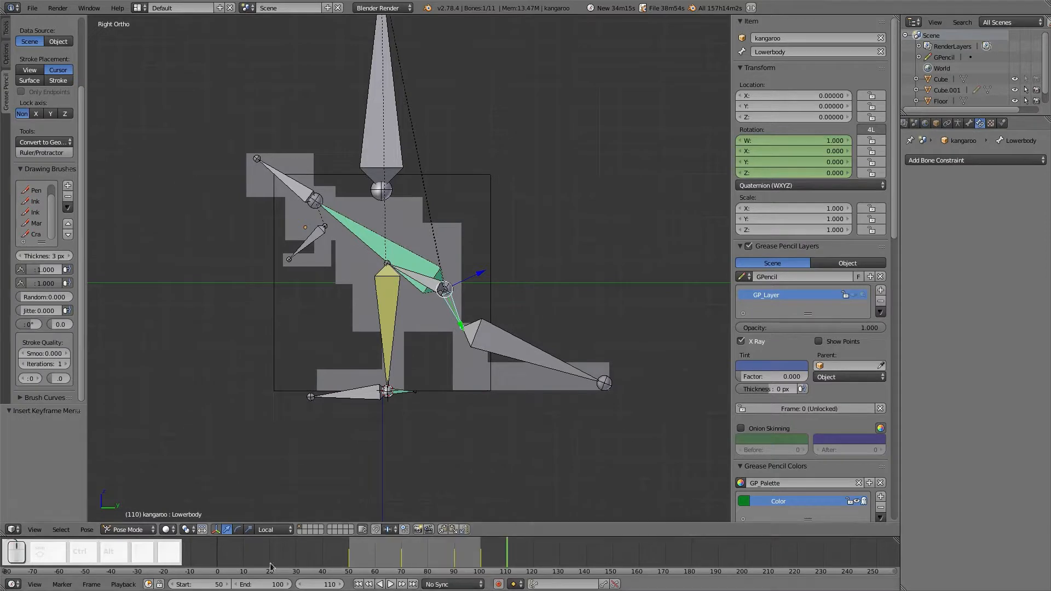
Set the animation range to frames 110 to 150 and insert a Rotation keyframe on the Lowerbody bone at frame 110.
click(256, 584)
text(150)
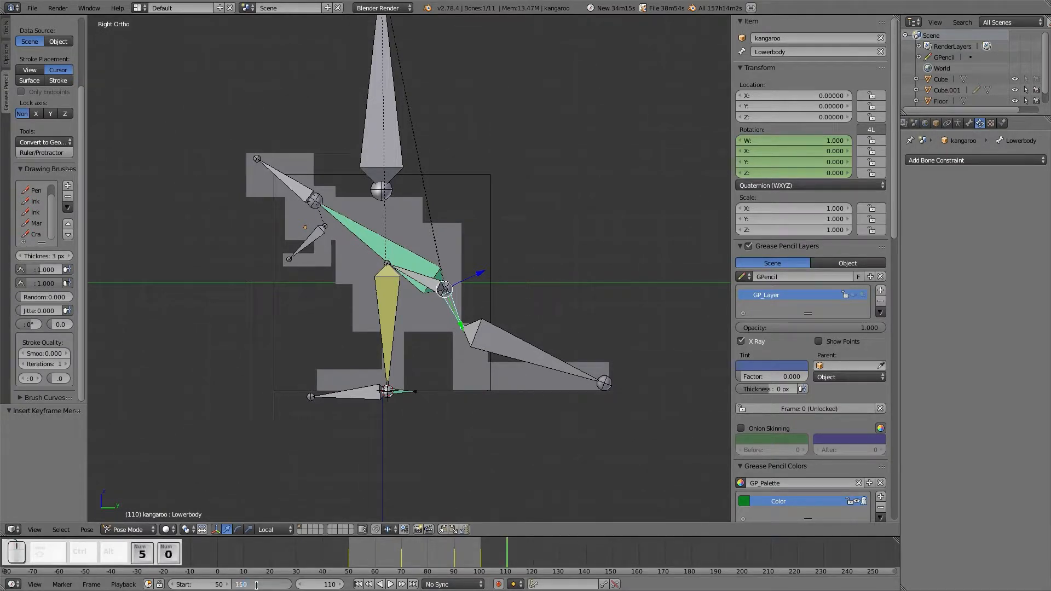
key(Return)
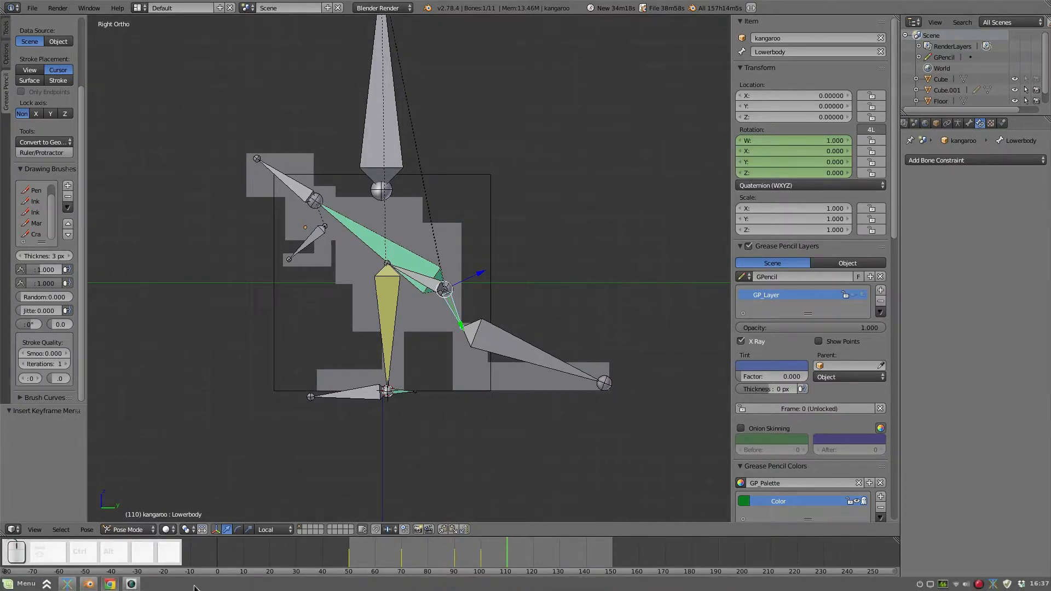
click(194, 584)
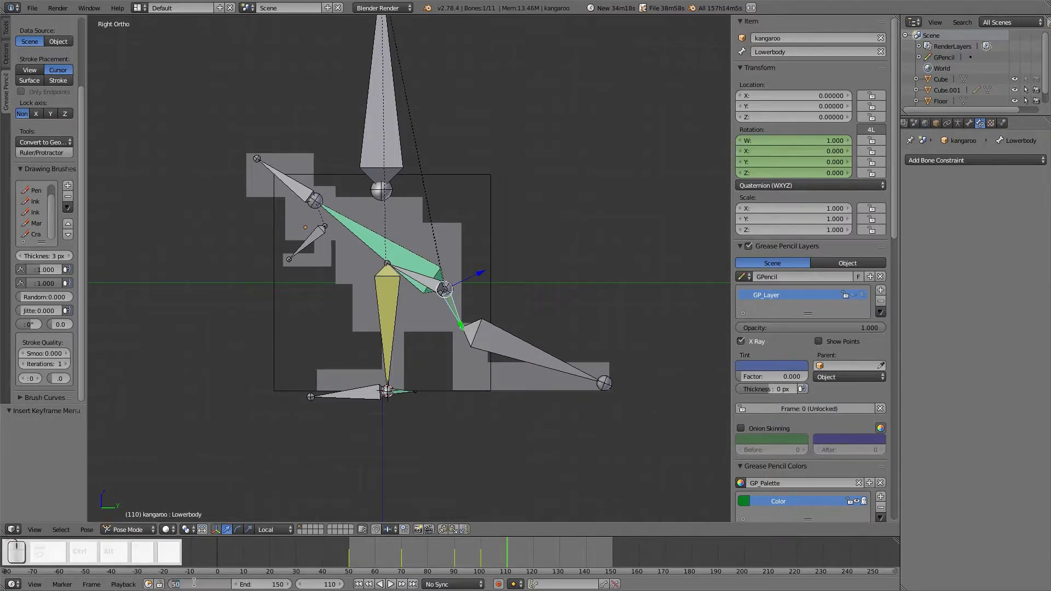
text(110)
key(Return)
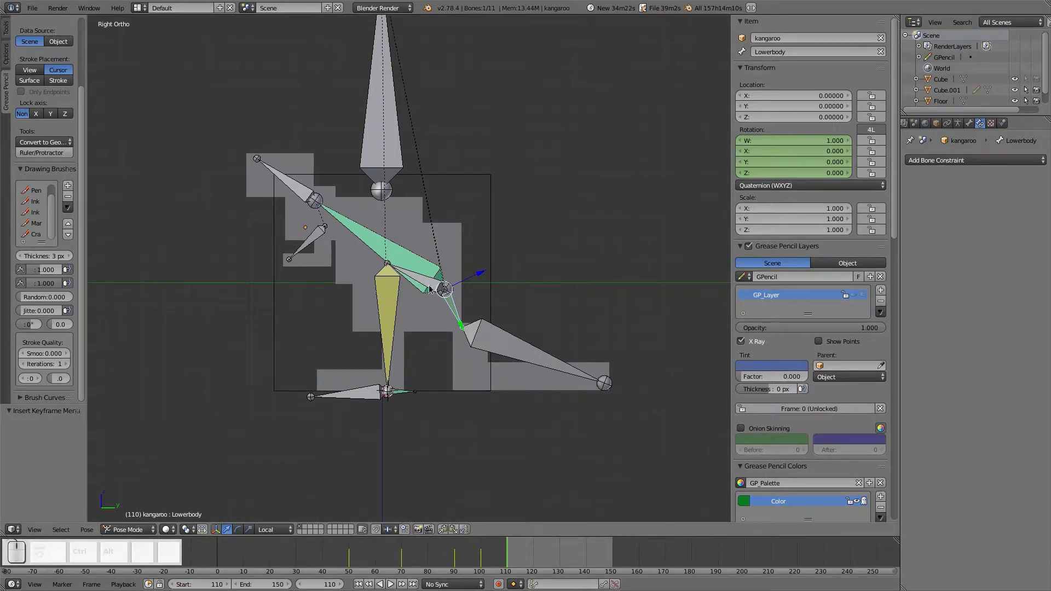
key(i)
click(447, 316)
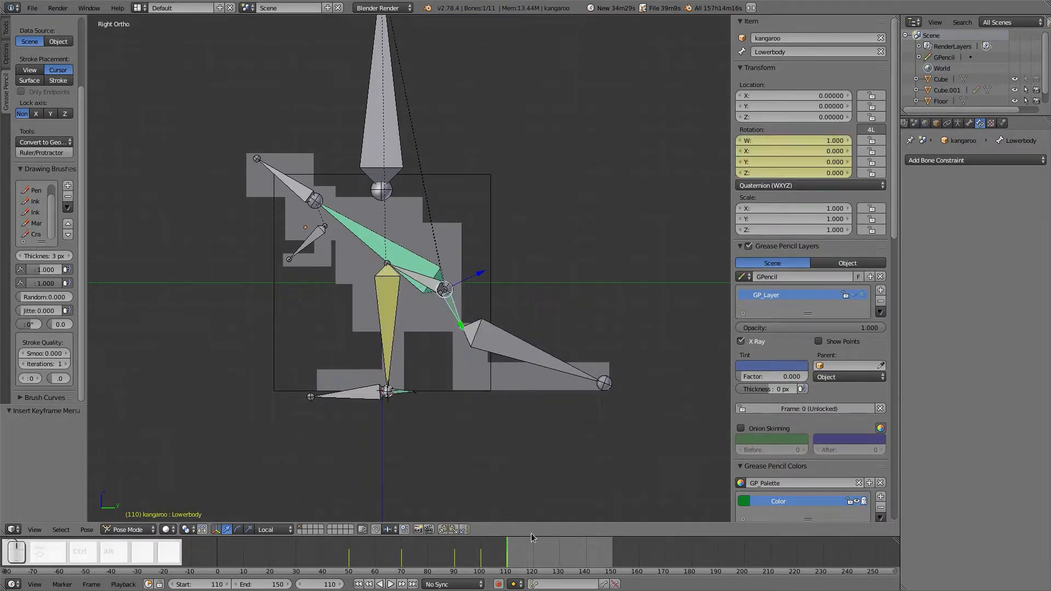
Scrub and play the animation from frame 110 to examine the start of the new frame range.
mouse_move(509, 562)
mouse_down()
mouse_move(520, 560)
mouse_move(208, 552)
mouse_move(350, 571)
mouse_move(517, 550)
mouse_move(215, 549)
mouse_move(509, 573)
mouse_up()
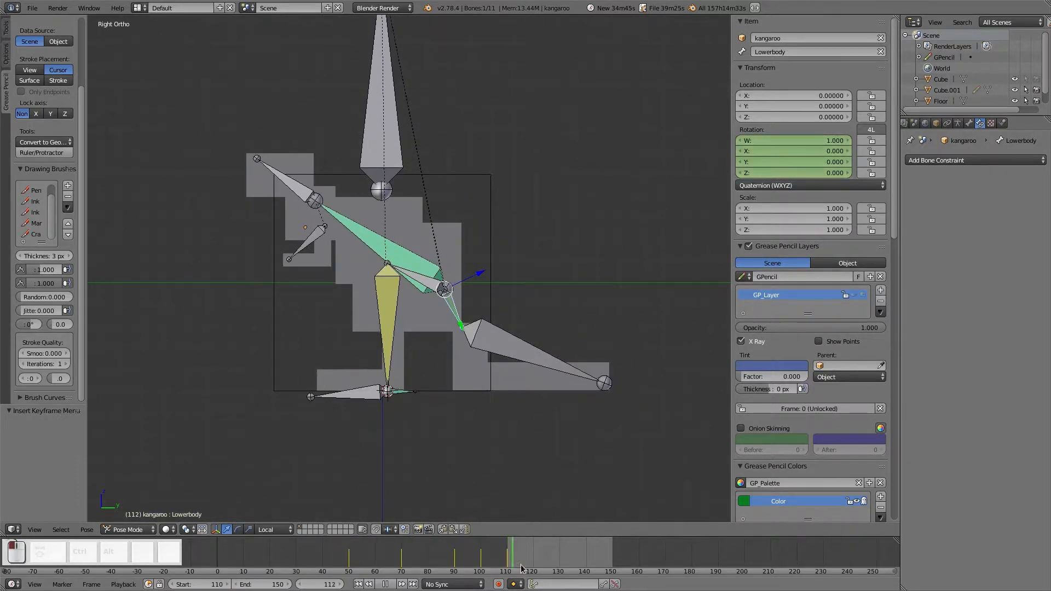
key(Escape)
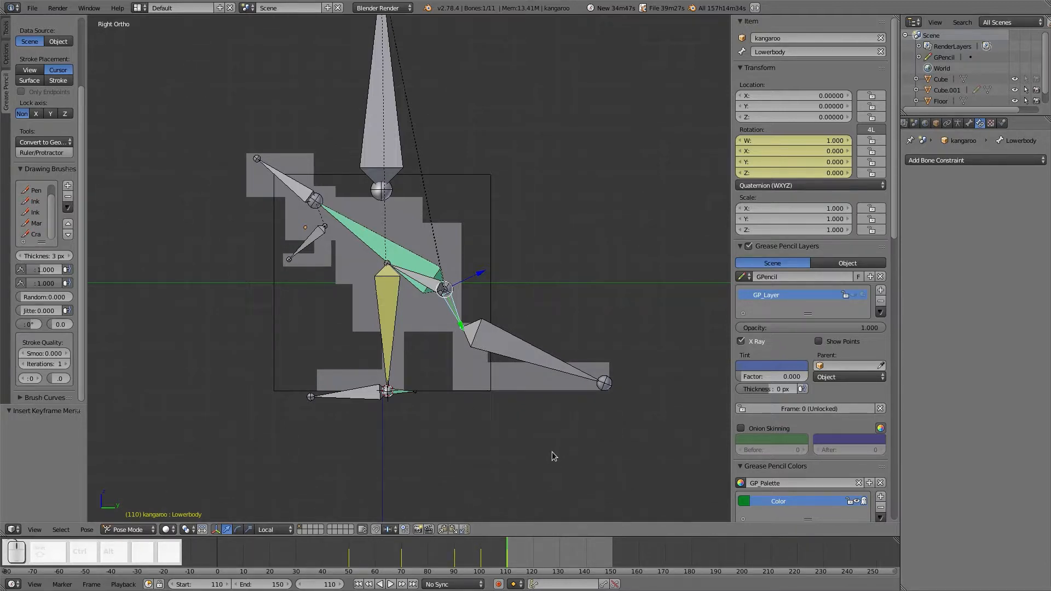
key(alt+a)
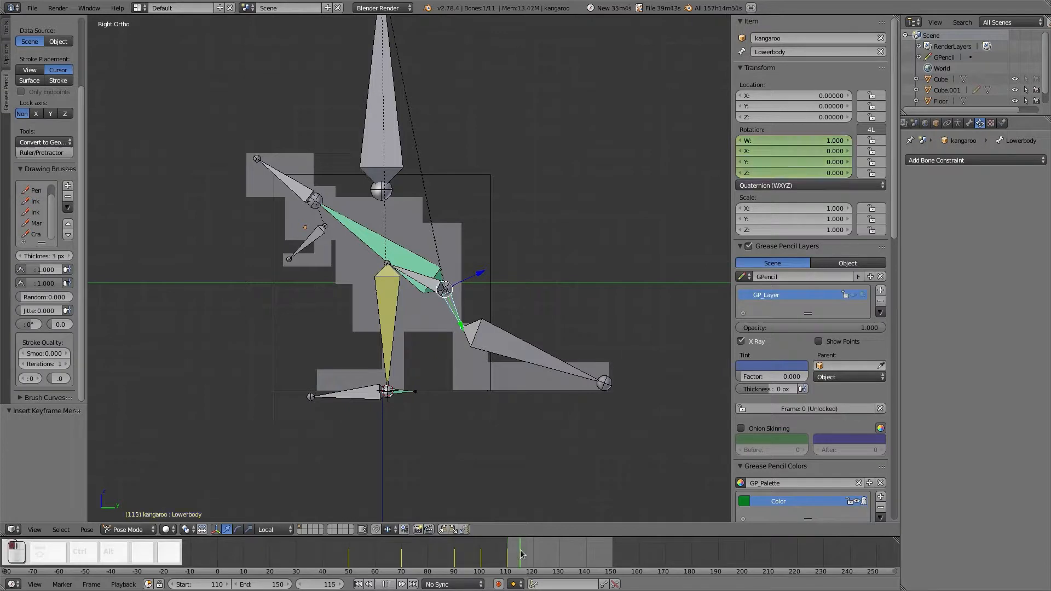
drag(554, 548, 507, 556)
key(alt+a)
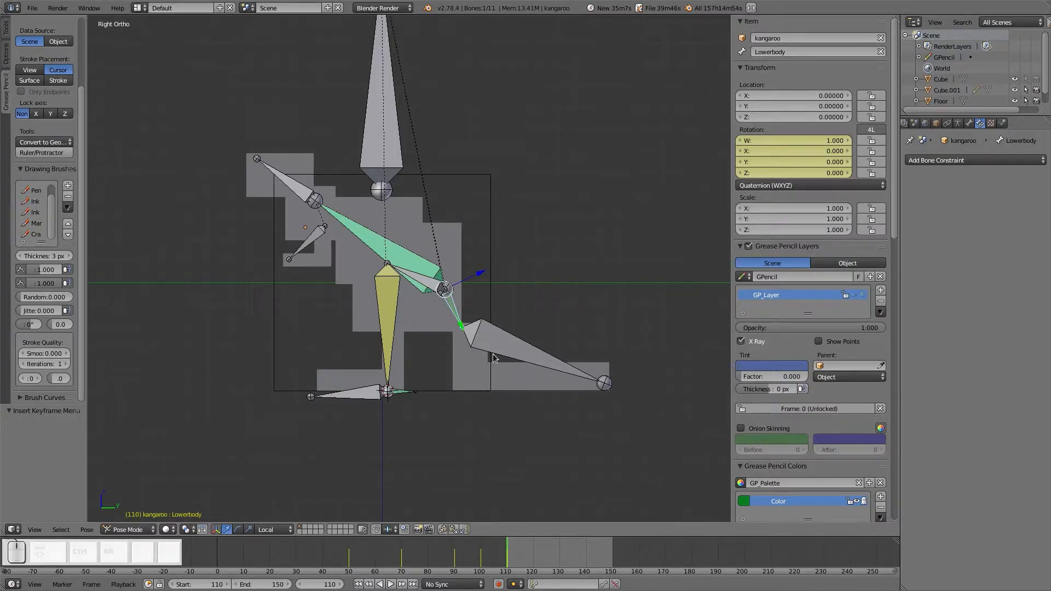
Clear the Lowerbody bone's rotation at frame 110 and move the current frame to 125.
click(505, 558)
drag(505, 558, 507, 558)
key(alt+r)
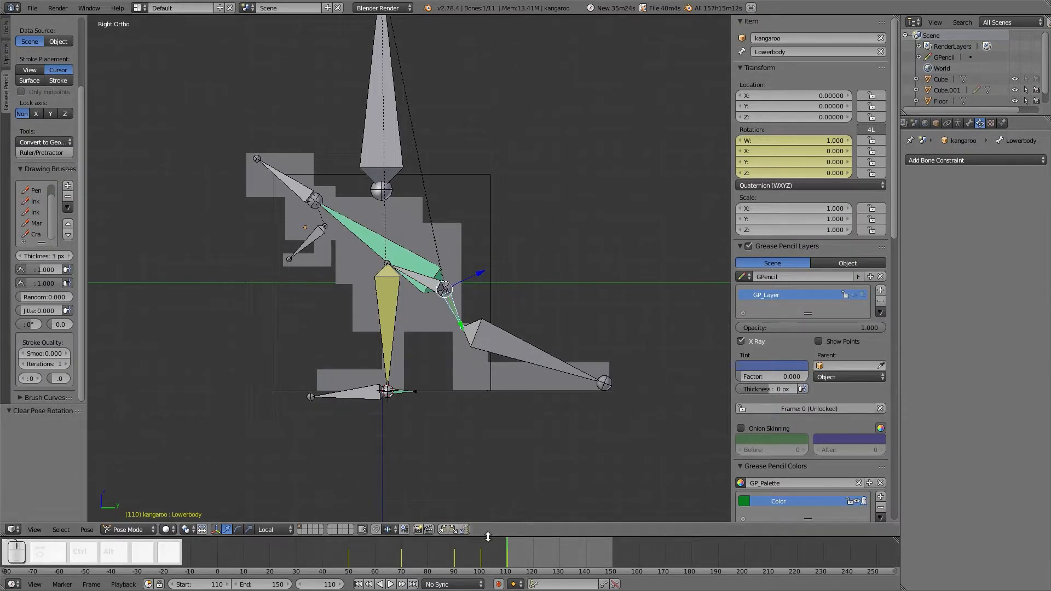
drag(515, 547, 546, 554)
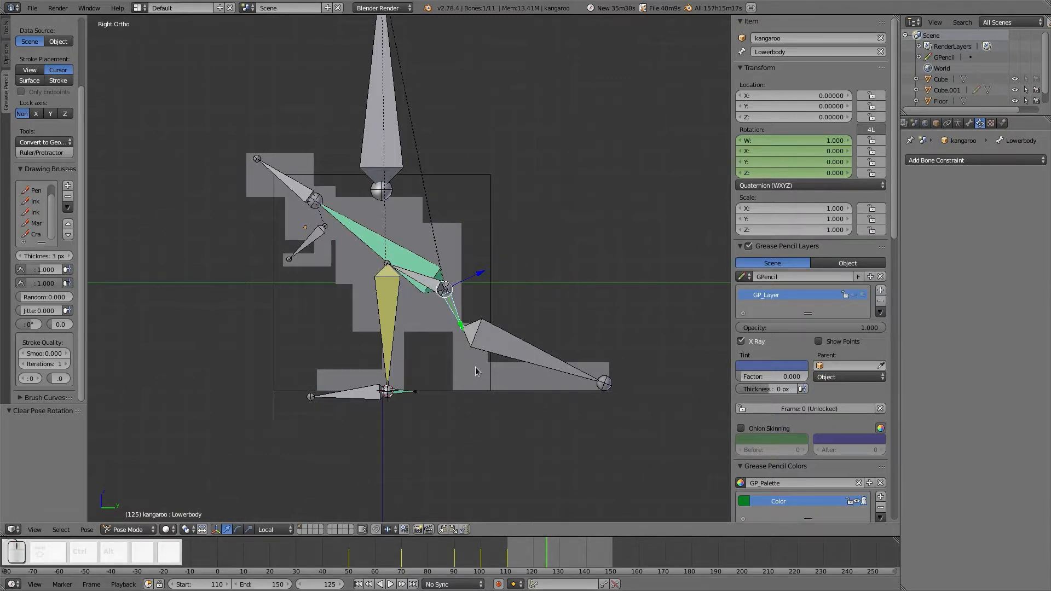
Try rotating the Lowerbody bone by about -29 degrees at frame 125.
key(r)
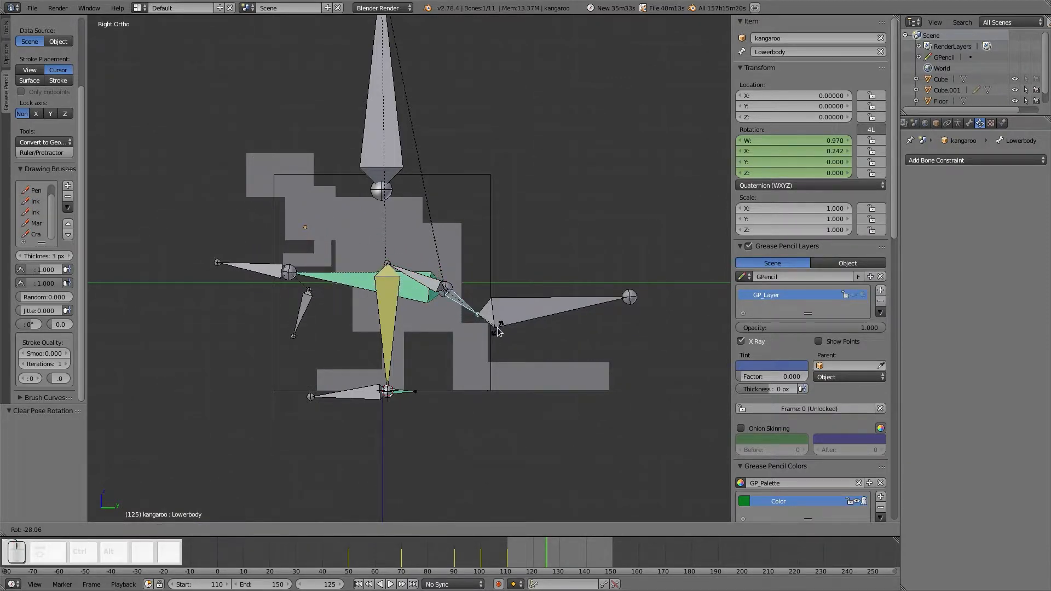
click(497, 330)
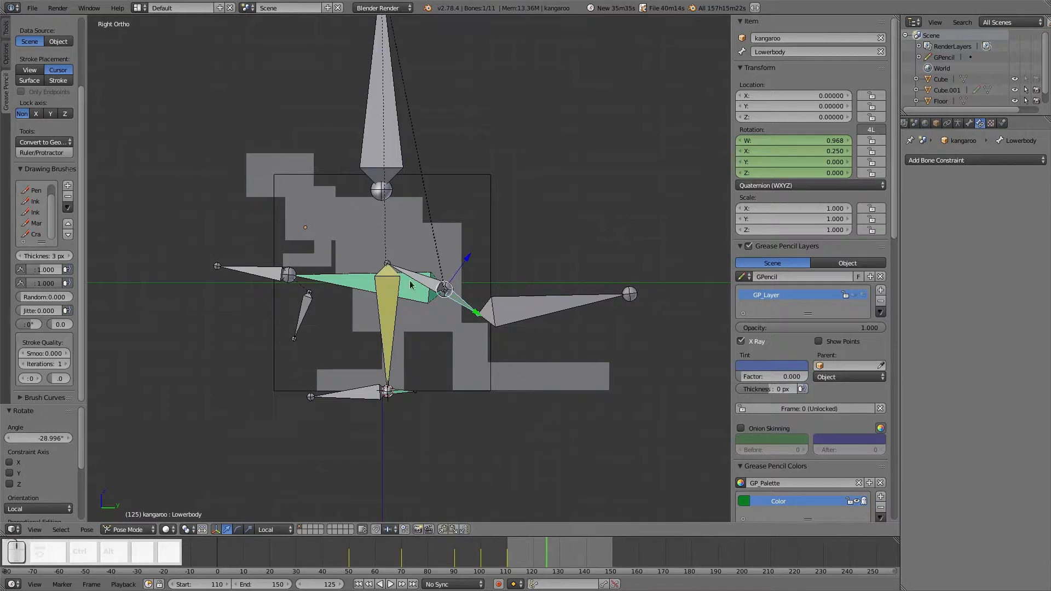
Insert a Location keyframe on the Master bone at frame 110.
right_click(386, 126)
drag(351, 189, 347, 191)
right_click(346, 191)
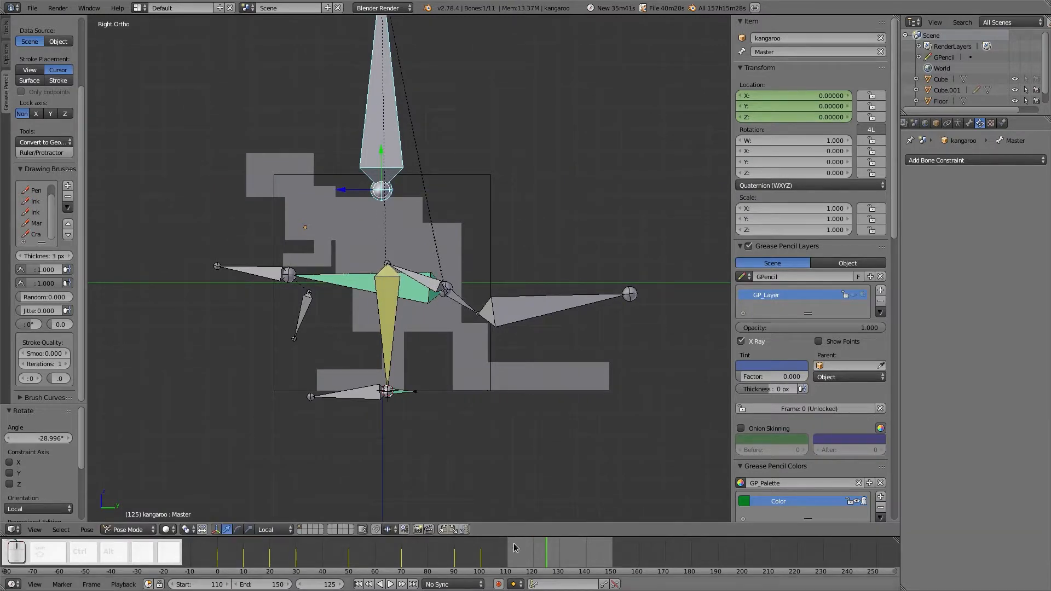
drag(510, 546, 506, 550)
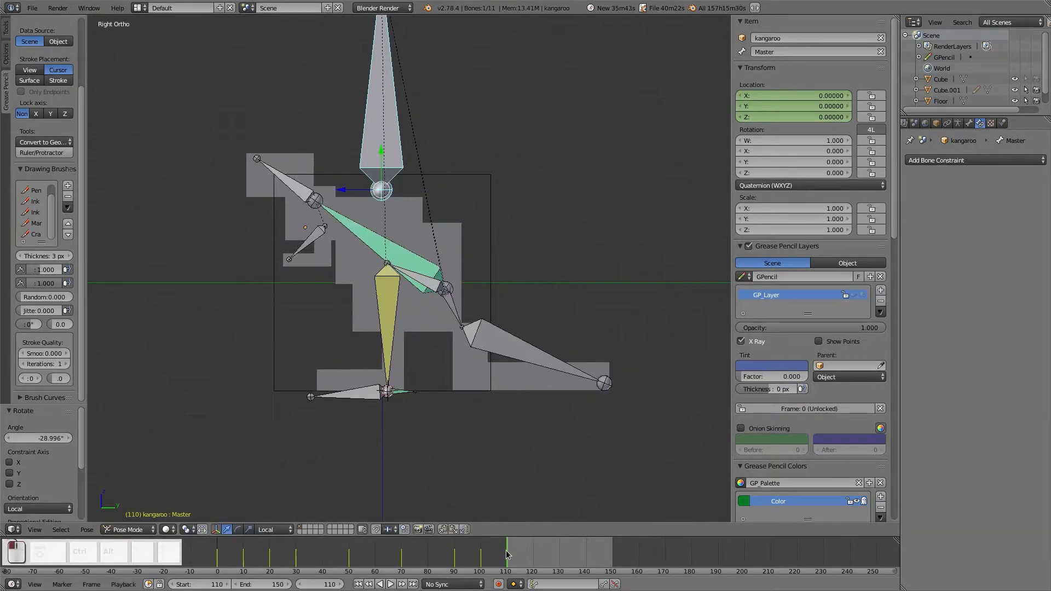
key(i)
click(402, 141)
Insert a Rotation keyframe on the Head bone at frame 110.
right_click(295, 192)
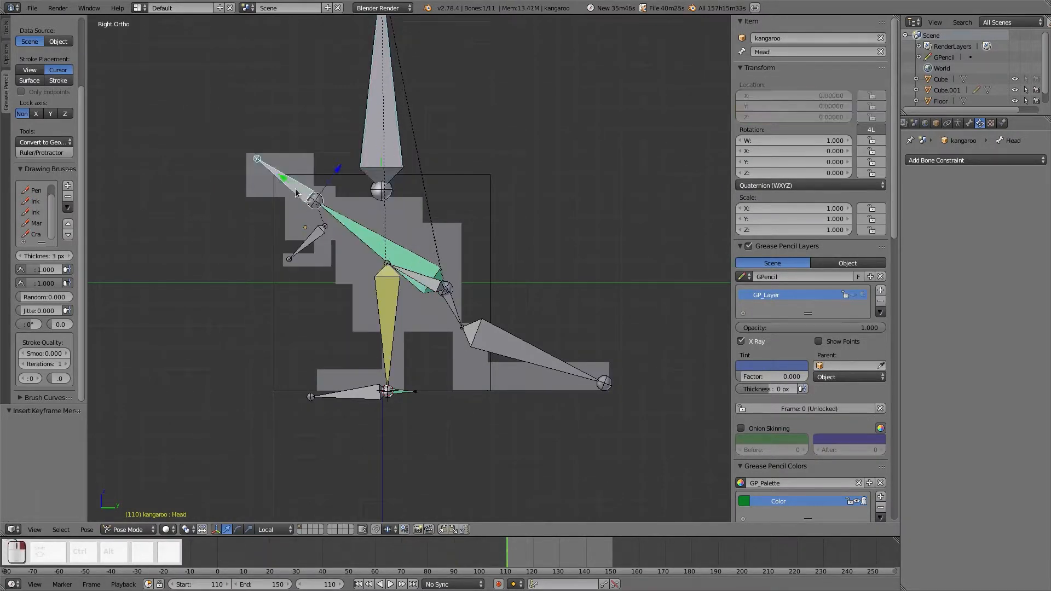
key(i)
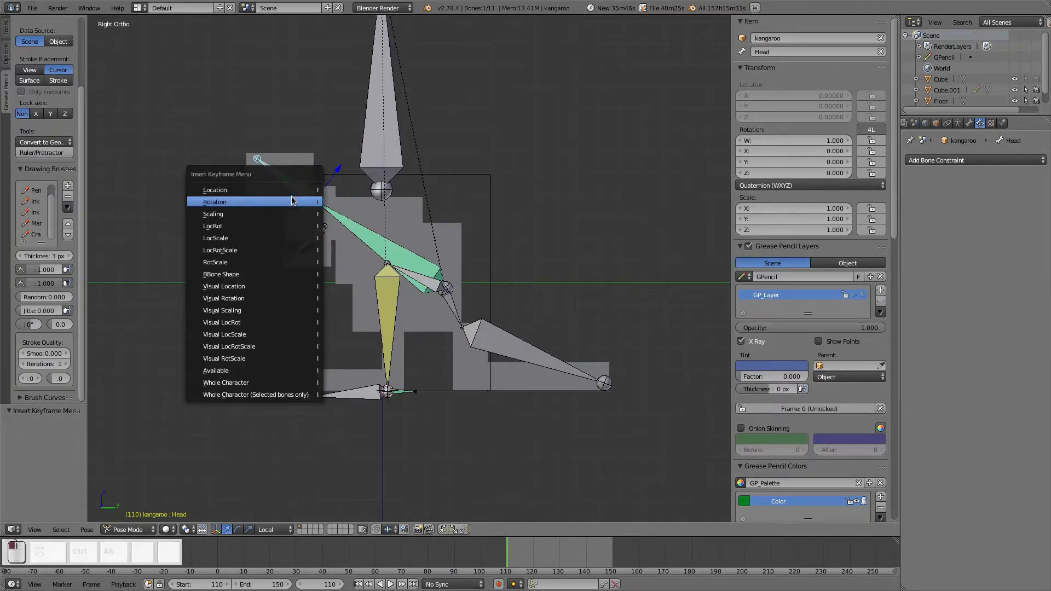
click(298, 189)
Insert Rotation keyframes on the arm_l and arm_r bones at frame 110.
right_click(312, 241)
key(t)
key(t)
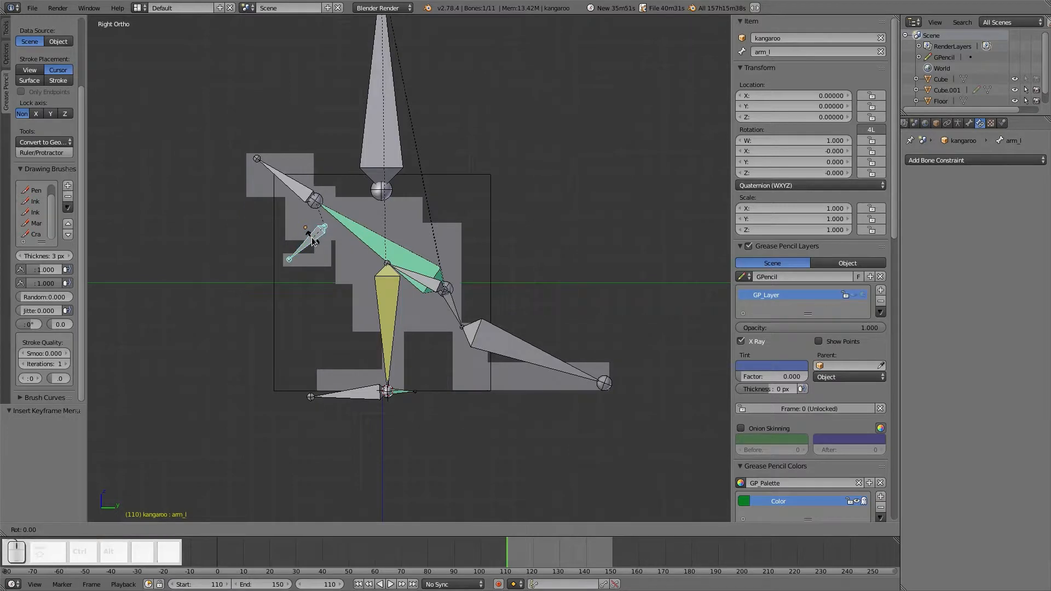
key(i)
click(308, 251)
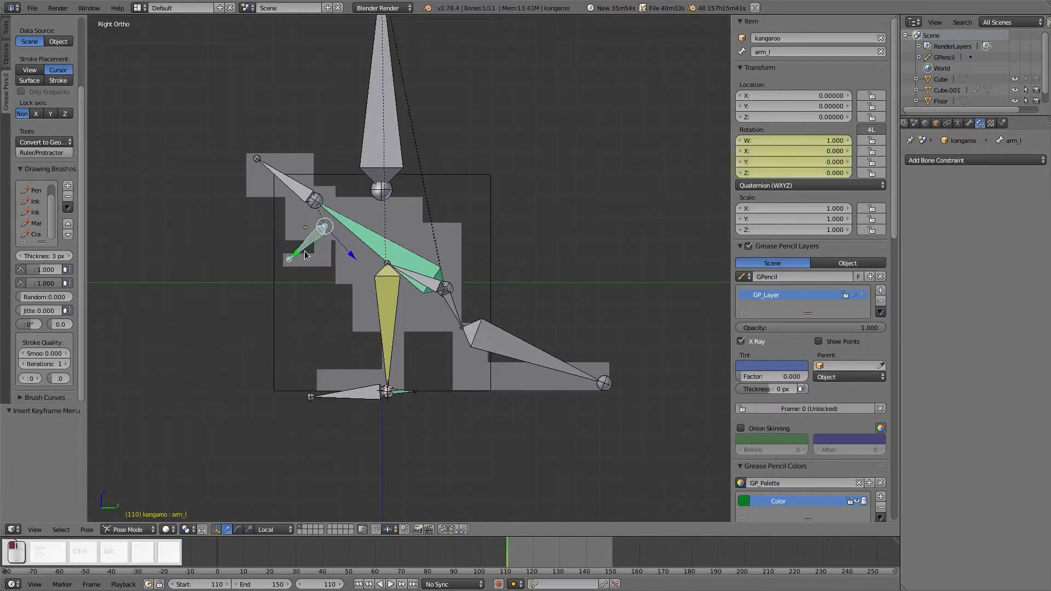
middle_drag(309, 251, 303, 226)
right_click(301, 221)
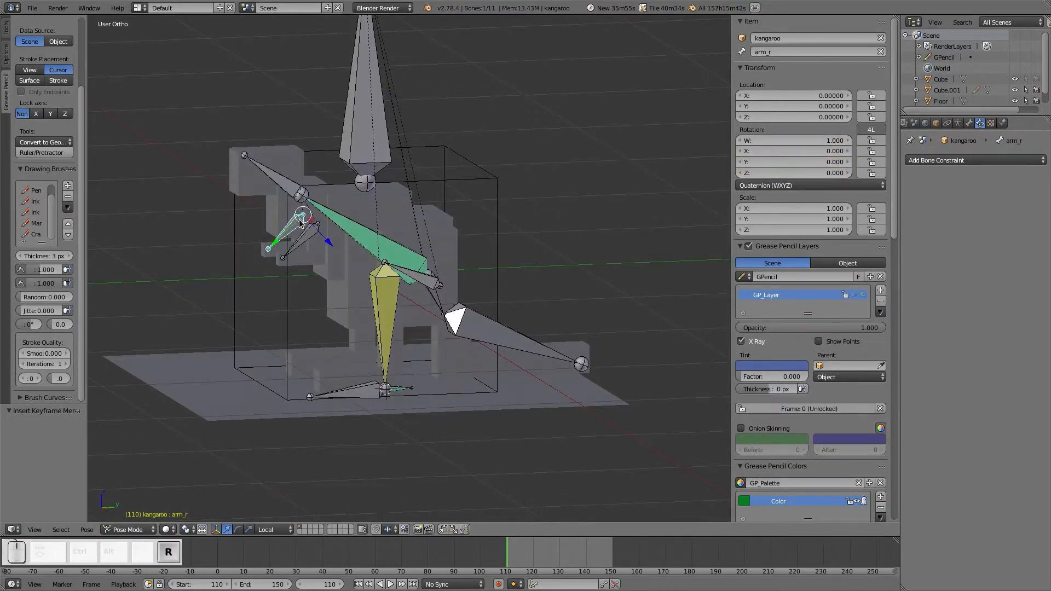
key(i)
click(301, 222)
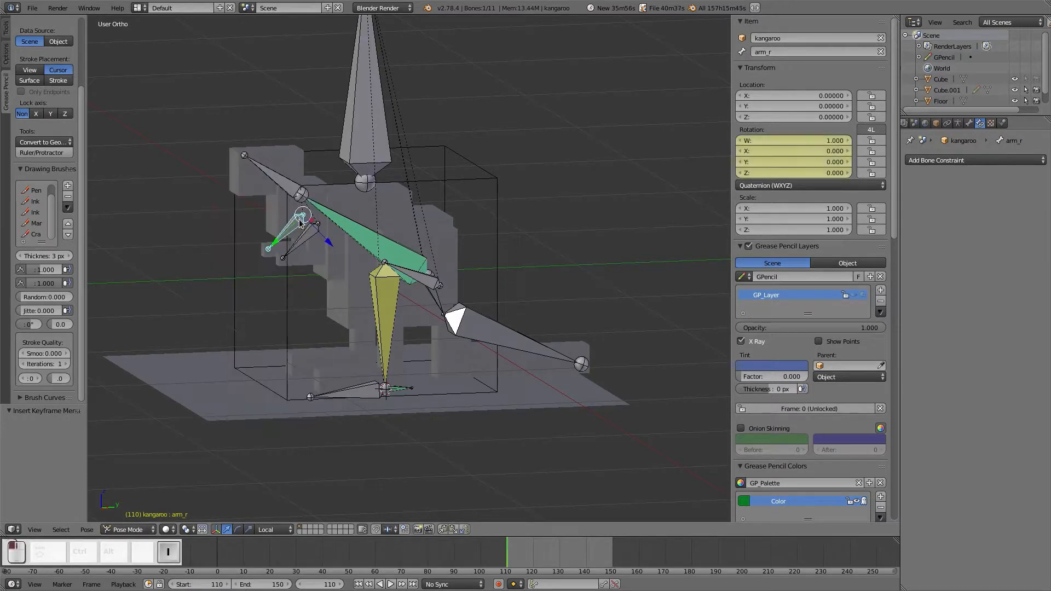
At frame 125, rotate the Lowerbody bone by about -22 degrees and the Head bone by about -18 degrees in the right side view.
key(KP_3)
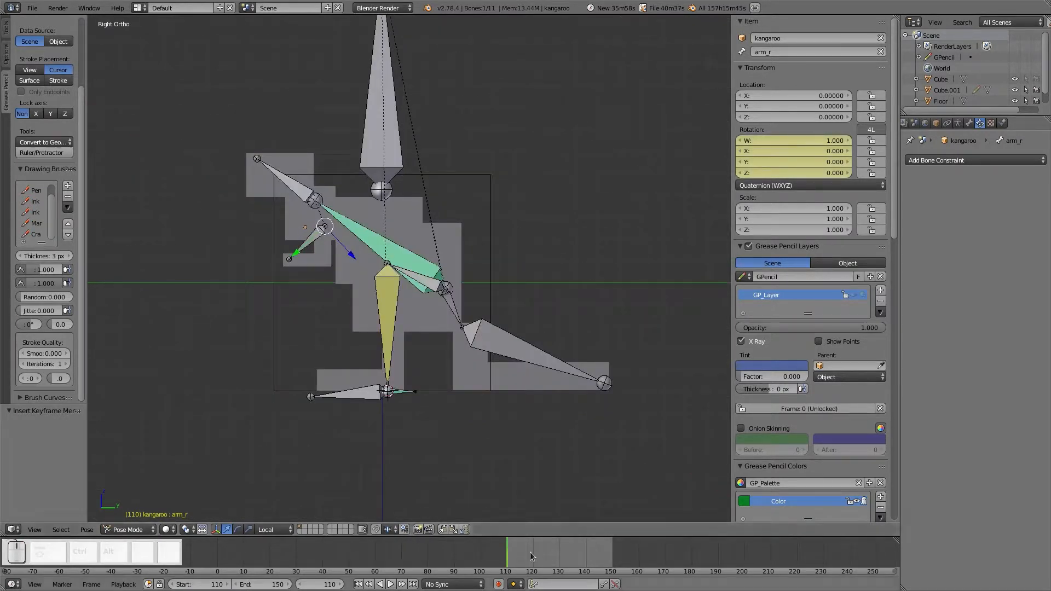
click(546, 556)
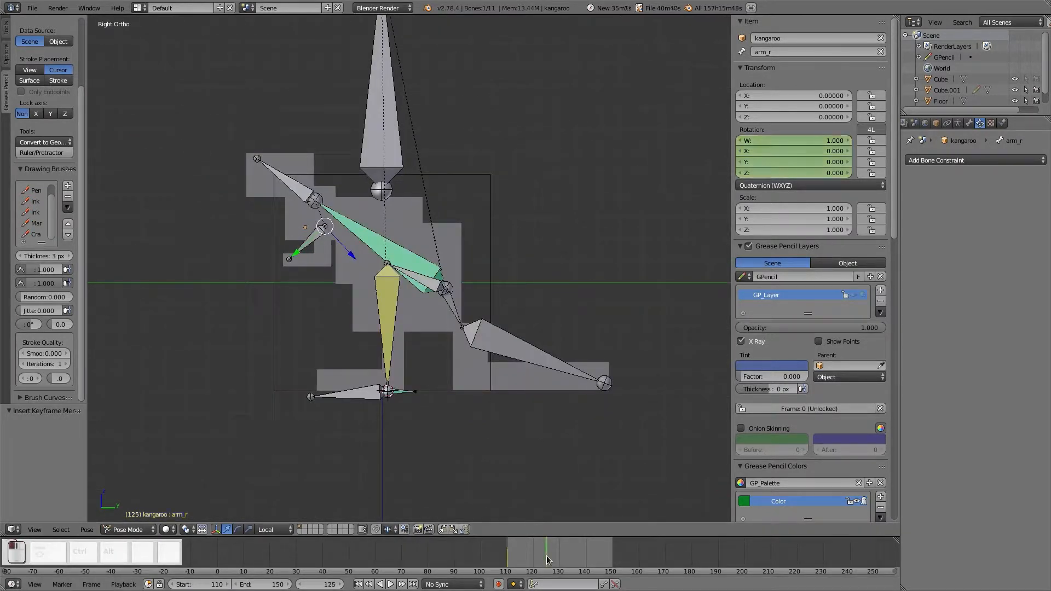
right_click(459, 317)
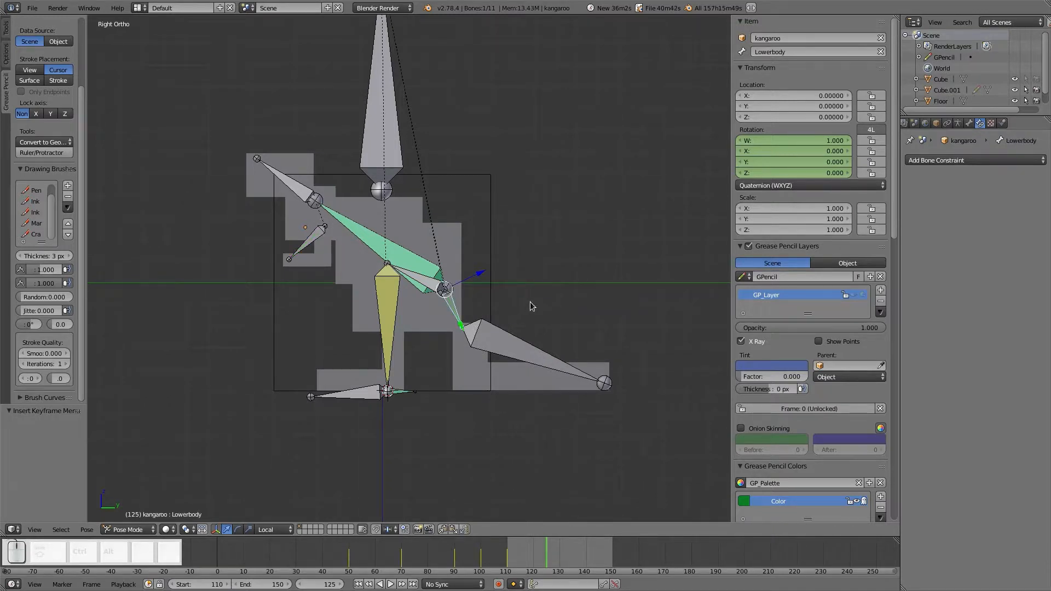
key(r)
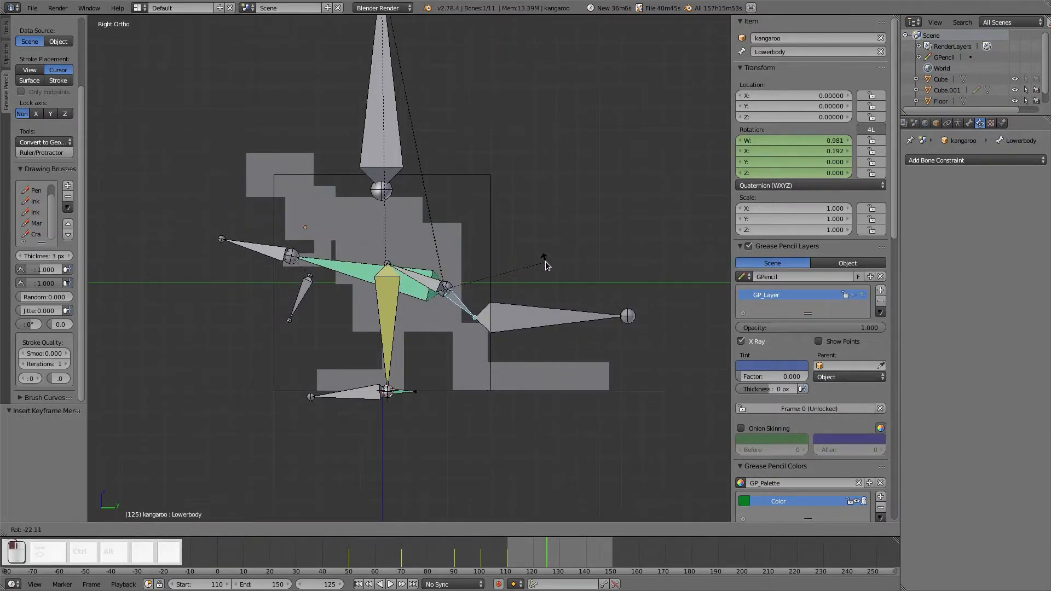
click(545, 265)
right_click(267, 257)
key(r)
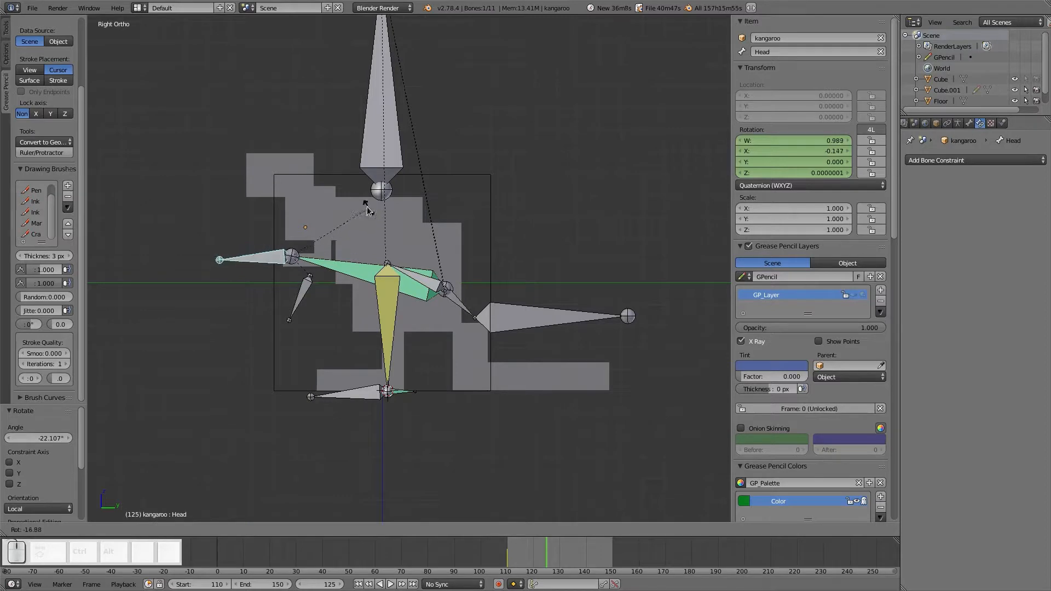
click(366, 212)
Rotate the arm_l bone by about -16 degrees and the arm_r bone by about 18 degrees at frame 125.
right_click(307, 292)
key(r)
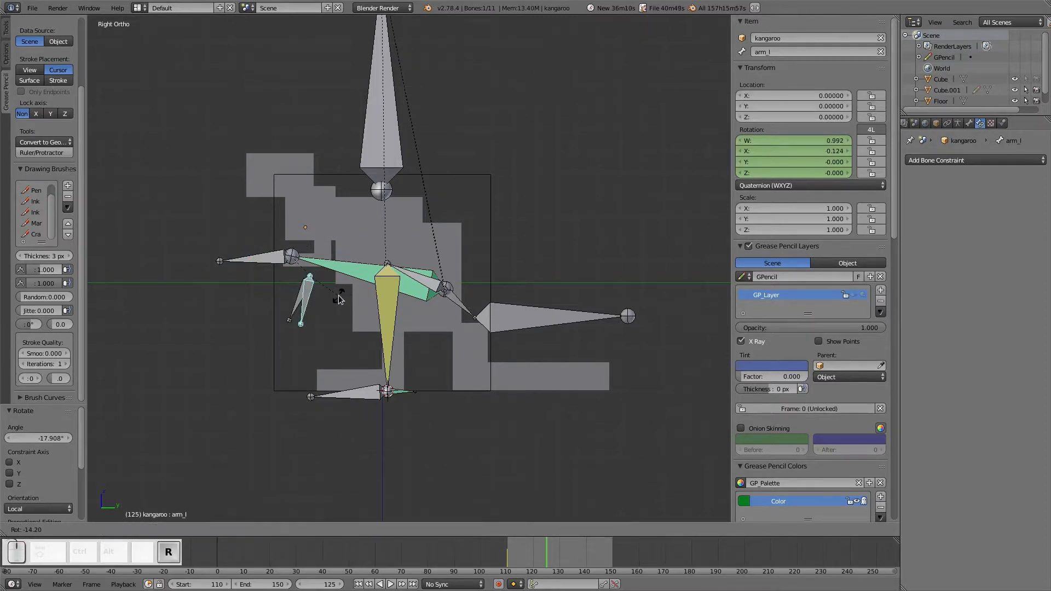
click(328, 302)
right_click(298, 301)
key(r)
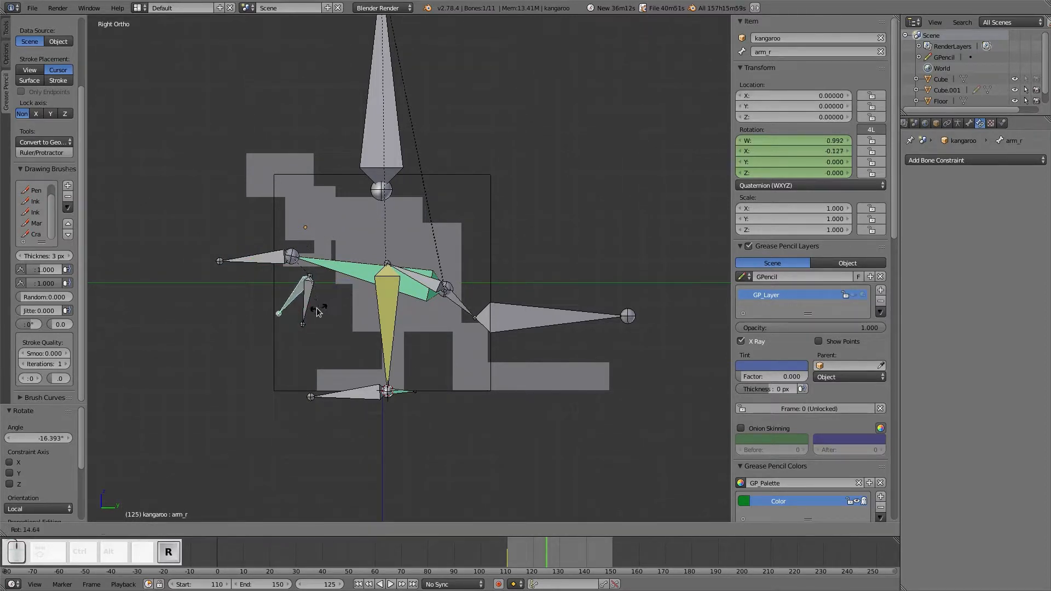
click(322, 308)
Insert Rotation keyframes on the Head, arm and Lowerbody bones at frame 125.
right_click(261, 265)
key(i)
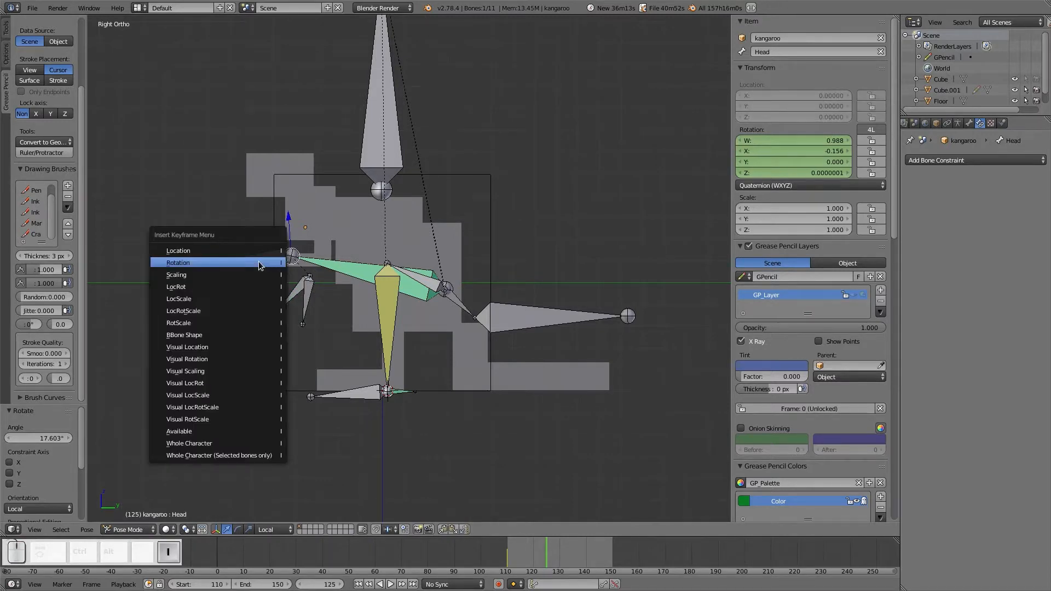
click(260, 264)
right_click(298, 298)
key(i)
click(299, 299)
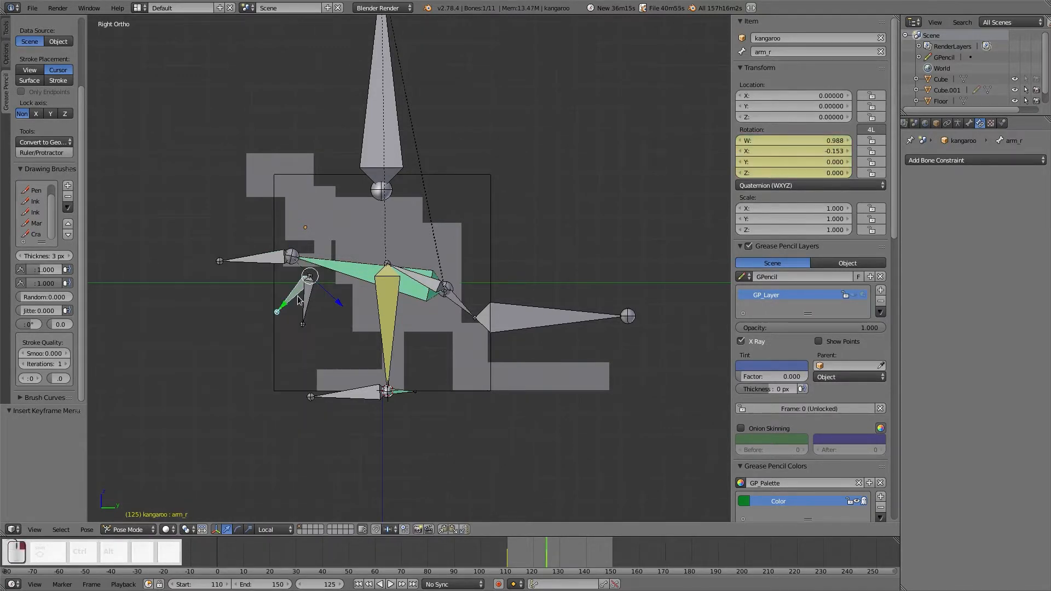
right_click(454, 304)
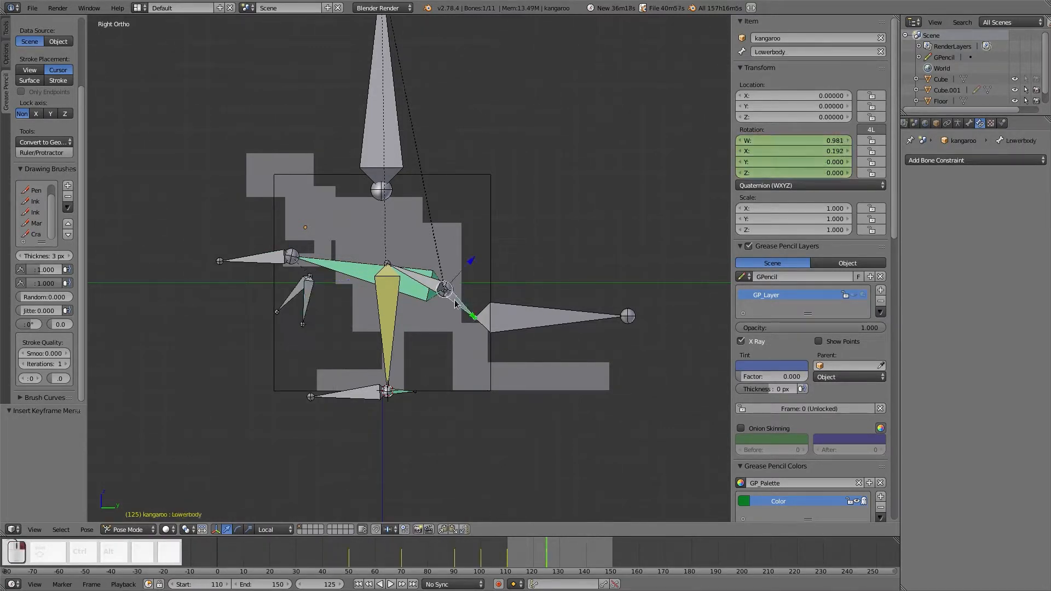
key(i)
click(454, 303)
Rotate the Tail bone by about 16 degrees and insert a Rotation keyframe on it at frame 125.
right_click(528, 320)
key(r)
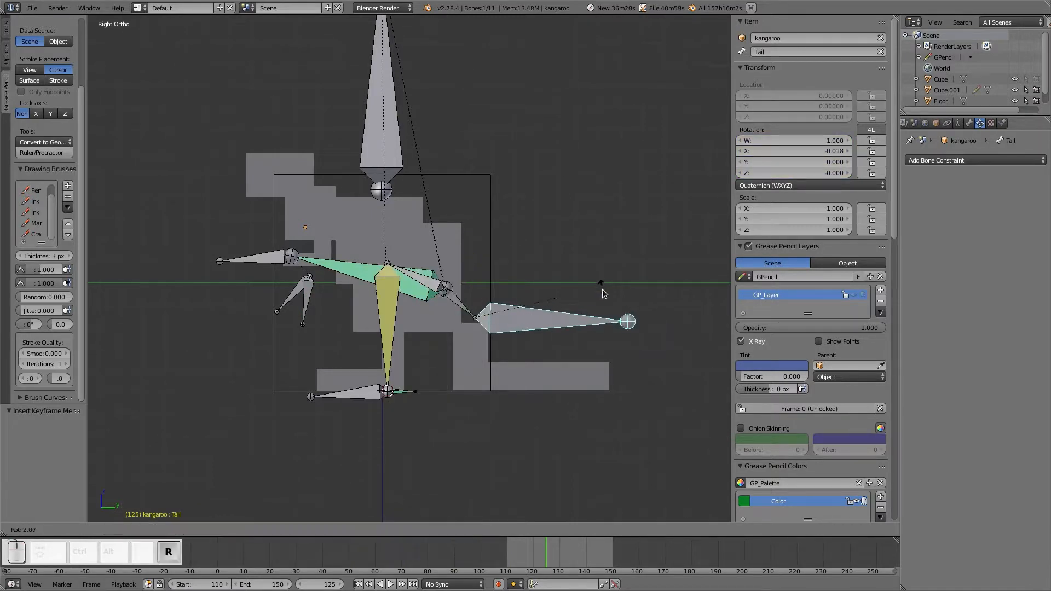
click(575, 339)
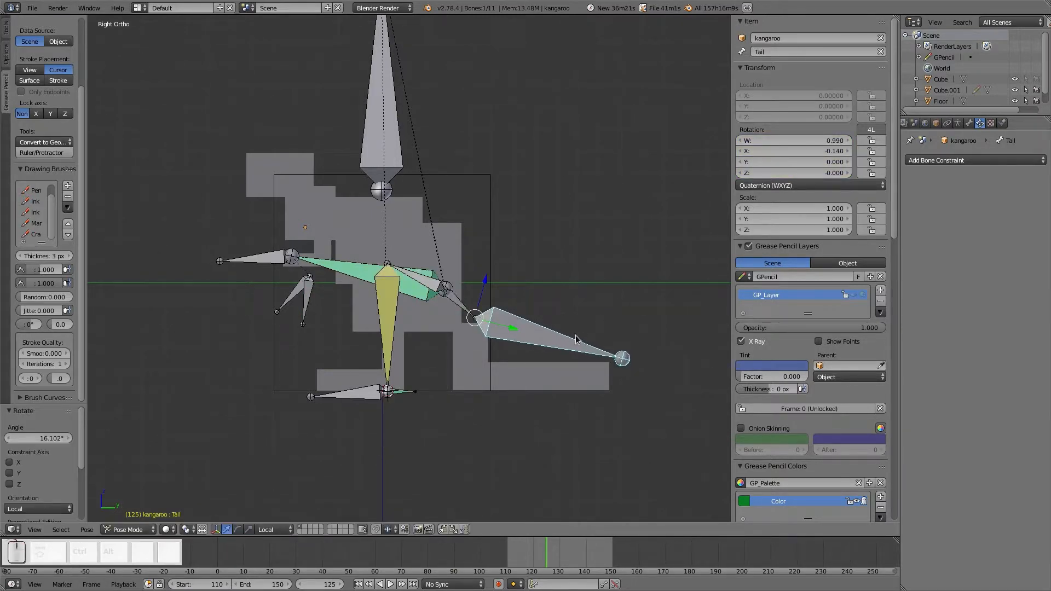
key(i)
click(568, 337)
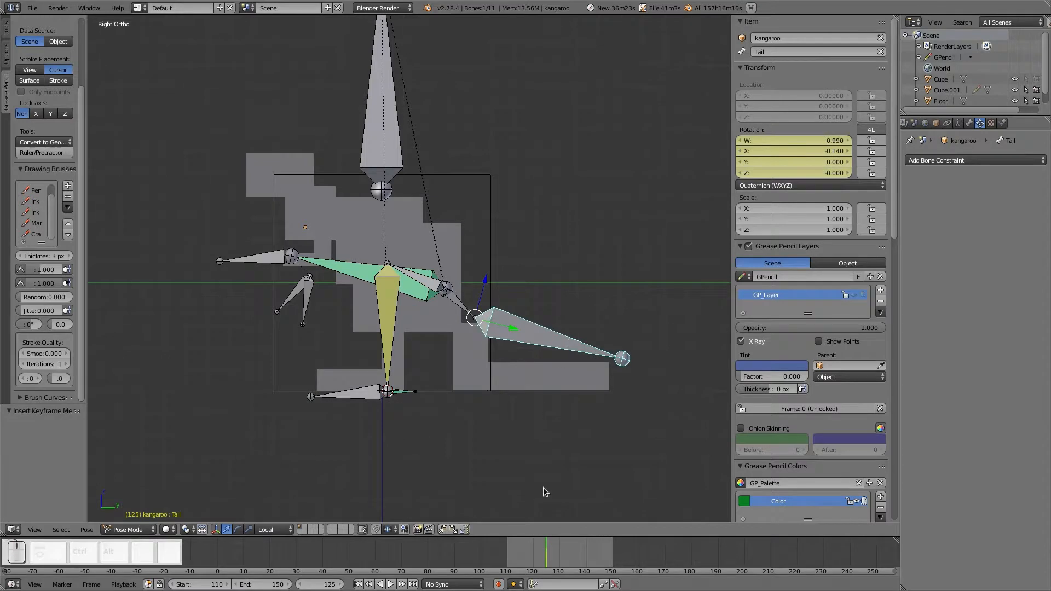
Clear the Tail bone's rotation at frame 110 and insert a Rotation keyframe there.
drag(545, 553, 506, 559)
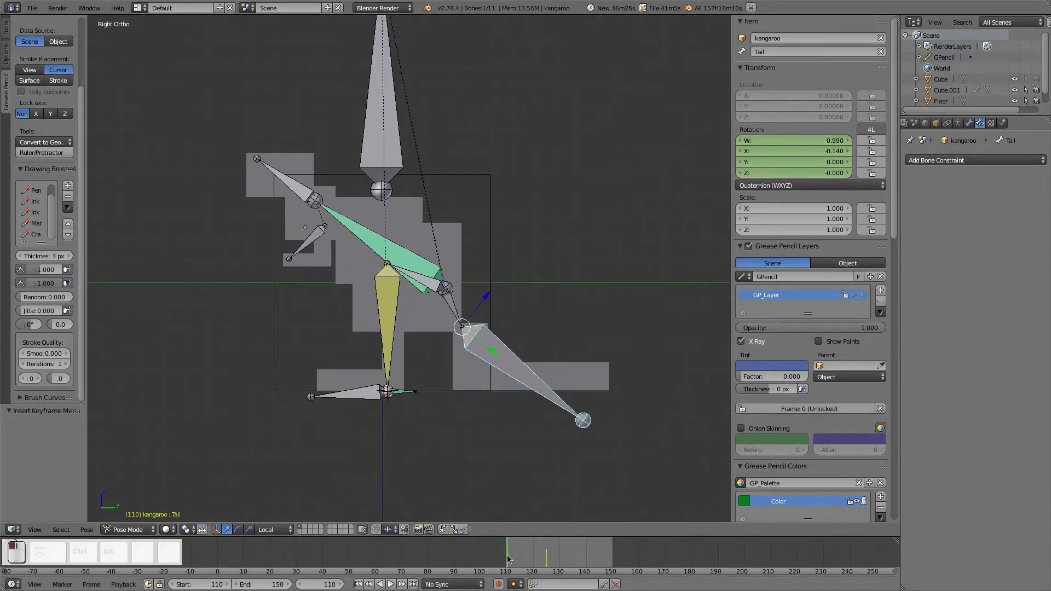
key(alt+r)
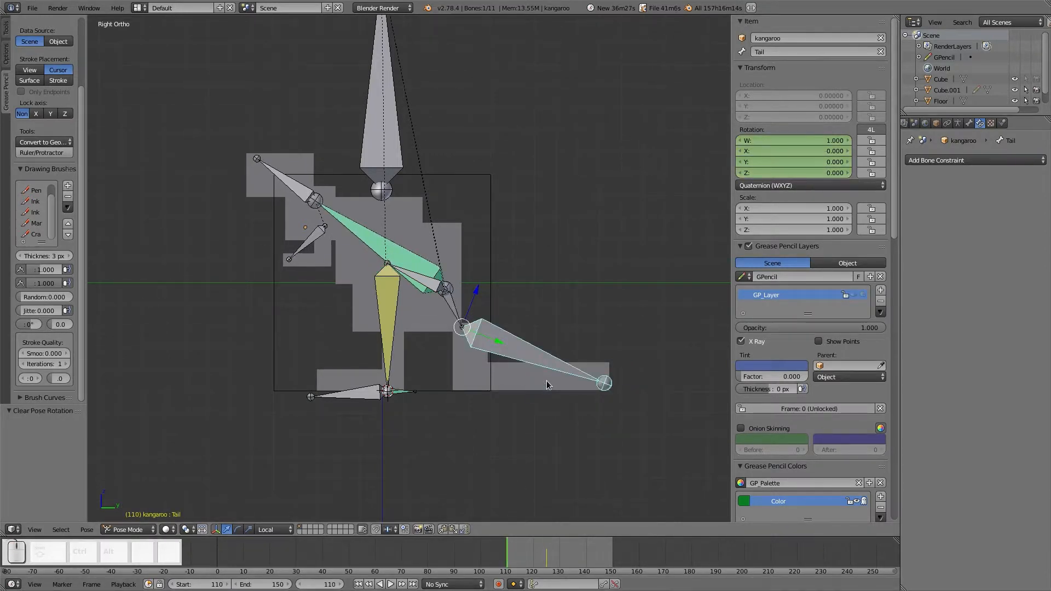
key(i)
click(546, 380)
Step between the keyframes at frames 110 and 125 to examine the kangaroo's forward bend.
drag(544, 563, 549, 561)
key(shift+Left)
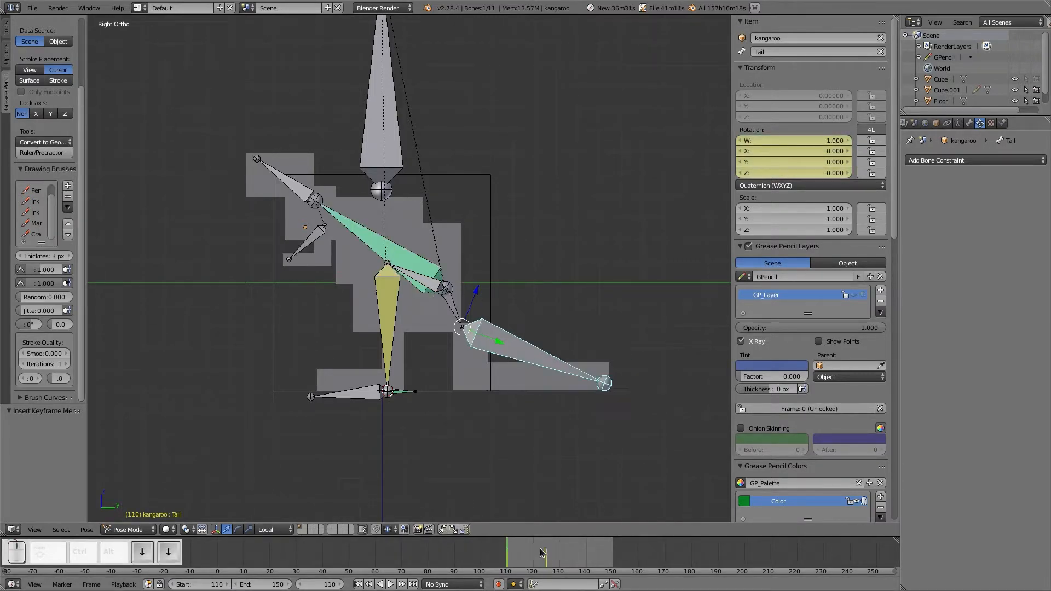
key(Up)
key(Down)
key(Up)
key(Down)
key(Left)
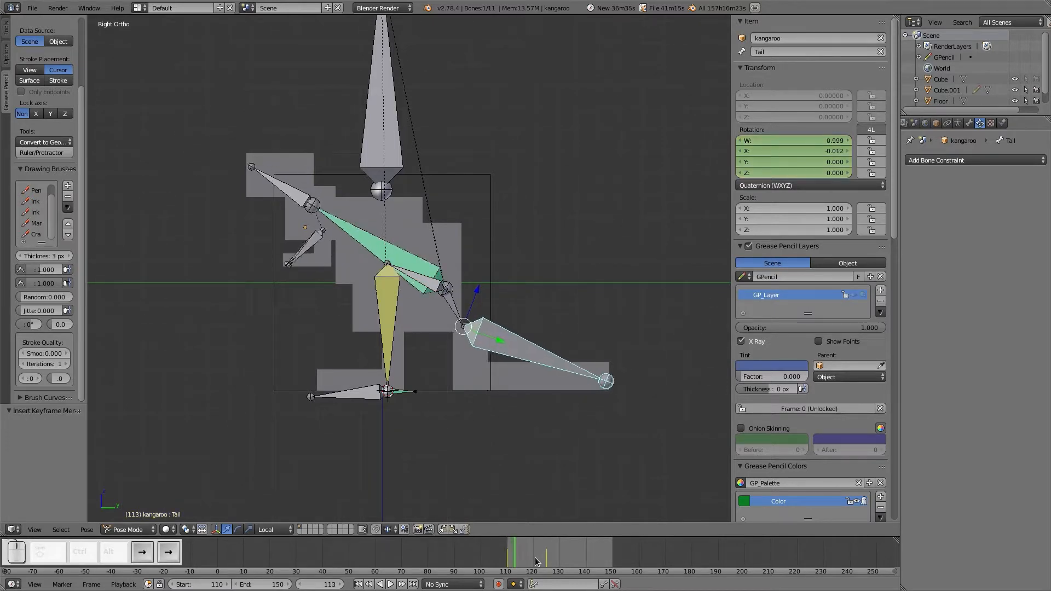
key(Up)
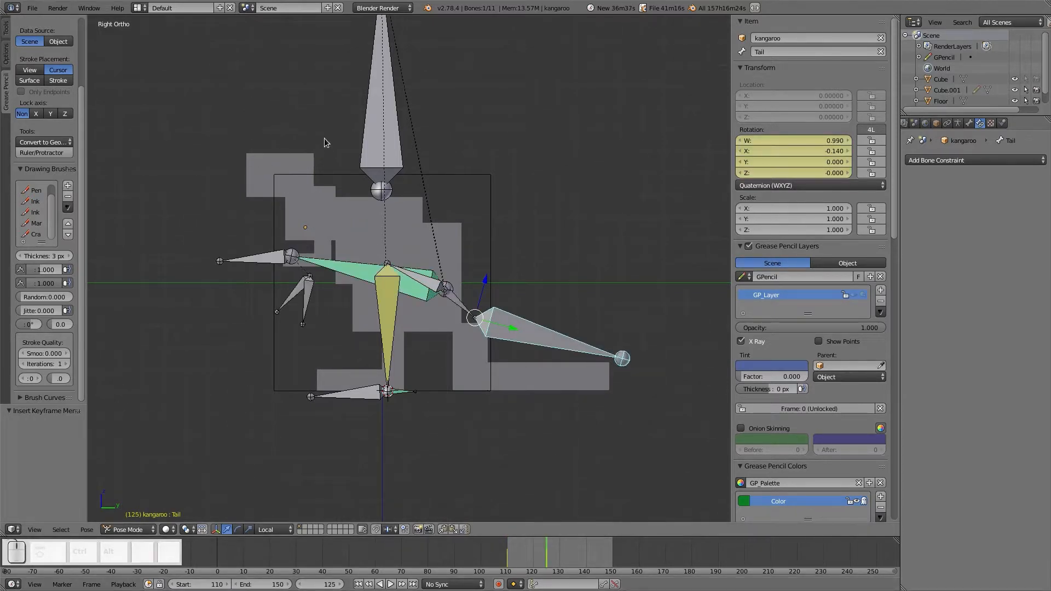
Move the Master bone along its local Z axis to about -0.068 and insert a Location keyframe at frame 125.
right_click(373, 157)
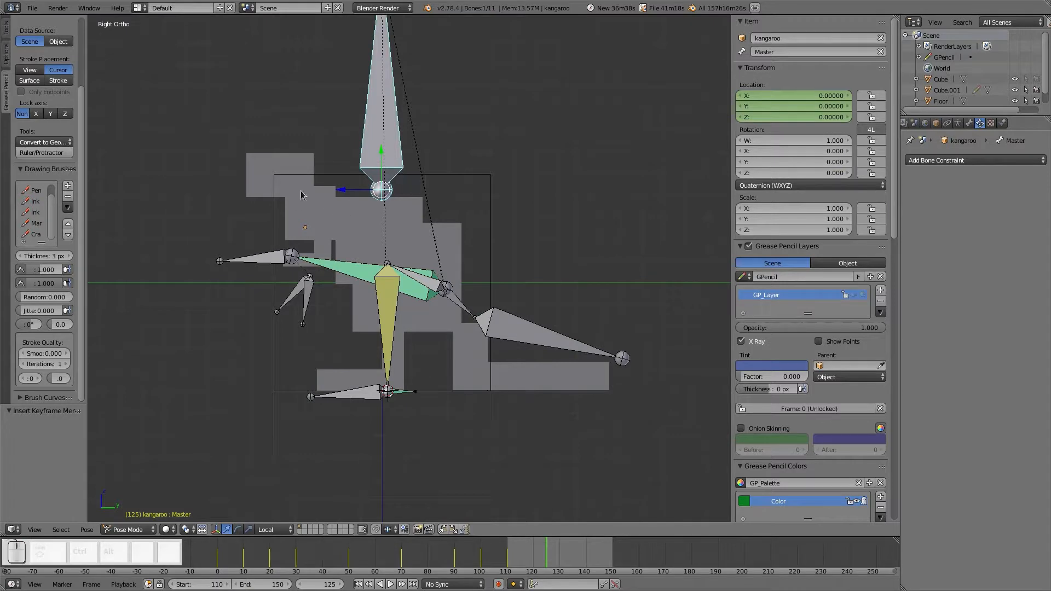
drag(353, 193, 343, 190)
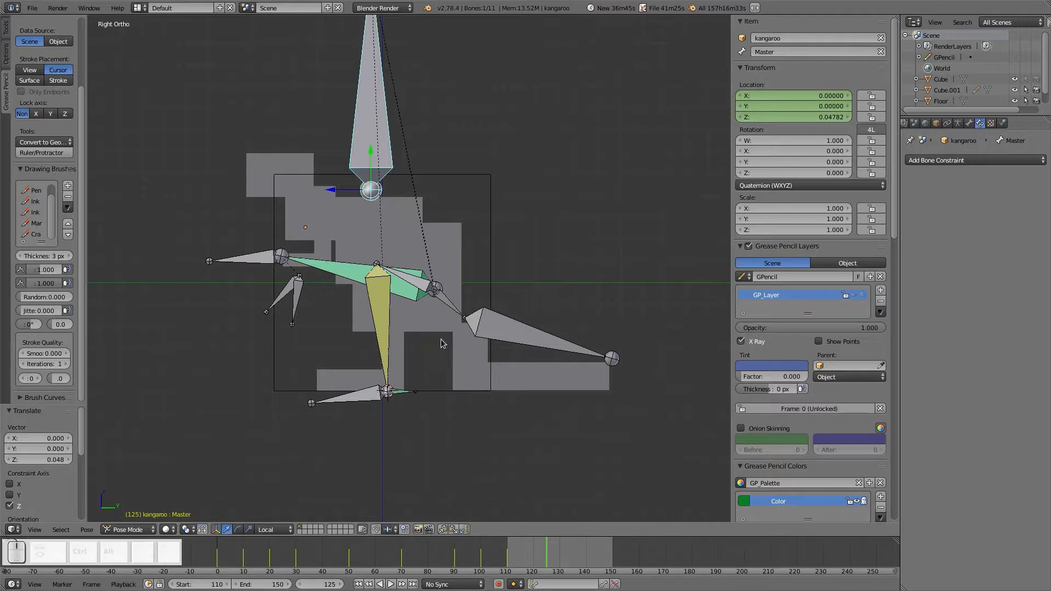
drag(335, 194, 338, 230)
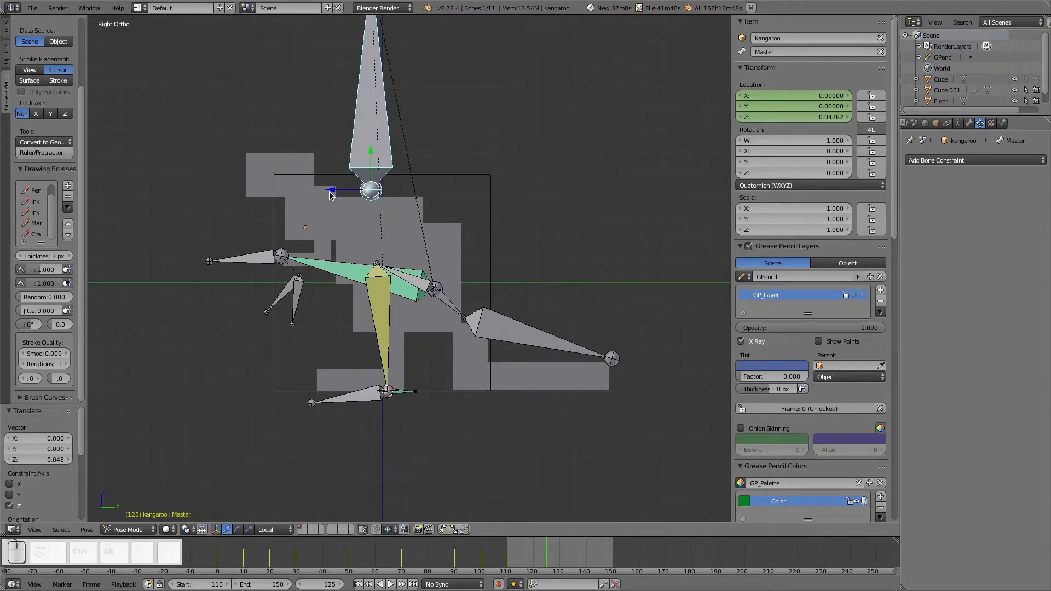
drag(333, 194, 357, 213)
key(i)
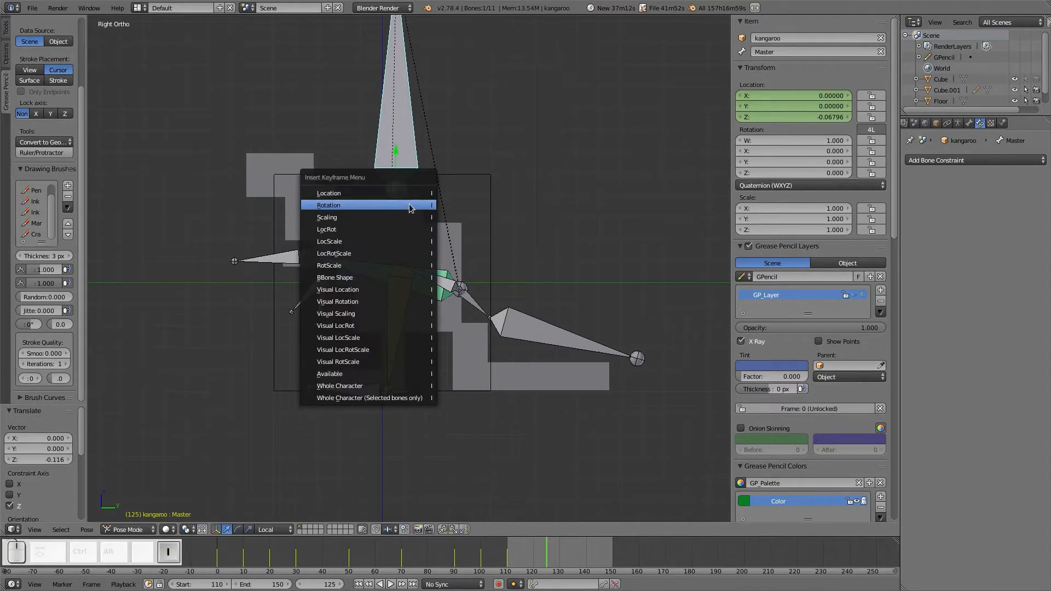
click(410, 196)
Rotate the Head bone by about another -17 degrees, replace its Rotation keyframe at frame 125, and move the current frame to 130.
drag(509, 555, 545, 557)
right_click(287, 189)
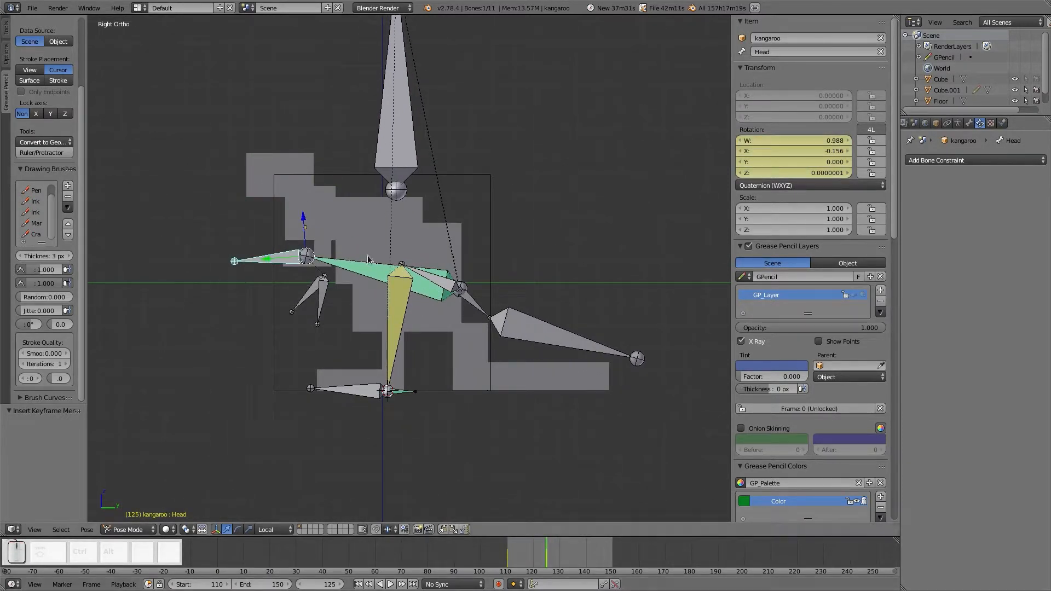
key(r)
click(357, 241)
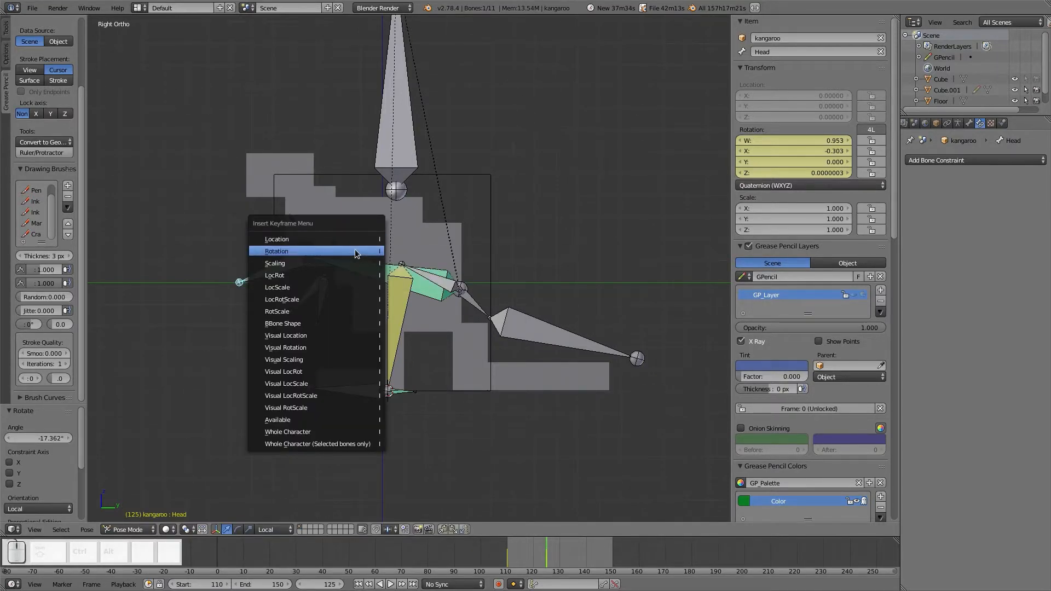
click(354, 250)
drag(546, 555, 560, 572)
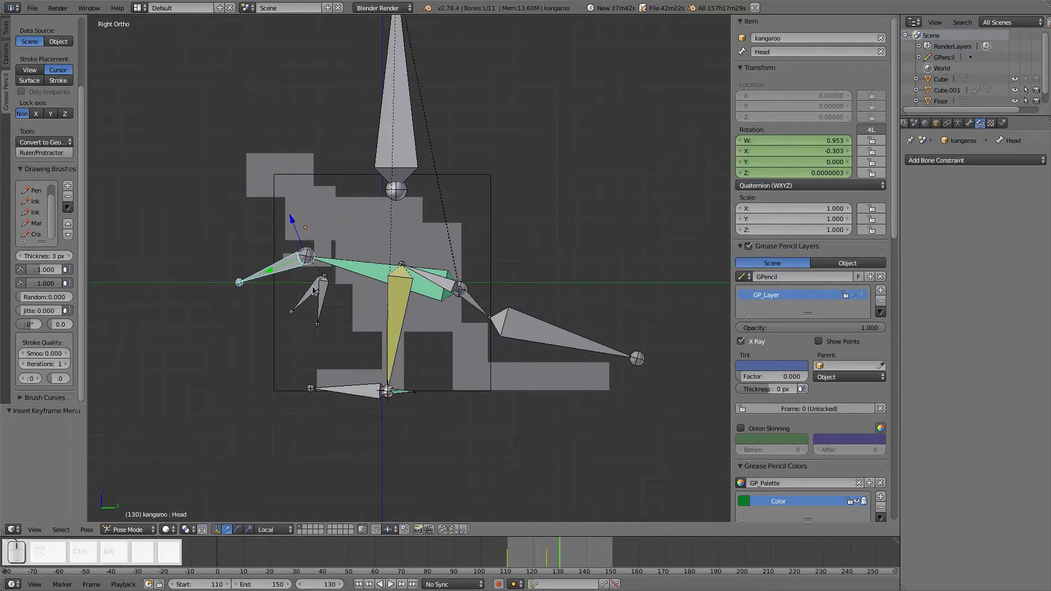
right_click(404, 162)
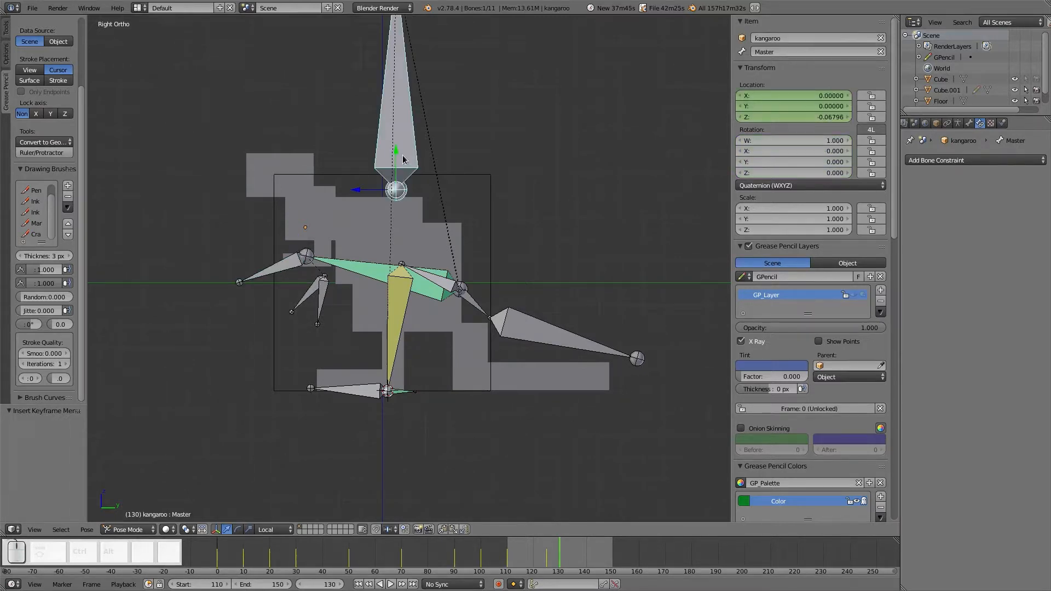
key(g)
key(y)
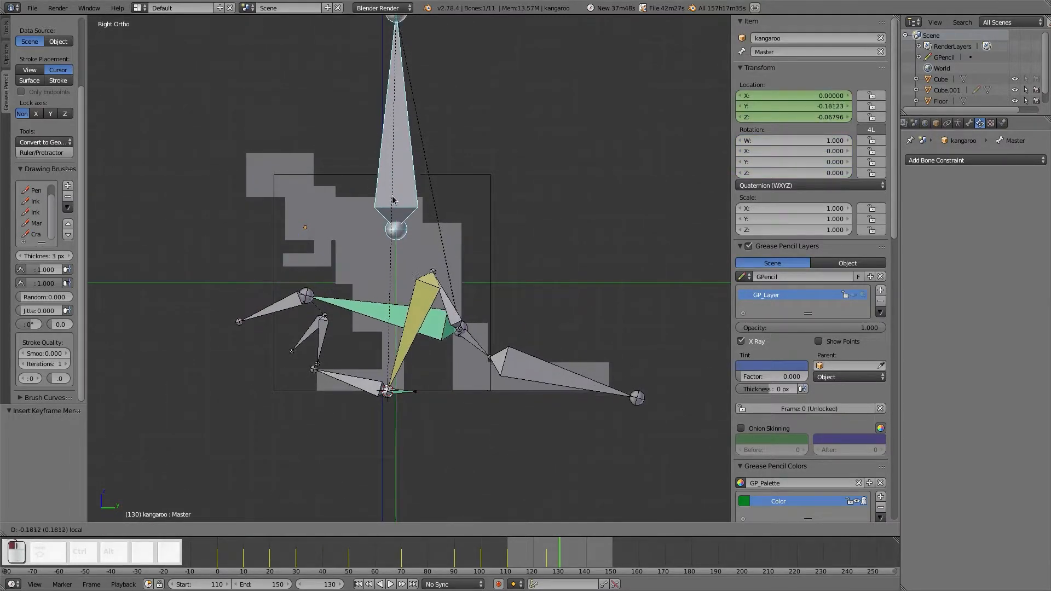
drag(392, 202, 398, 117)
right_click(397, 117)
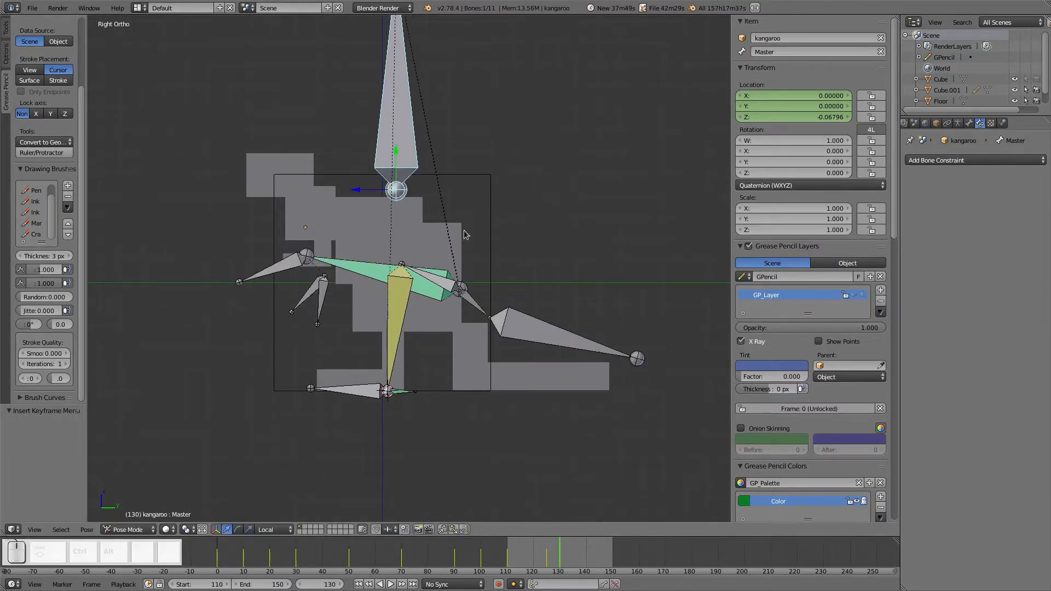
Rotate the Lowerbody bone by about -13 degrees at frame 125 and replace its Rotation keyframe there.
right_click(478, 305)
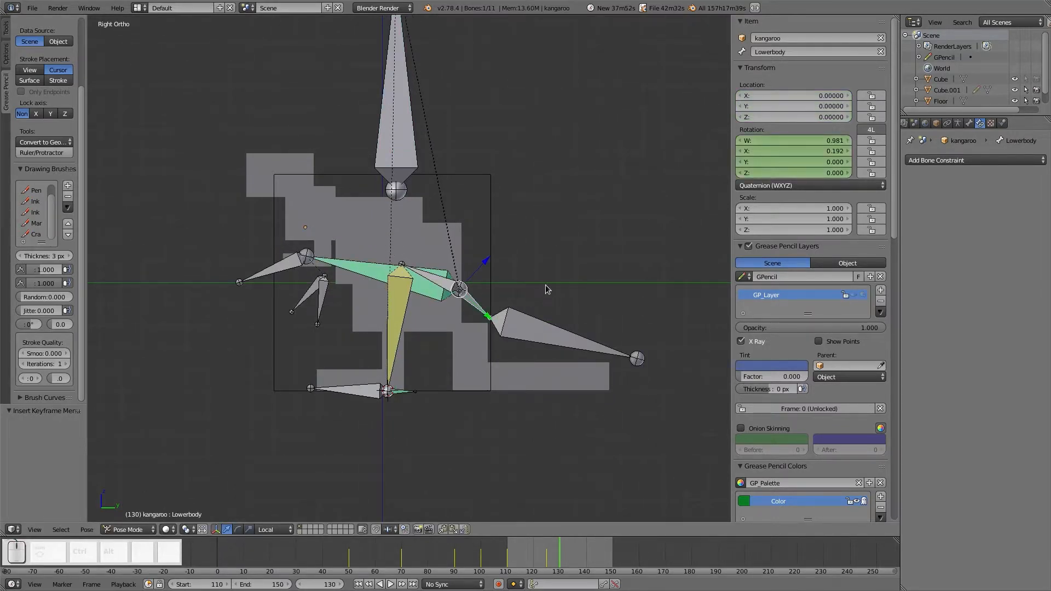
key(r)
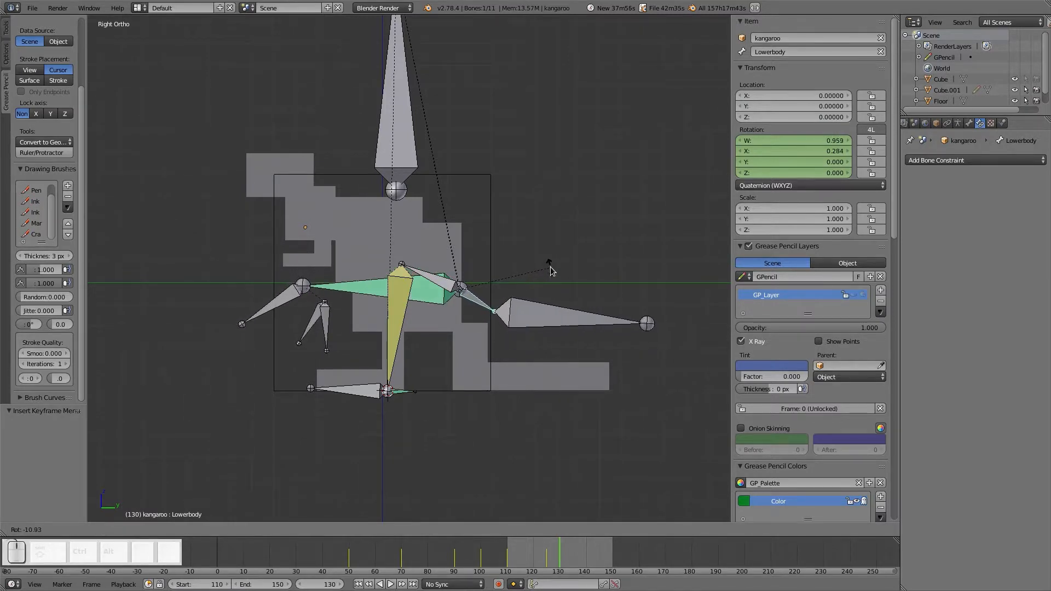
click(550, 269)
drag(558, 560, 545, 562)
key(r)
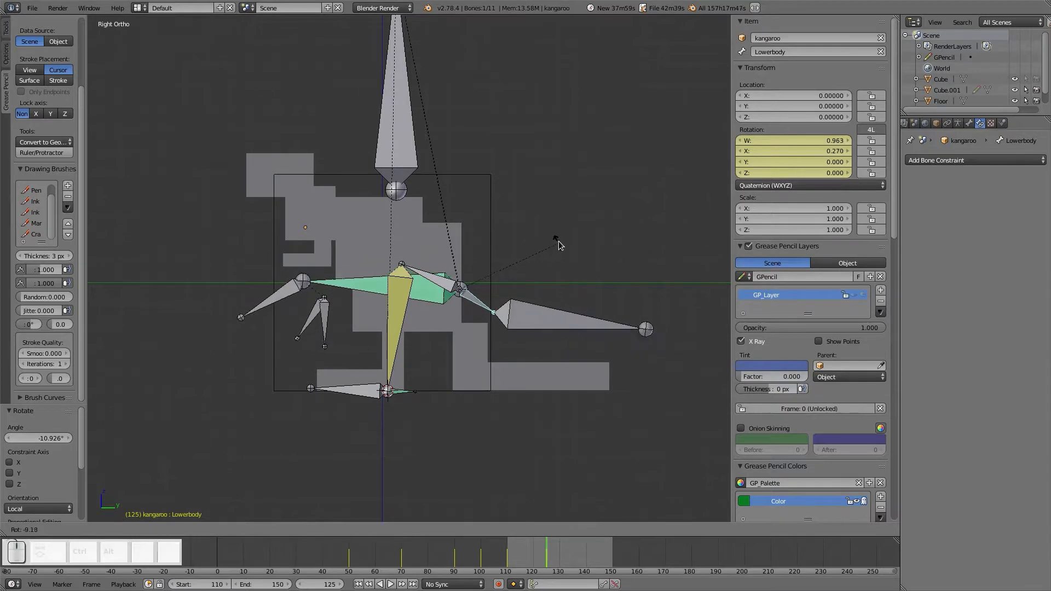
click(548, 241)
key(i)
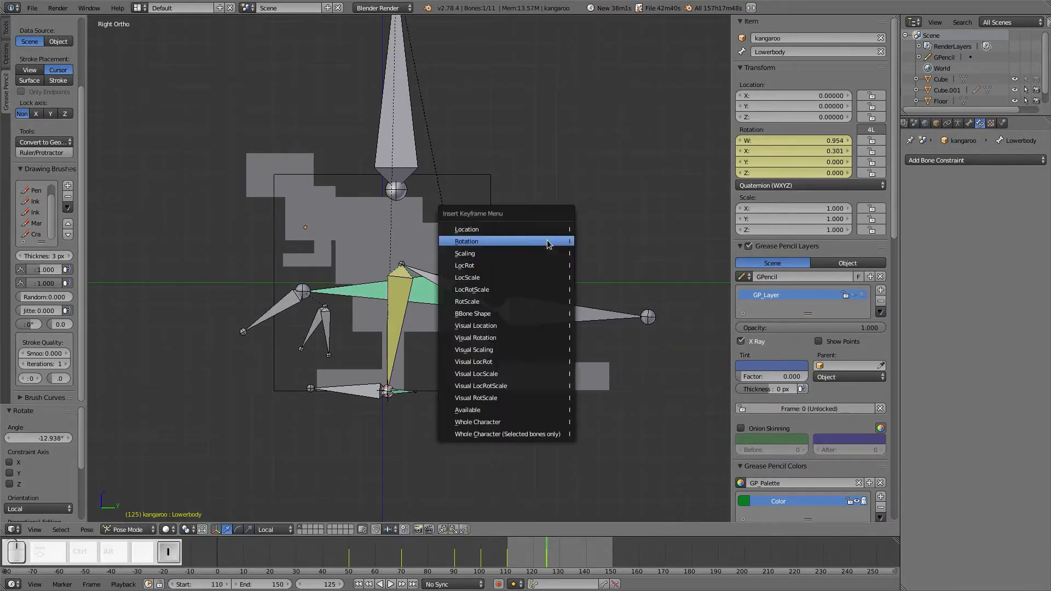
click(548, 242)
Rotate the Tail bone by about 22 degrees and insert a Rotation keyframe at frame 125.
right_click(580, 313)
key(r)
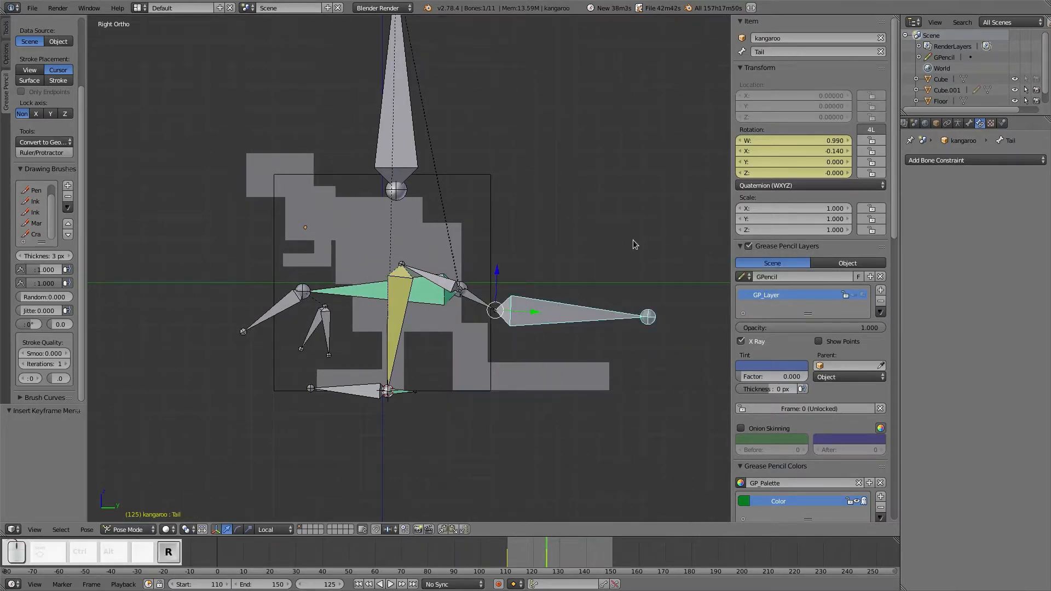
click(627, 302)
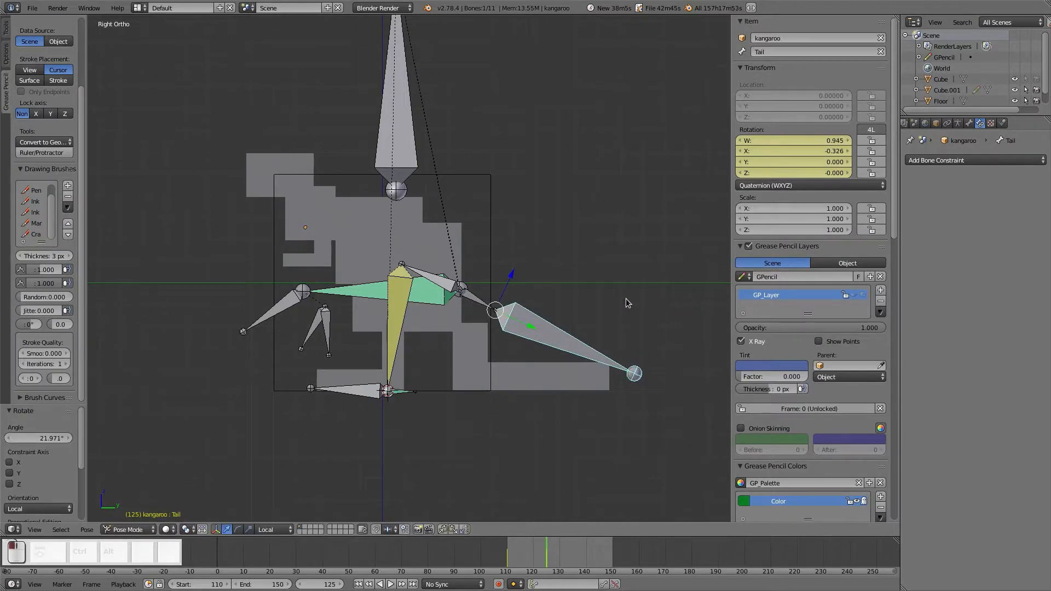
key(i)
click(627, 300)
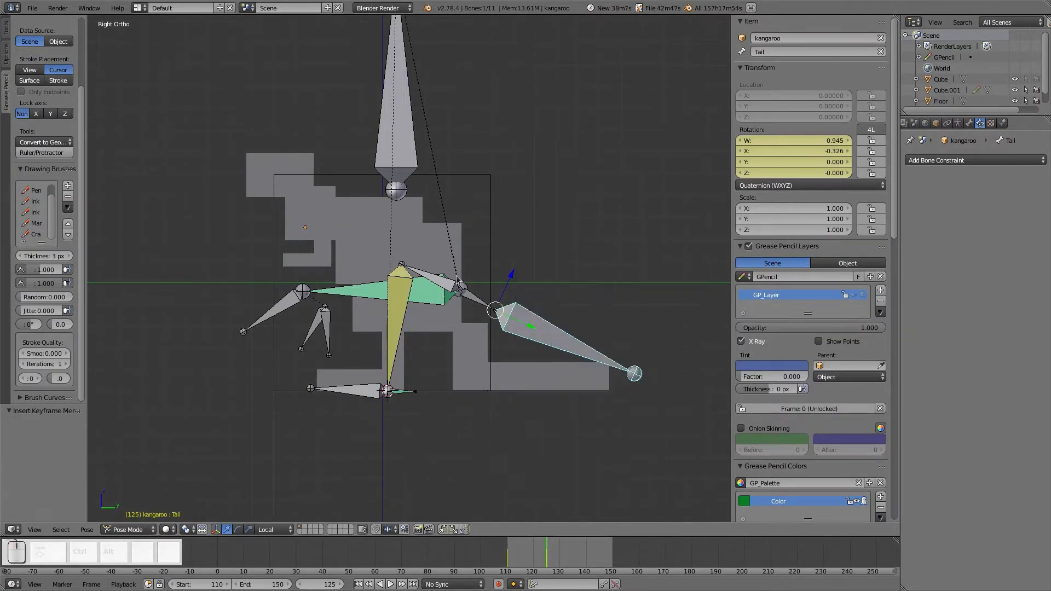
Move the Master bone along its local Z axis to about -0.040 and key its location and rotation at frame 125.
right_click(420, 164)
drag(374, 195, 366, 192)
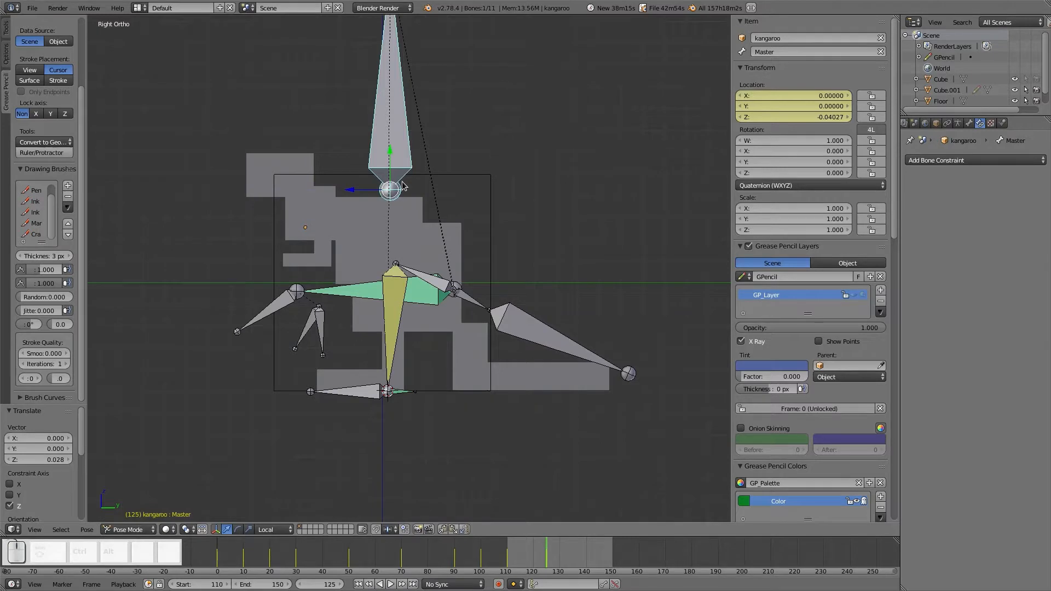
key(i)
click(401, 182)
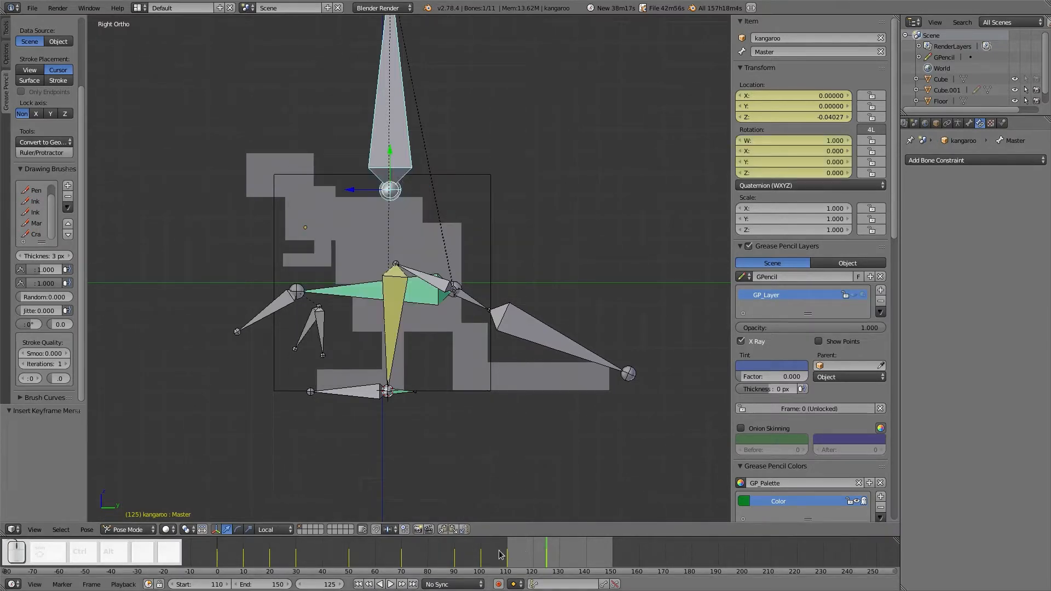
Delete the Master bone's keyframes at frame 125 and insert only a Location keyframe there.
key(alt+i)
click(400, 143)
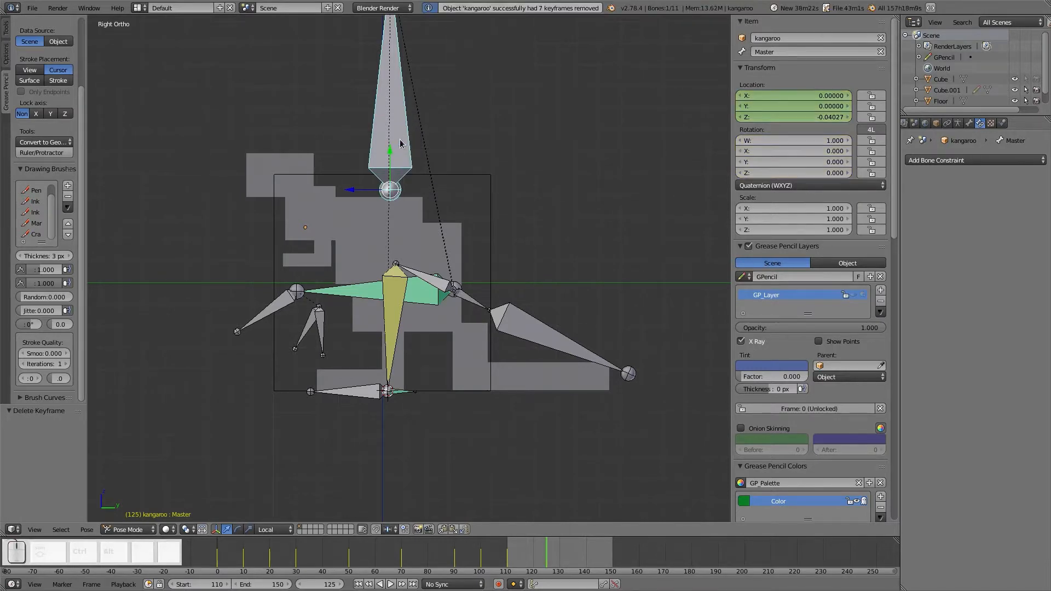
key(i)
click(405, 128)
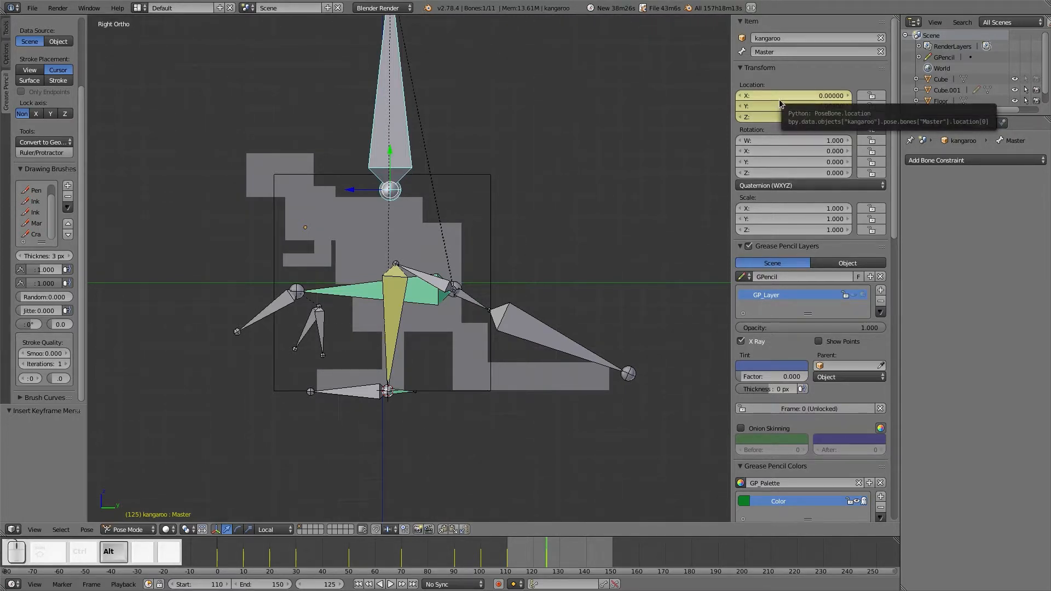
Try deleting and re-inserting the Master bone's Location keys directly on the values, and adding and deleting Rotation and Scale keys.
key(alt+i)
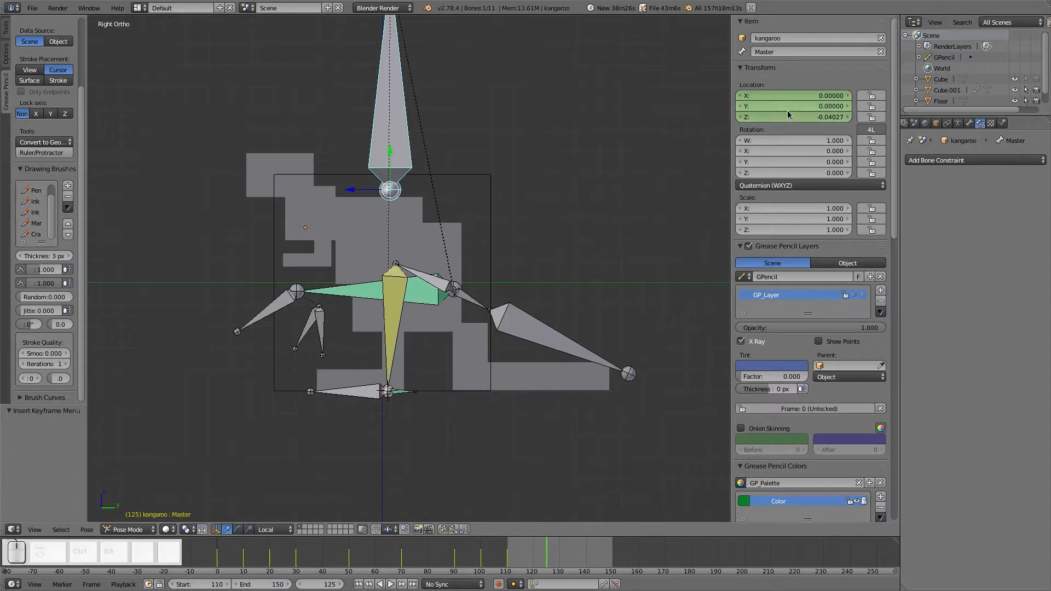
key(i)
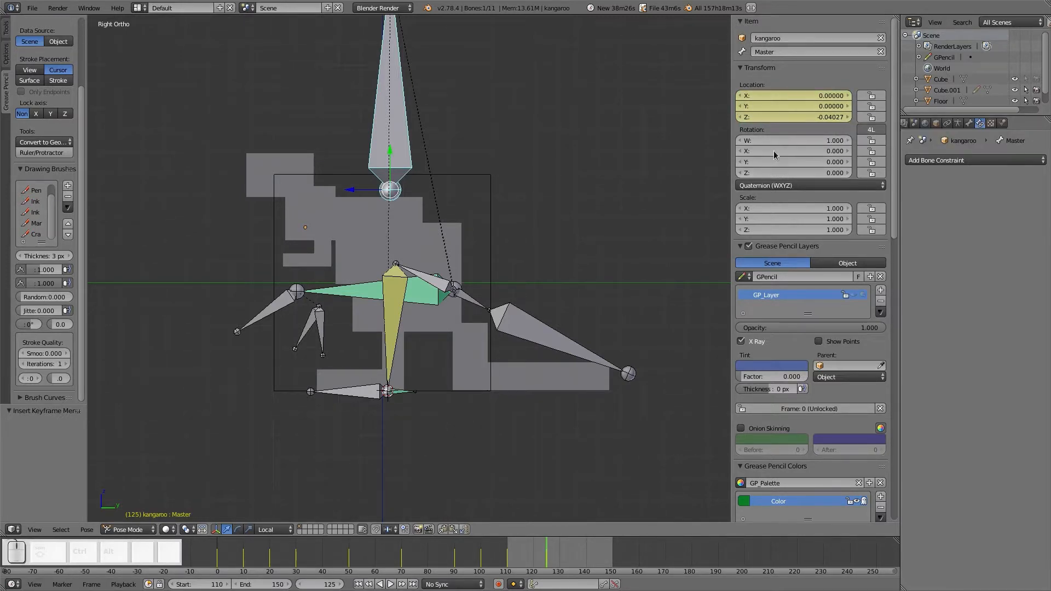
key(i)
key(i)
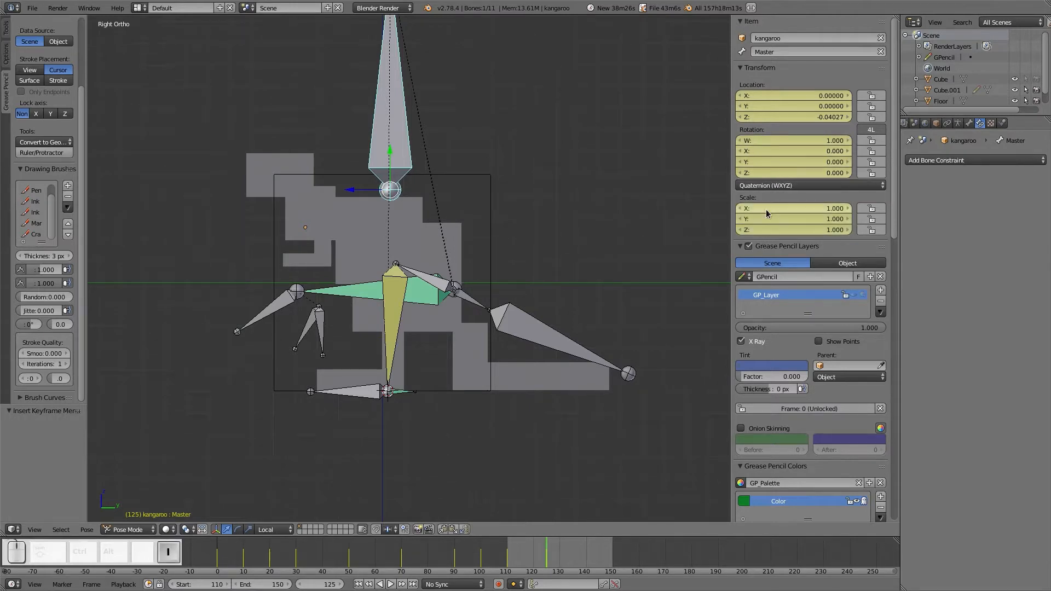
key(alt+i)
key(alt+i)
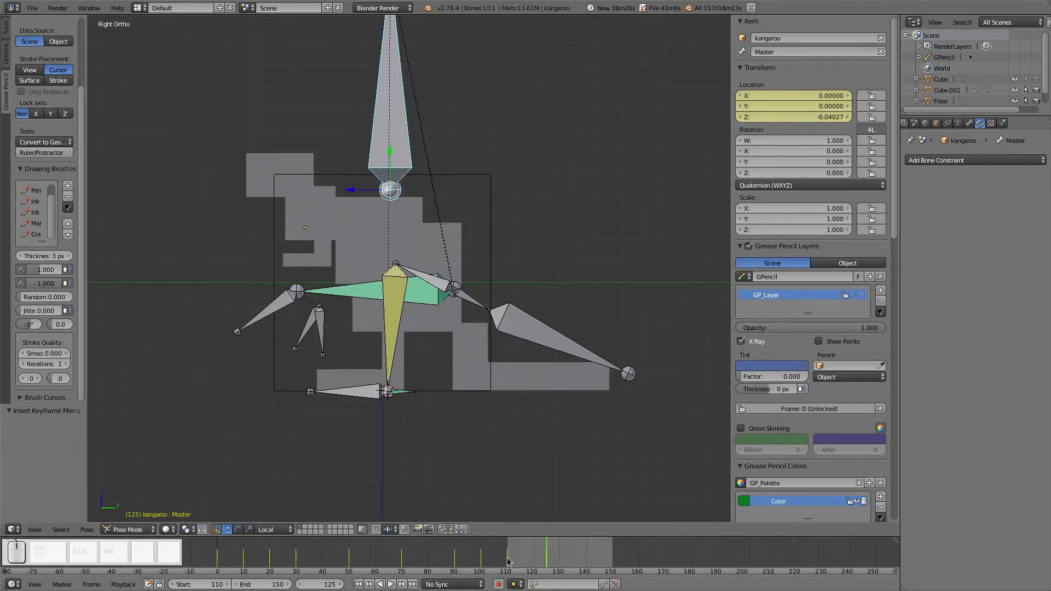
Clear the Master bone's location at frame 140 and insert a Location keyframe there.
drag(507, 561, 586, 549)
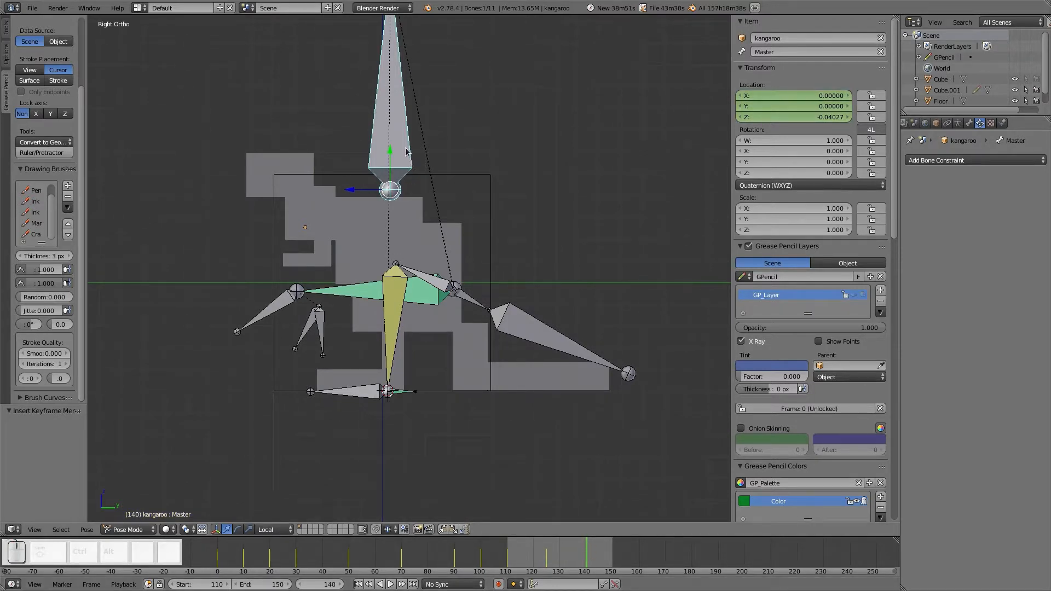
key(alt)
key(alt+g)
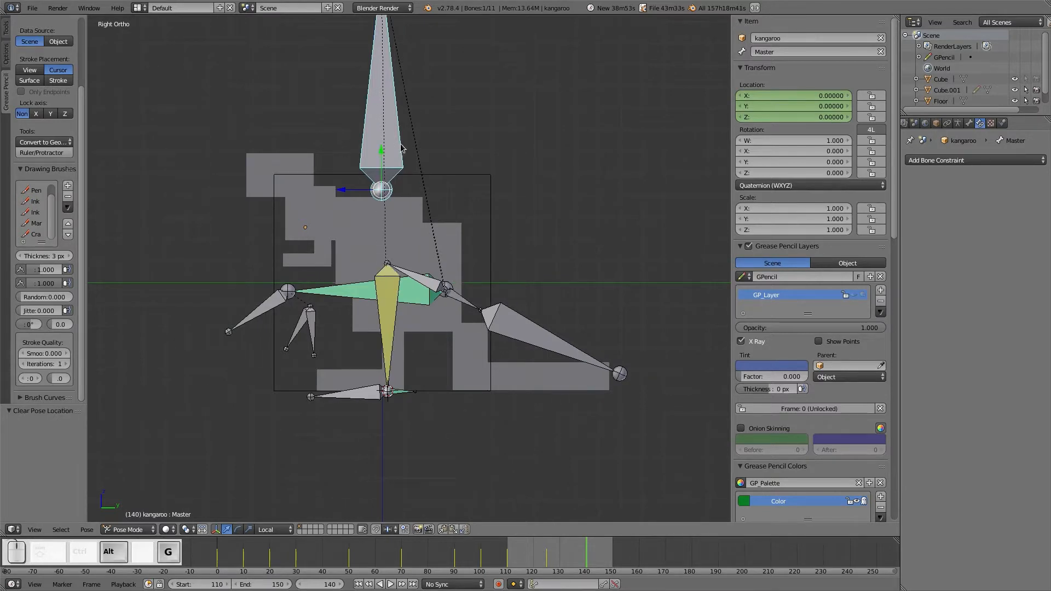
key(i)
click(403, 146)
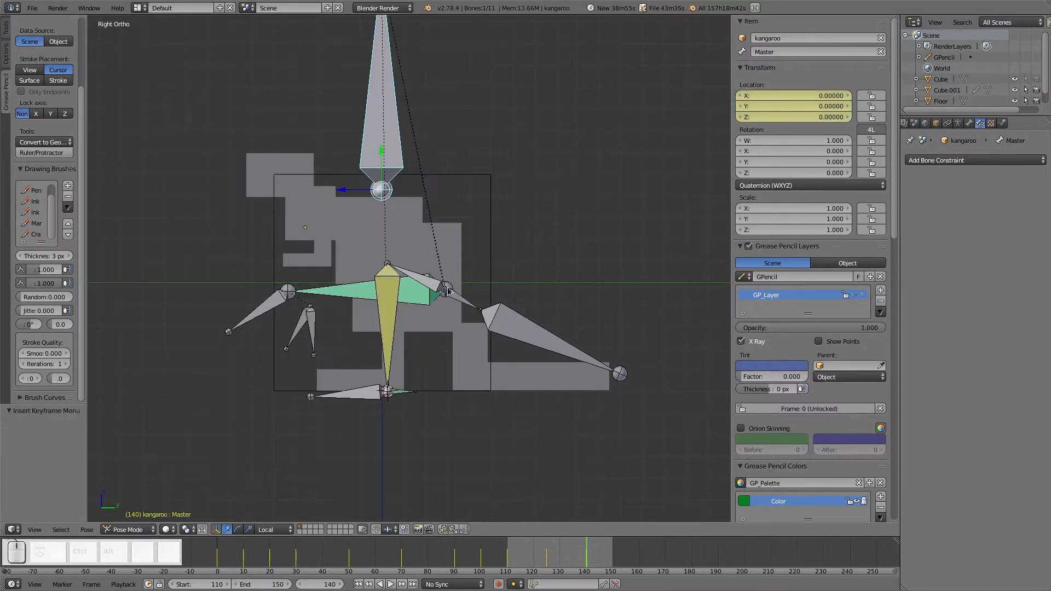
Clear the rotations of the Lowerbody and Tail bones at frame 140 and insert a Rotation keyframe for each.
right_click(458, 302)
key(alt+r)
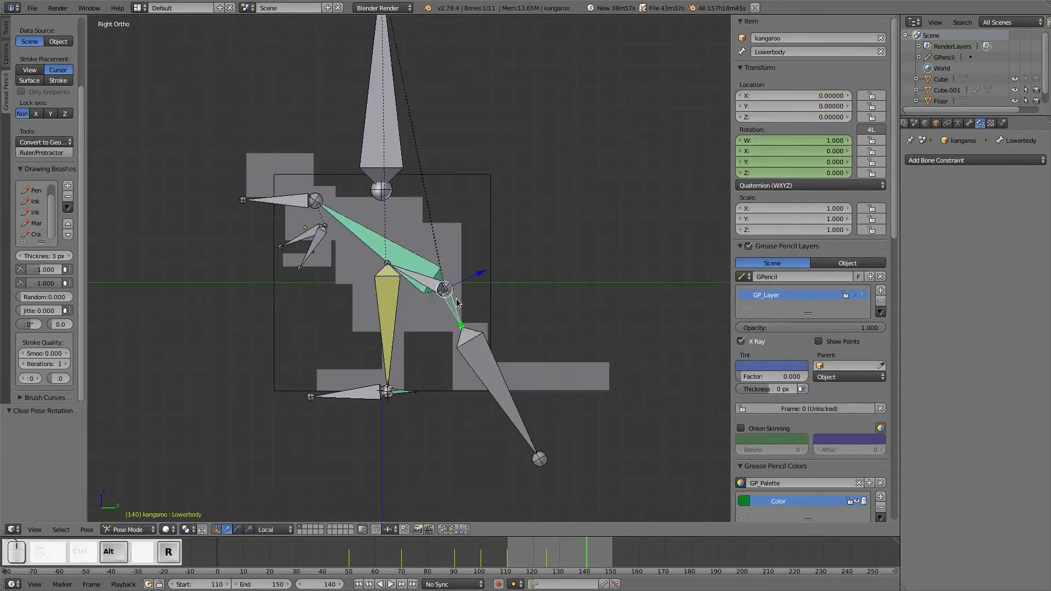
key(i)
click(459, 309)
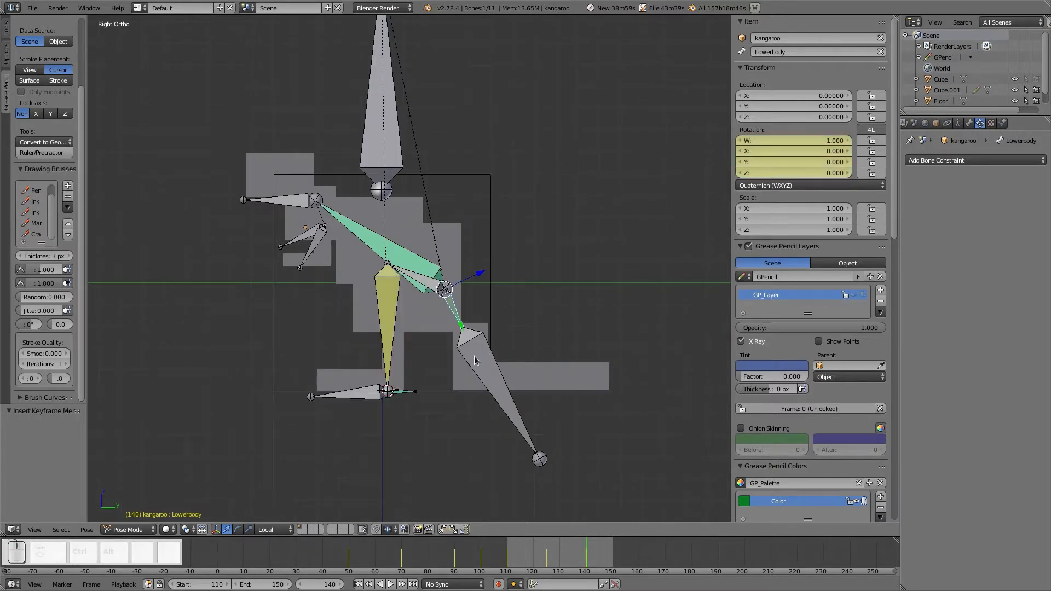
right_click(478, 360)
key(alt+r)
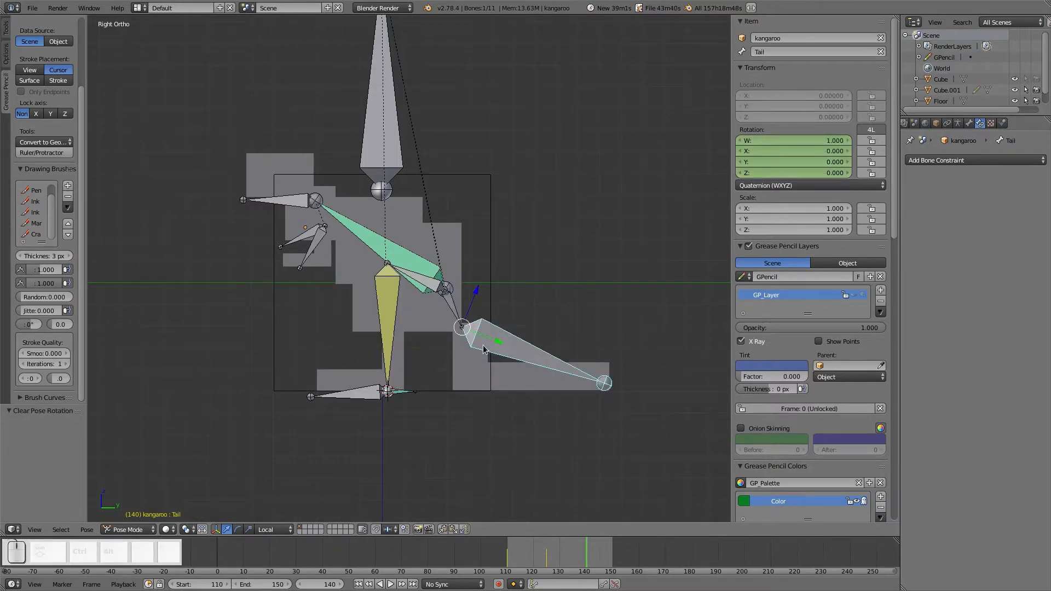
key(i)
click(483, 347)
Clear the Head bone's rotation at frame 140 and insert a Rotation keyframe there.
right_click(290, 207)
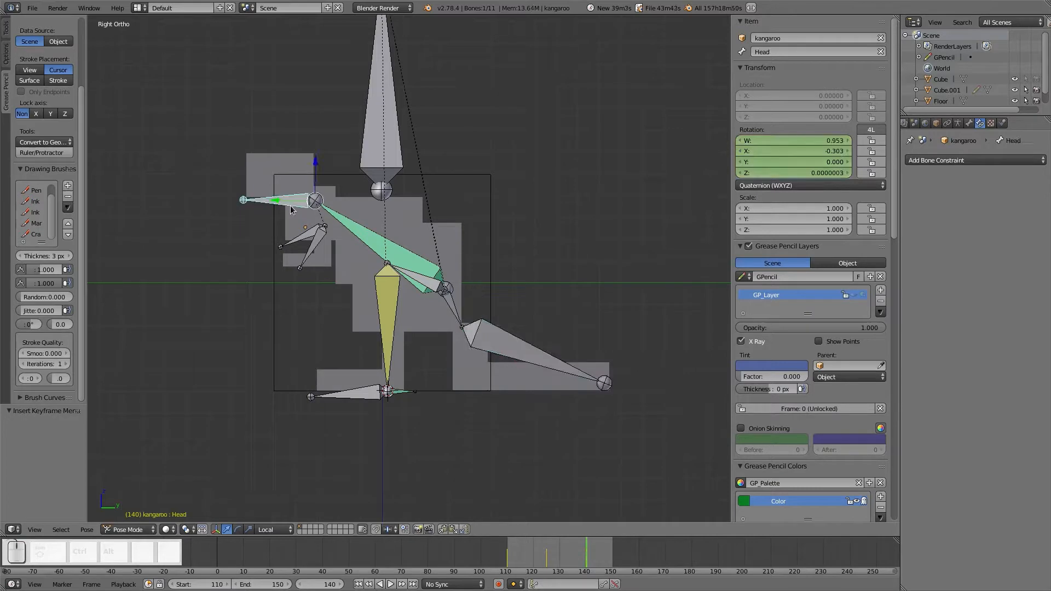
key(space)
right_click(265, 198)
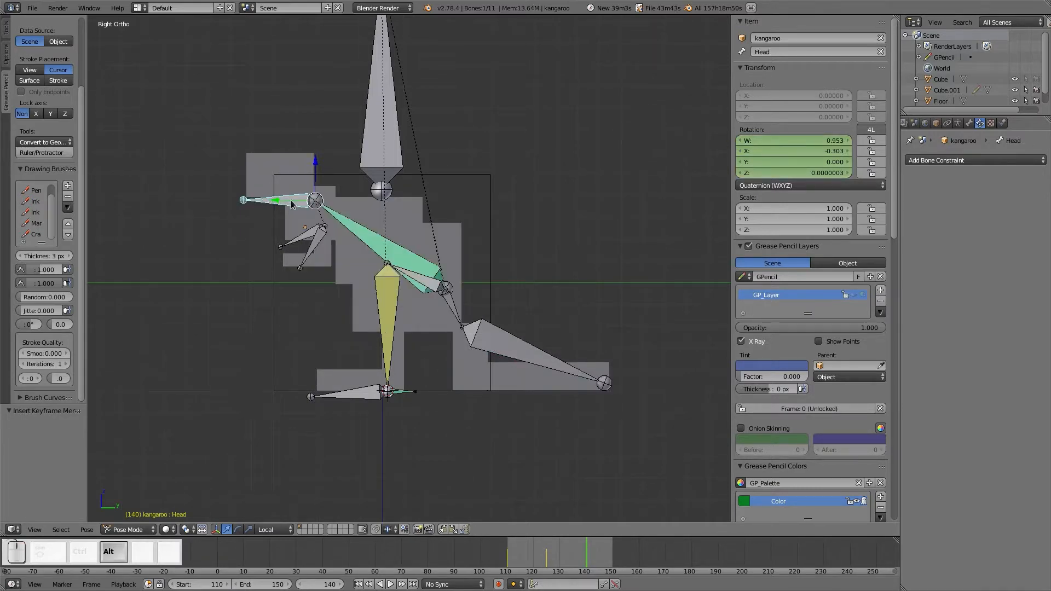
key(alt+r)
key(i)
click(316, 253)
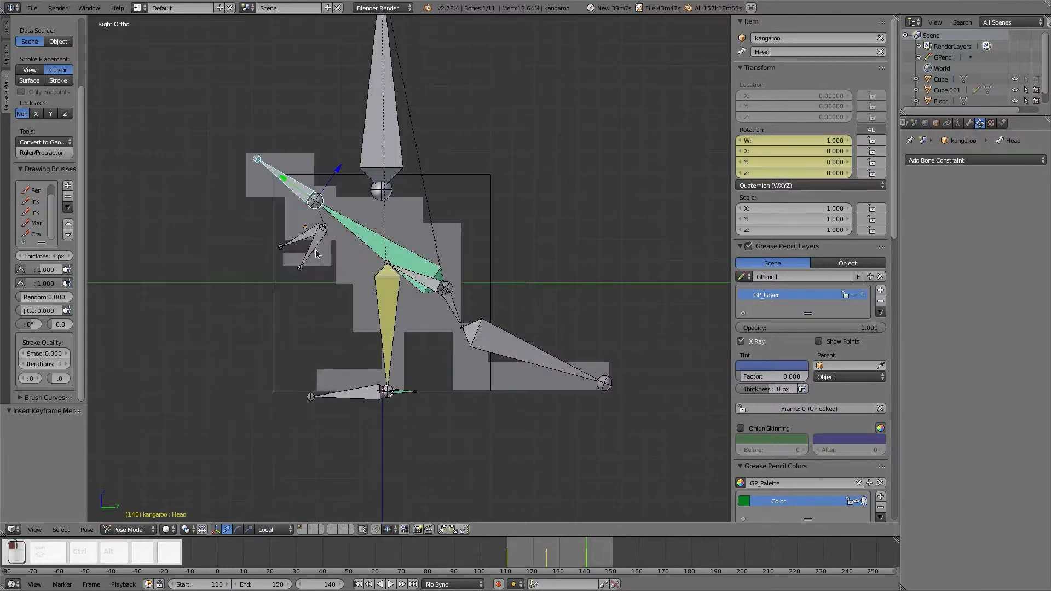
Clear the rotations of the arm_l and arm_r bones at frame 140 and insert a Rotation keyframe for each.
right_click(309, 247)
key(alt+r)
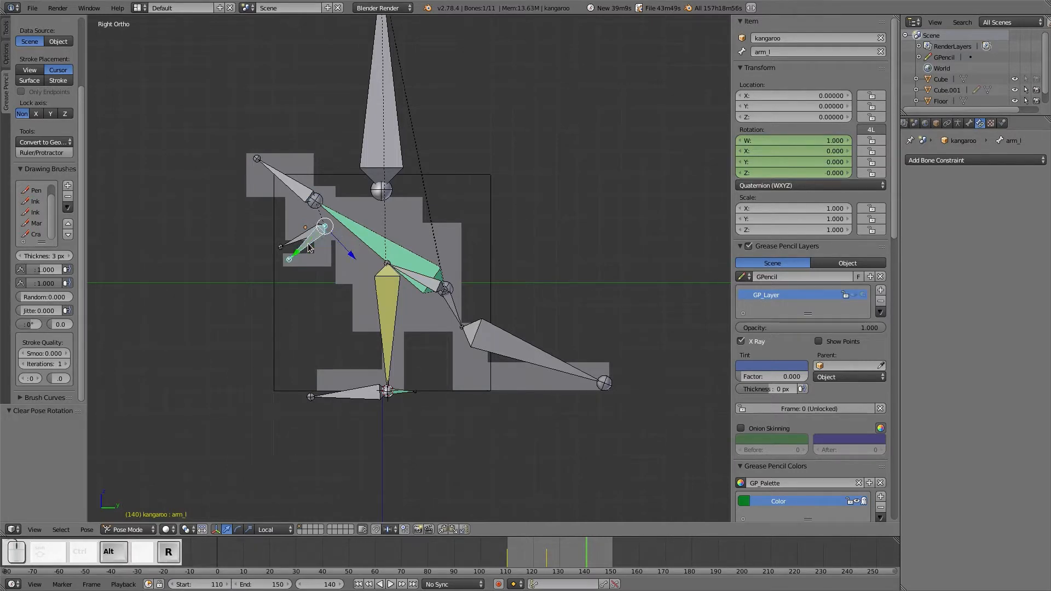
key(i)
click(310, 245)
right_click(301, 239)
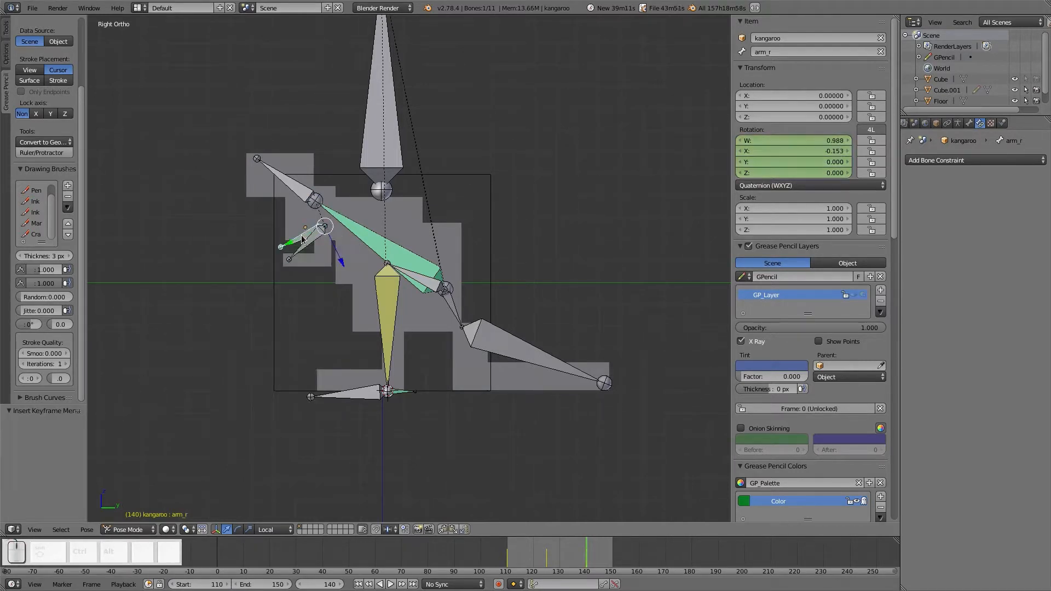
key(alt+r)
key(i)
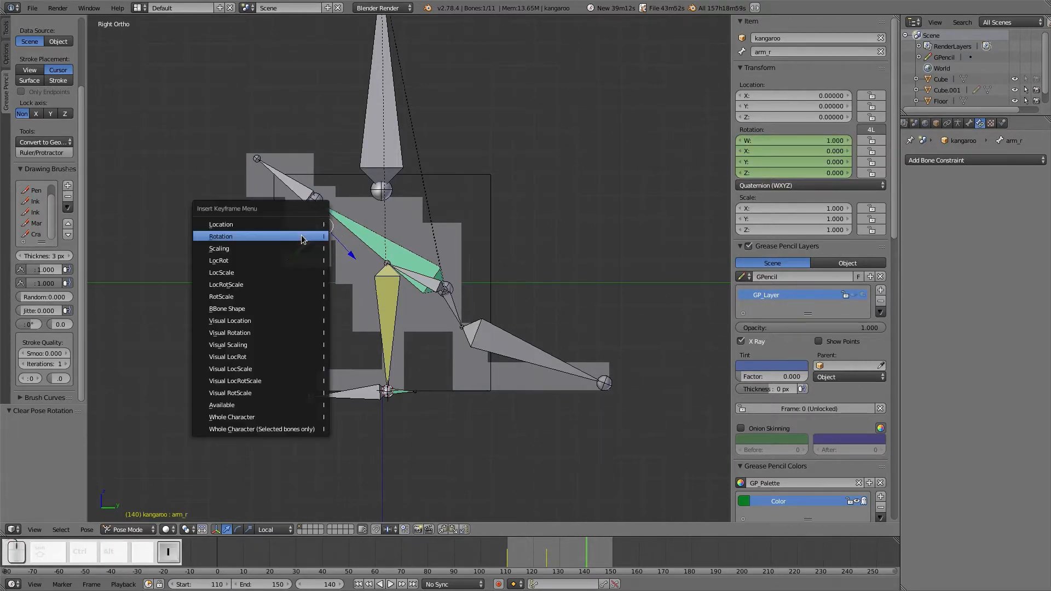
click(303, 239)
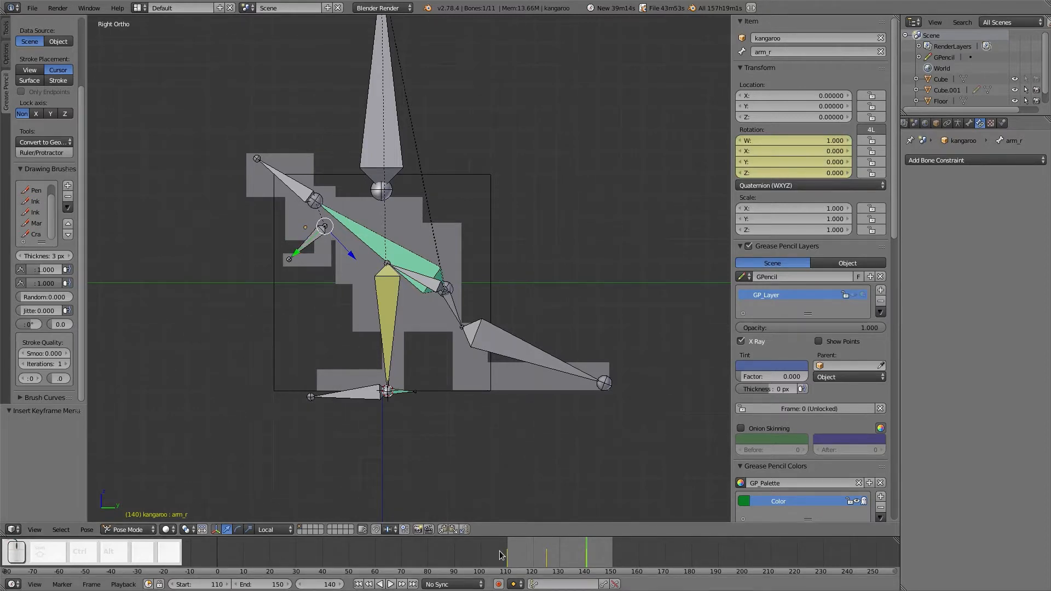
Scrub back through the bend to frame 110 and insert a Location keyframe for the foot_l.001 bone there.
key(alt+a)
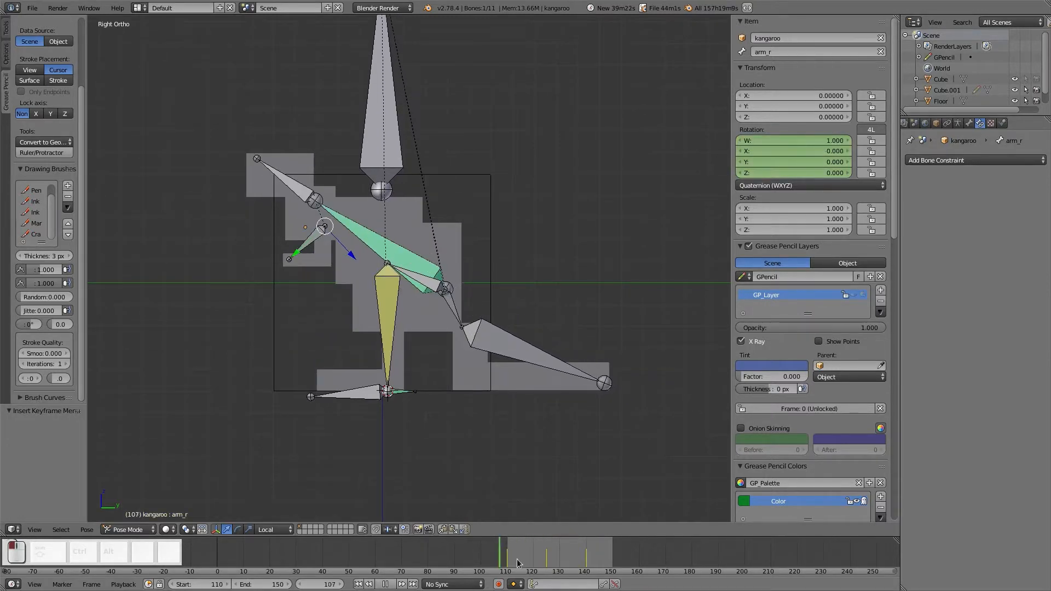
drag(566, 568, 512, 569)
right_click(350, 395)
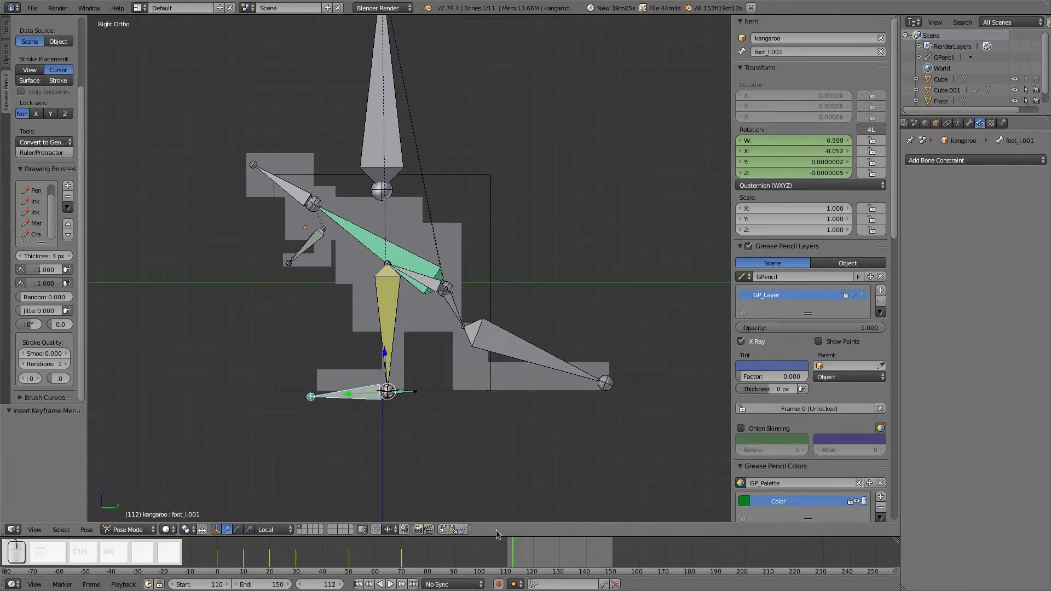
key(Left)
key(Left)
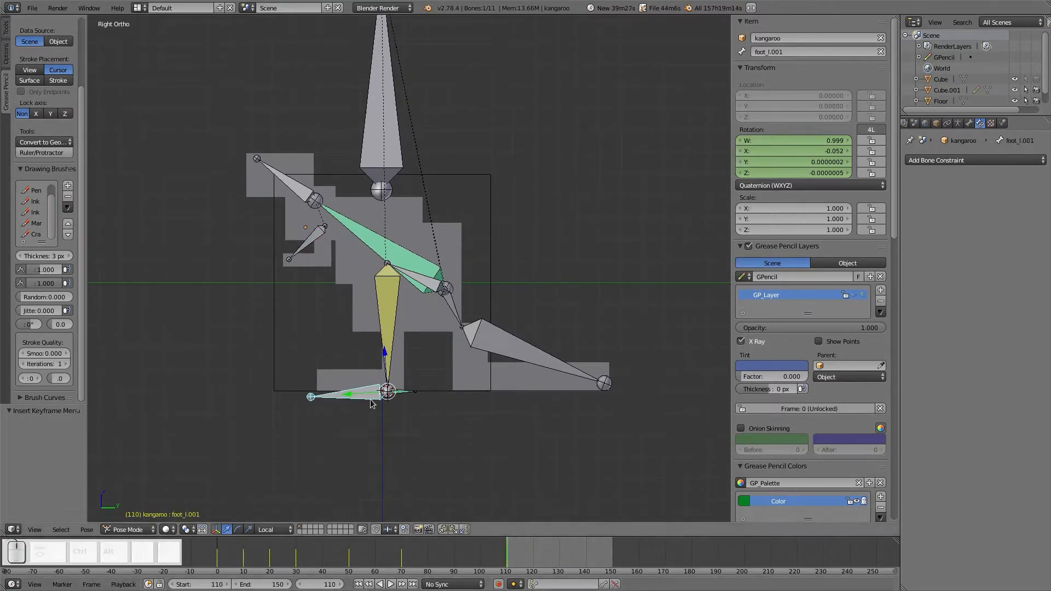
key(i)
click(367, 375)
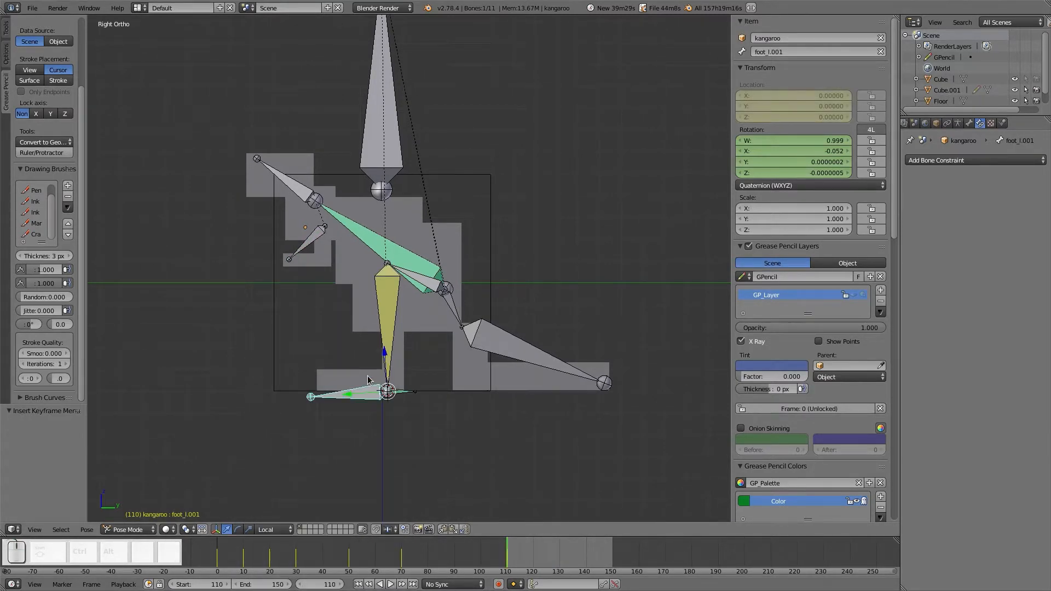
Delete the Location keyframe of the foot_l.001 bone at frame 110 and insert a Rotation keyframe instead.
key(alt+i)
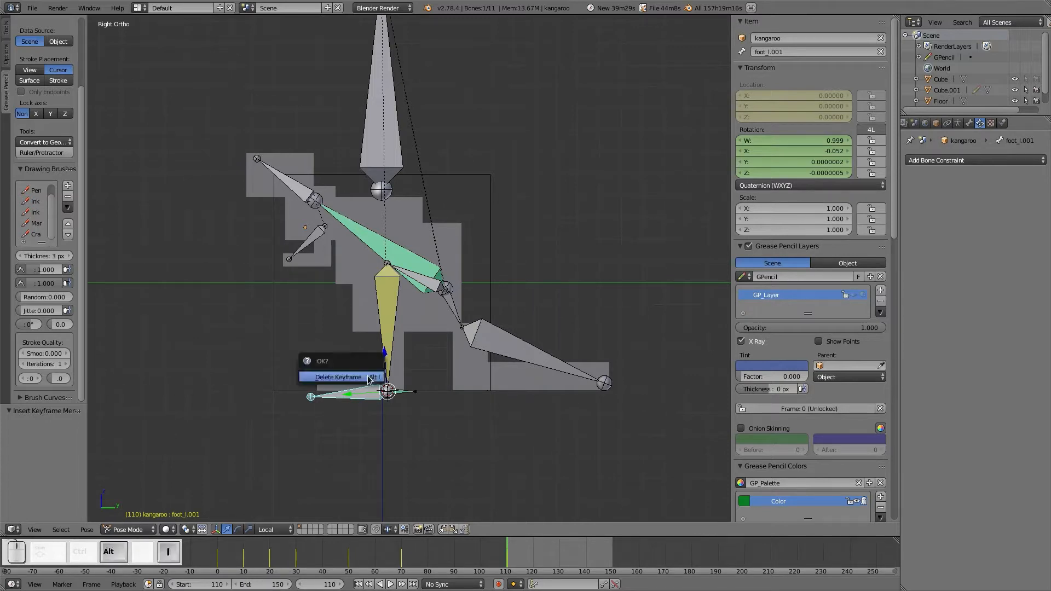
click(367, 376)
key(i)
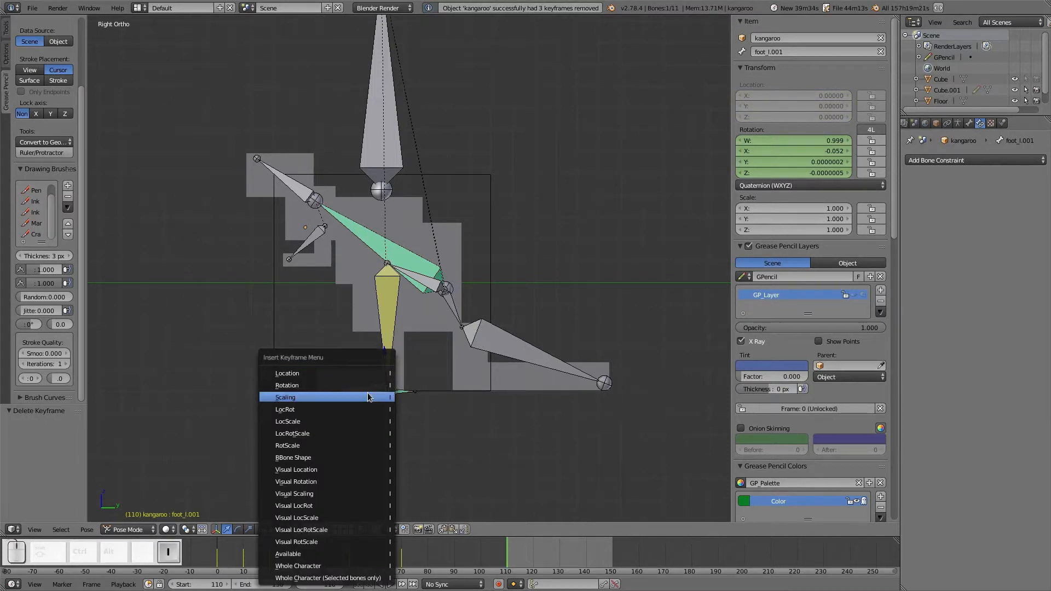
click(367, 387)
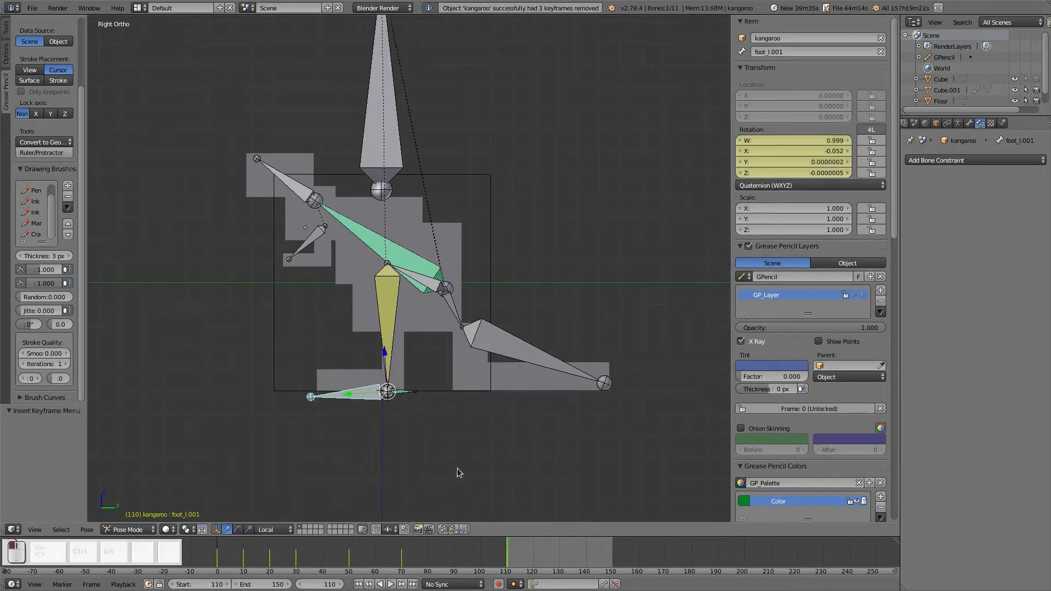
At frame 125, rotate the foot_l.001 bone by about -4.15° and insert a Rotation keyframe.
click(546, 558)
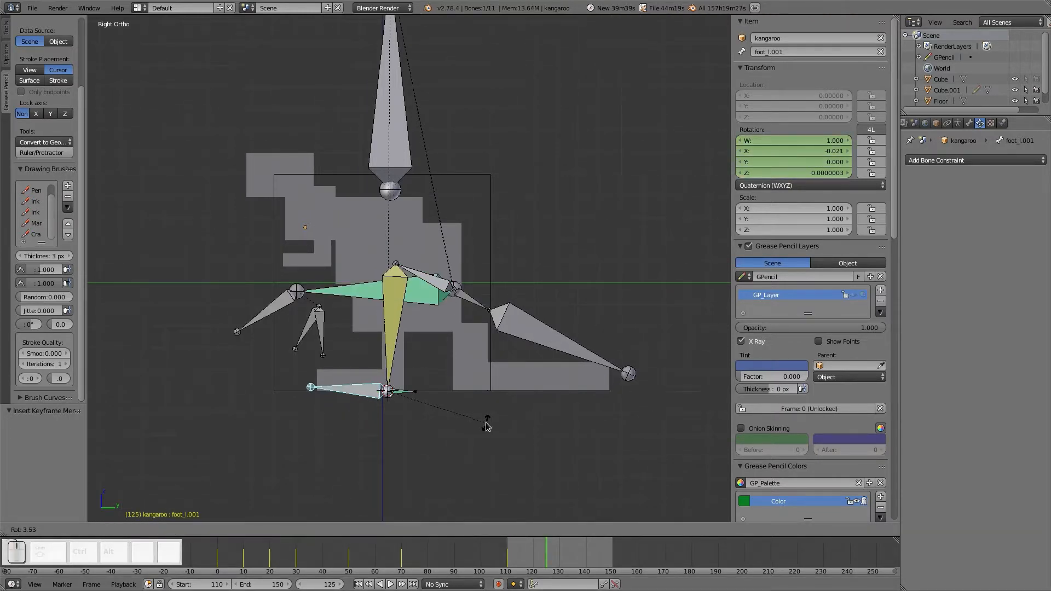
key(Down)
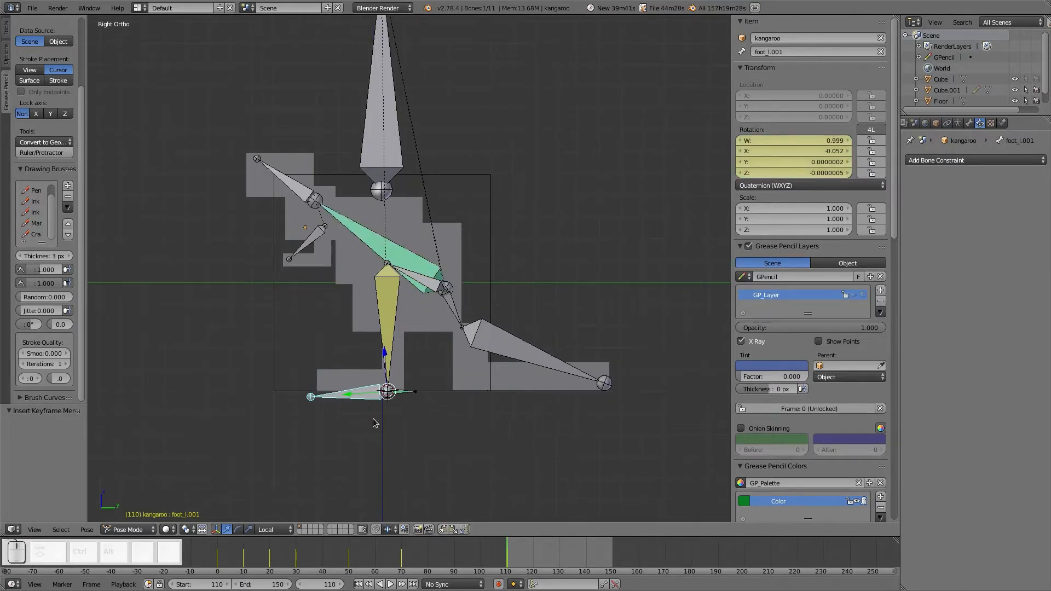
scroll(297, 405, up, 2)
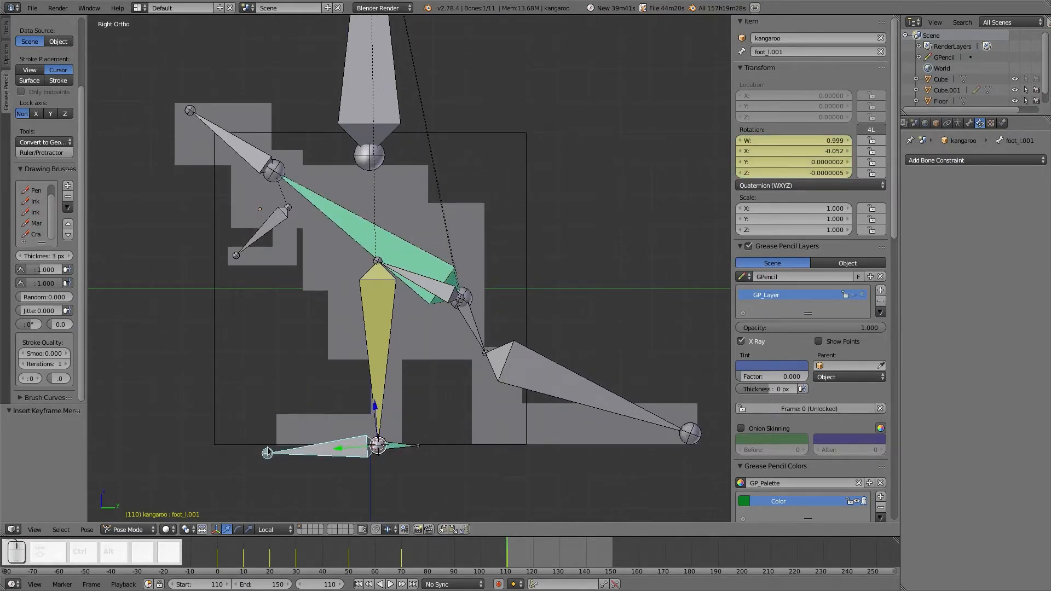
right_click(380, 367)
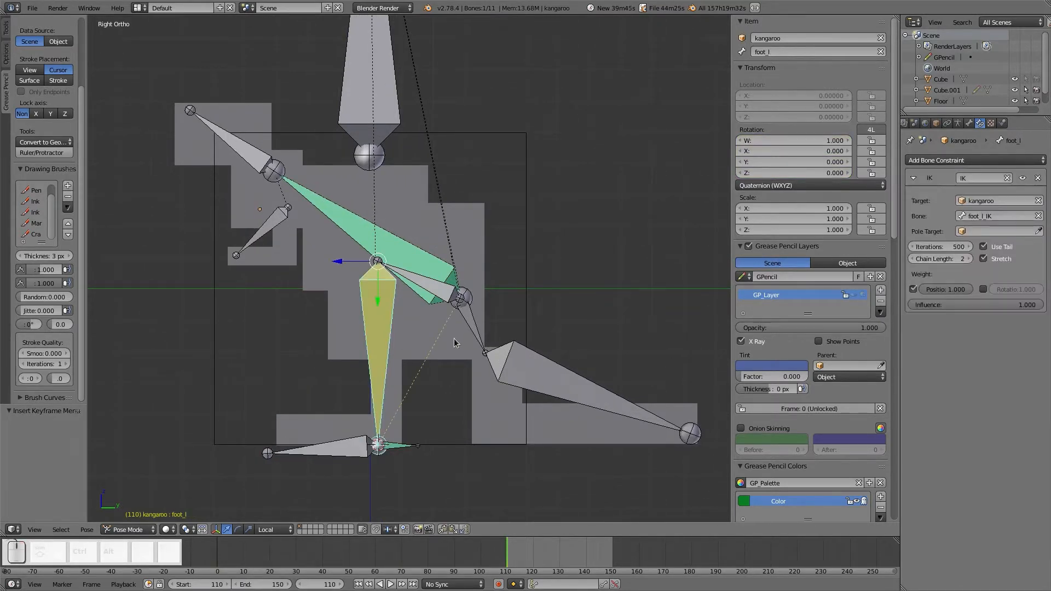
key(Up)
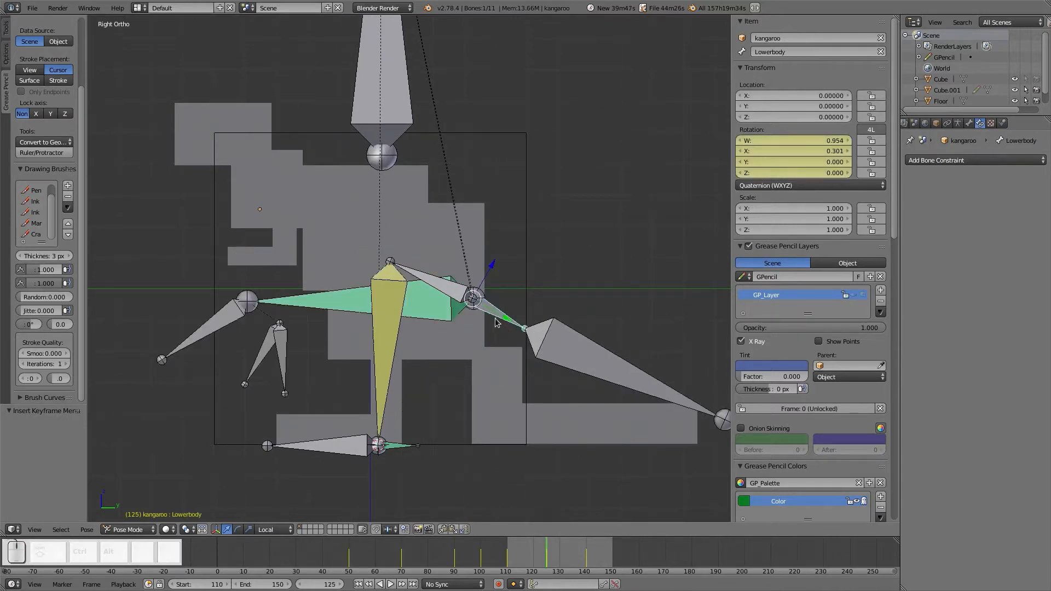
key(Down)
key(Up)
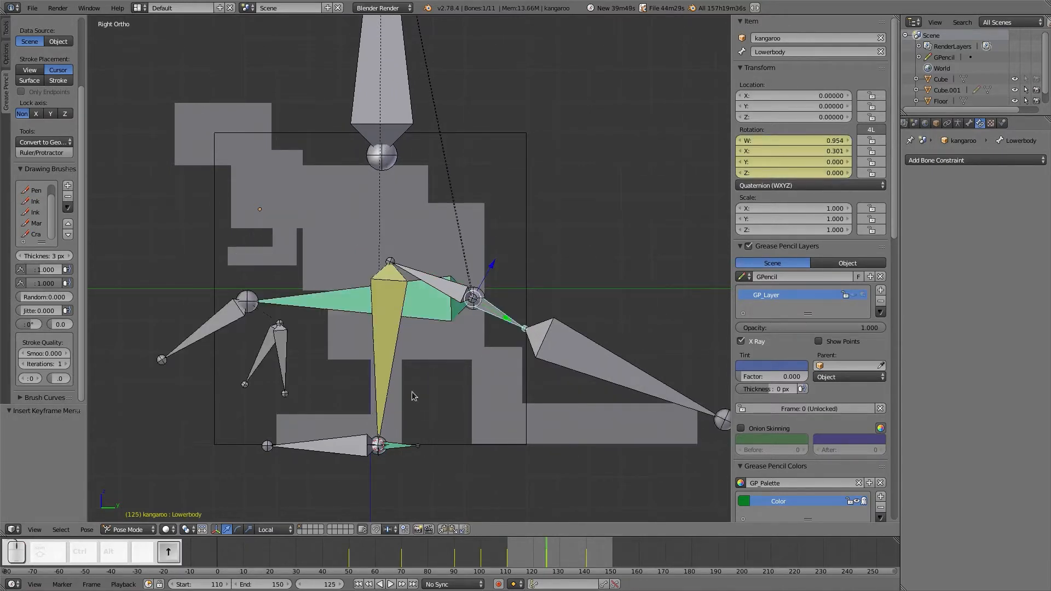
right_click(341, 444)
key(r)
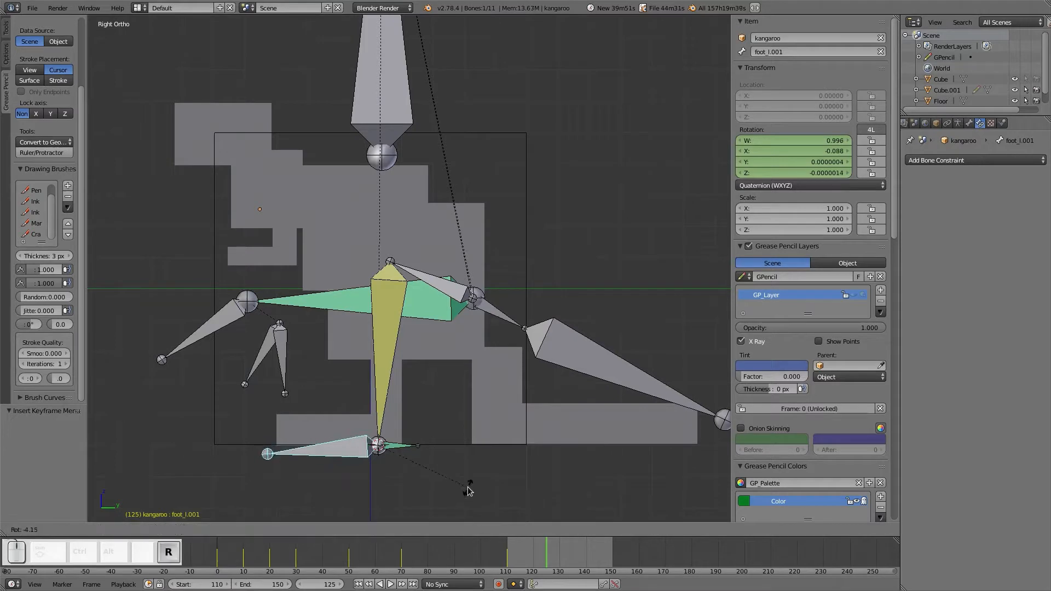
click(469, 490)
key(i)
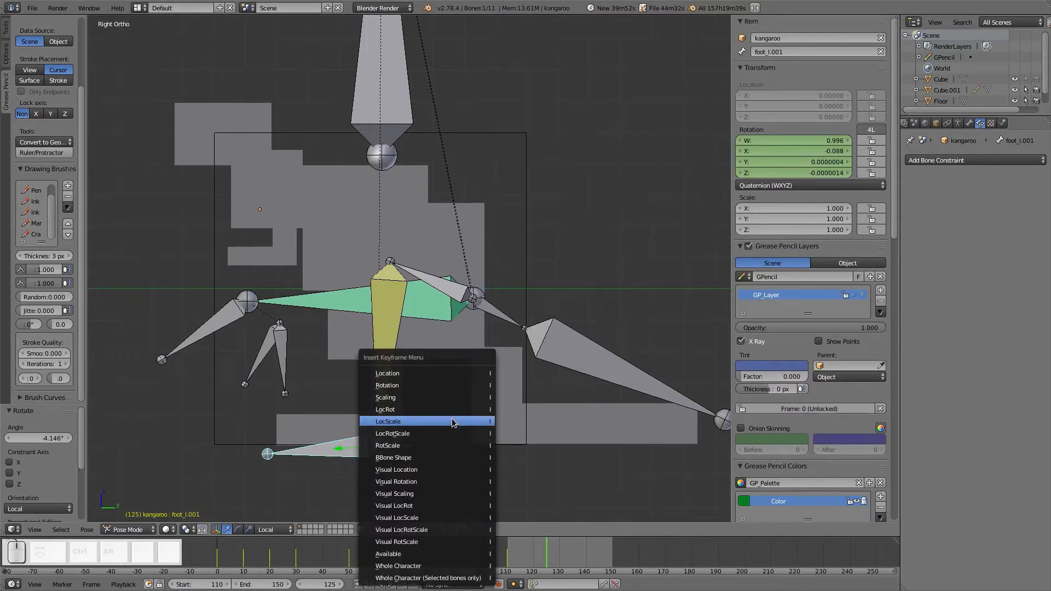
click(453, 385)
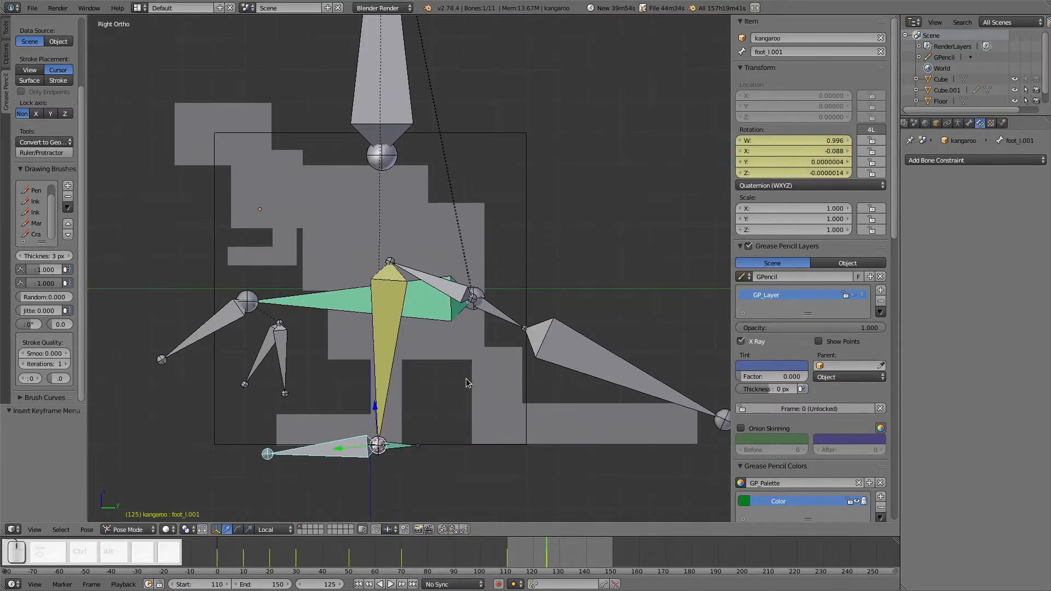
At frame 140, clear the foot_l.001 bone's rotation and insert a Rotation keyframe.
right_click(508, 317)
key(Up)
right_click(344, 455)
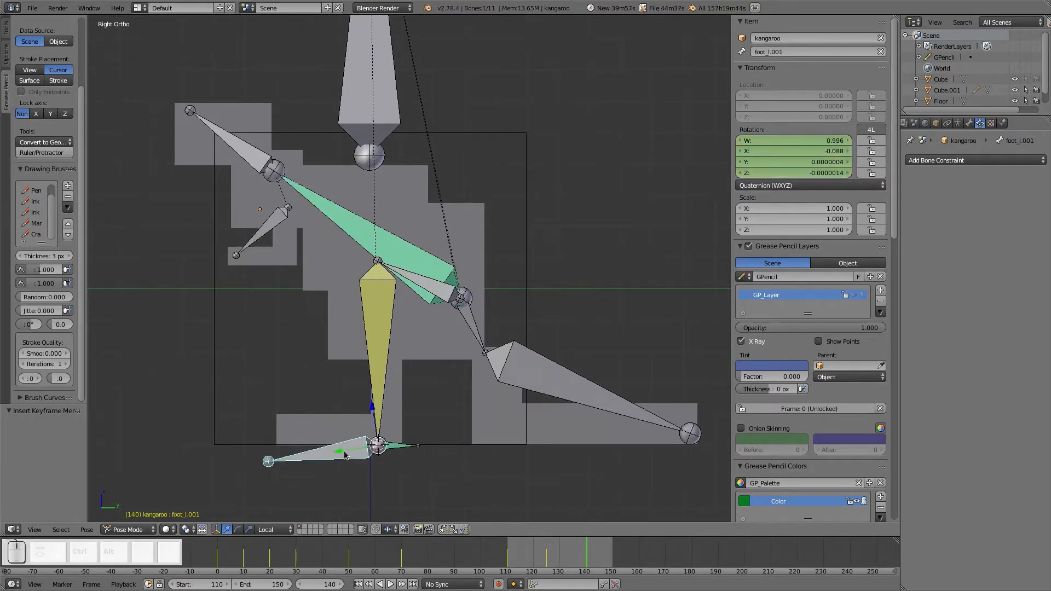
key(alt+r)
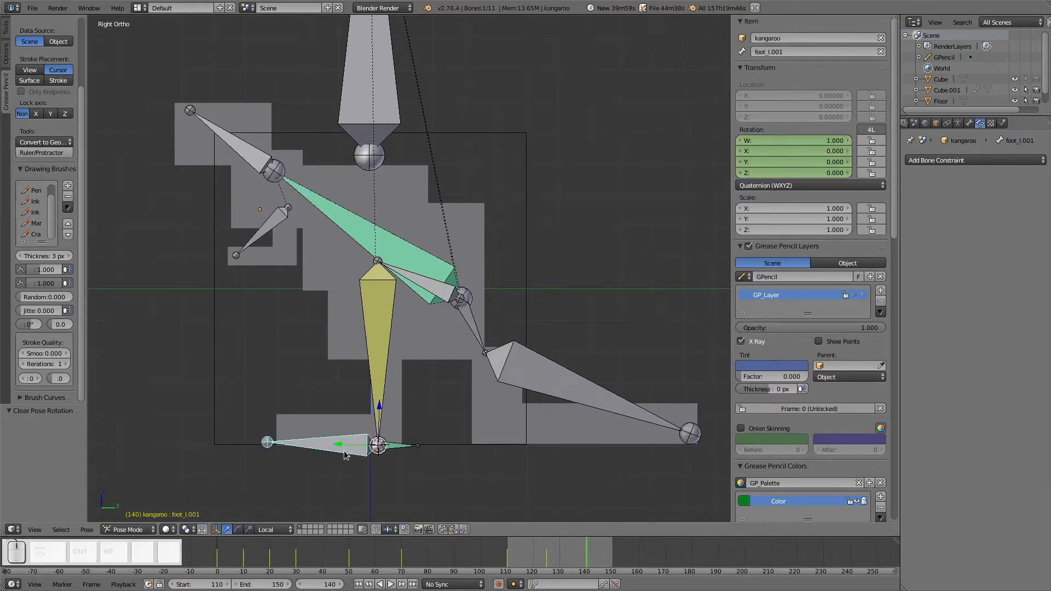
key(i)
click(339, 386)
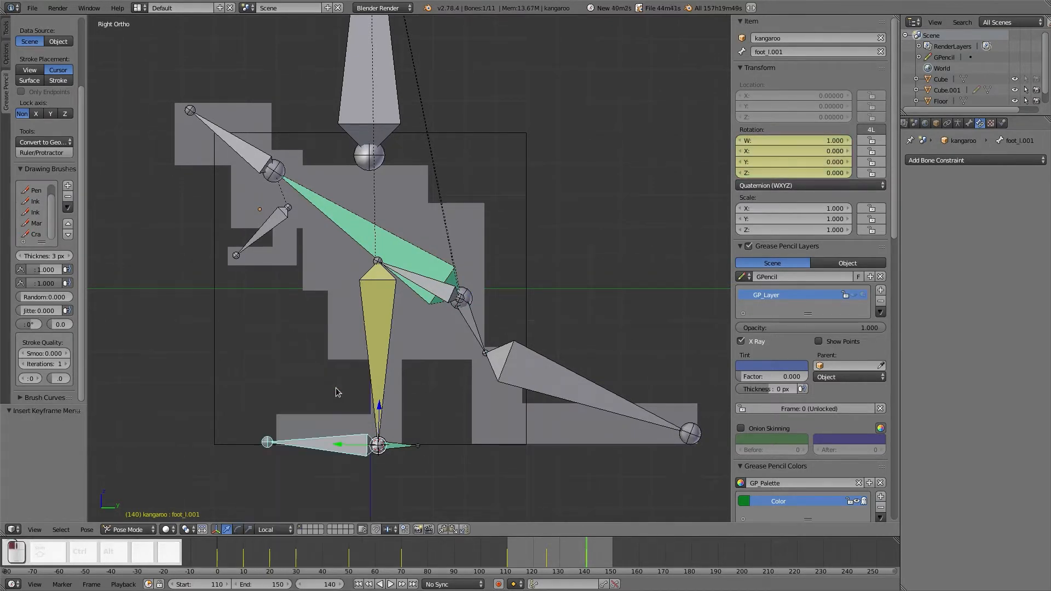
Return to frame 110, clear the foot_l.001 bone's rotation and insert a Rotation keyframe there.
drag(581, 557, 507, 551)
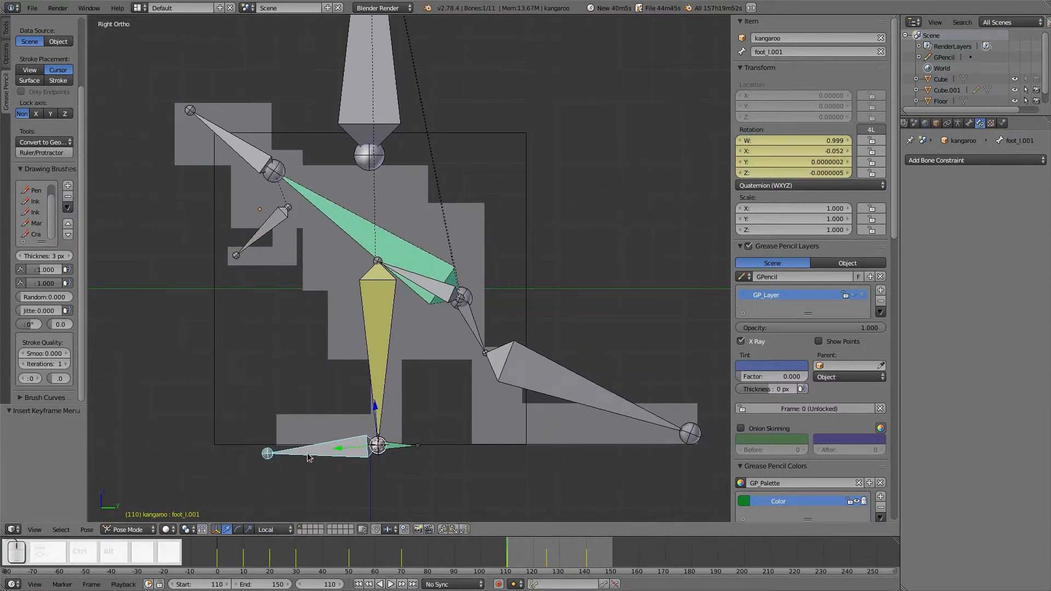
key(alt+r)
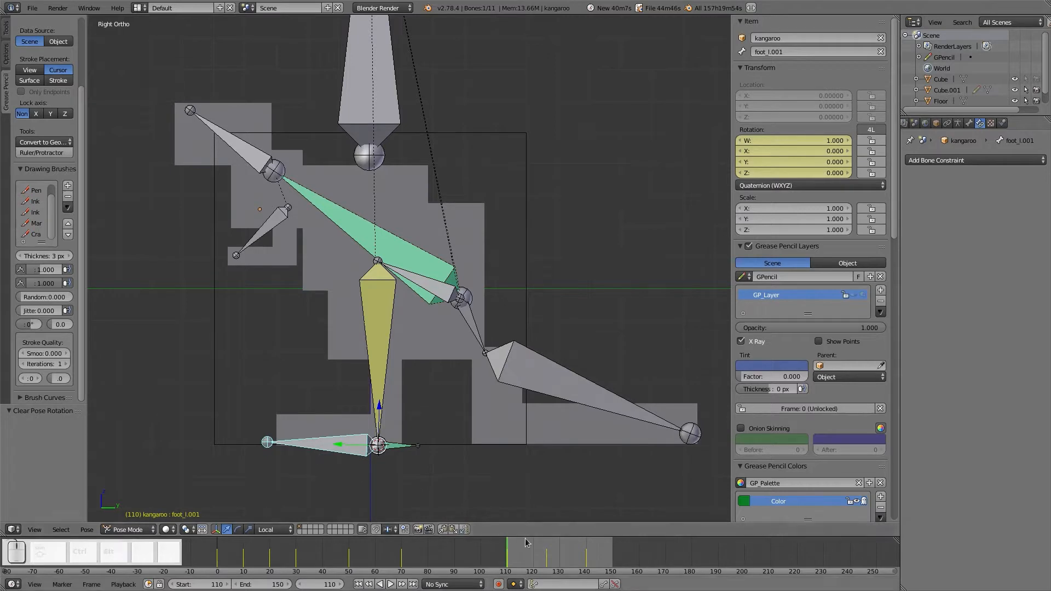
key(i)
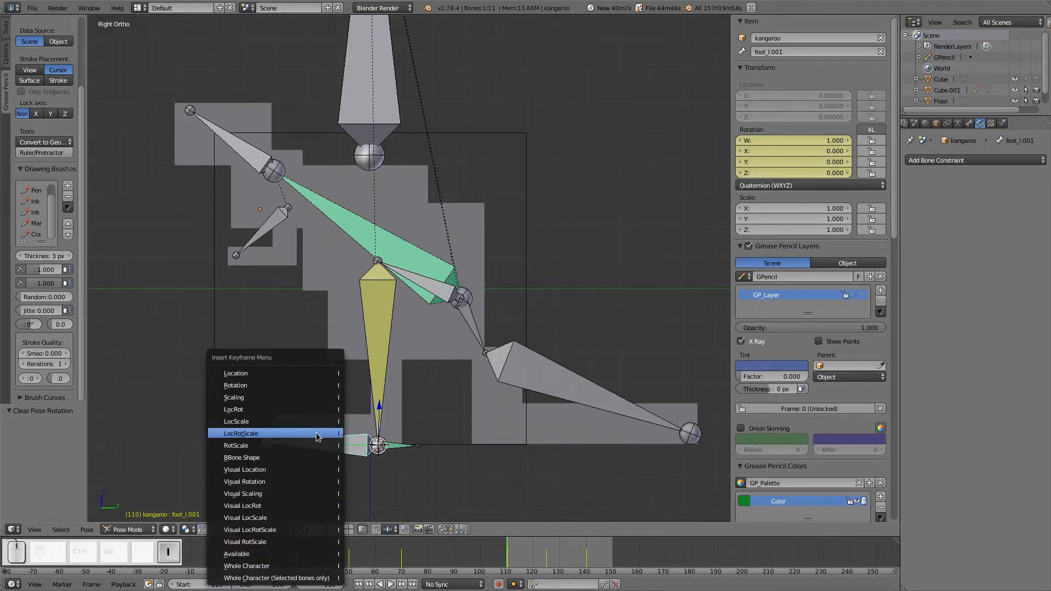
click(290, 386)
Delete the foot_l.001 bone's keyframes at frames 125 and 140.
click(546, 558)
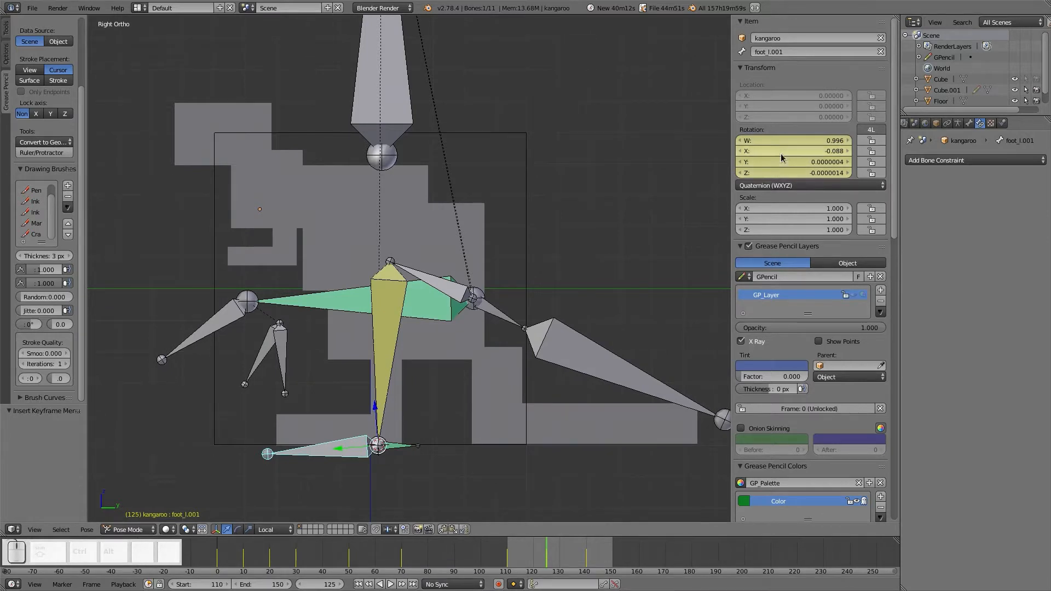
key(alt+i)
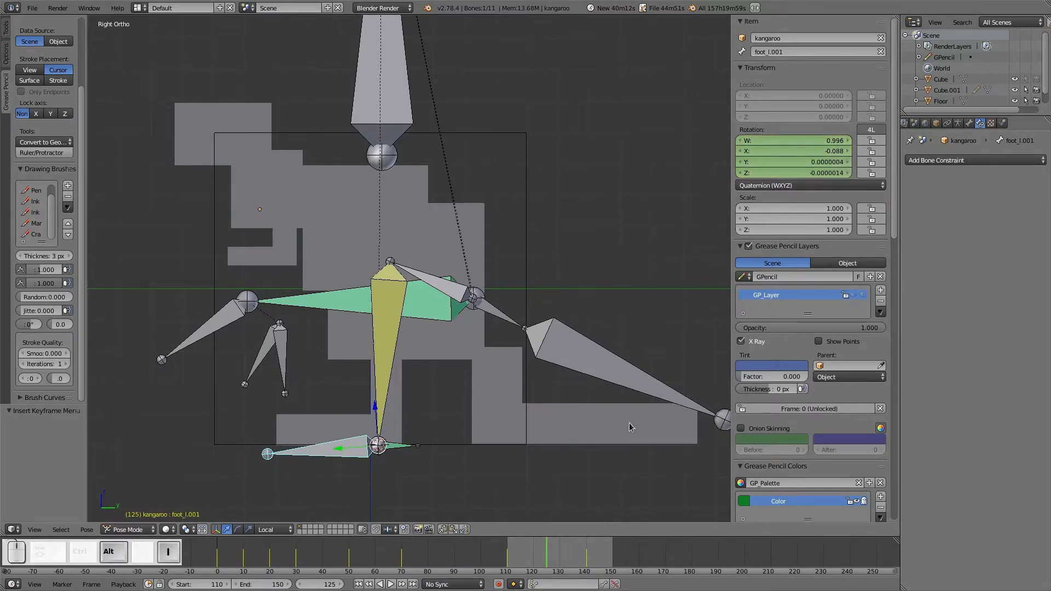
click(584, 558)
click(586, 551)
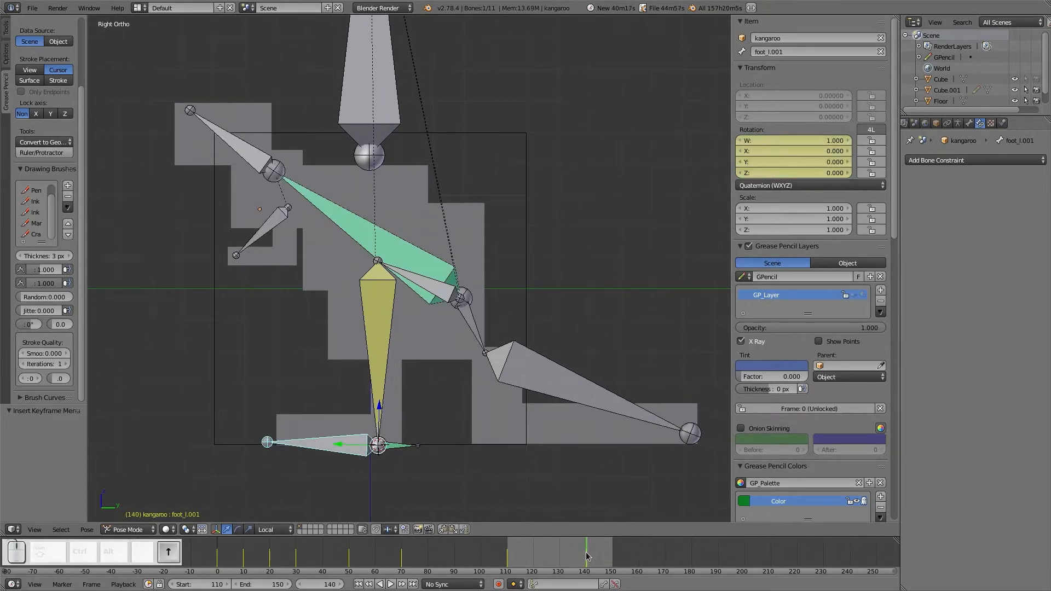
key(alt+i)
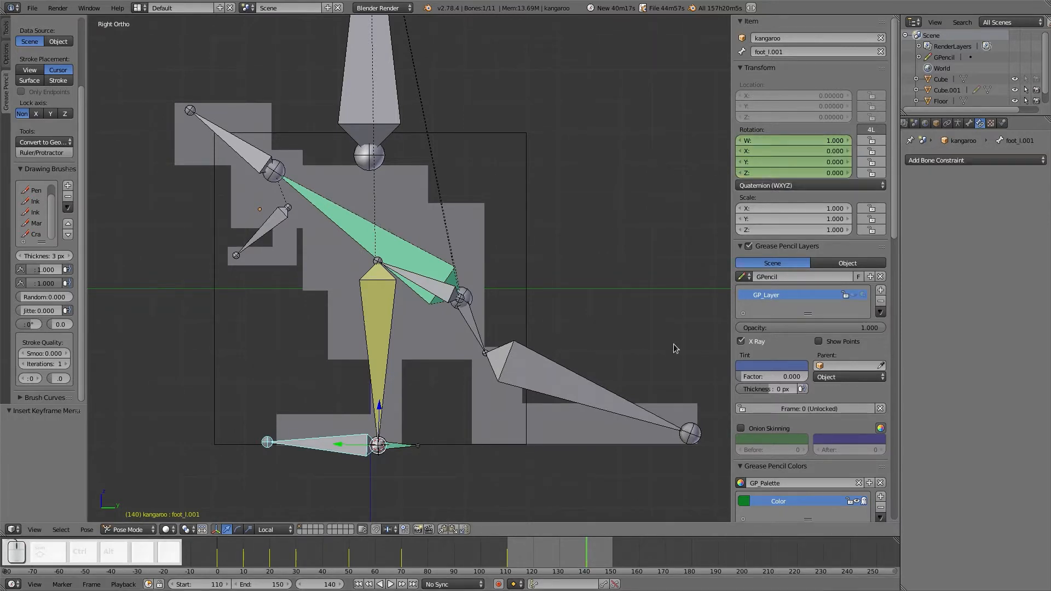
At frame 125, rotate the foot_l.001 bone by about -4.96° and insert a Rotation keyframe.
click(517, 552)
drag(517, 553, 546, 572)
key(r)
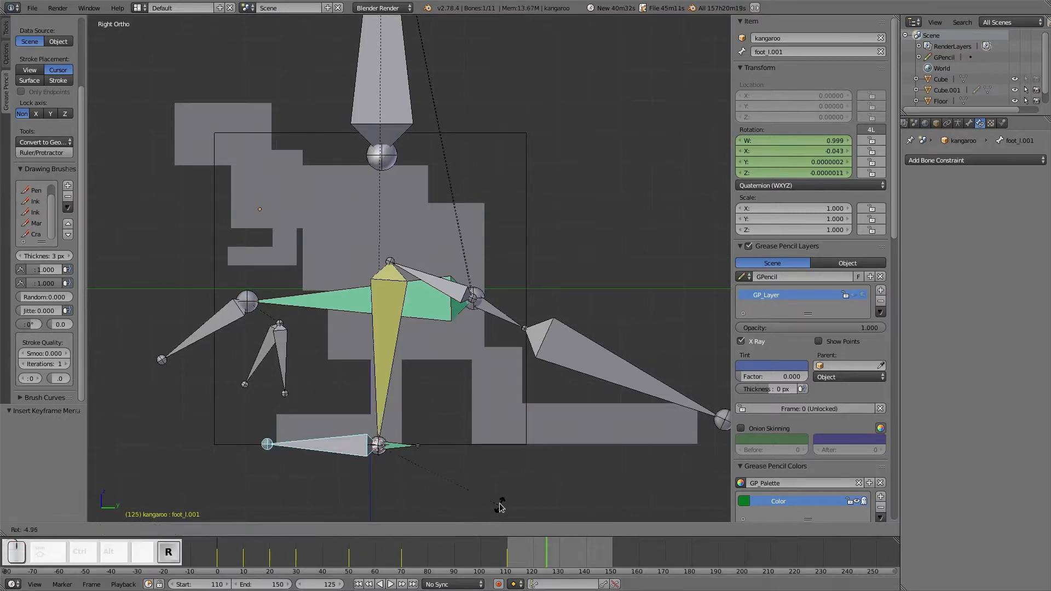
click(499, 507)
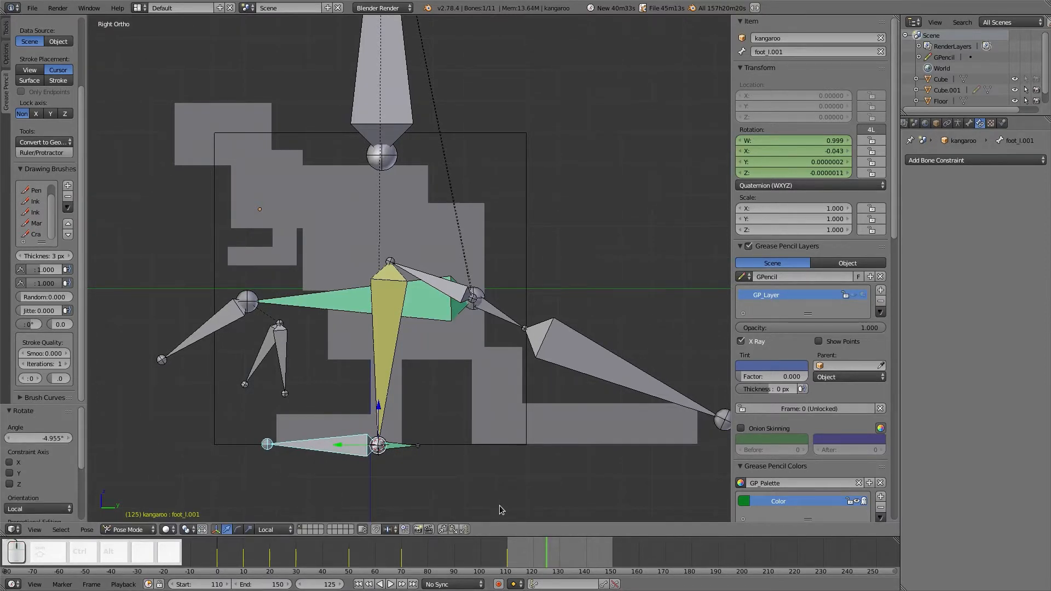
key(i)
click(484, 385)
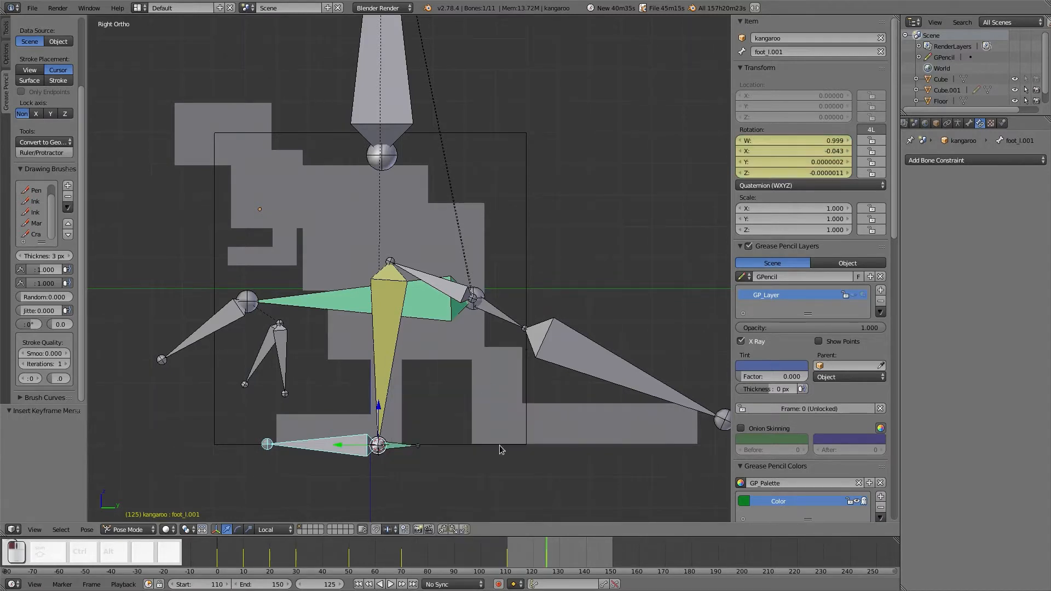
Go to frame 140, reset the foot_l.001 bone's rotation and insert a Rotation keyframe.
click(586, 557)
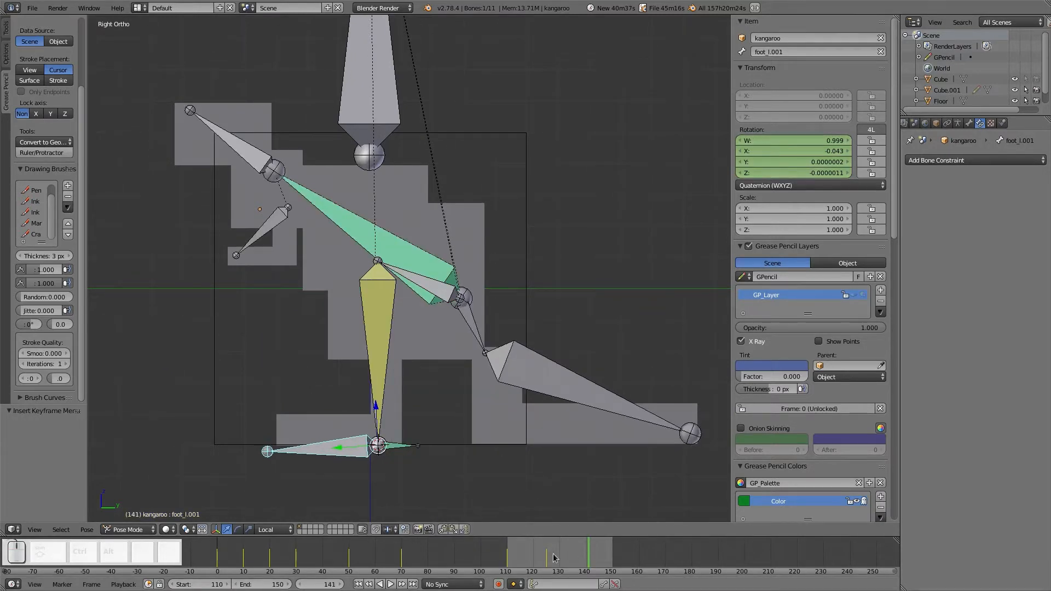
key(Left)
key(Left)
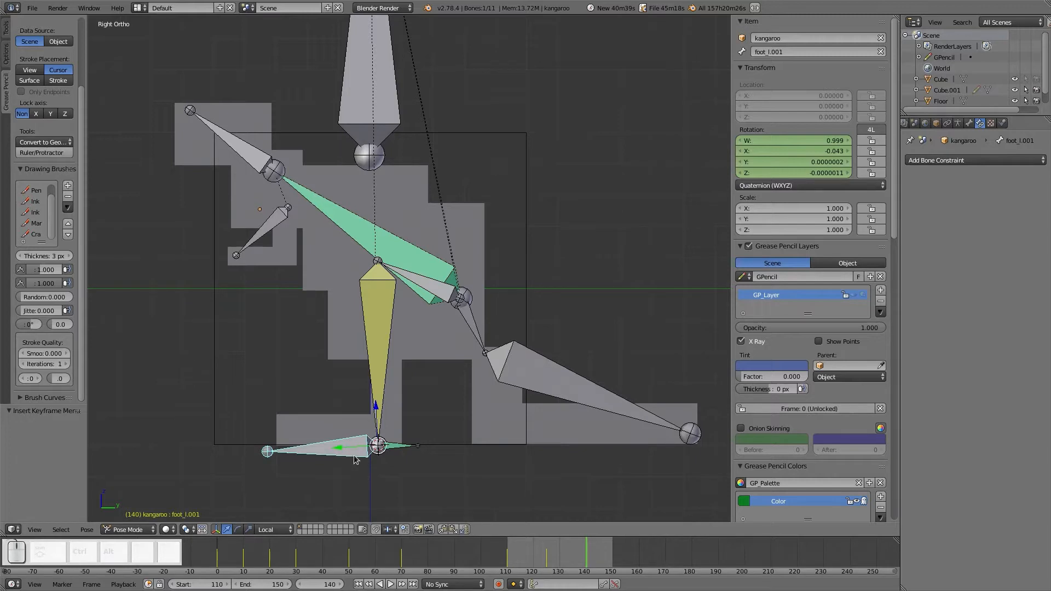
key(alt+r)
key(i)
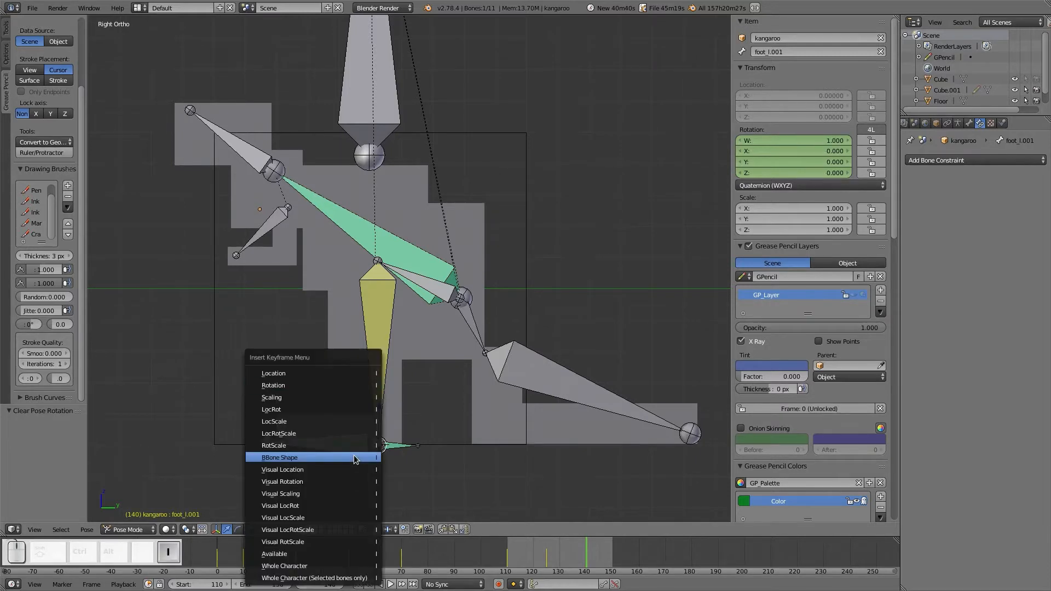
click(309, 380)
At frame 125, rotate the foot_l.001 bone a further 0.44°, replace its Rotation keyframe, and scrub through the bend to check it.
drag(506, 552, 546, 553)
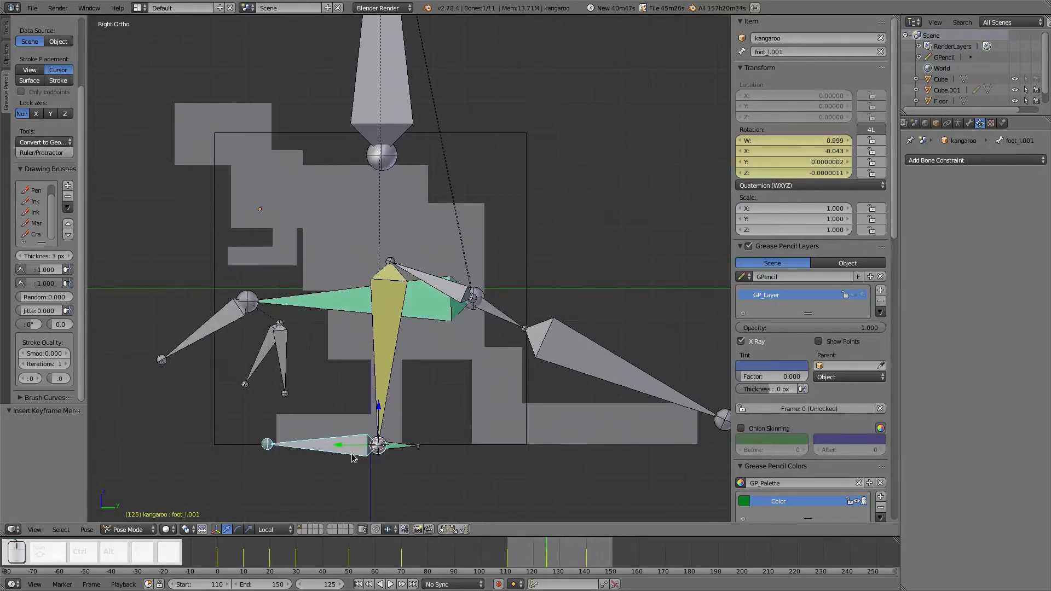
key(r)
click(484, 486)
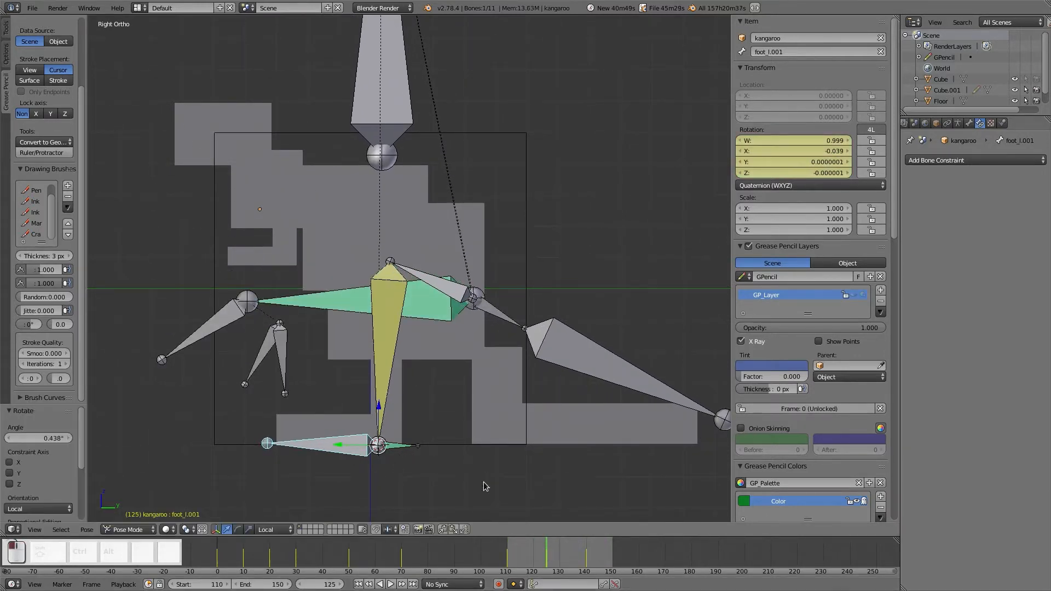
key(i)
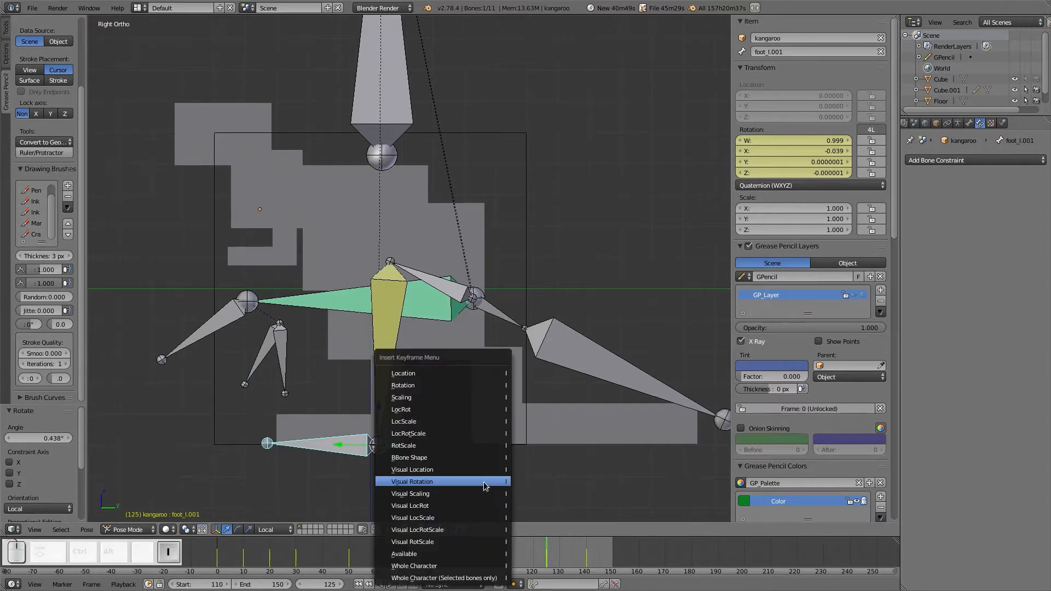
click(451, 384)
drag(504, 554, 561, 554)
drag(505, 559, 575, 551)
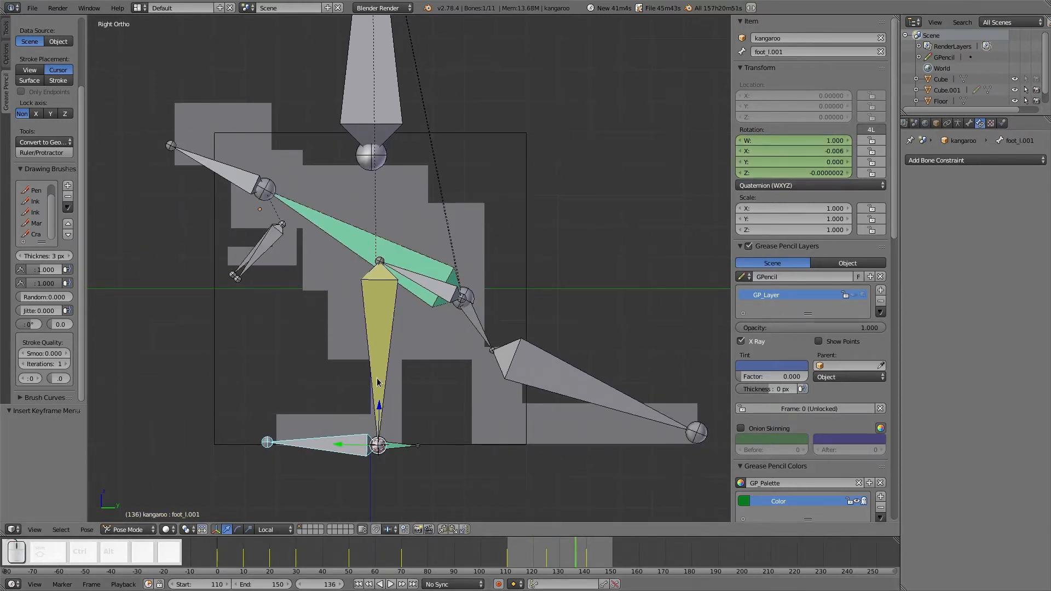
Switch to the Animation screen layout, expand the Graph Editor over the Dope Sheet, and fit all foot_l.001 curves in view.
click(138, 8)
click(141, 35)
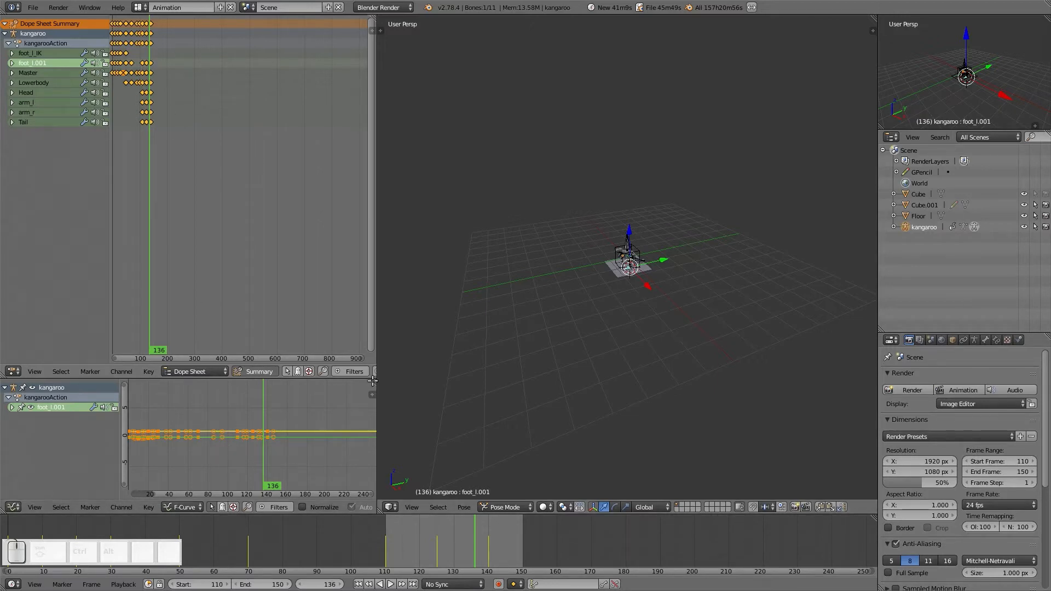
drag(373, 383, 310, 269)
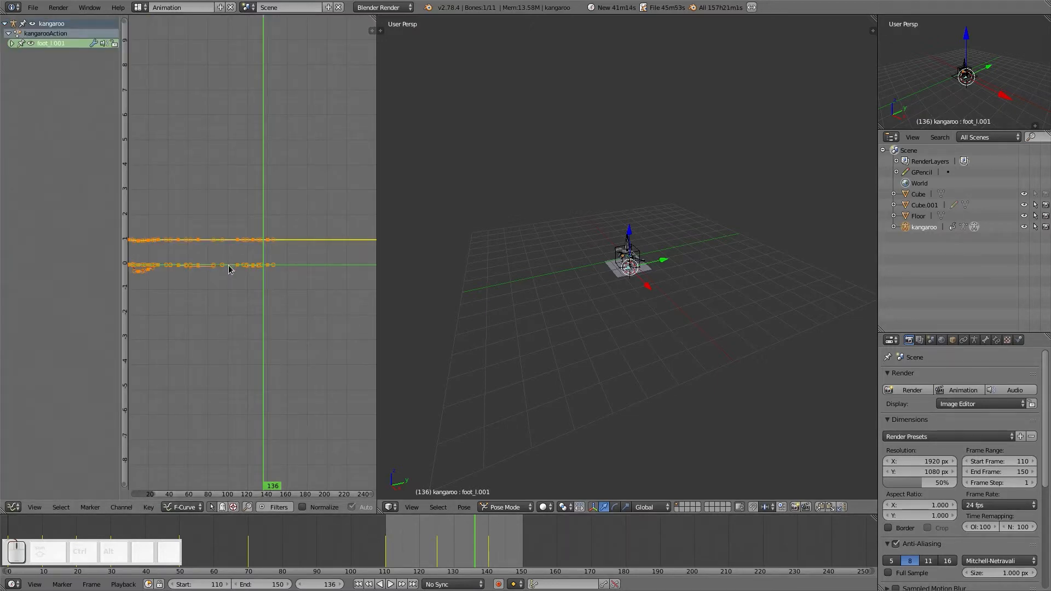
key(Home)
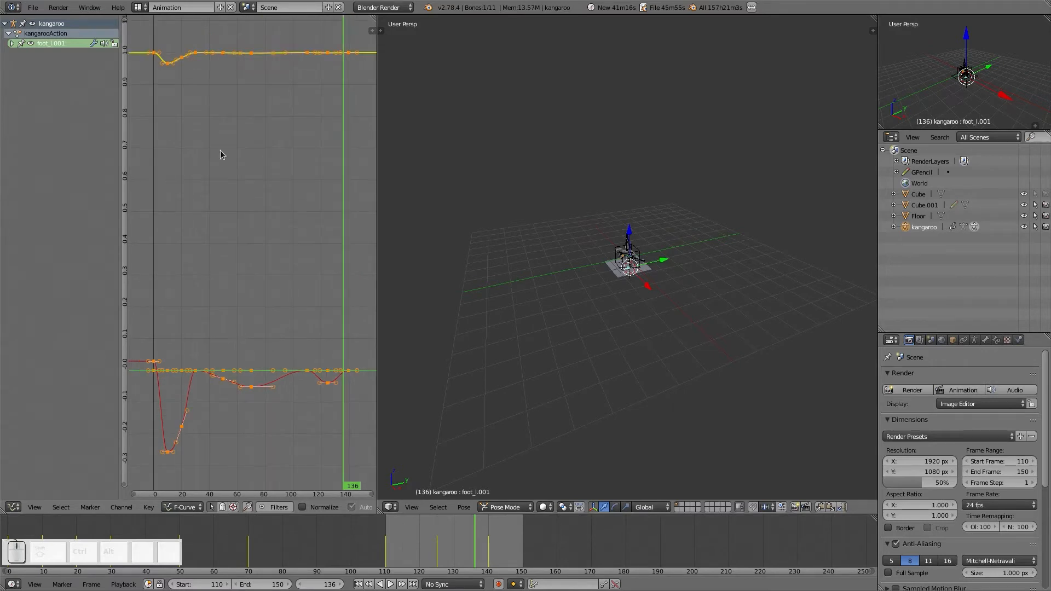
Select all the kangaroo's bones, frame the rig and all its curves in view, deselect the keys and go to frame 125.
key(a)
key(a)
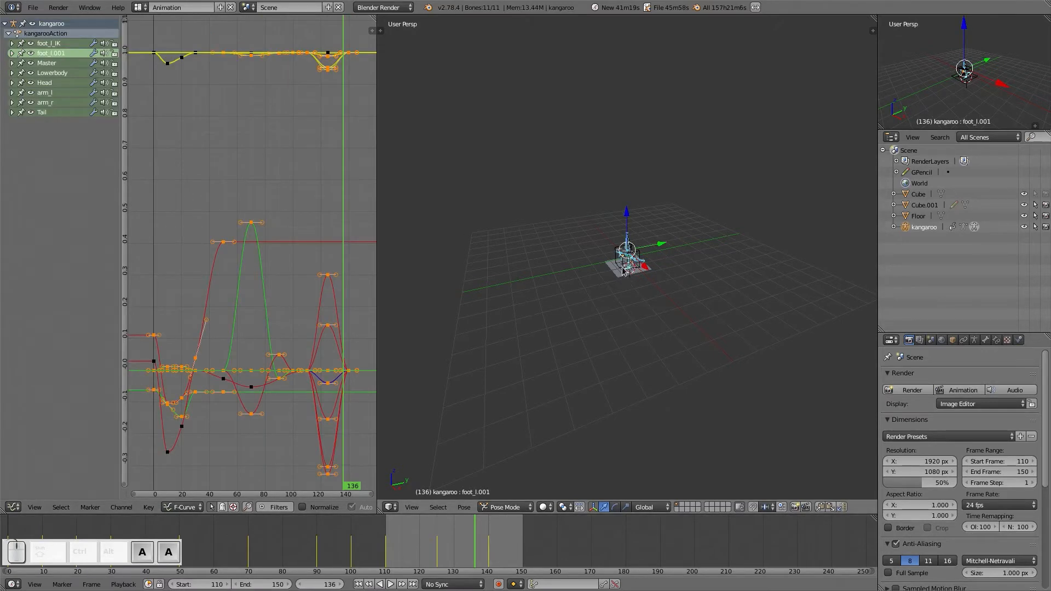
key(KP_Decimal)
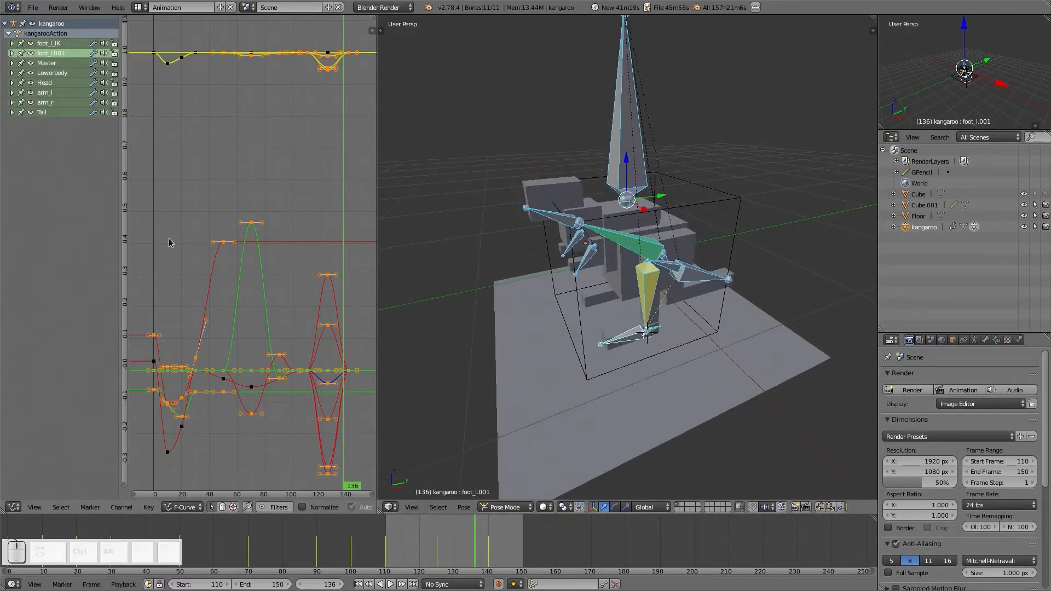
scroll(169, 243, down, 3)
key(Home)
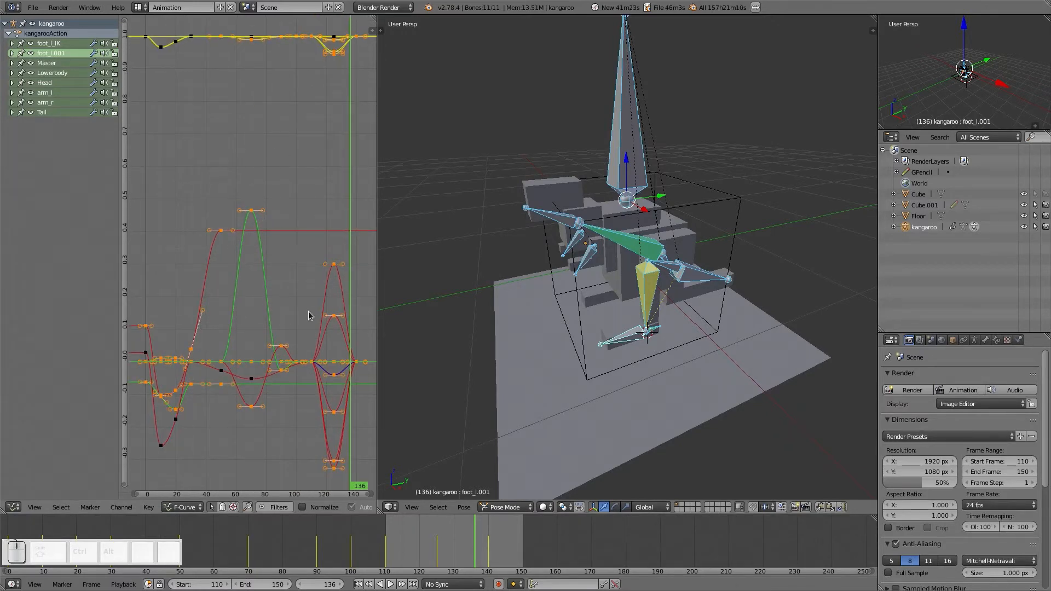
key(a)
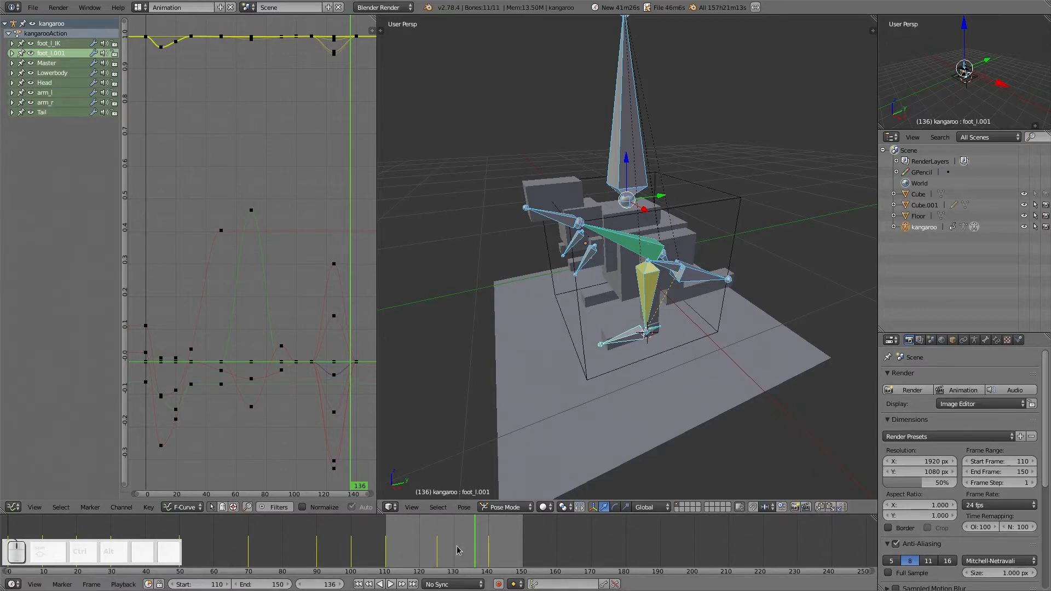
drag(450, 563, 436, 558)
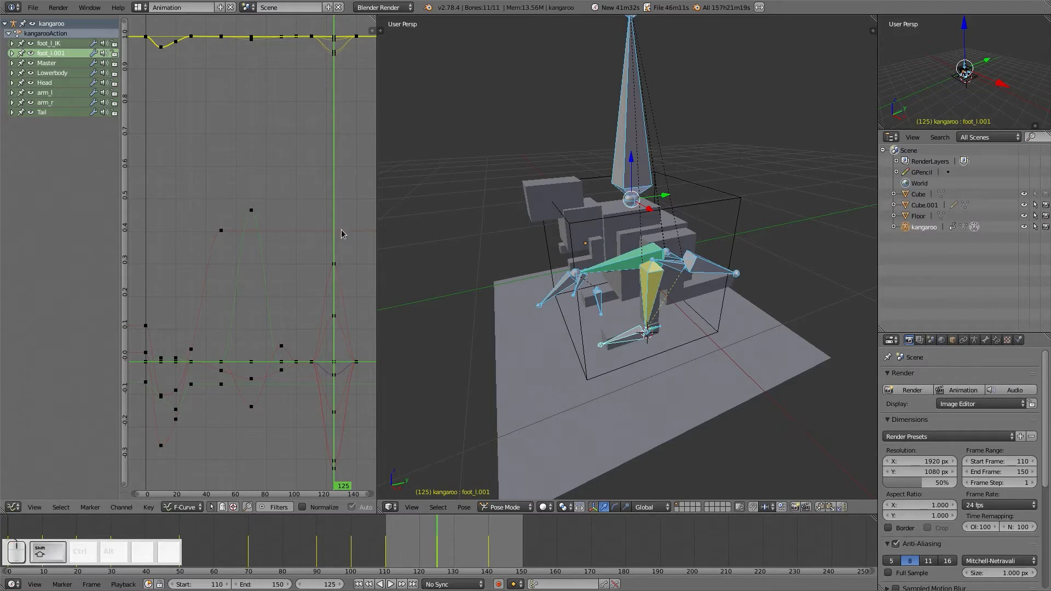
Try to move all bones' keyframes at frames 125 and 140 forward by 20 frames.
scroll(297, 247, down, 3)
scroll(297, 246, down, 1)
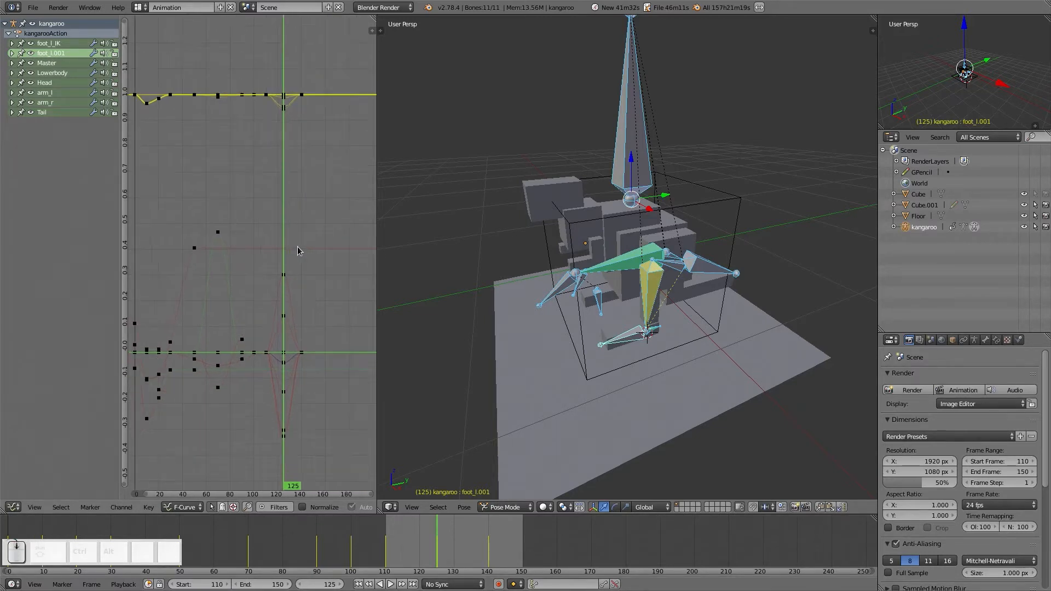
key(a)
key(a)
key(b)
drag(281, 67, 348, 473)
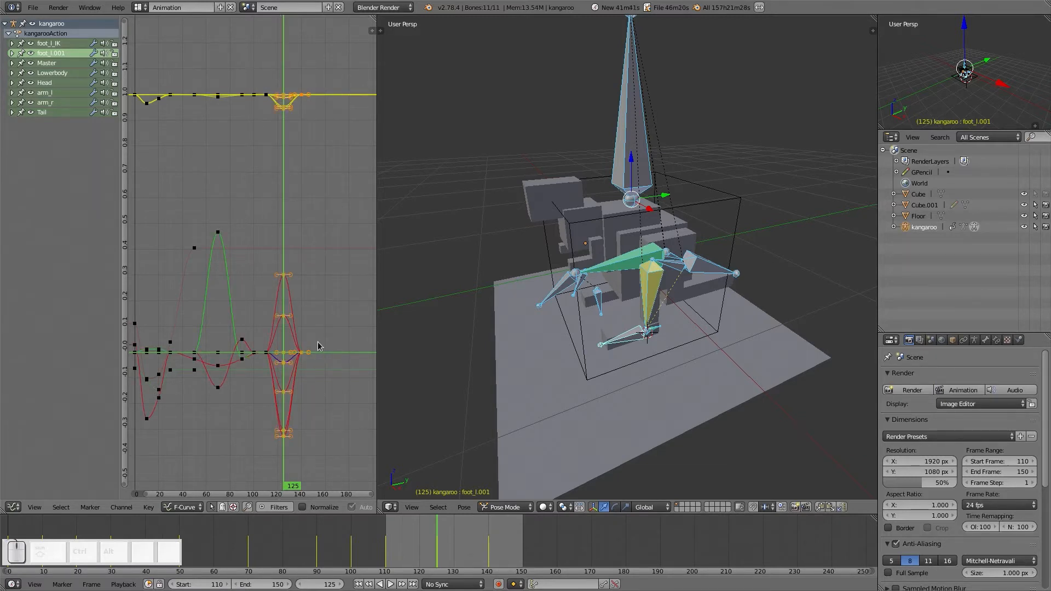
key(g)
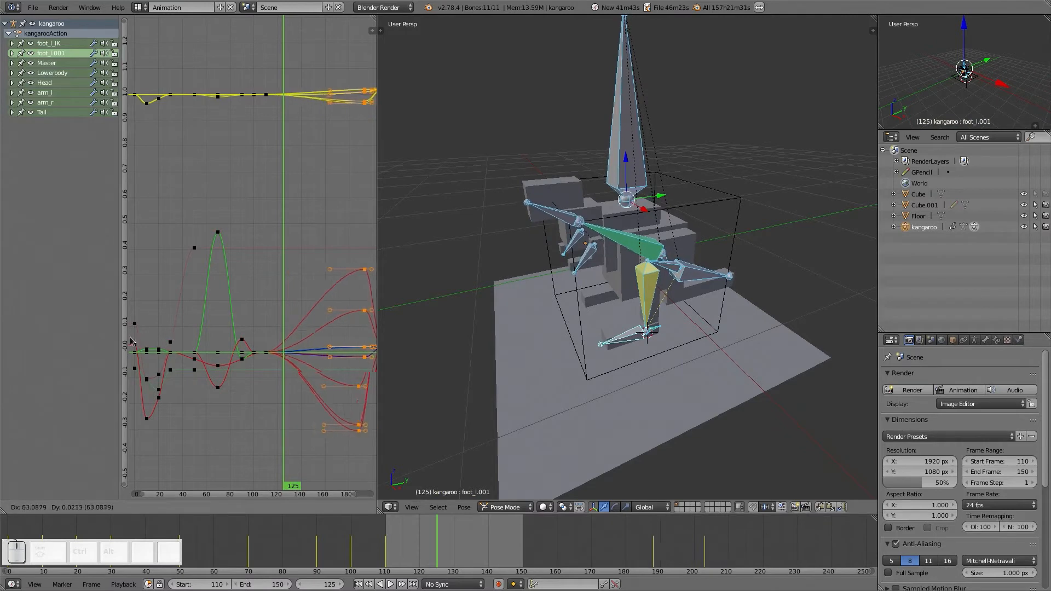
right_click(331, 343)
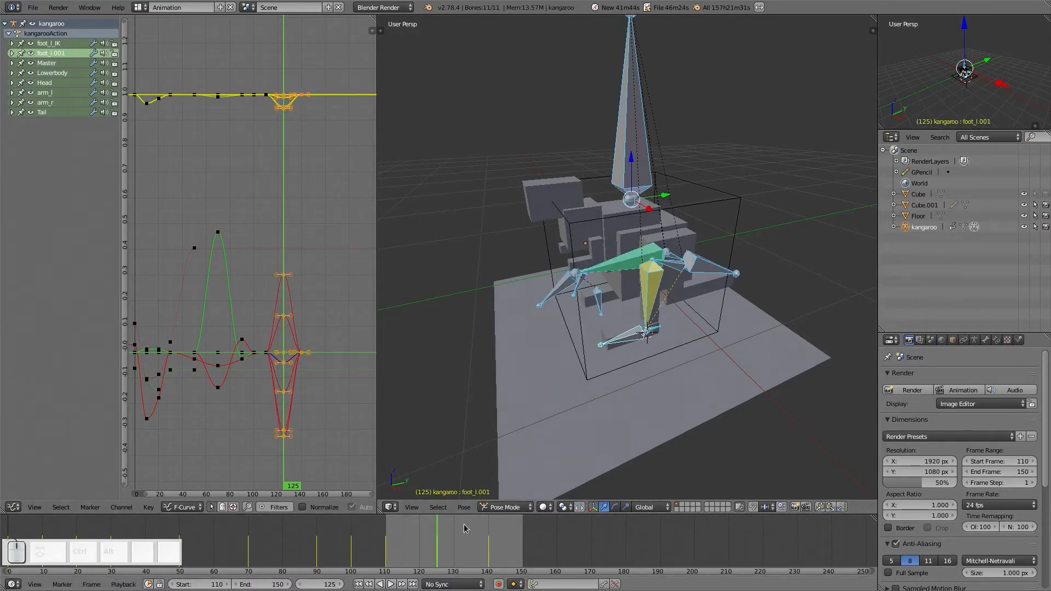
key(g)
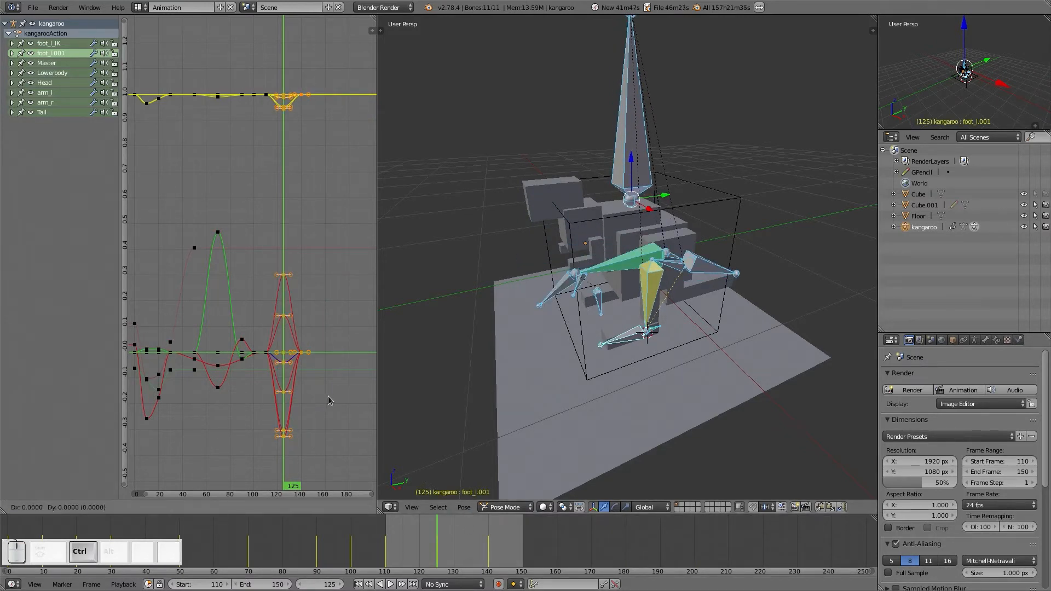
key(2)
key(0)
ctrl+click(348, 395)
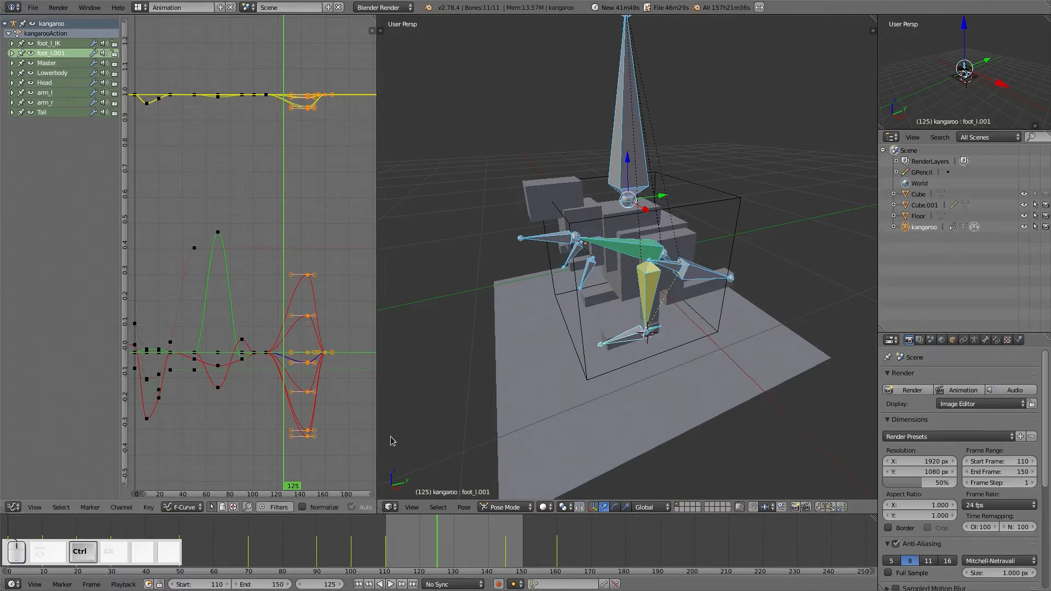
Scrub to frame 125 to check the timing and undo the 20-frame keyframe move.
drag(408, 548, 436, 553)
key(ctrl+z)
key(ctrl+z)
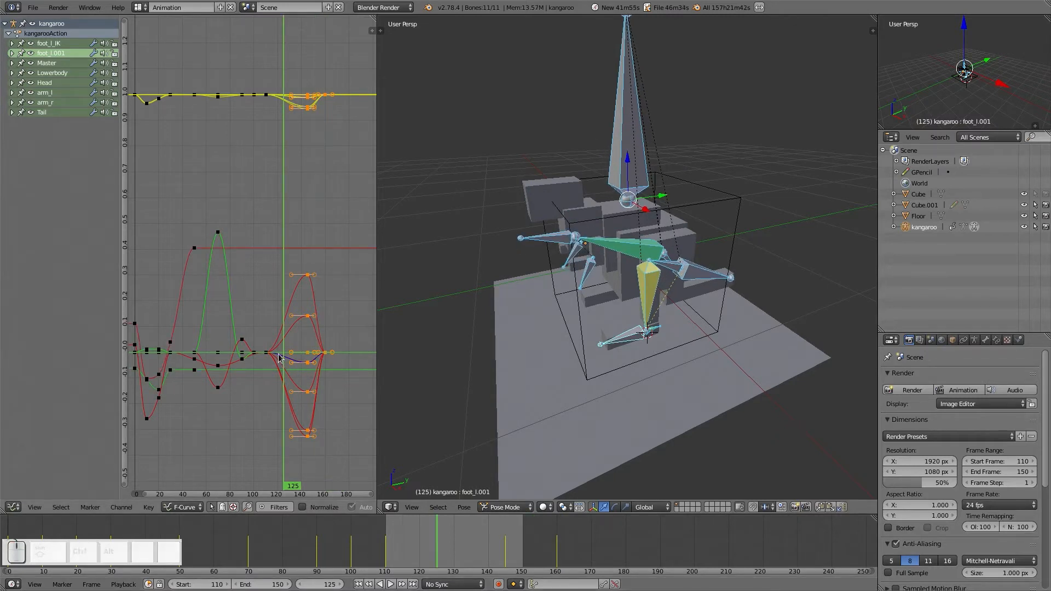
Duplicate all bones' keyframes at frame 125 to frame 135, keeping their values, and scrub to frame 140 to check the held pose.
scroll(292, 191, up, 1)
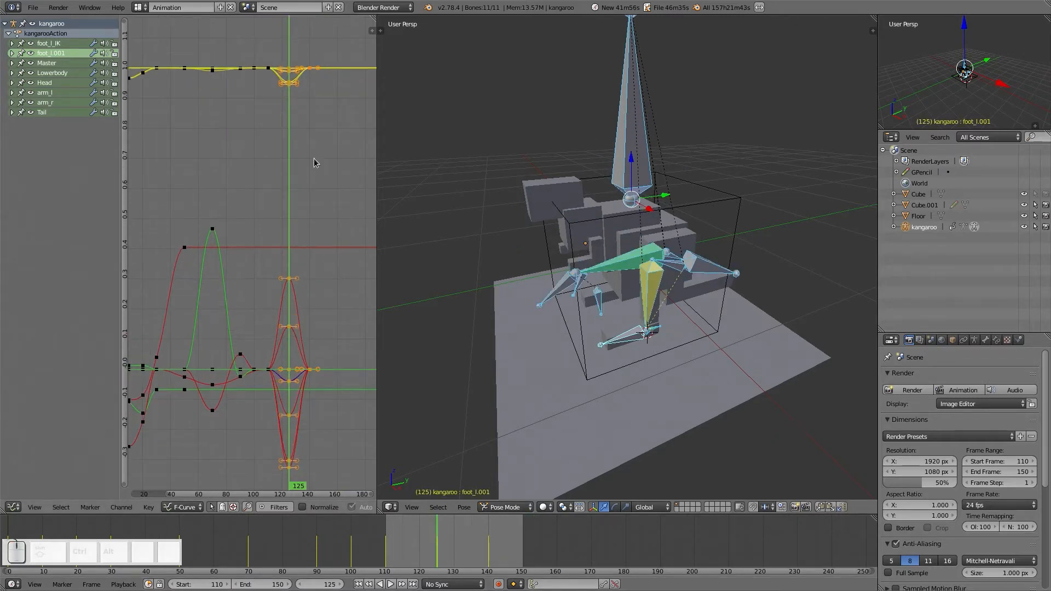
key(a)
key(b)
drag(283, 55, 294, 495)
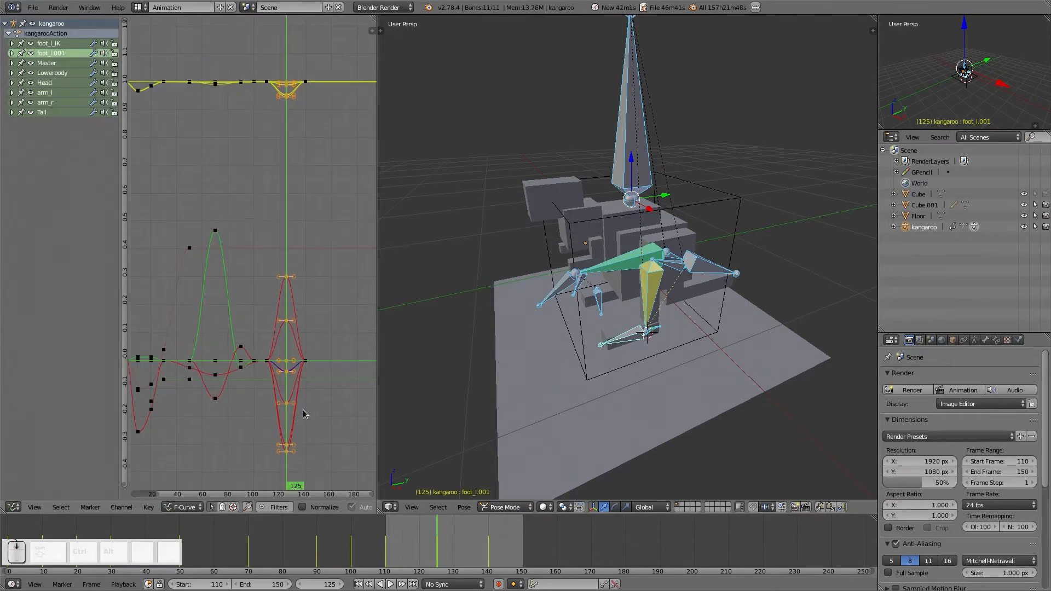
scroll(305, 411, up, 3)
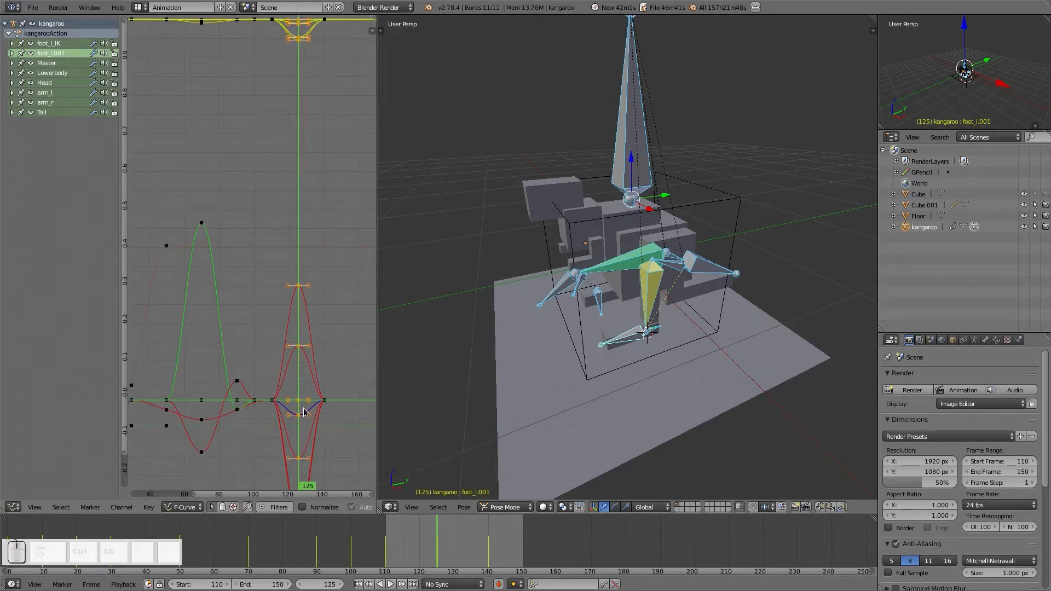
key(g)
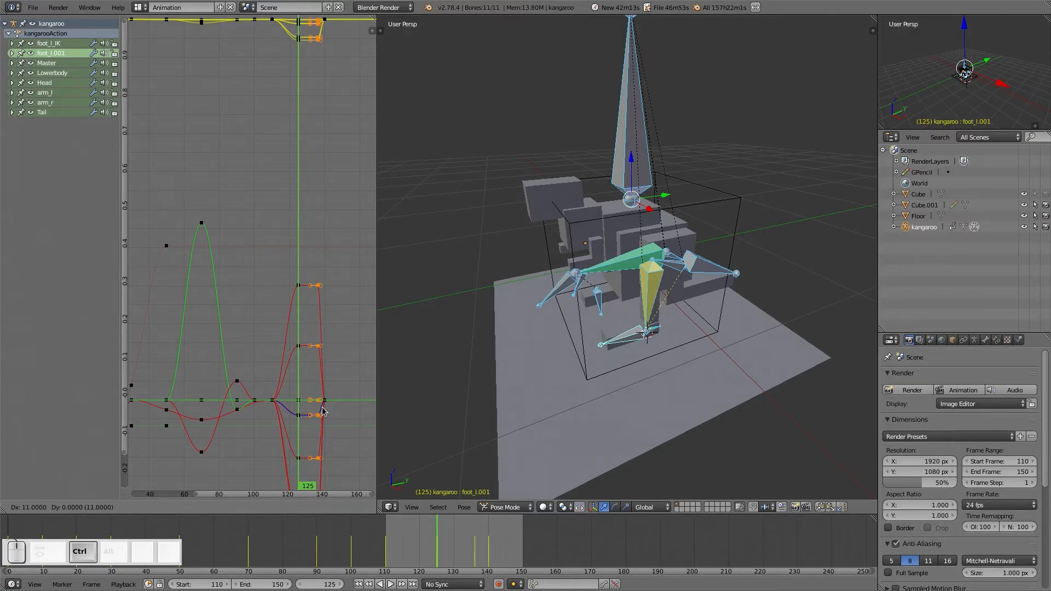
click(322, 412)
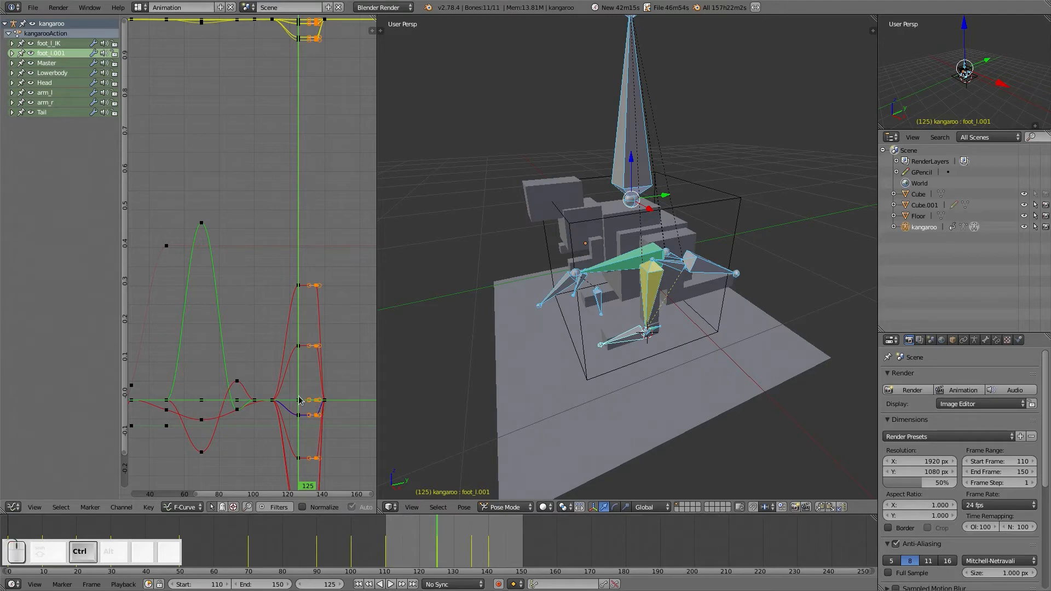
drag(392, 541, 491, 547)
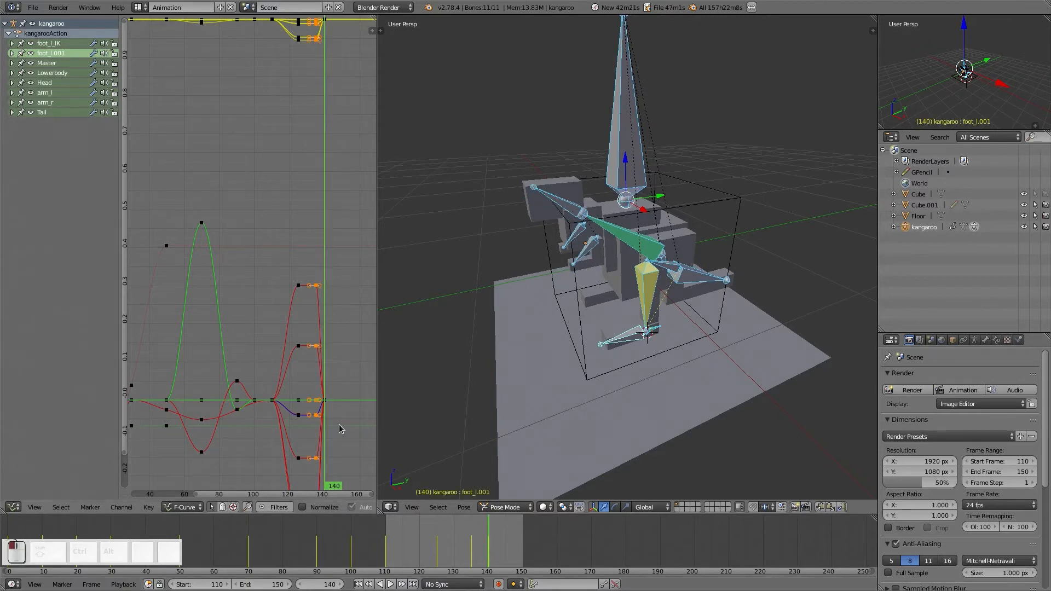
Select all bones' keyframes at frame 140 and move them 10 frames along X to frame 150.
key(a)
scroll(321, 188, down, 4)
key(b)
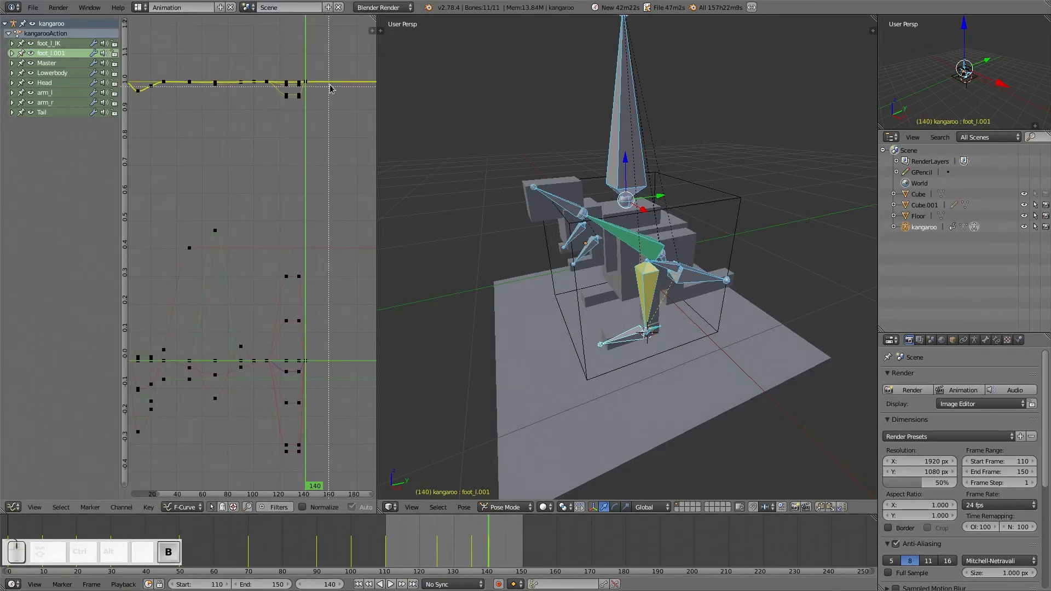
drag(329, 59, 304, 519)
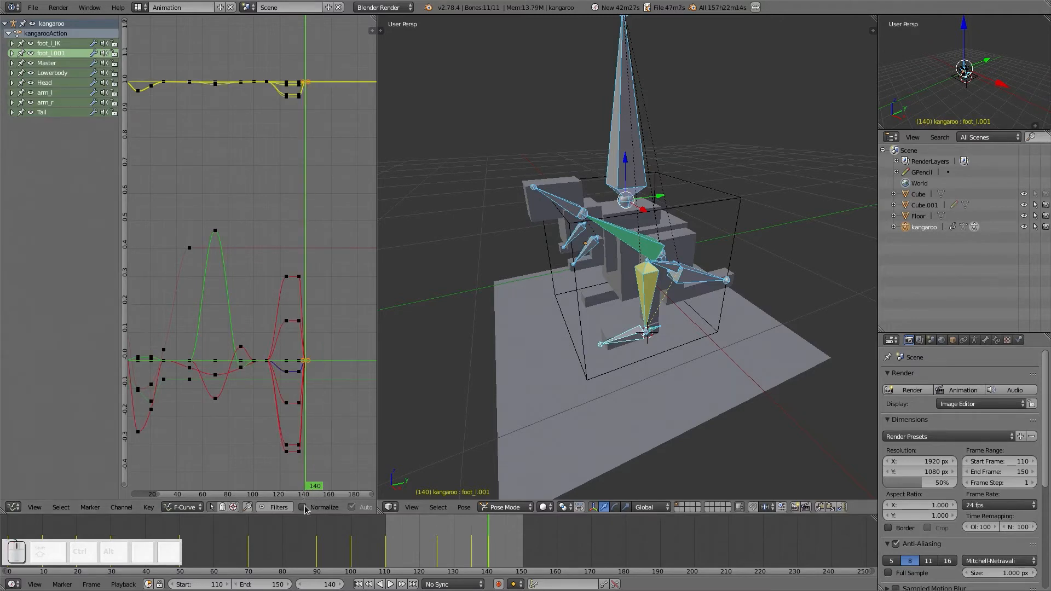
key(g)
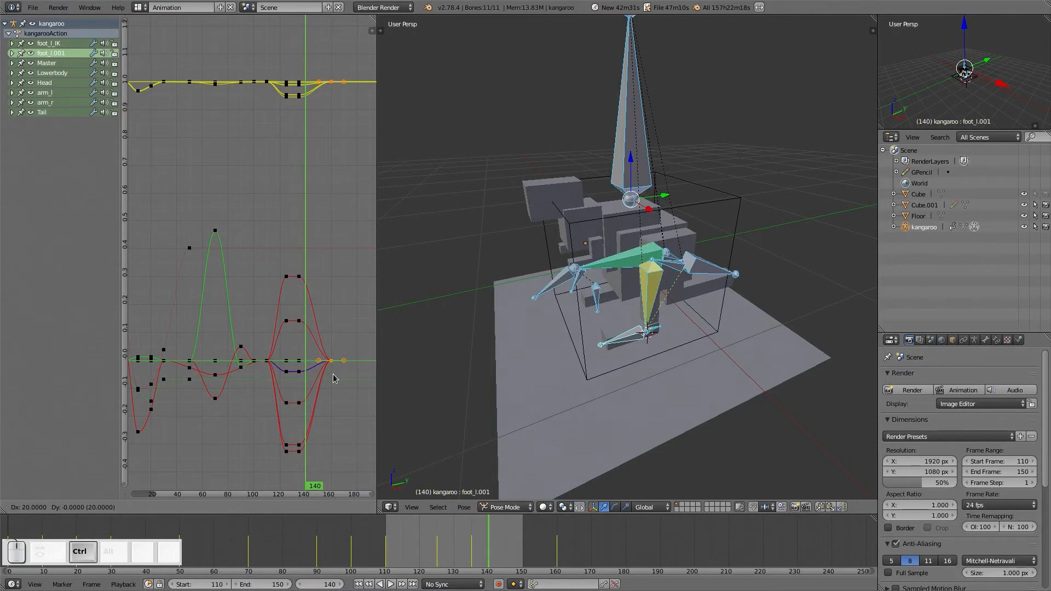
ctrl+click(324, 378)
scroll(324, 382, up, 5)
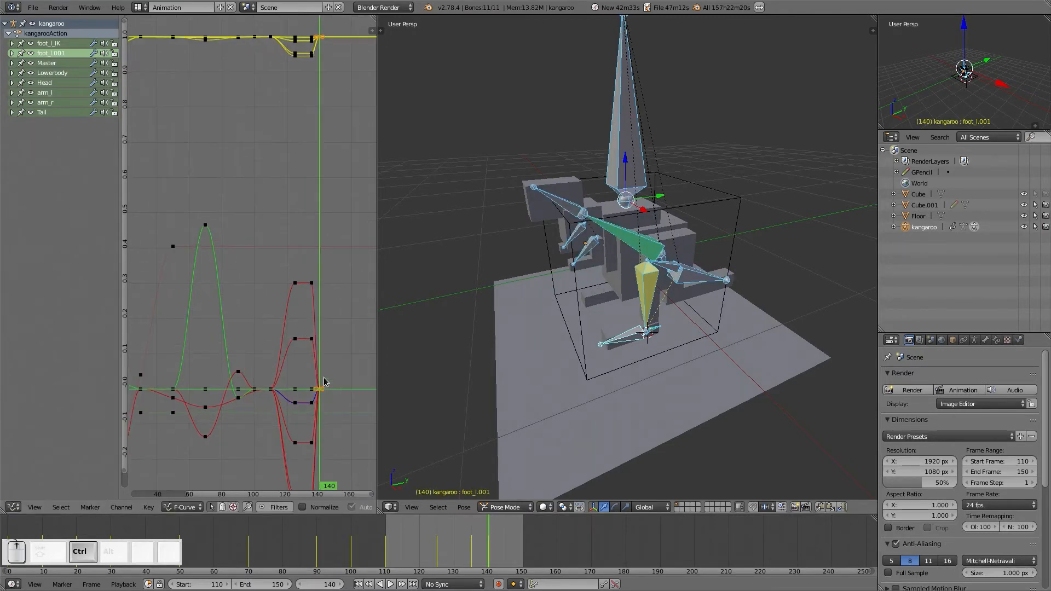
key(g)
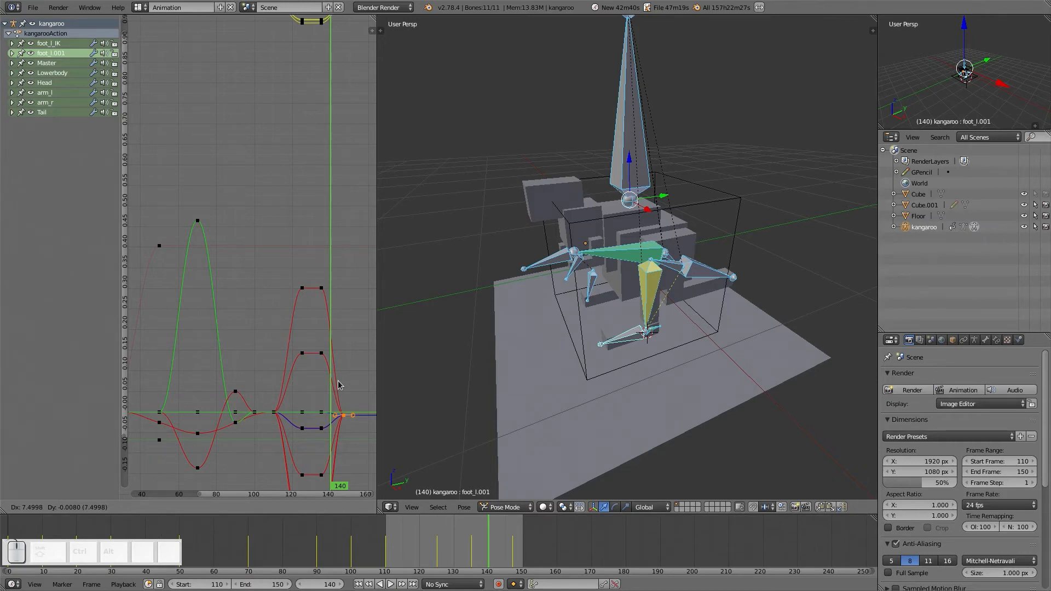
text(x10)
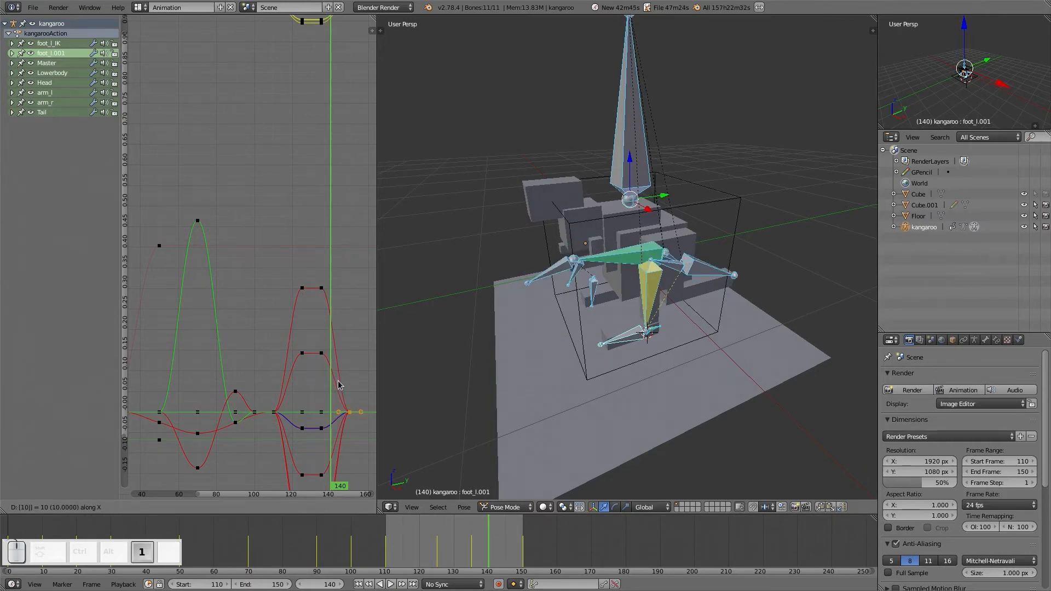
key(Return)
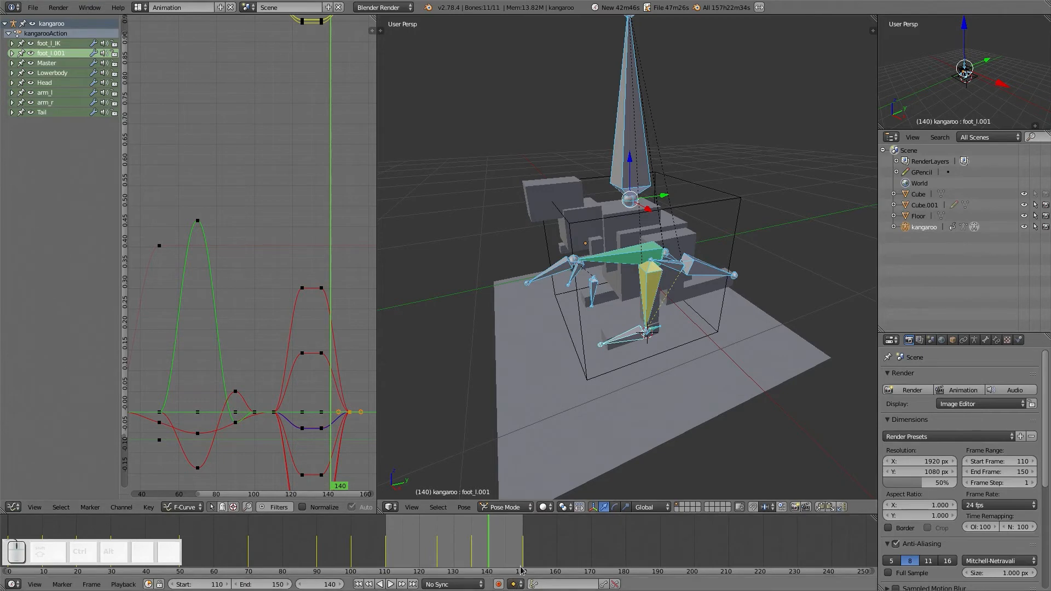
At frame 130, rotate the Head bone slightly upward in the right orthographic view and insert a Rotation keyframe.
drag(388, 545, 456, 541)
right_click(554, 294)
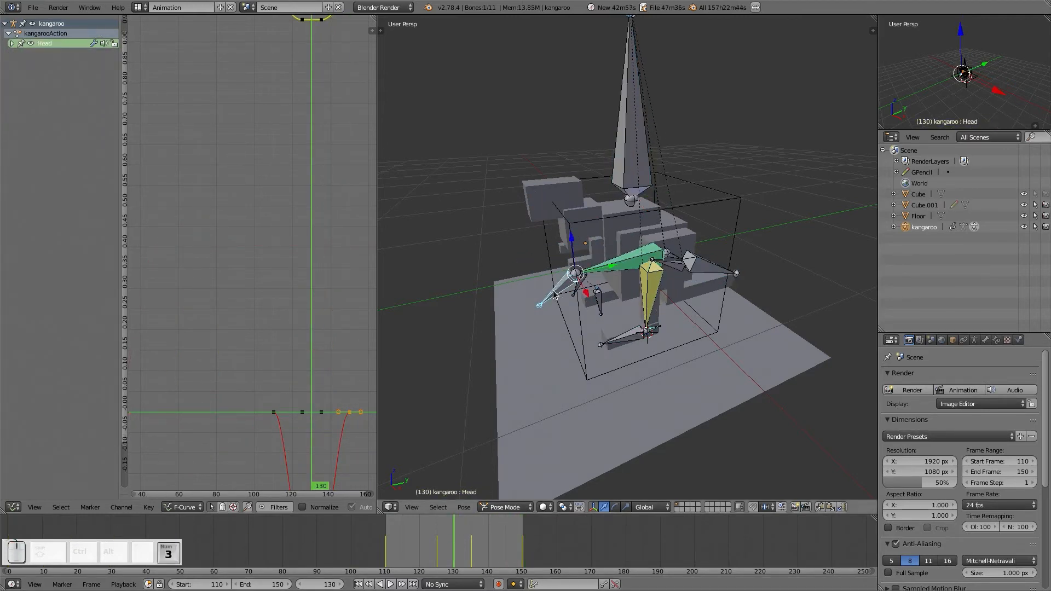
key(KP_3)
key(KP_5)
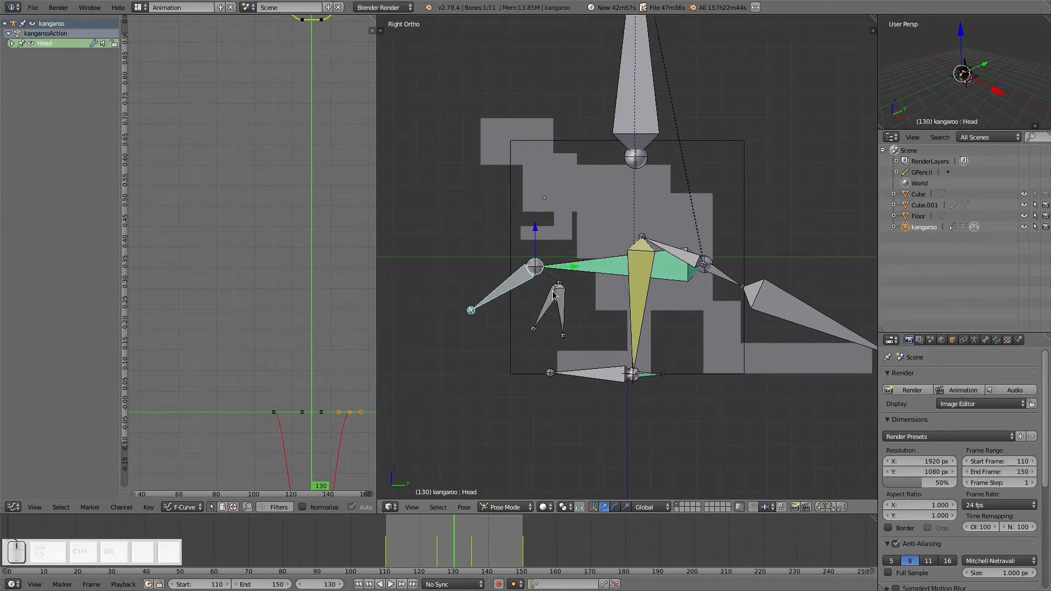
key(r)
click(558, 316)
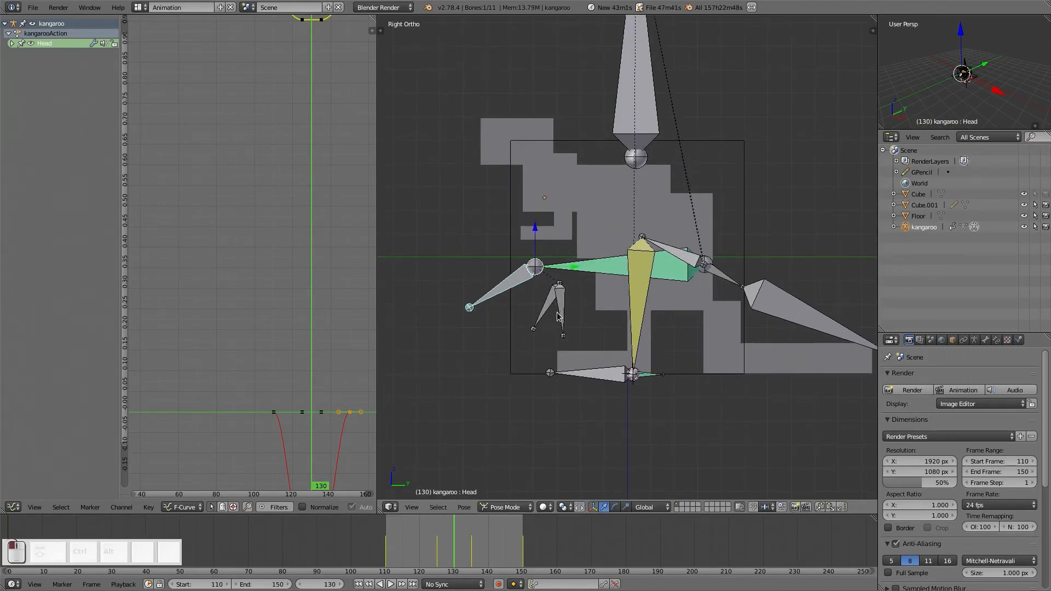
key(i)
click(559, 316)
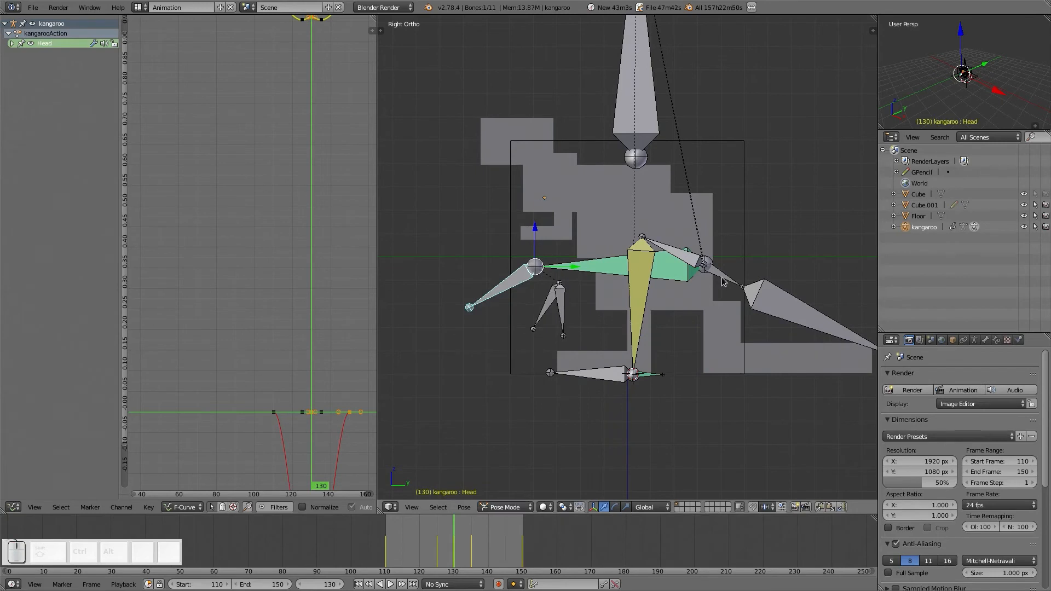
Rotate the arm_r bone slightly at frame 130 and insert a Rotation keyframe.
right_click(551, 314)
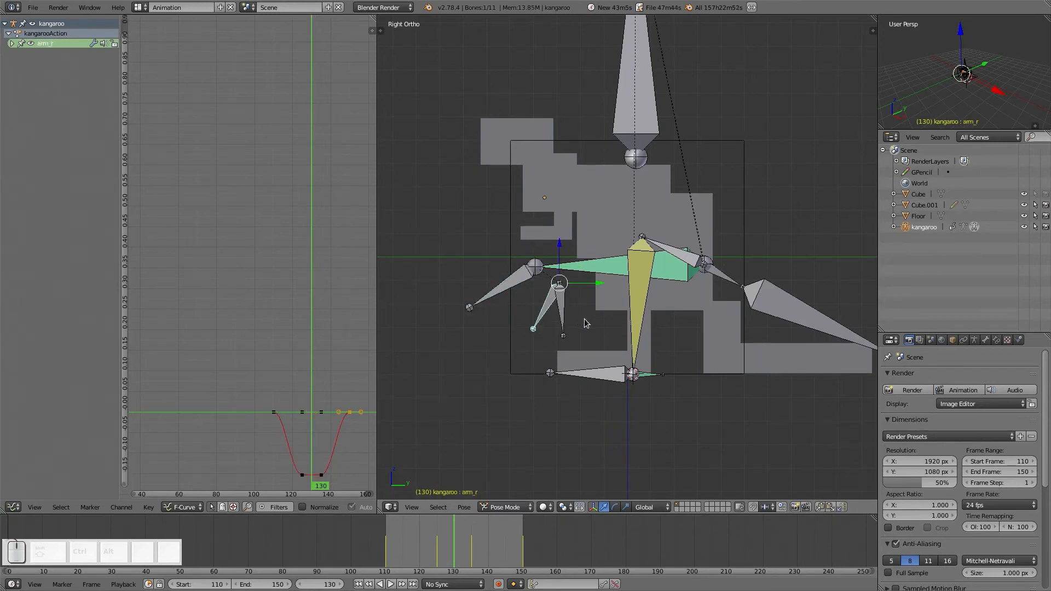
key(r)
click(604, 315)
key(i)
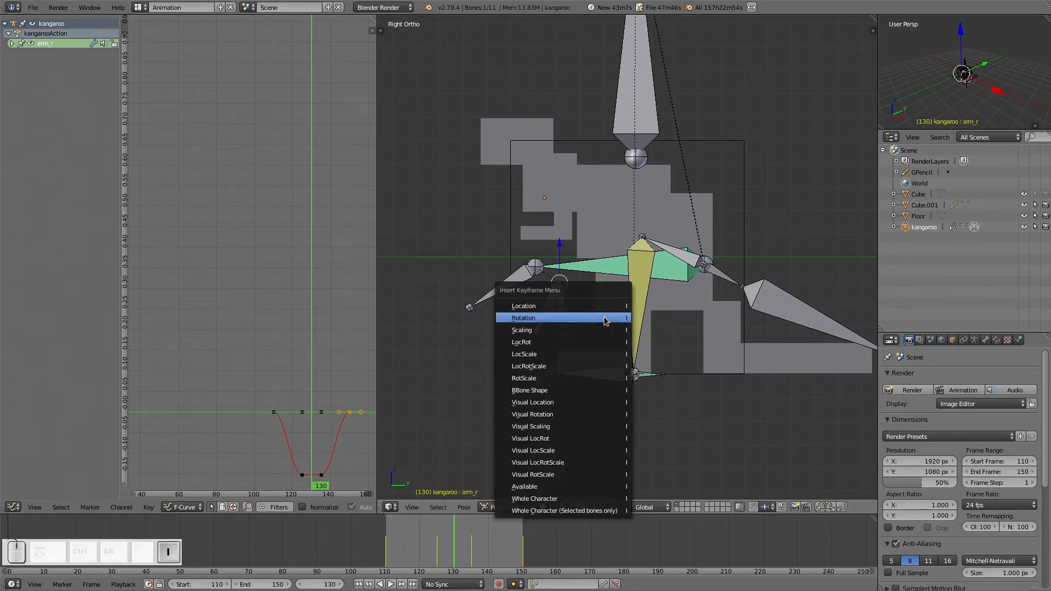
click(606, 321)
Rotate the arm_l bone slightly at frame 130, insert a Rotation keyframe, and scrub through the bend to check it.
right_click(563, 315)
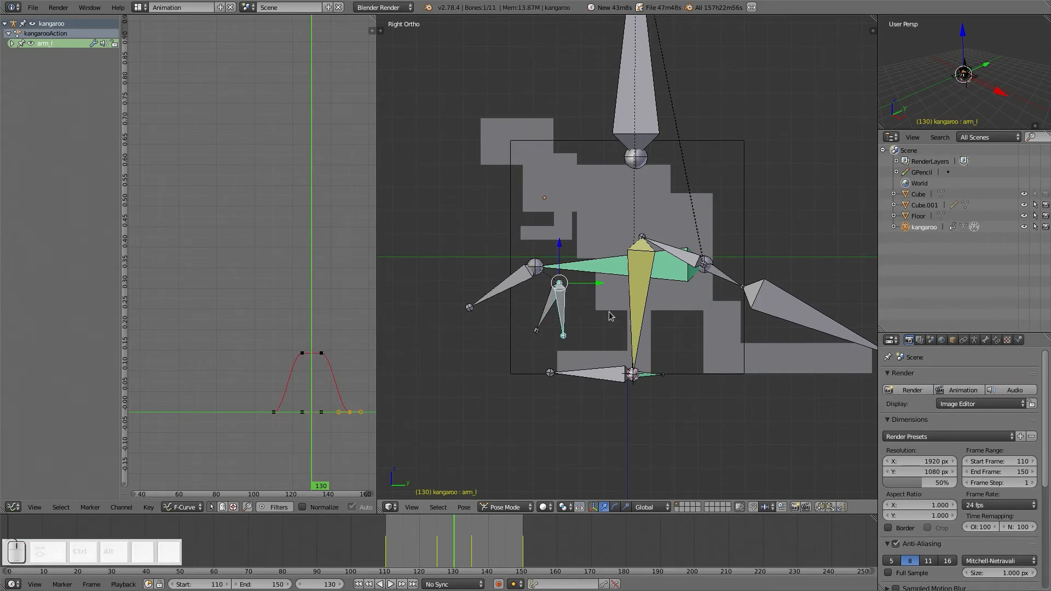
key(i)
key(r)
click(677, 312)
key(i)
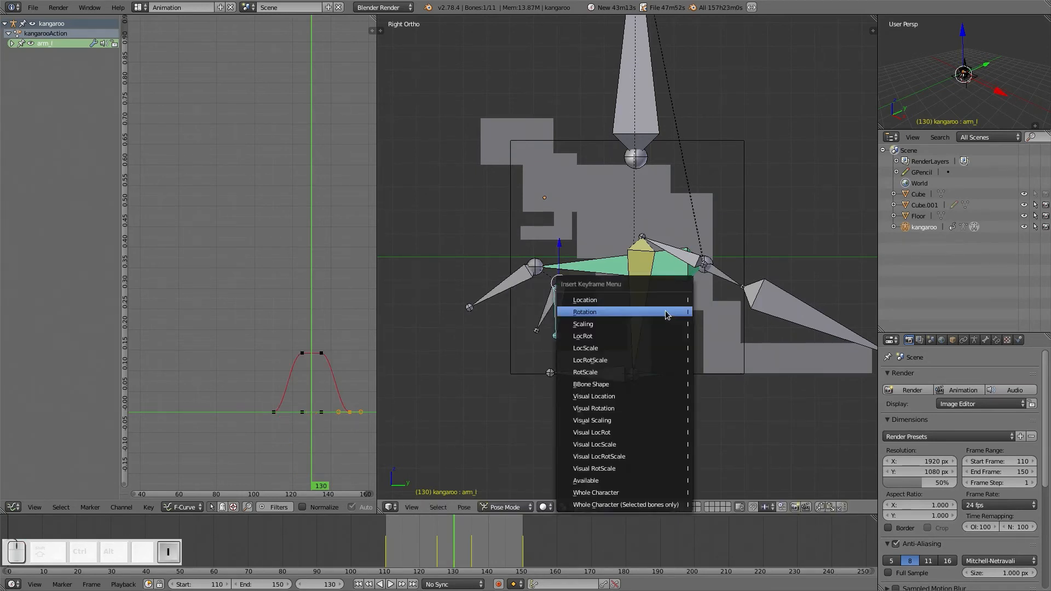
click(667, 315)
drag(386, 539, 477, 544)
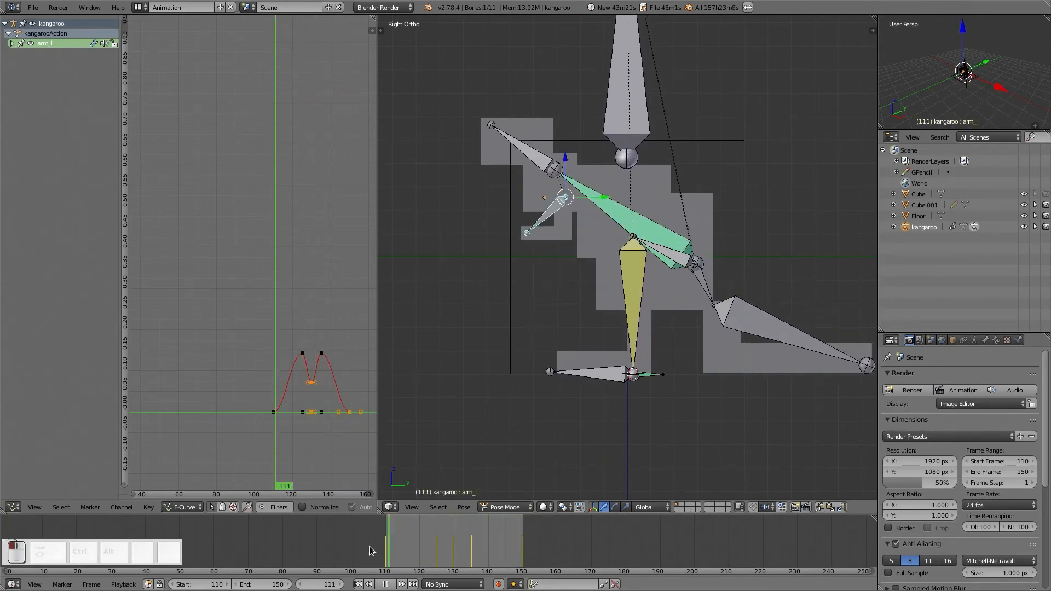
click(553, 558)
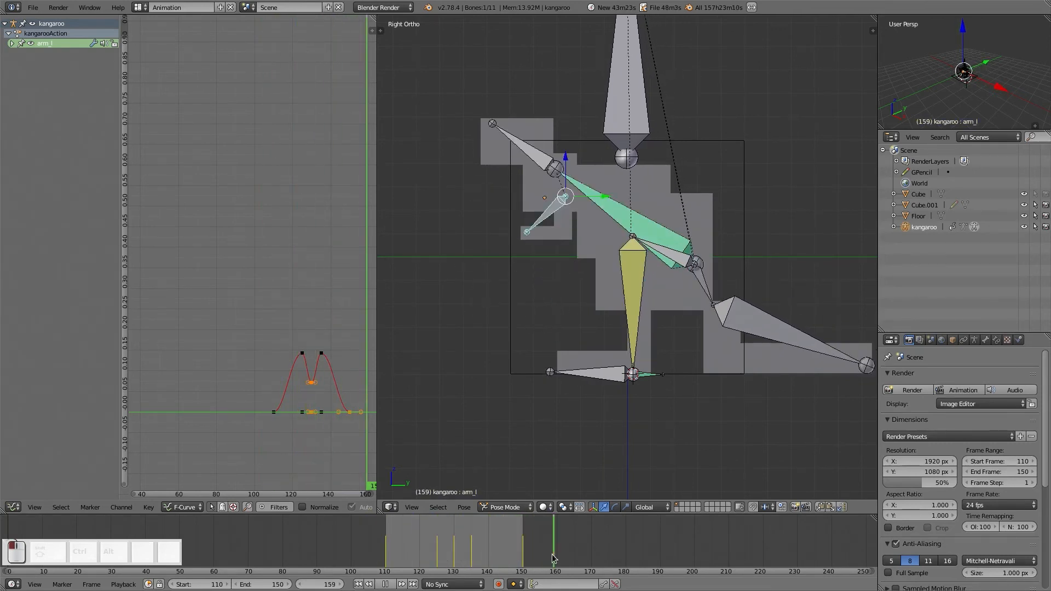
Go to frame 151, select all the rig's bones and examine their complete animation curves, leaving the keyframes deselected.
drag(552, 558, 526, 556)
key(Escape)
scroll(536, 302, down, 1)
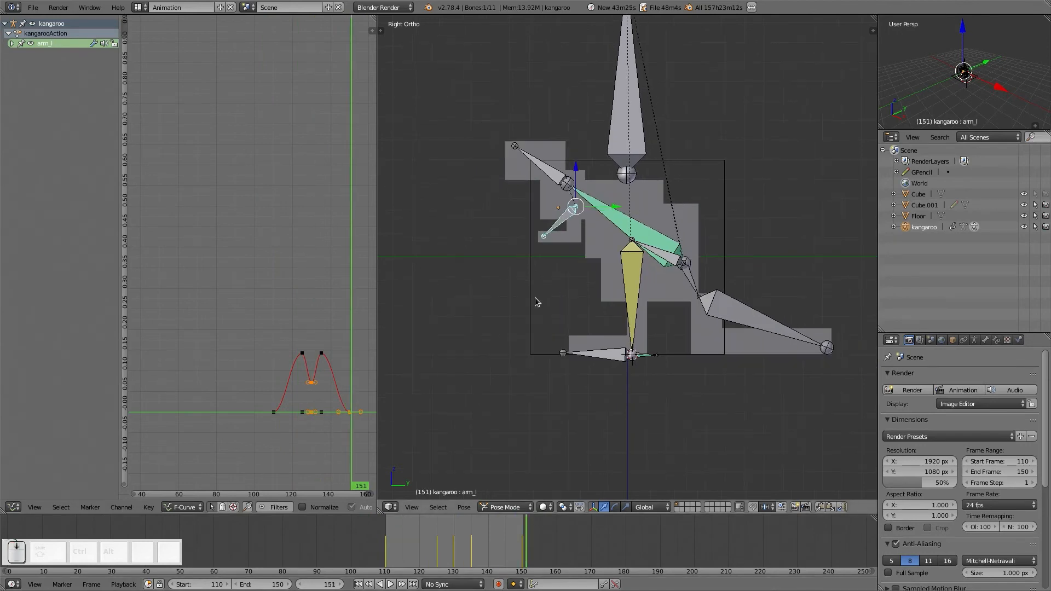
middle_drag(534, 296, 550, 260)
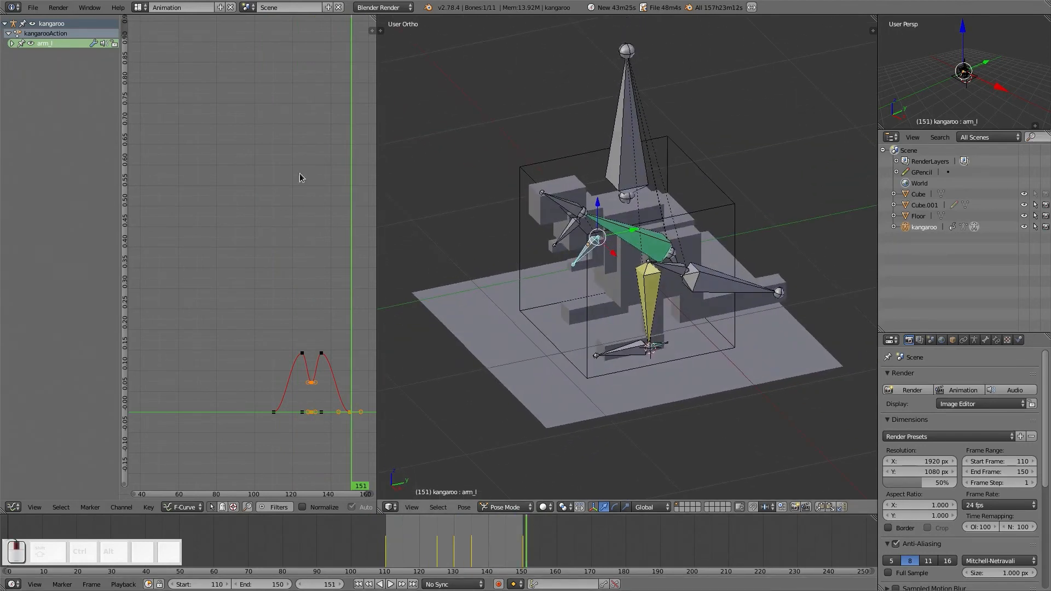
key(Home)
key(a)
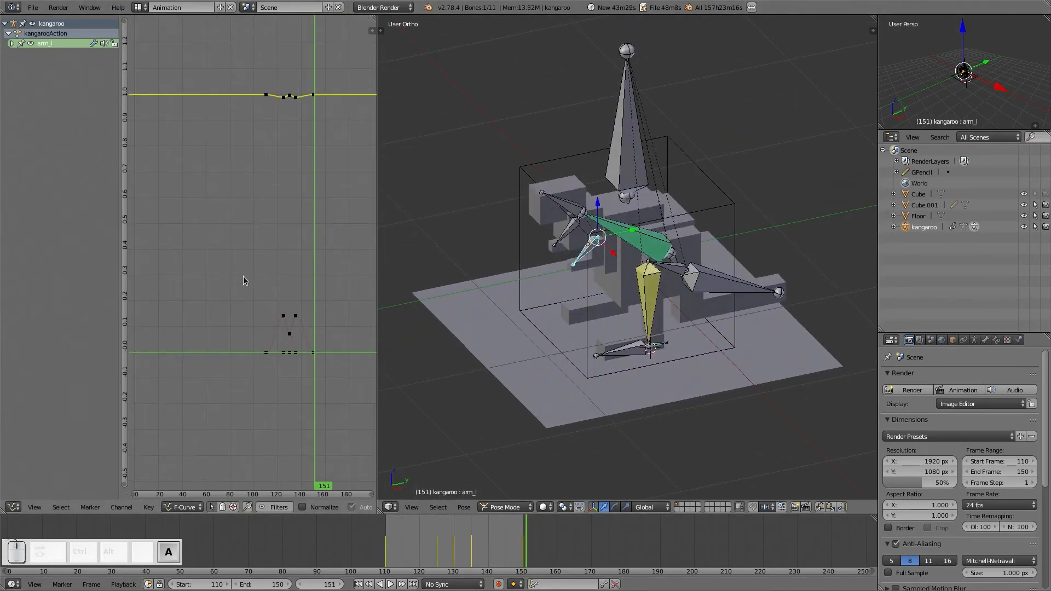
scroll(244, 280, down, 2)
key(a)
key(a)
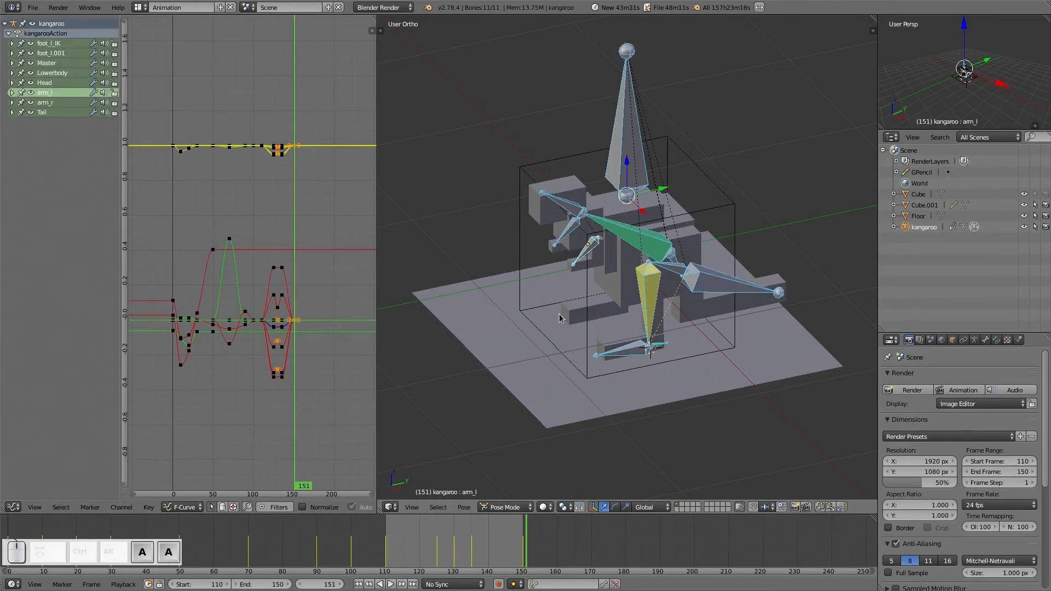
scroll(233, 251, up, 1)
key(a)
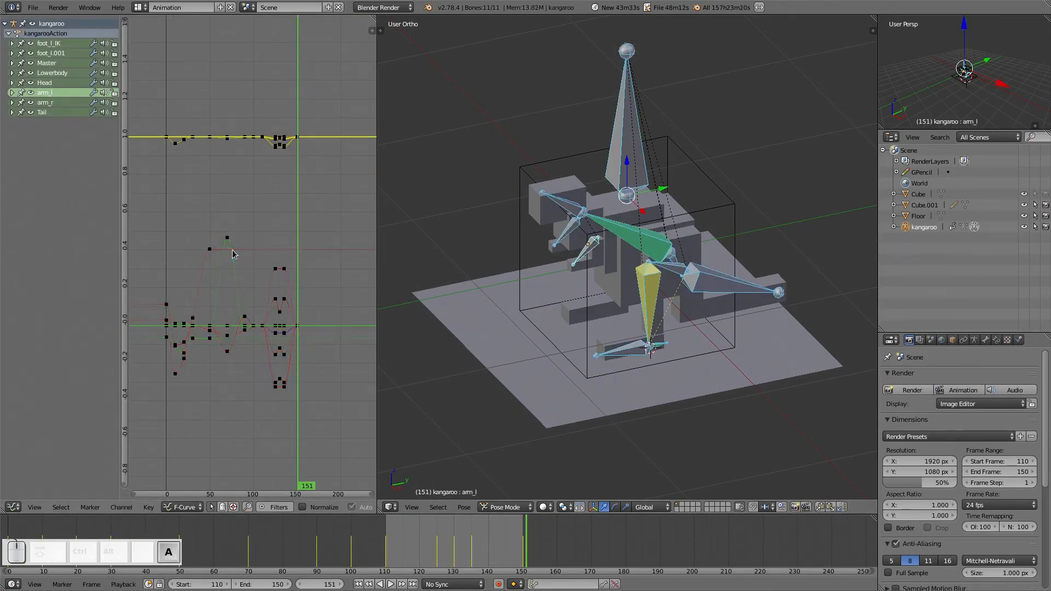
Switch to the Default screen layout and select only the Upperbody bone.
click(143, 7)
click(149, 57)
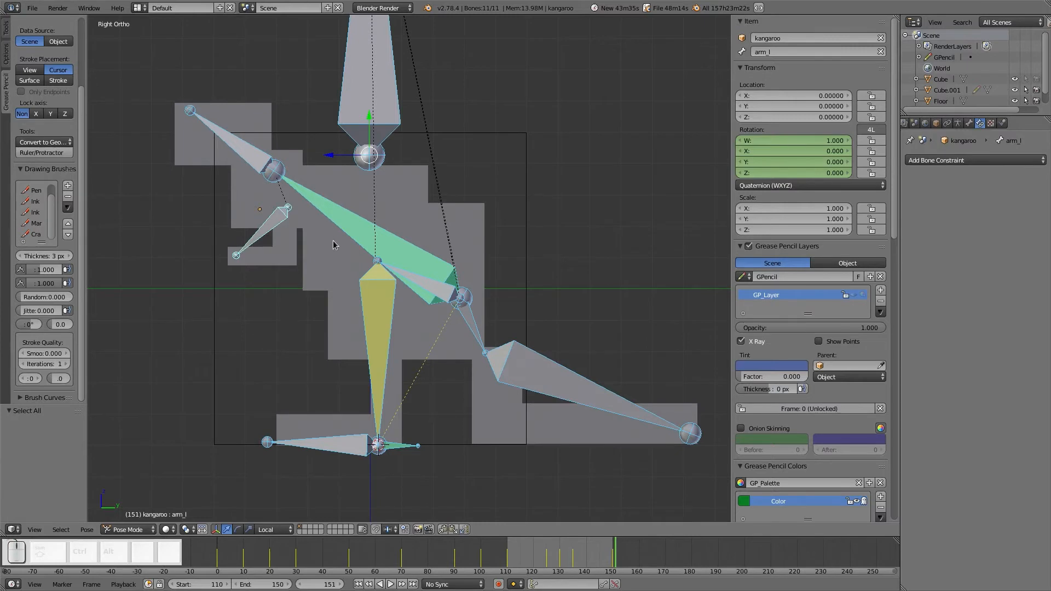
key(a)
right_click(401, 253)
Put the kangaroo armature in Object Mode and save the project over the existing Lesson-06 blend file.
key(Tab)
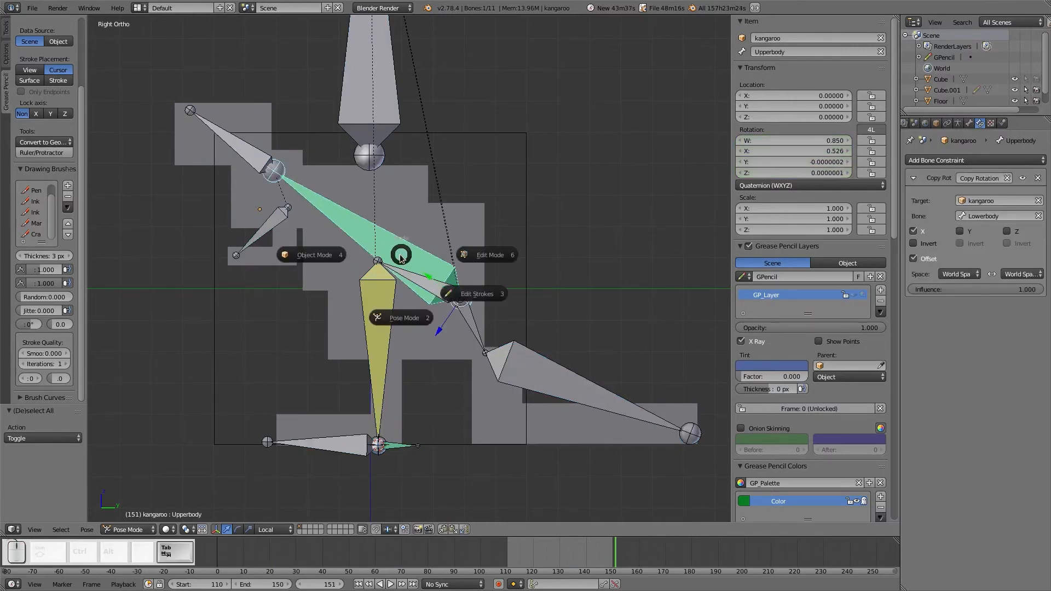
click(324, 261)
key(ctrl+s)
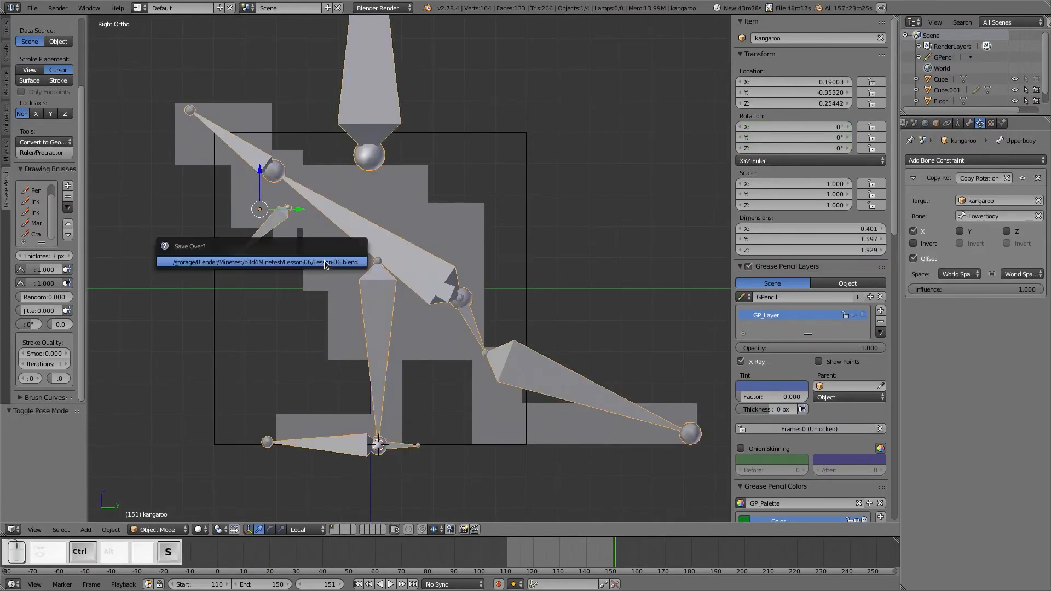
click(324, 261)
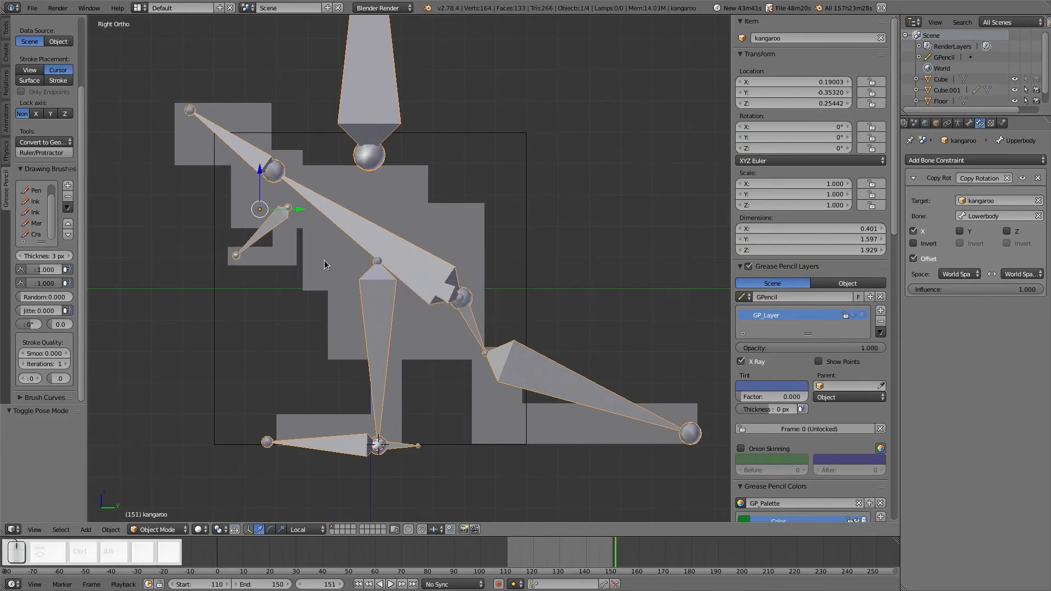